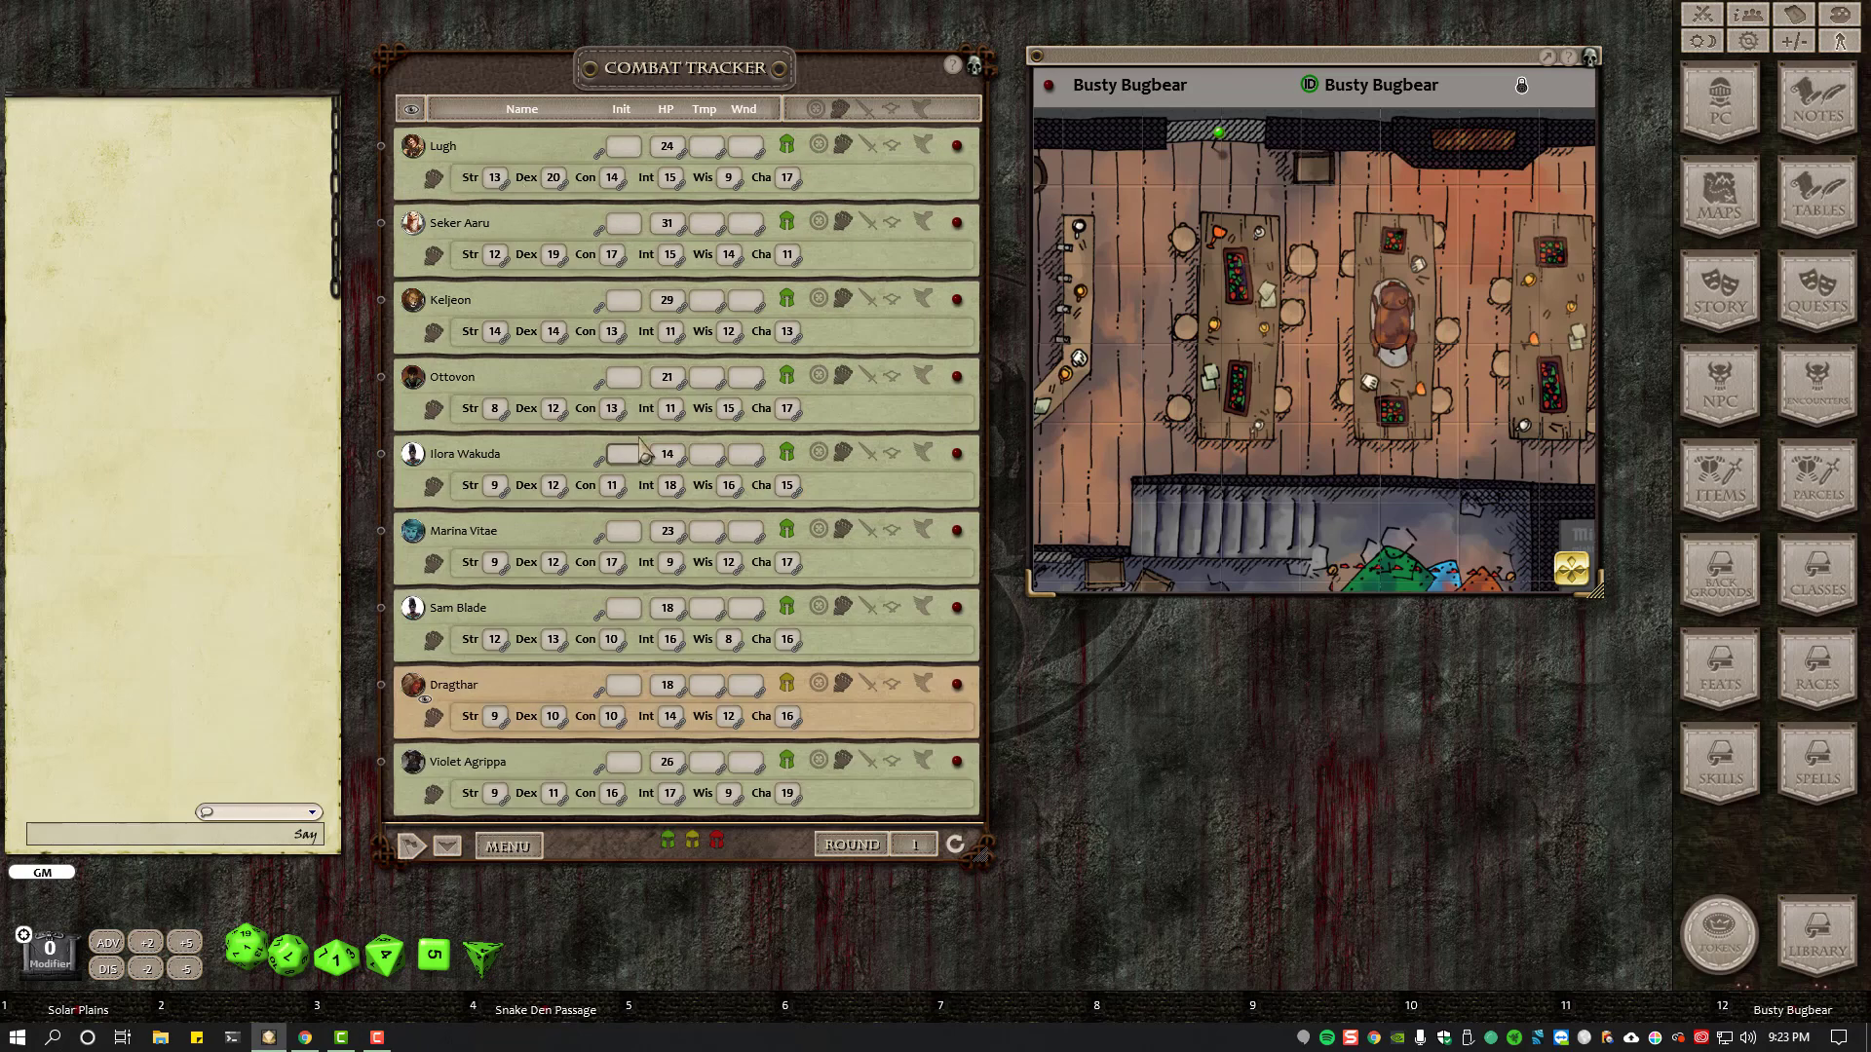
# - Collapse the ability scores in the combat tracker and briefly view the combat, space and effects sections for all combatants
pyautogui.click(844, 111)
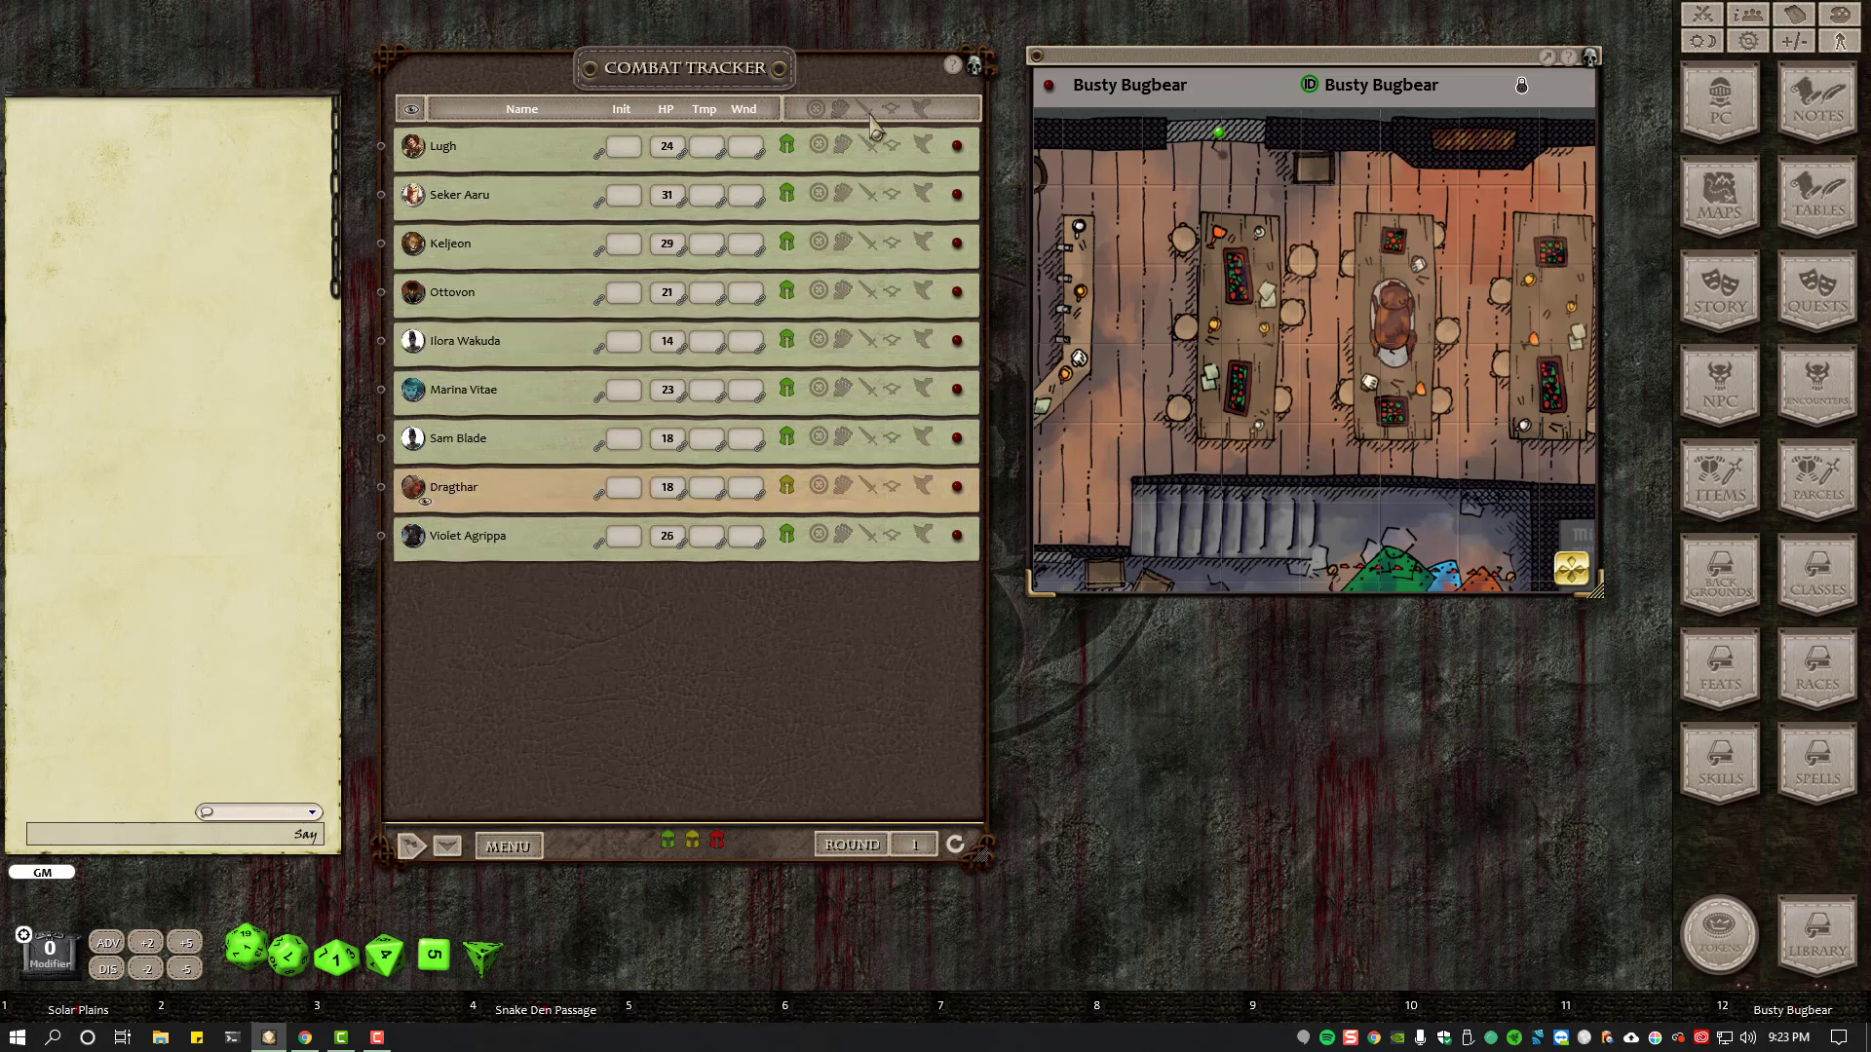
pyautogui.click(867, 111)
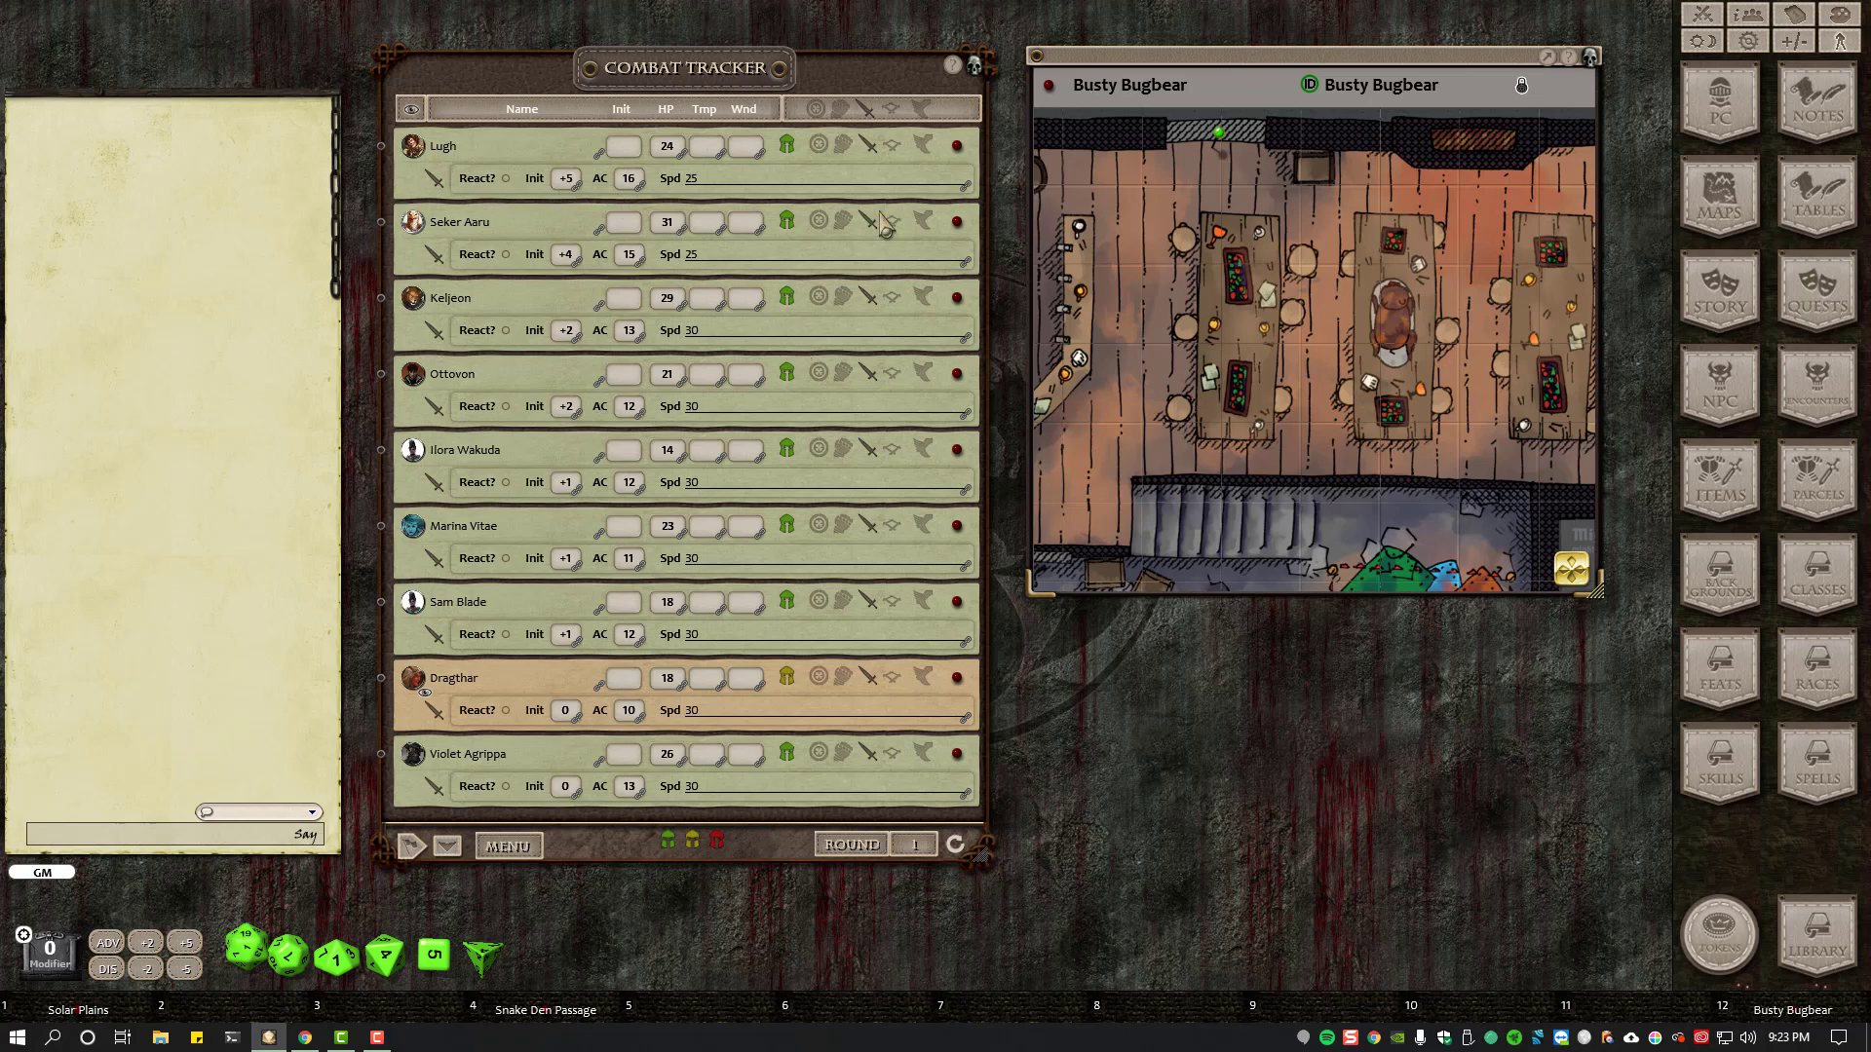
pyautogui.click(866, 110)
pyautogui.click(892, 109)
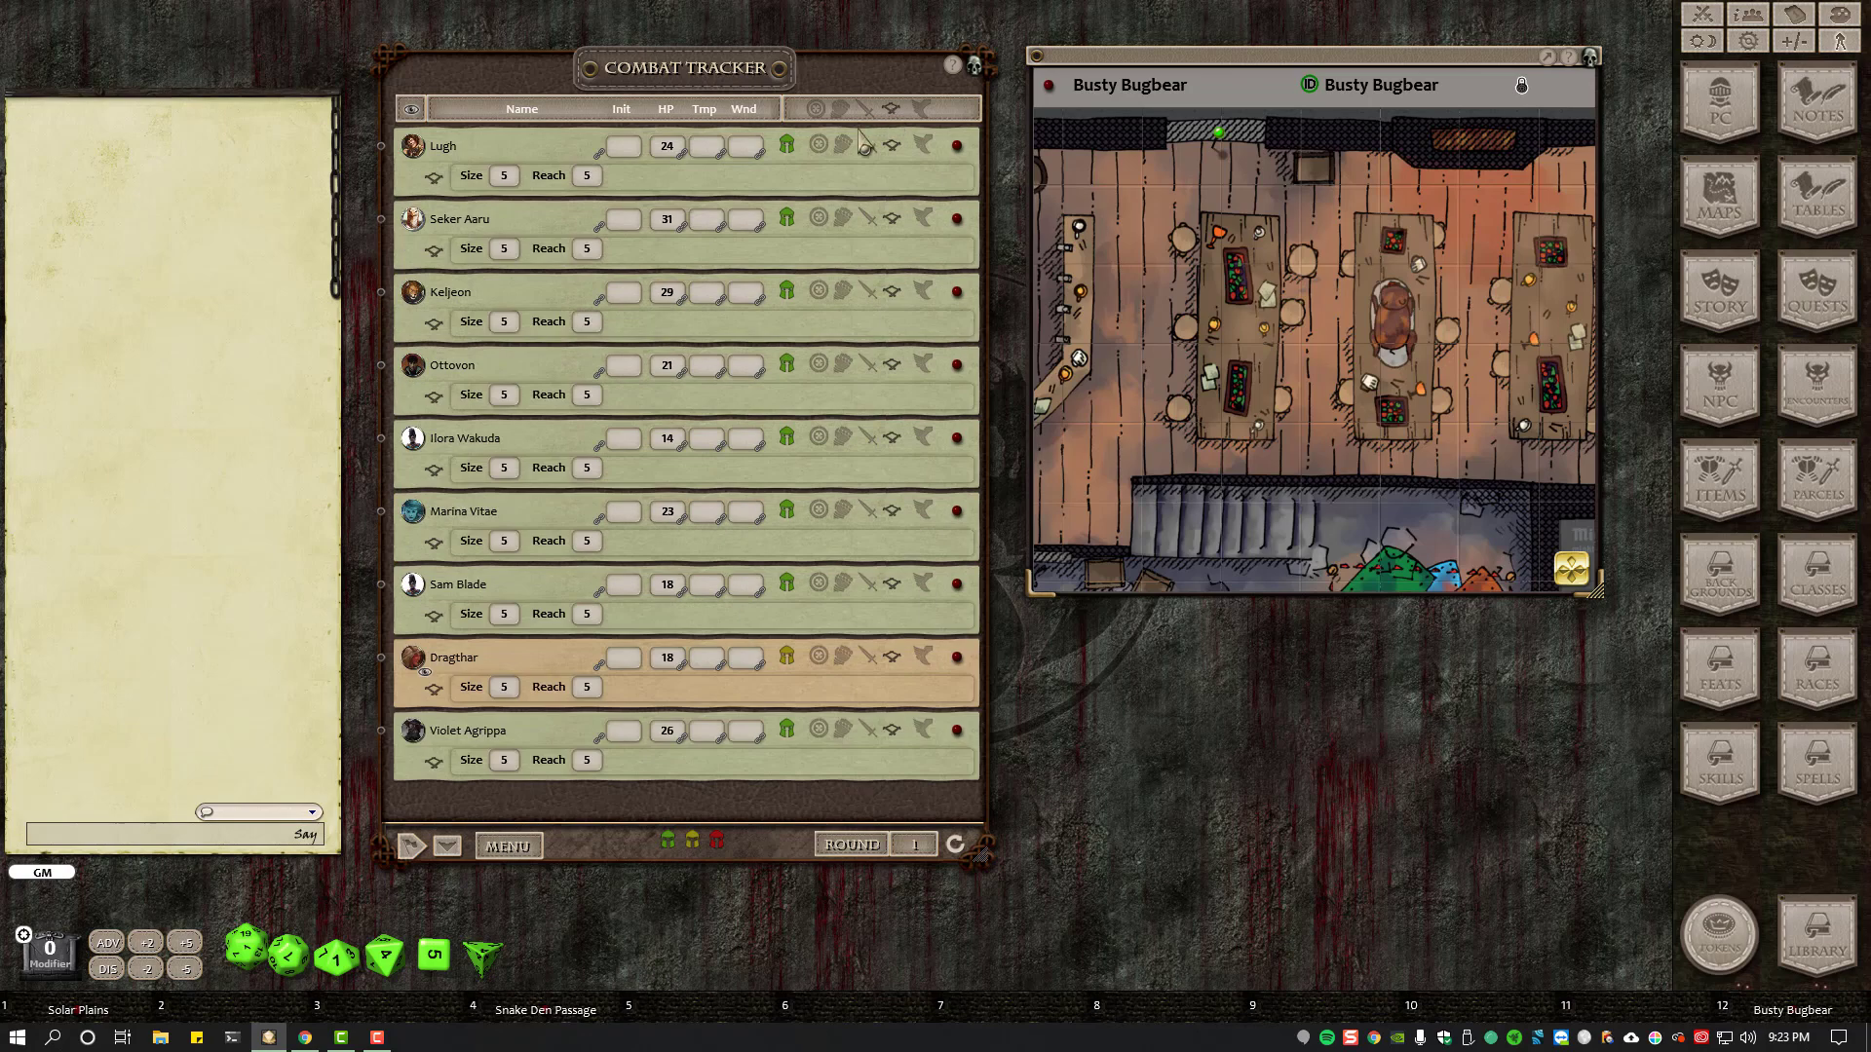
pyautogui.click(892, 109)
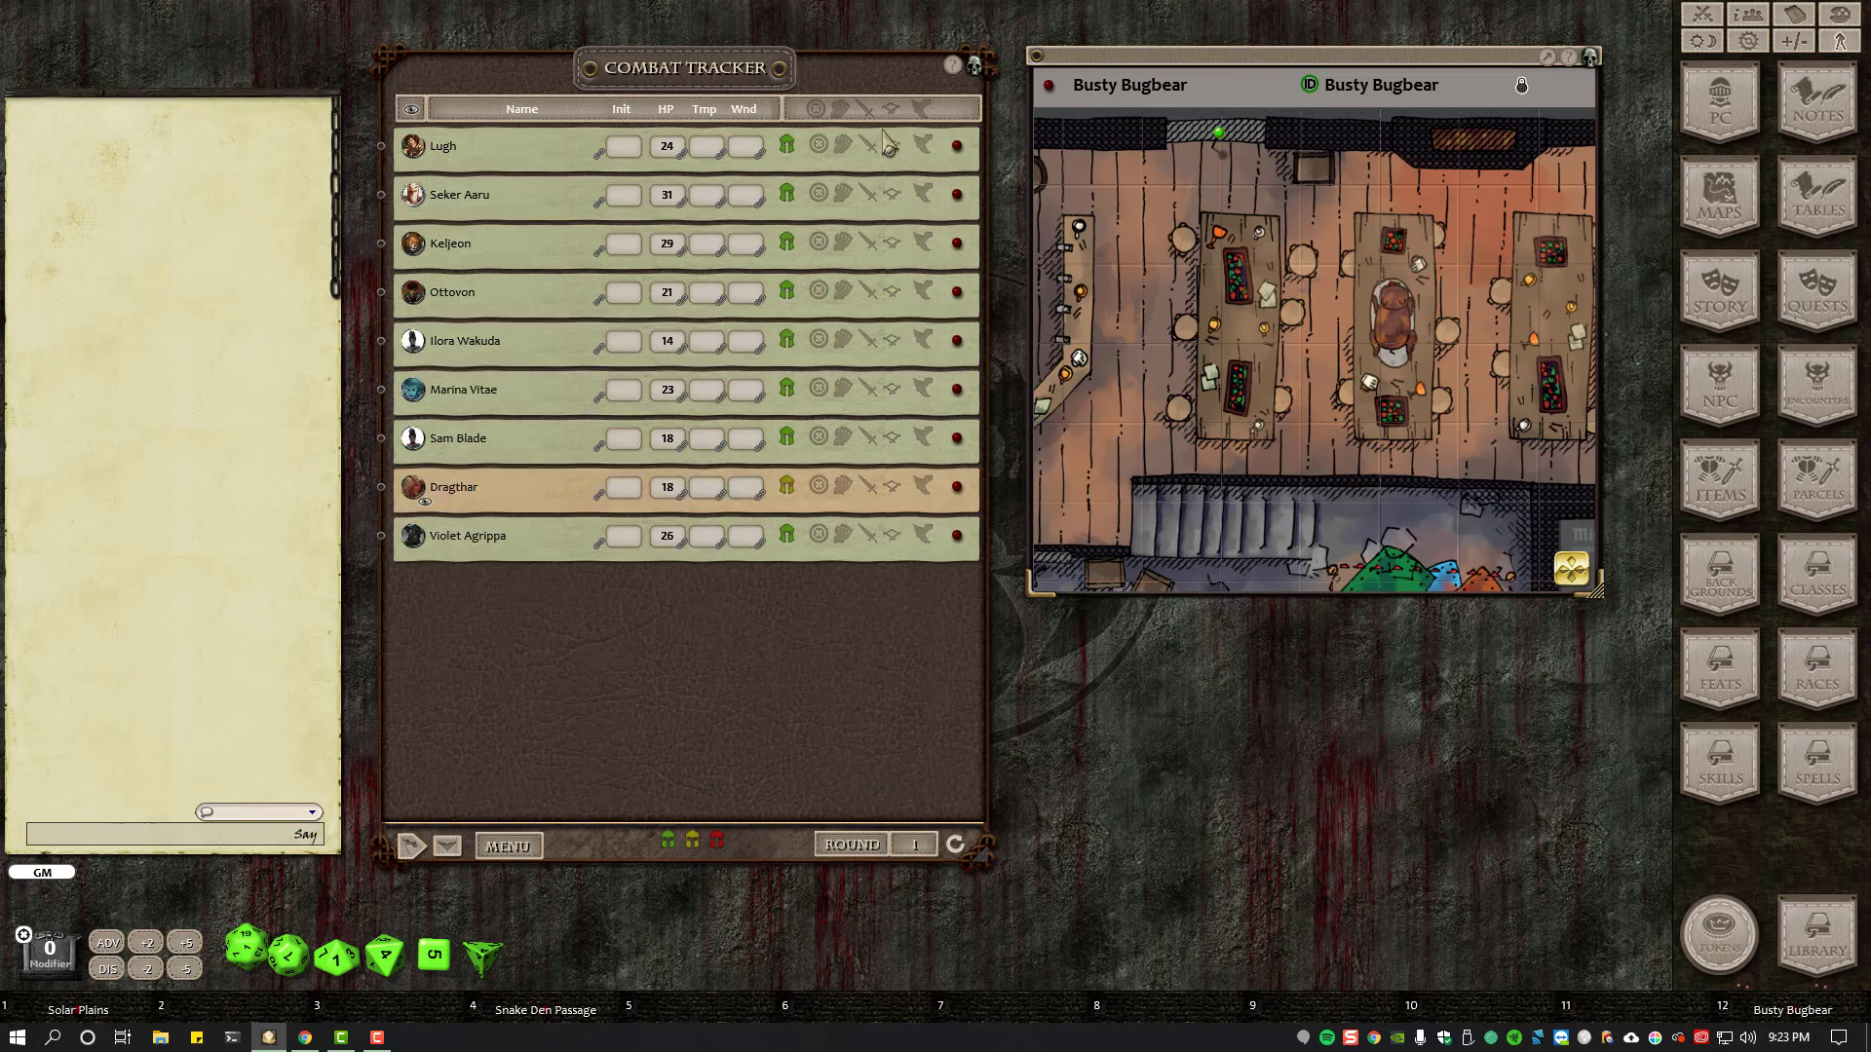
pyautogui.moveTo(752, 78)
pyautogui.mouseDown()
pyautogui.moveTo(765, 191)
pyautogui.moveTo(762, 66)
pyautogui.mouseUp()
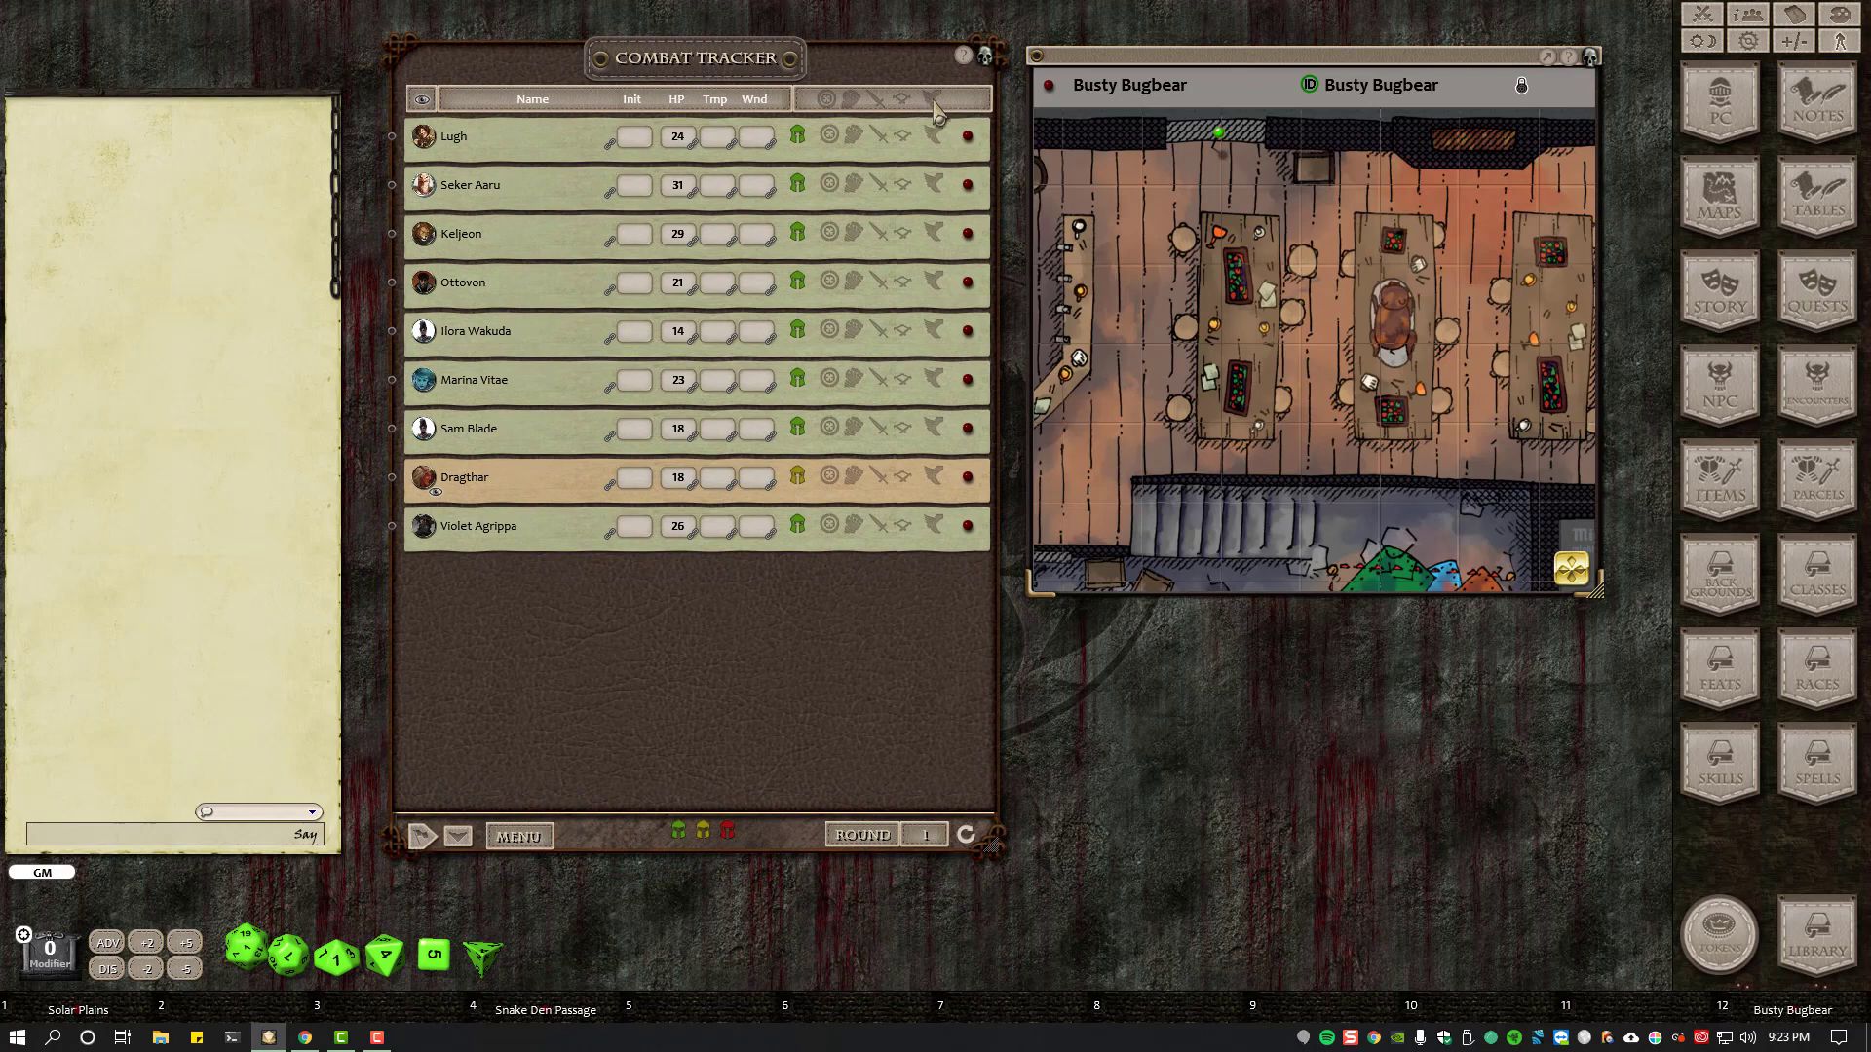
pyautogui.click(934, 105)
pyautogui.click(932, 107)
# - Place Keljeon's token beside the middle table on the Busty Bugbear map and apply the Charmed condition to Keljeon
pyautogui.moveTo(427, 240); pyautogui.dragTo(1342, 343)
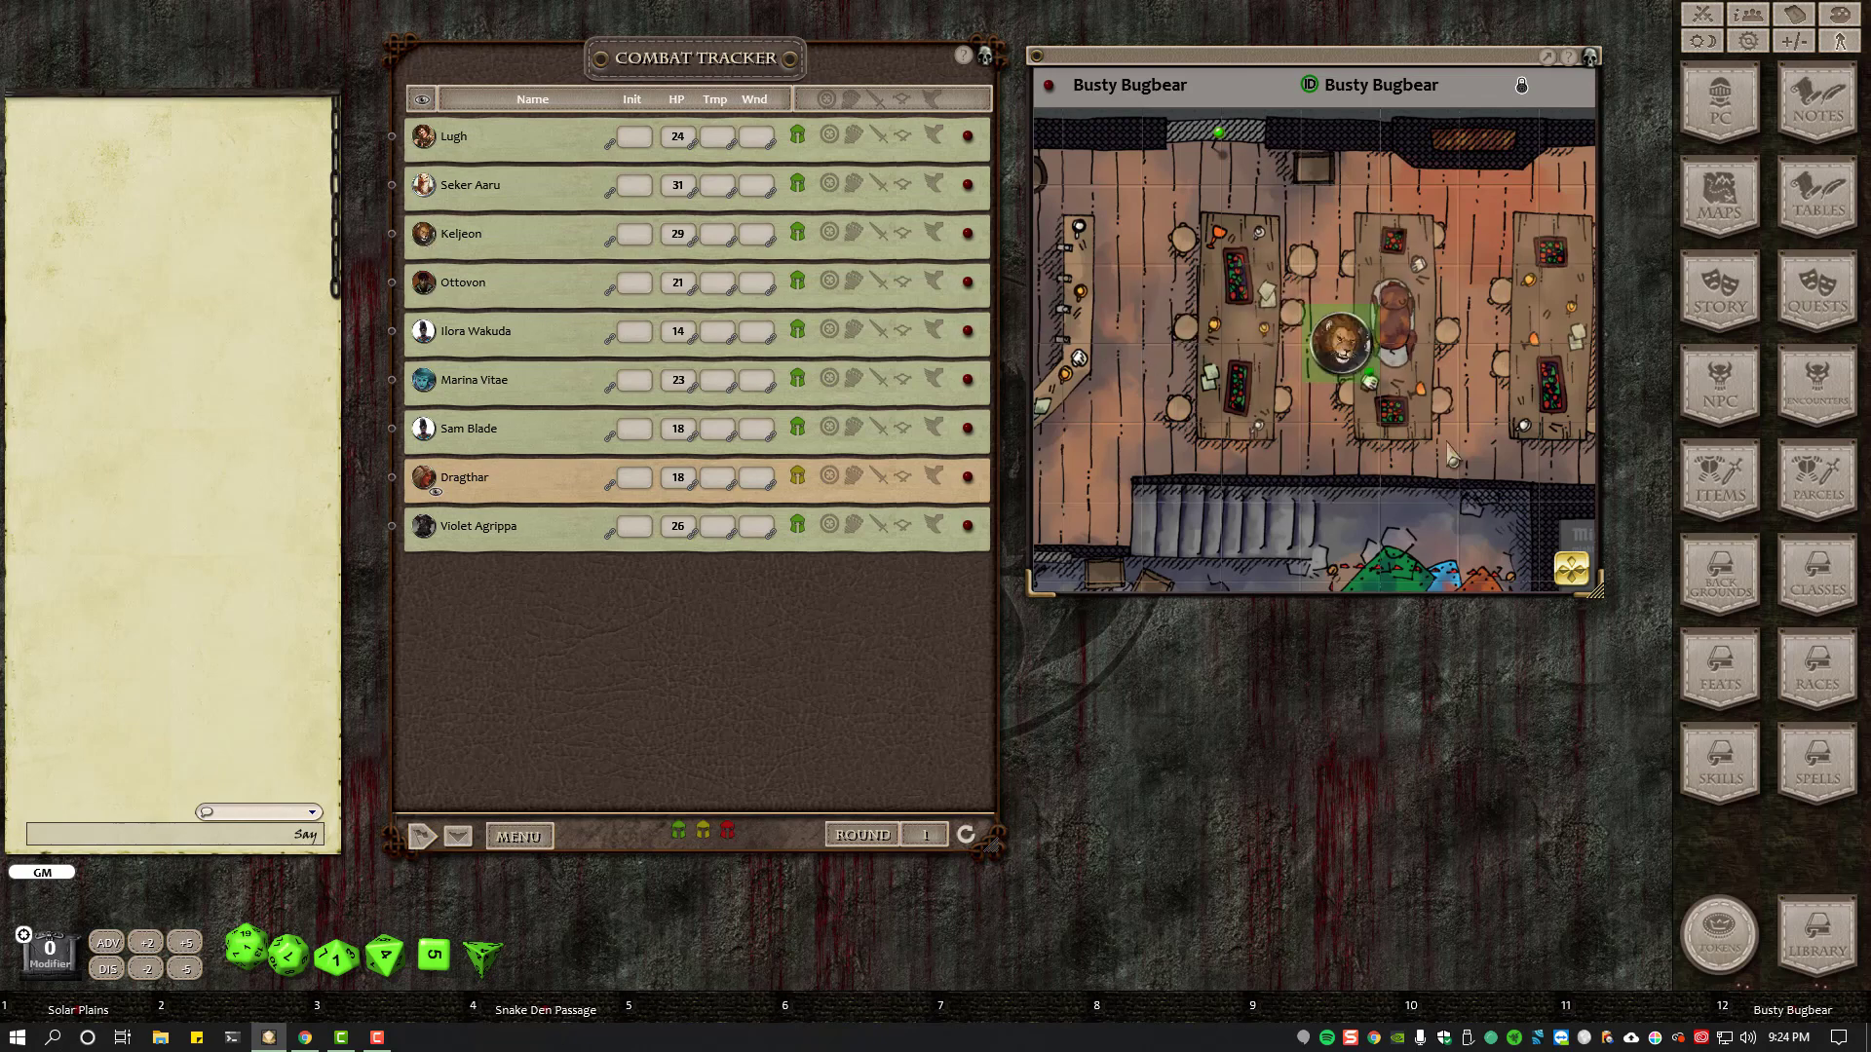
pyautogui.click(1839, 41)
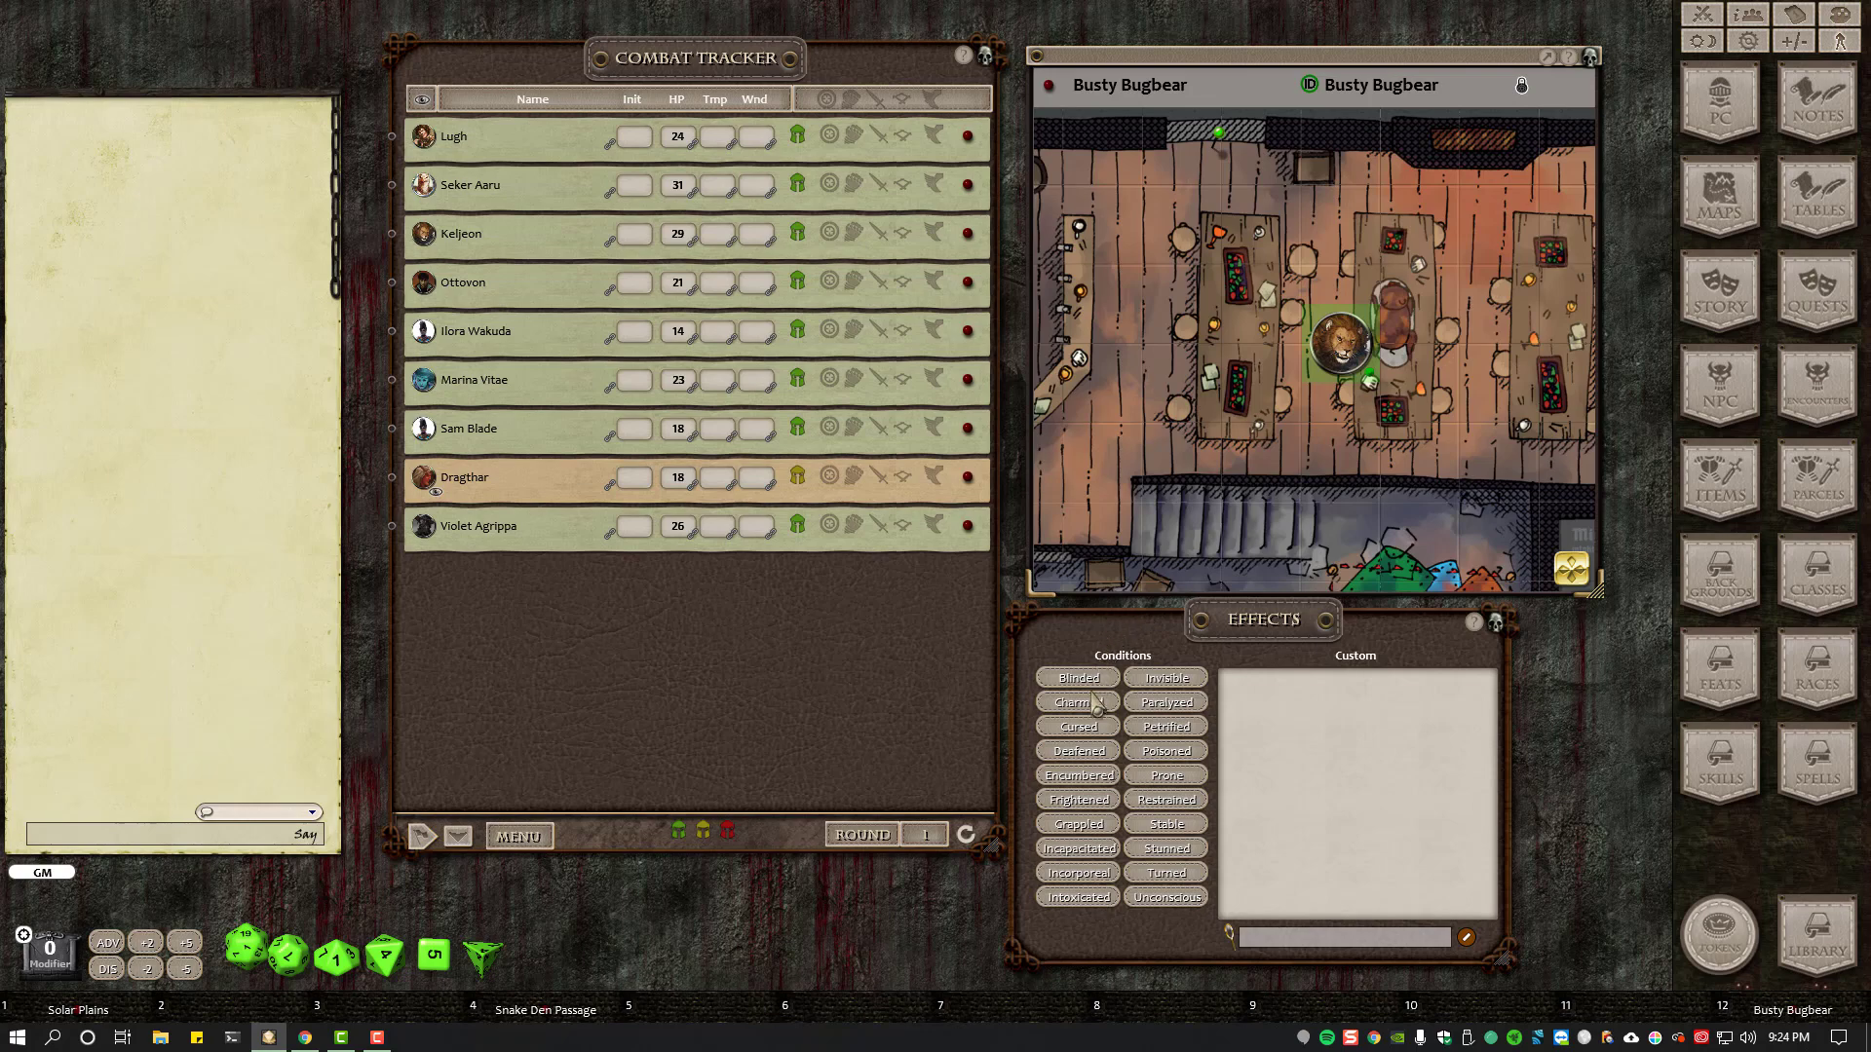
pyautogui.moveTo(1091, 710); pyautogui.dragTo(602, 265)
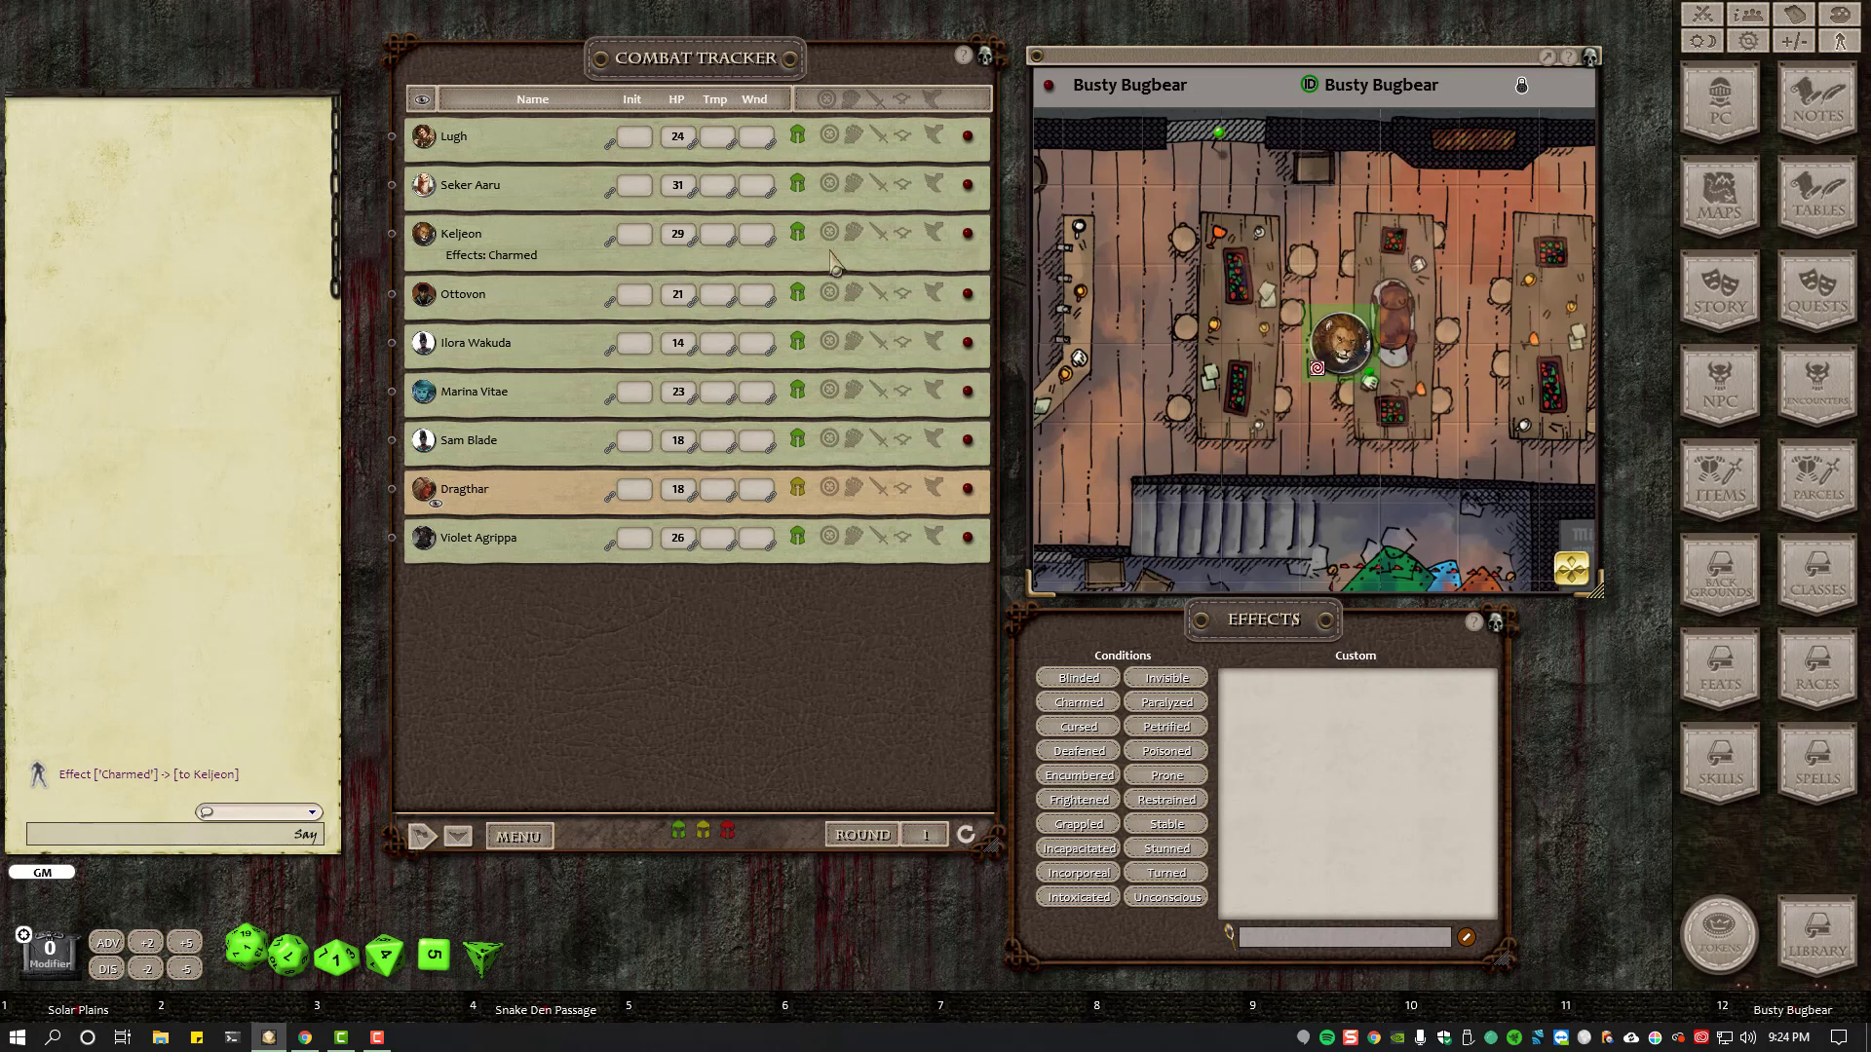
# - Expand Keljeon's effects and cycle the Charmed effect's status and application modes, including One Action and Apply Each Once, back to on and all
pyautogui.click(933, 232)
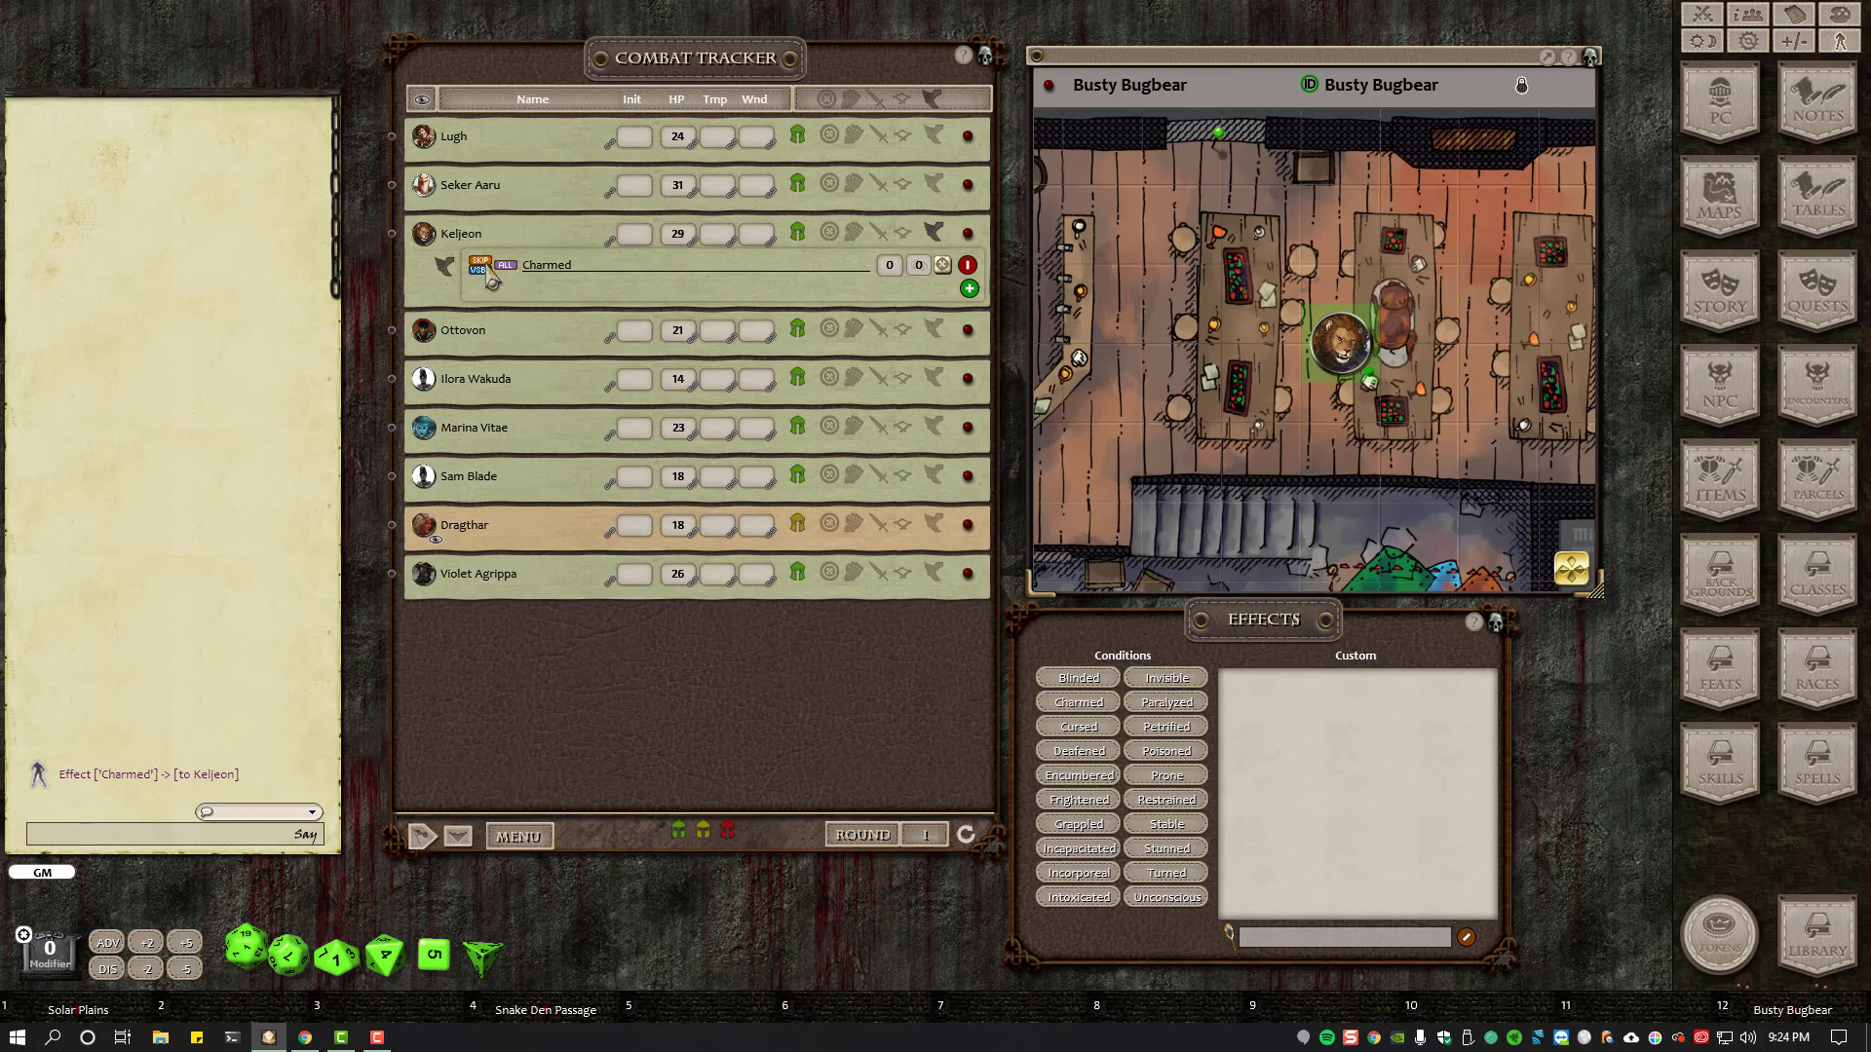
pyautogui.click(485, 265)
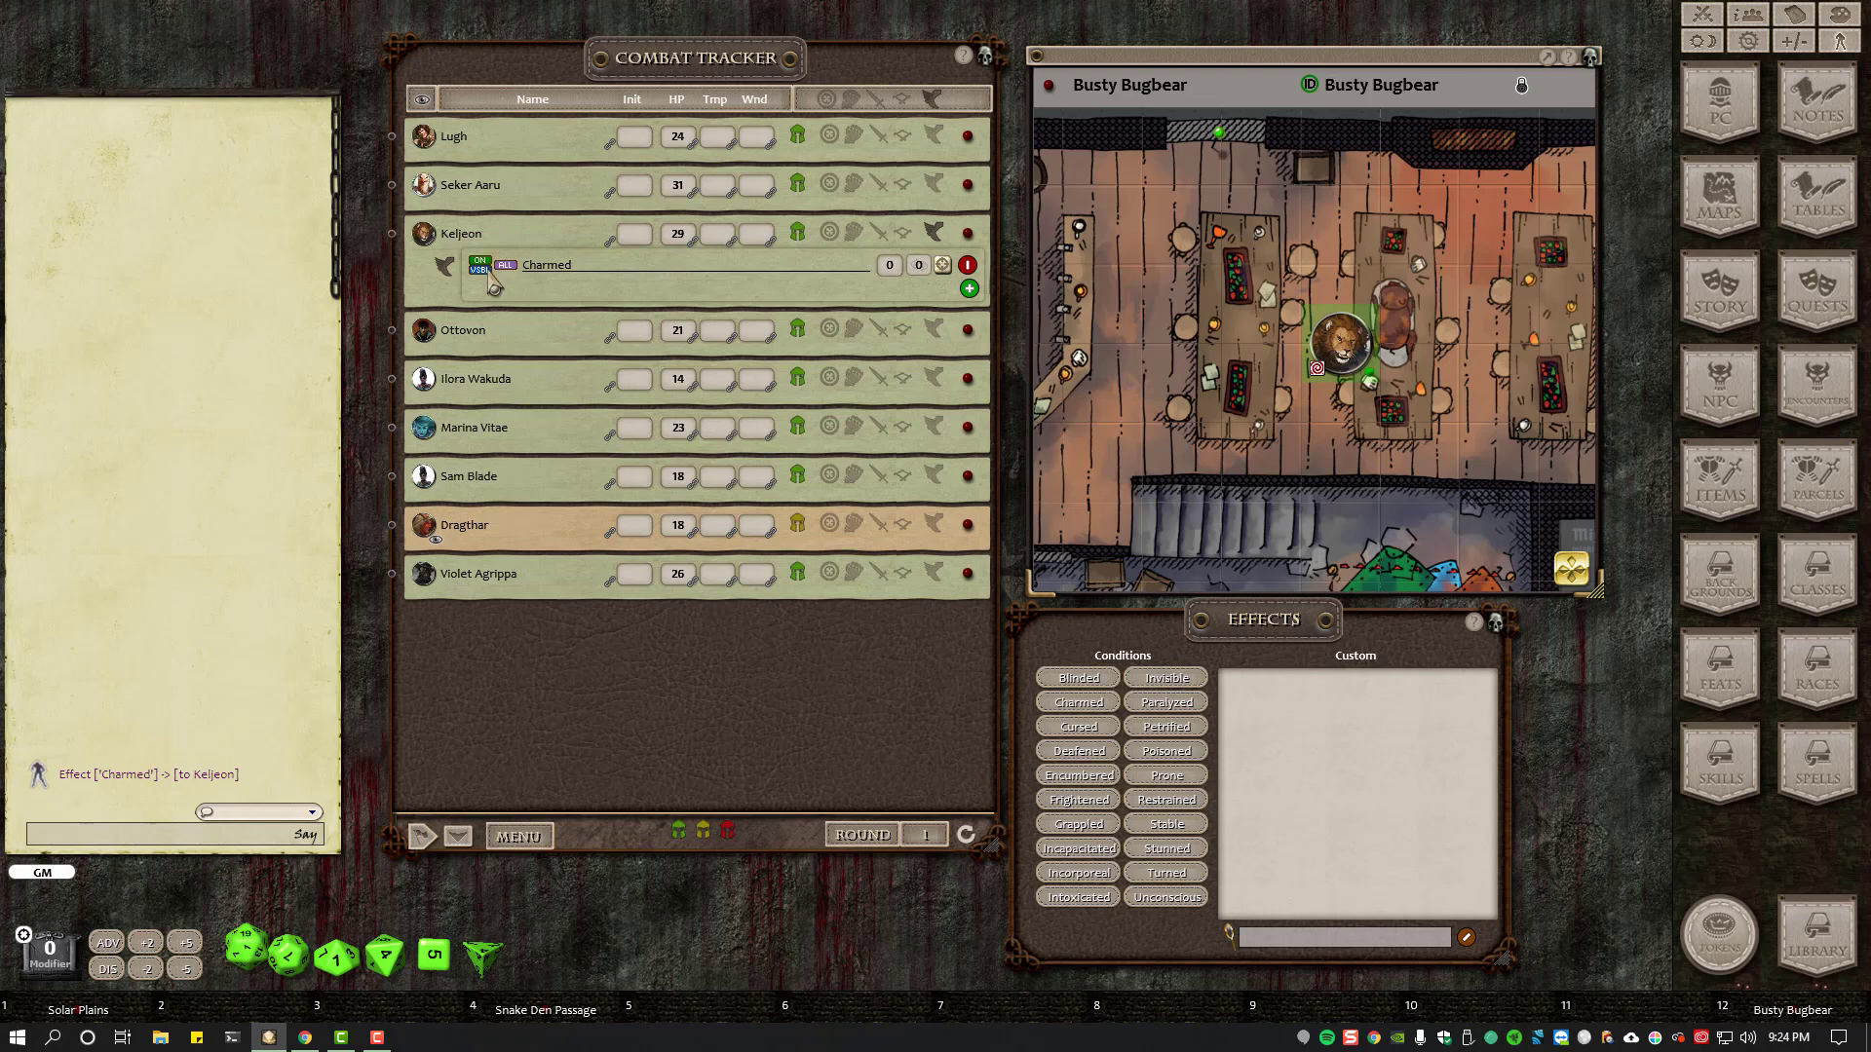
pyautogui.click(480, 270)
pyautogui.click(489, 277)
pyautogui.click(506, 265)
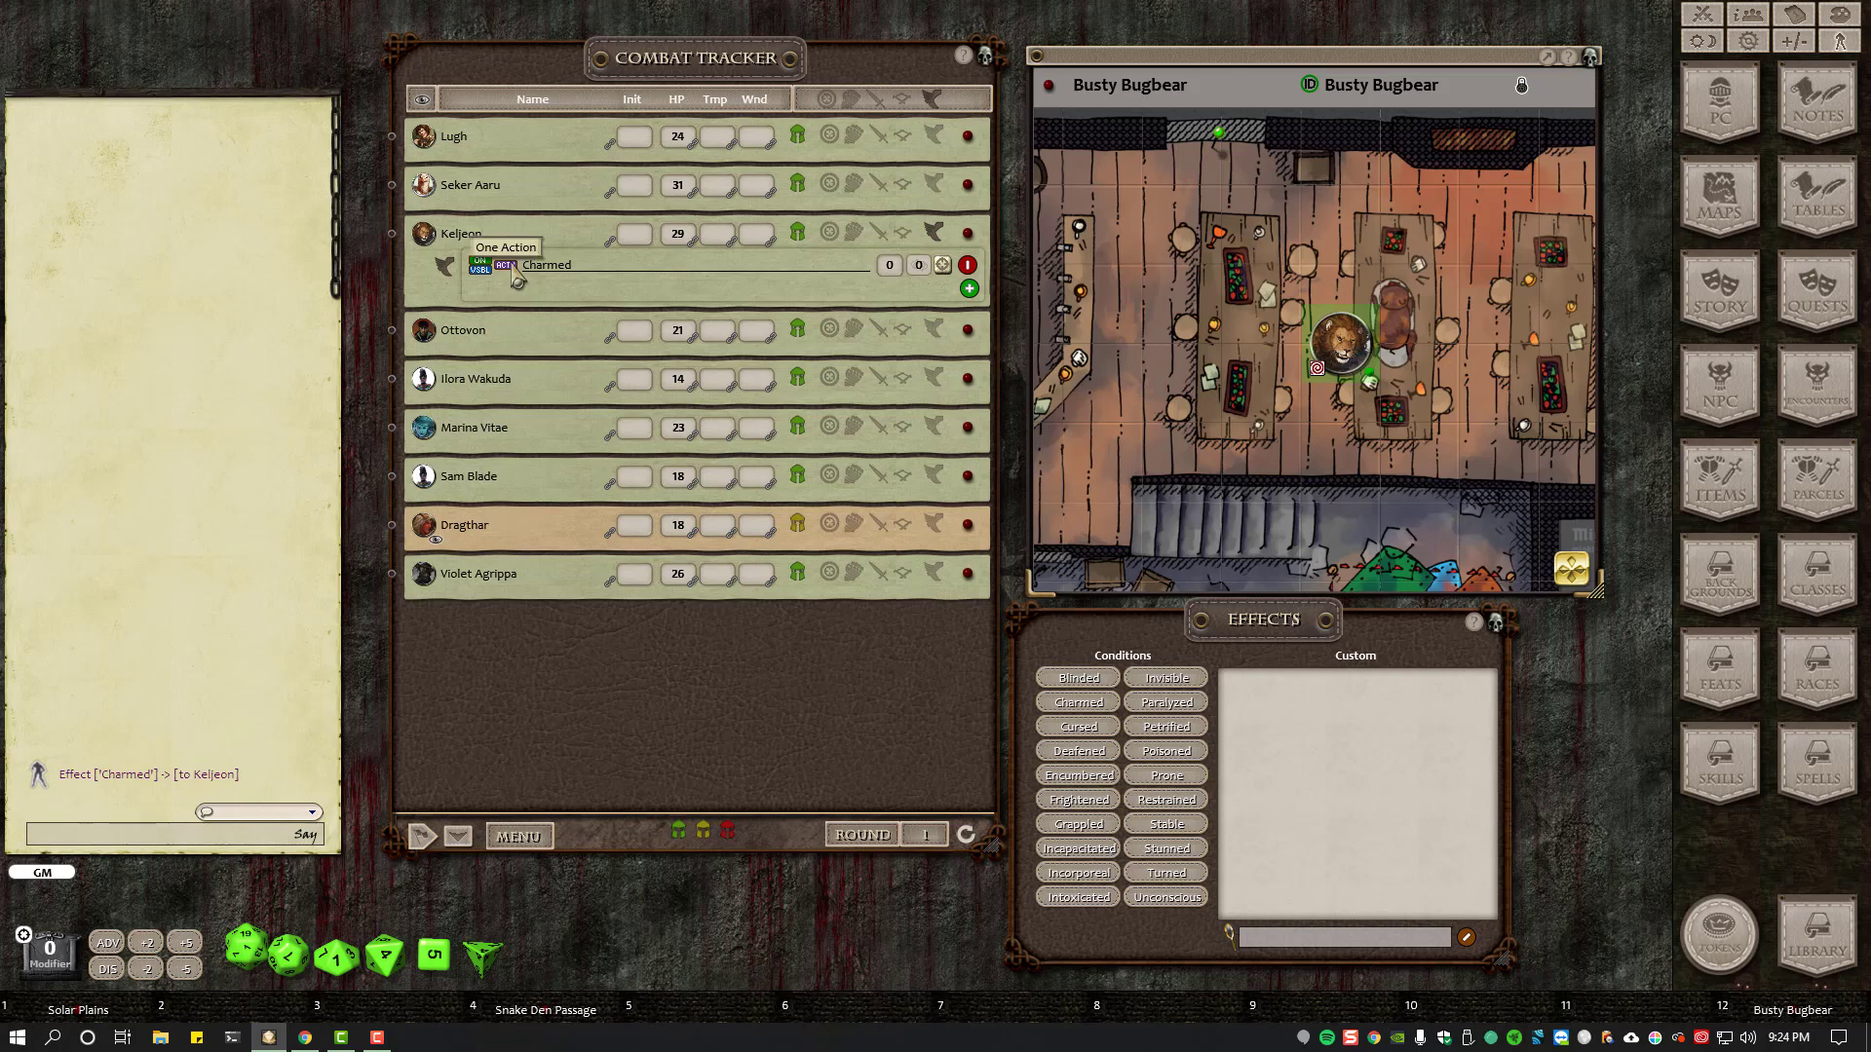
pyautogui.click(508, 271)
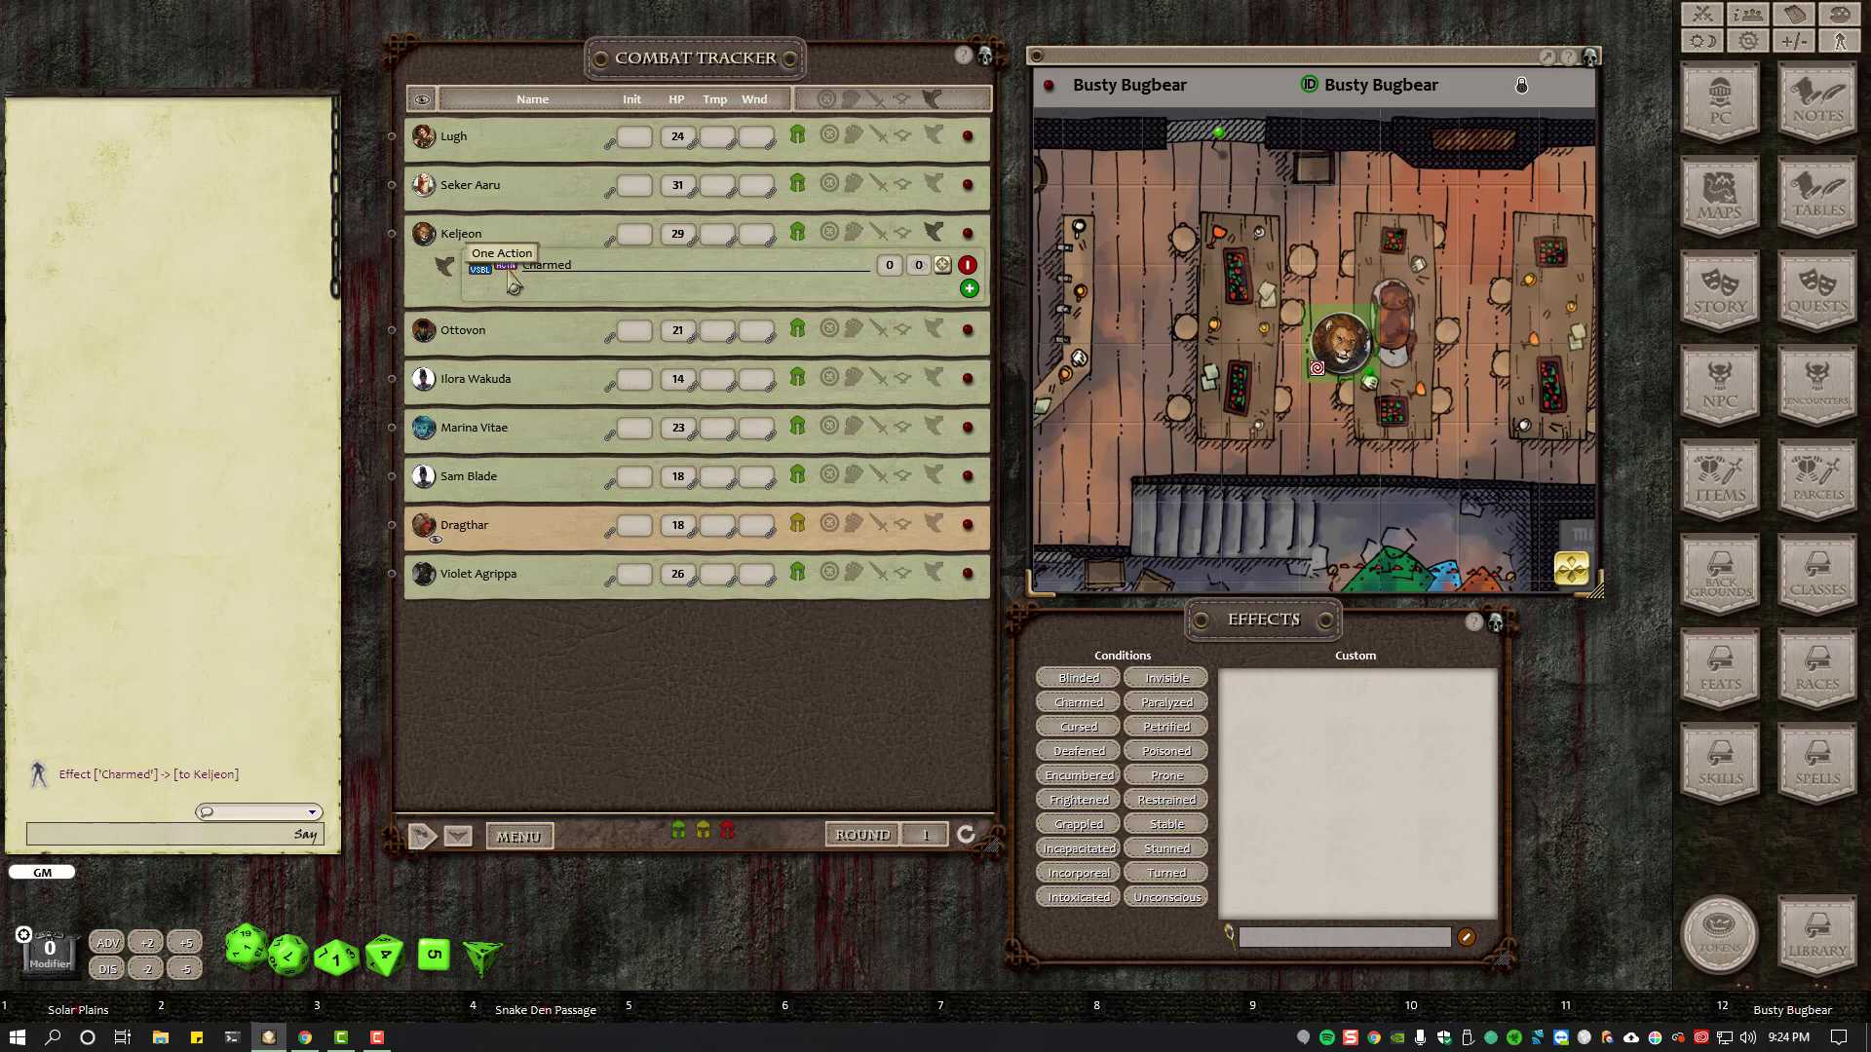
pyautogui.click(515, 279)
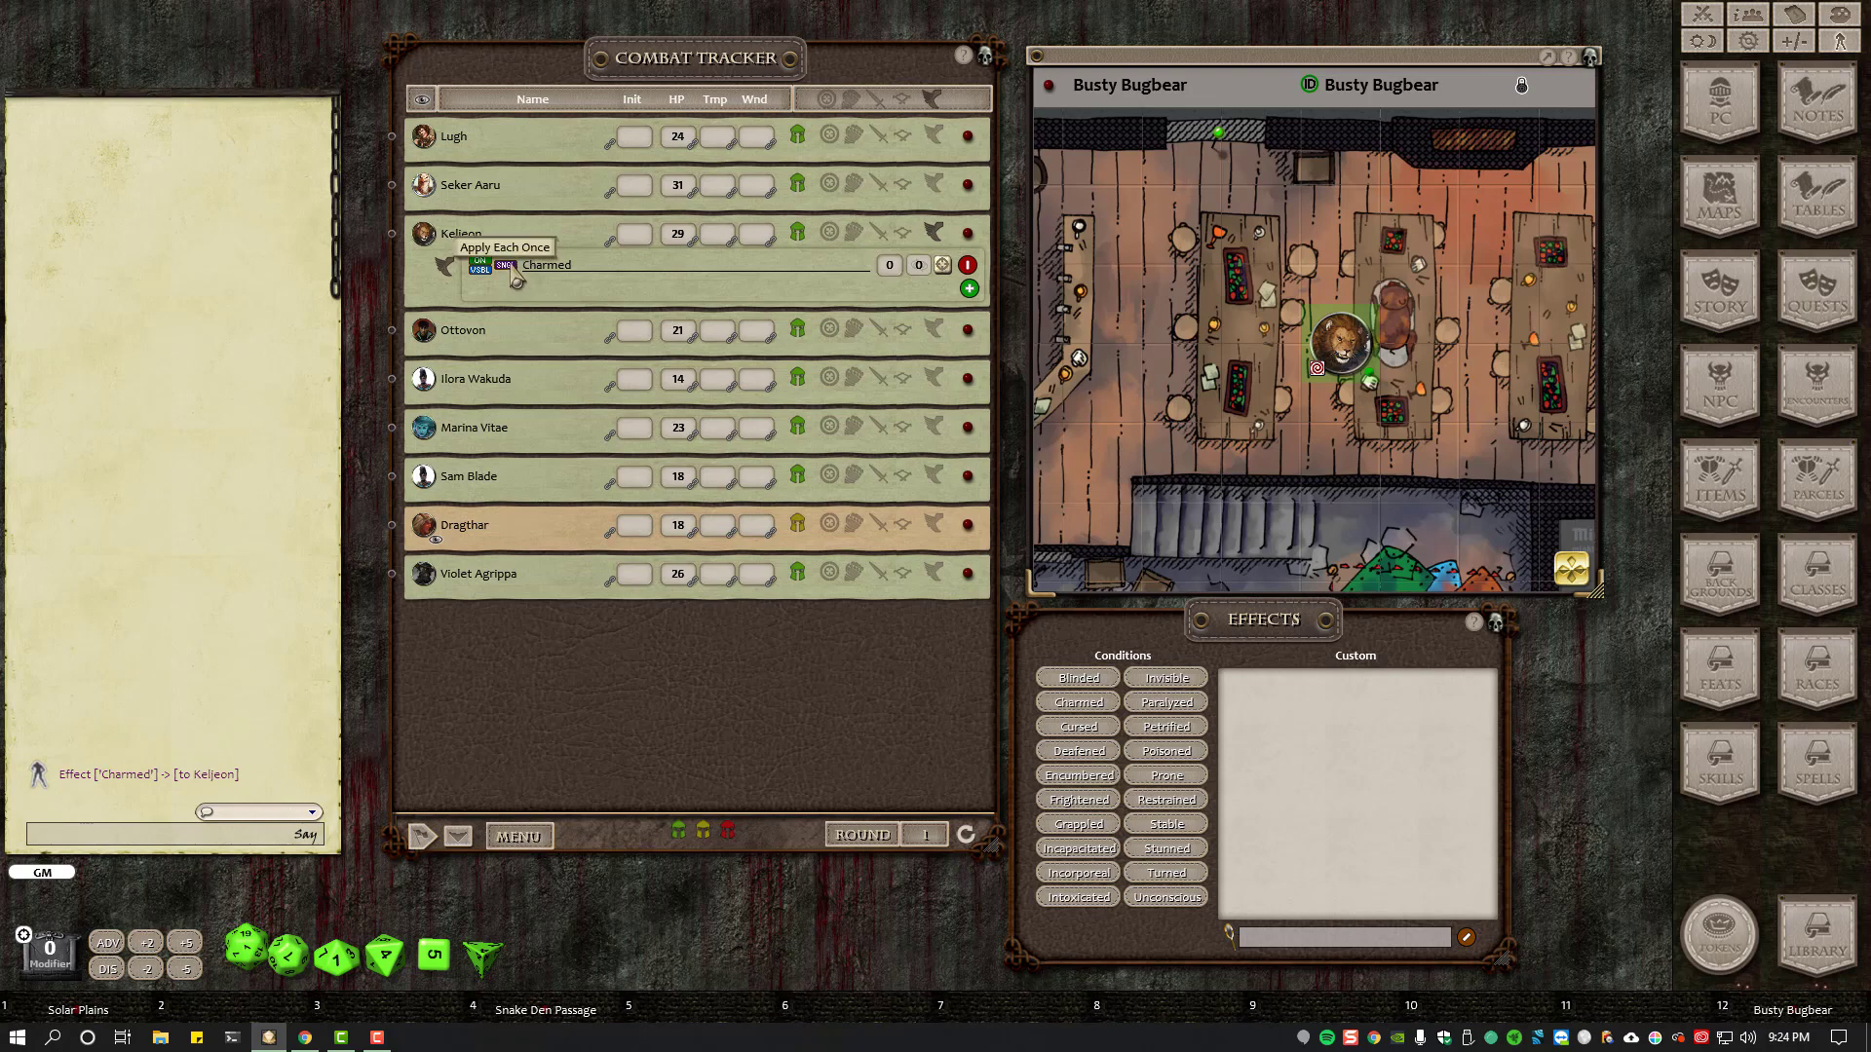
pyautogui.click(515, 279)
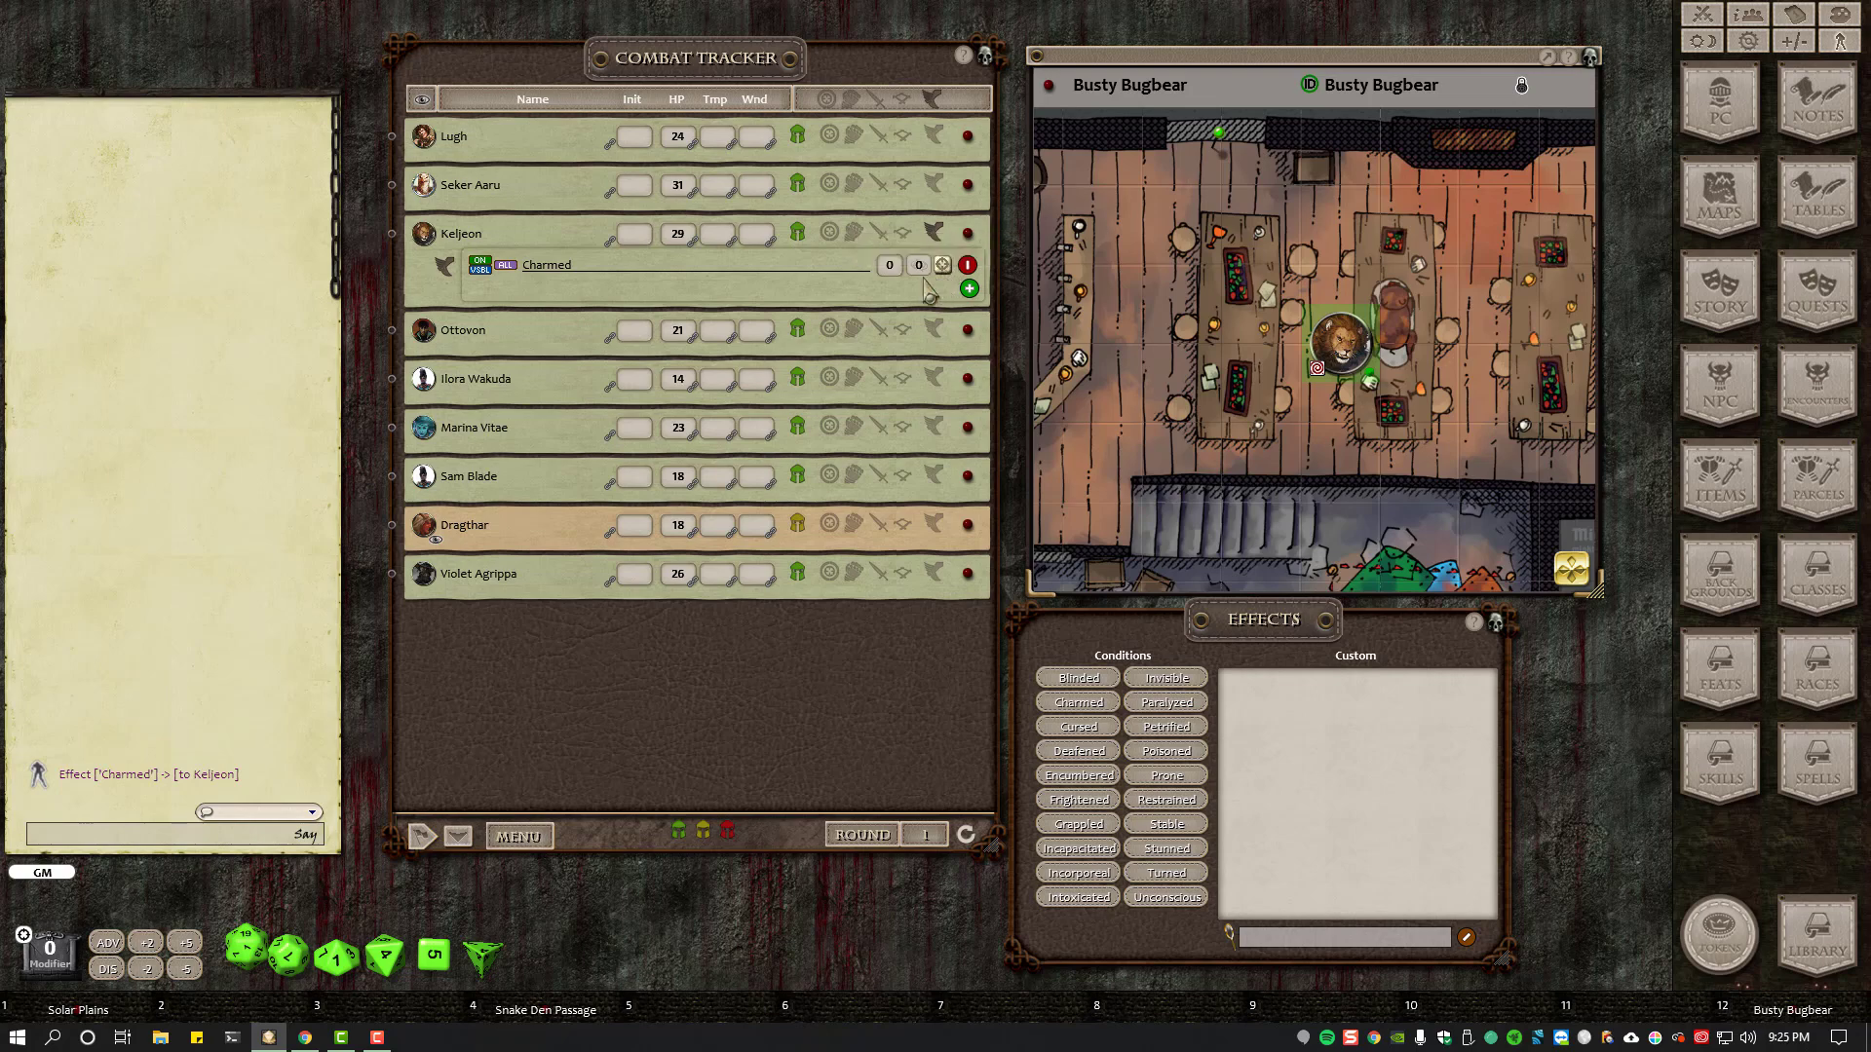
# - Delete the Charmed effect from Keljeon and close the Effects window
pyautogui.click(933, 233)
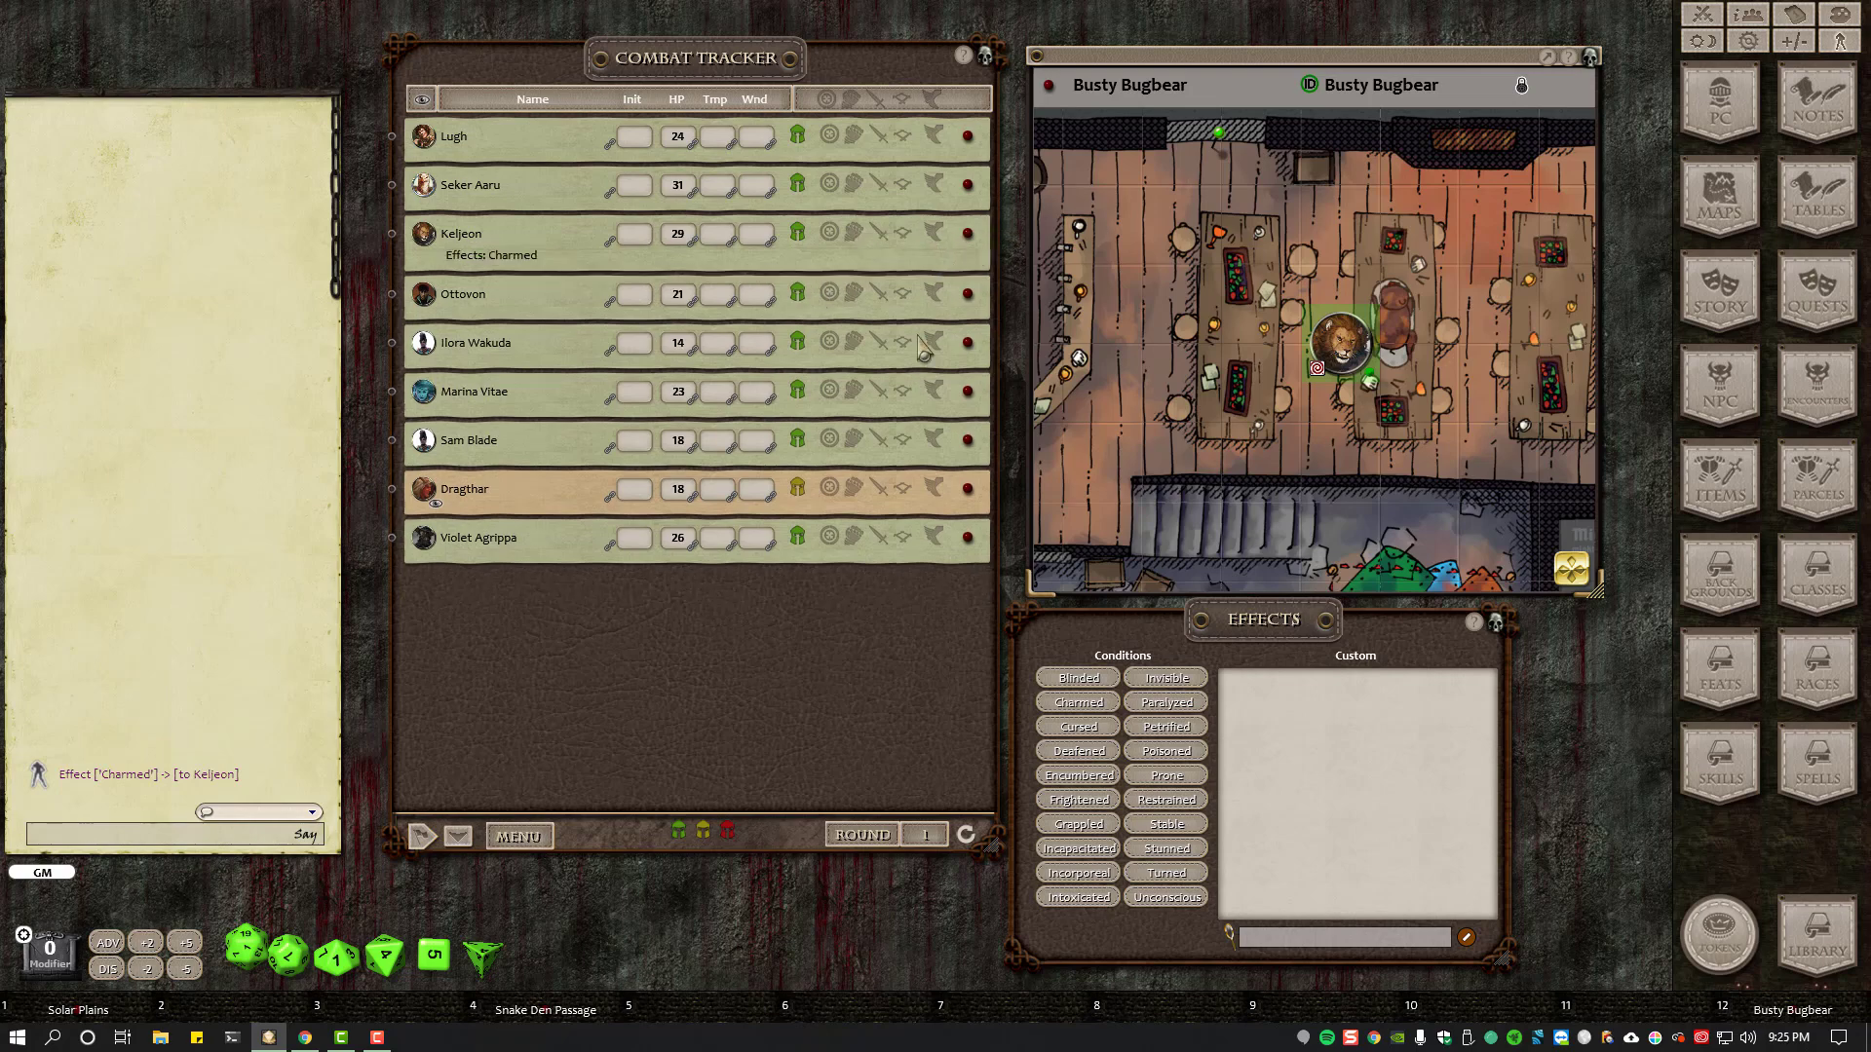
pyautogui.click(933, 233)
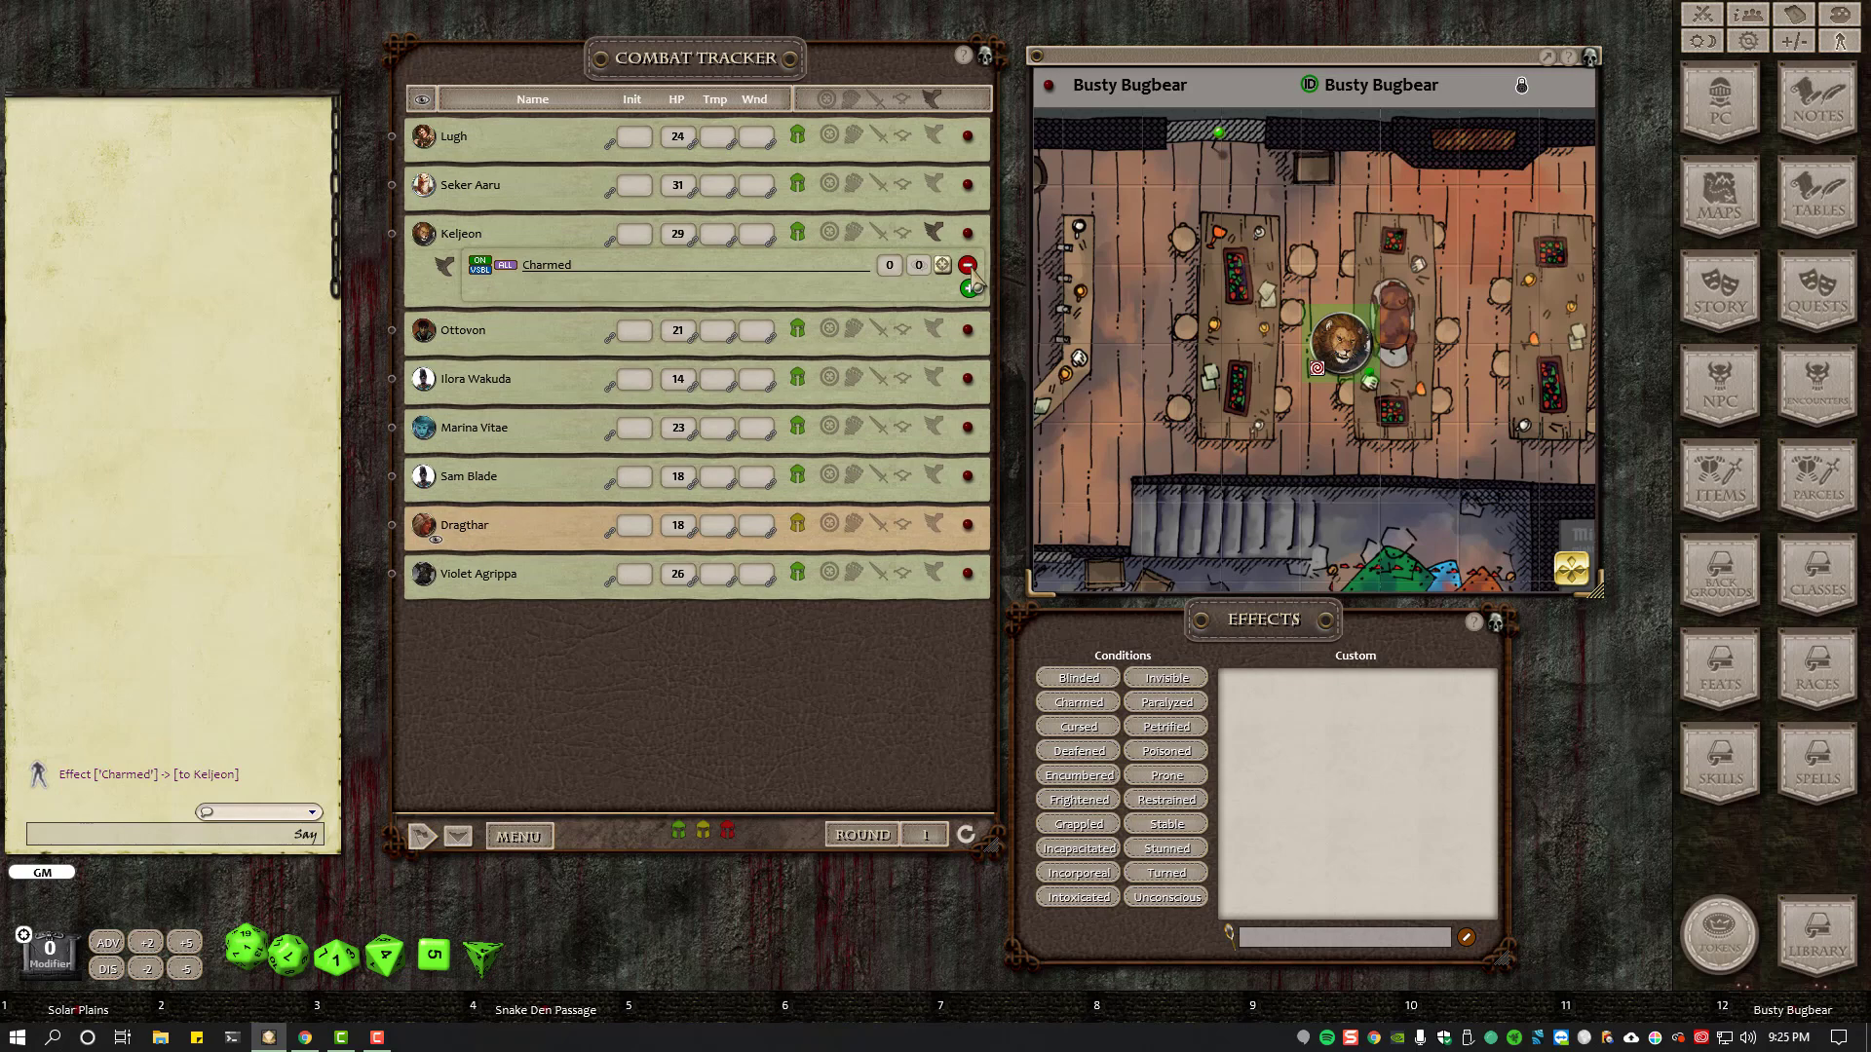
pyautogui.click(967, 264)
pyautogui.click(934, 232)
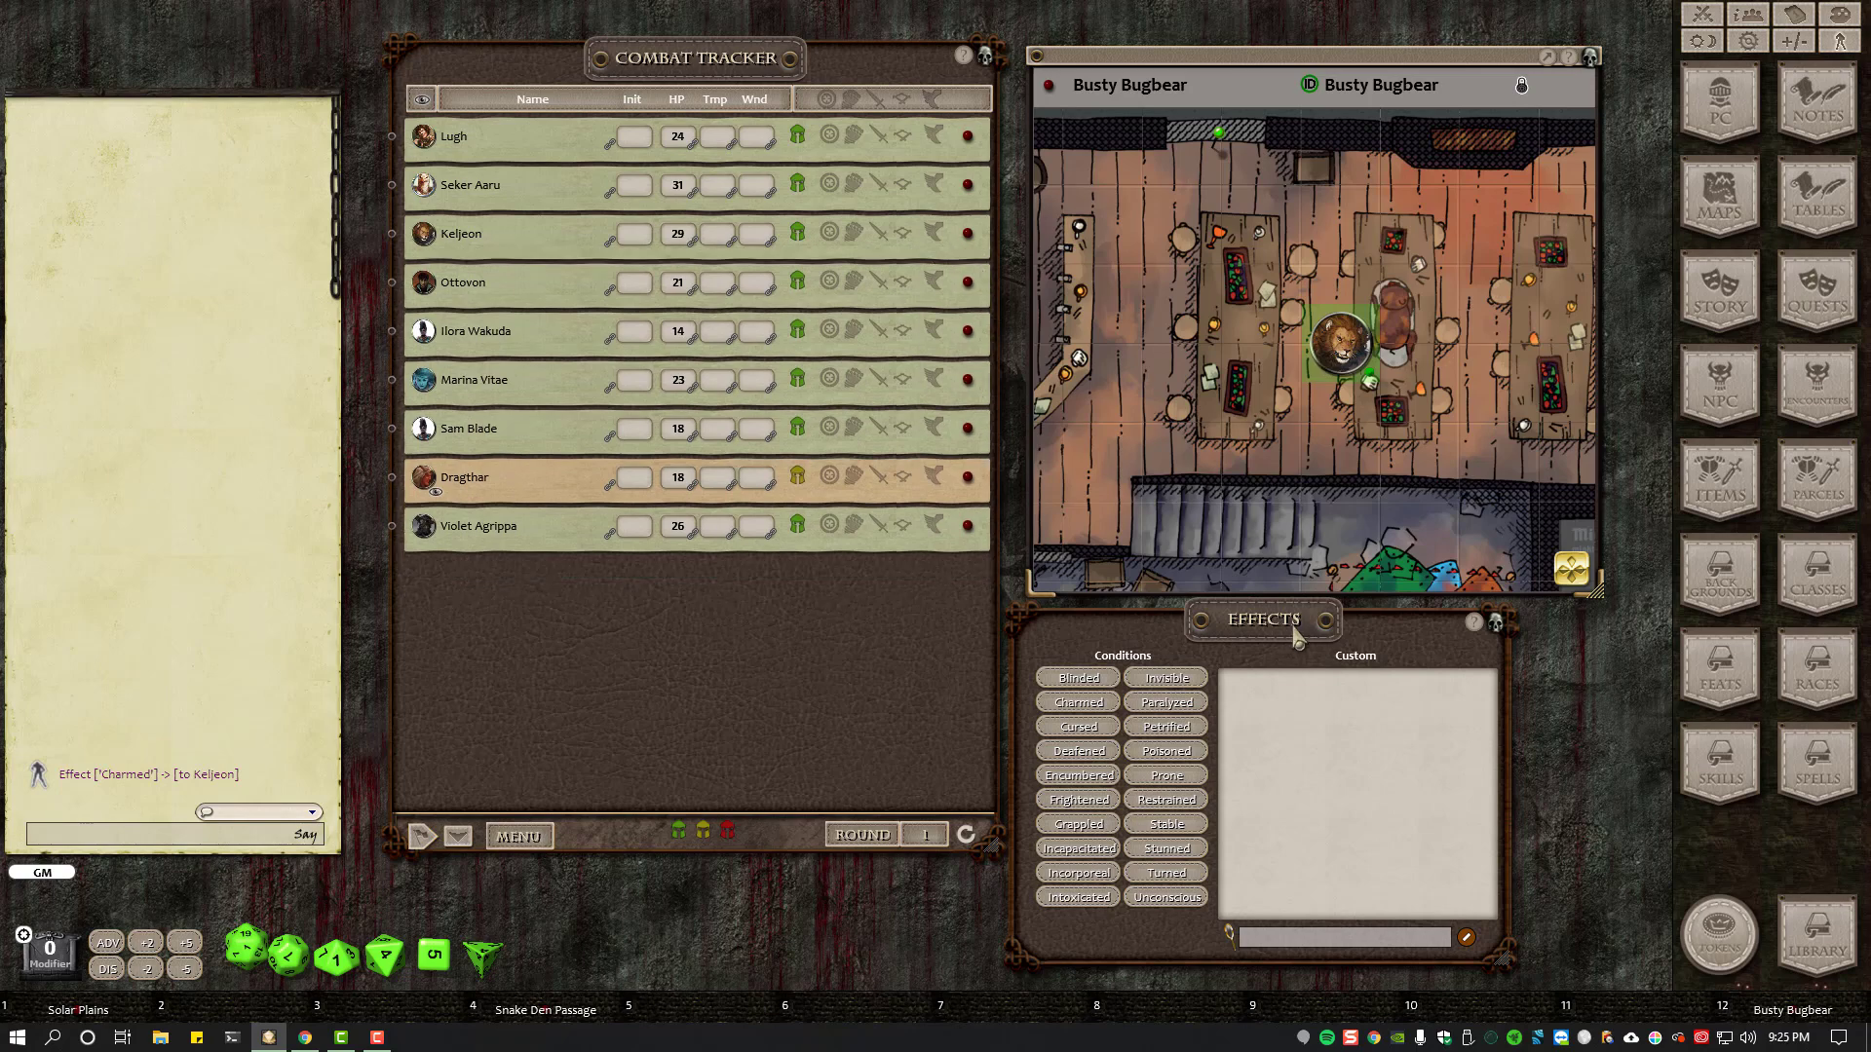
pyautogui.moveTo(1296, 633); pyautogui.dragTo(1362, 650)
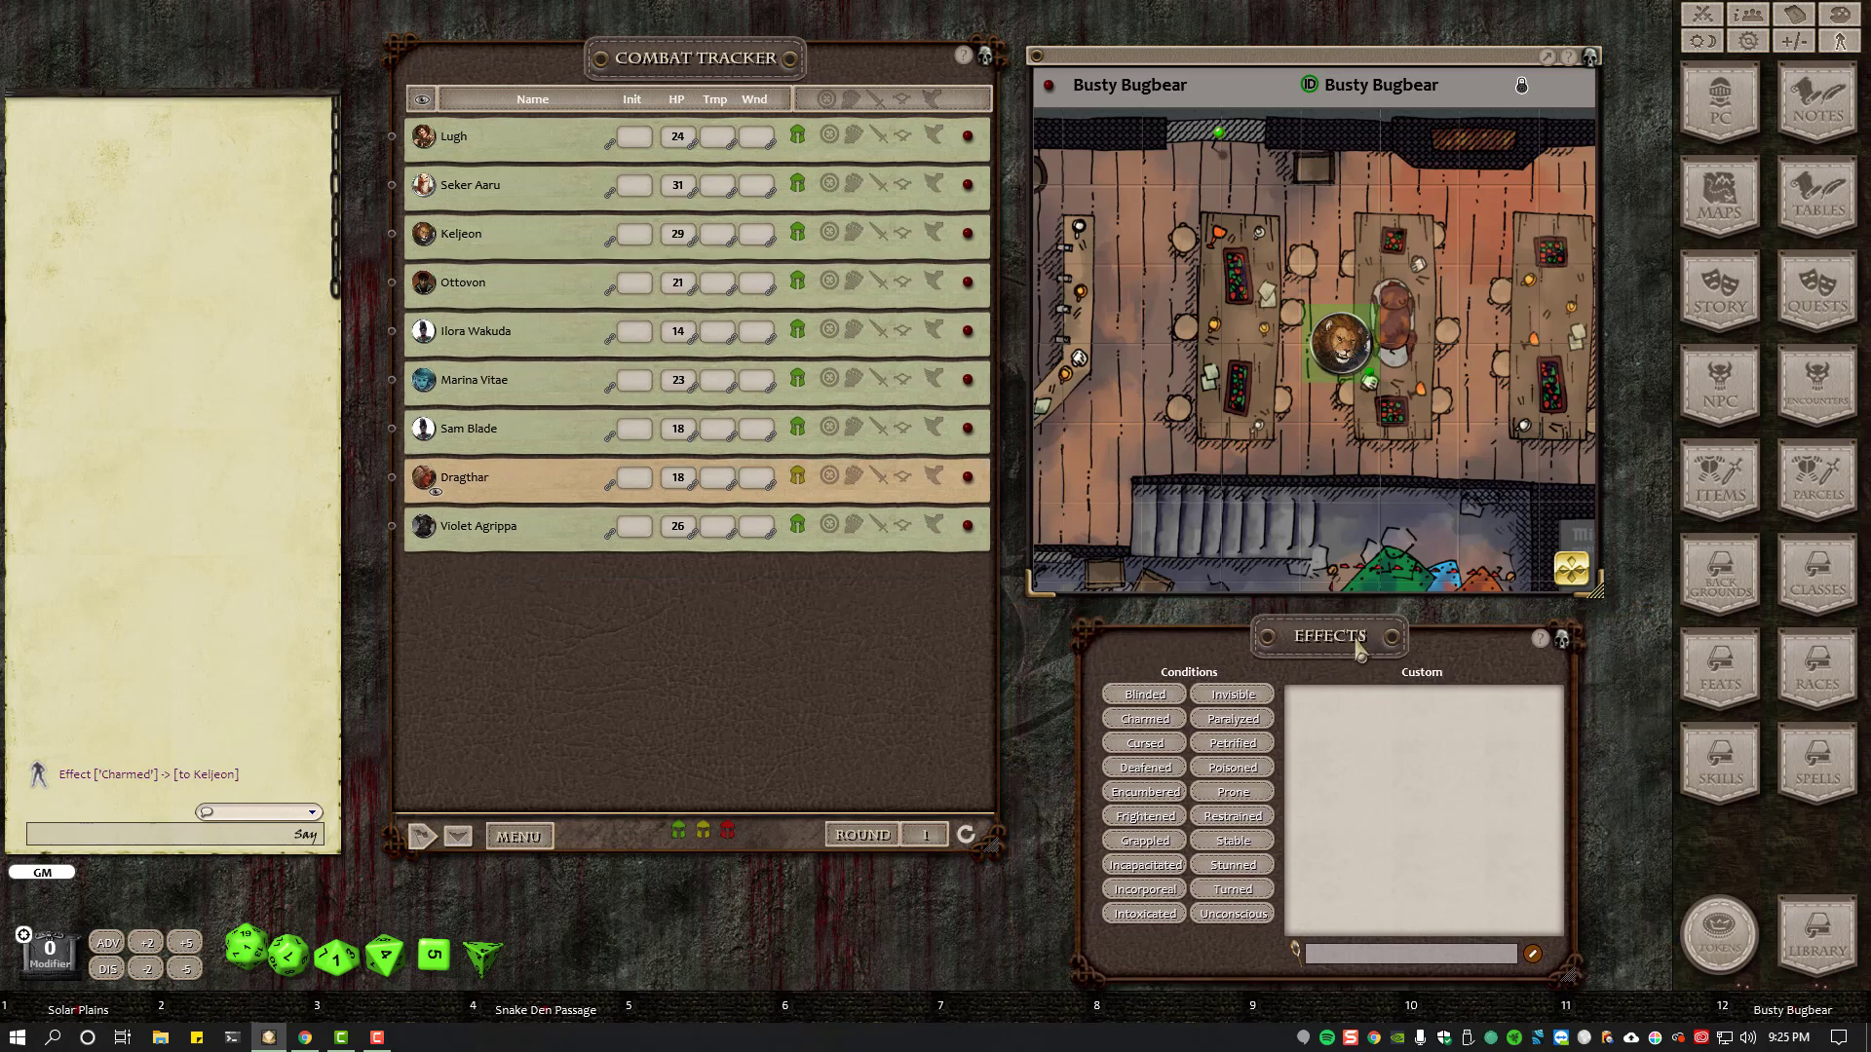
pyautogui.click(1561, 640)
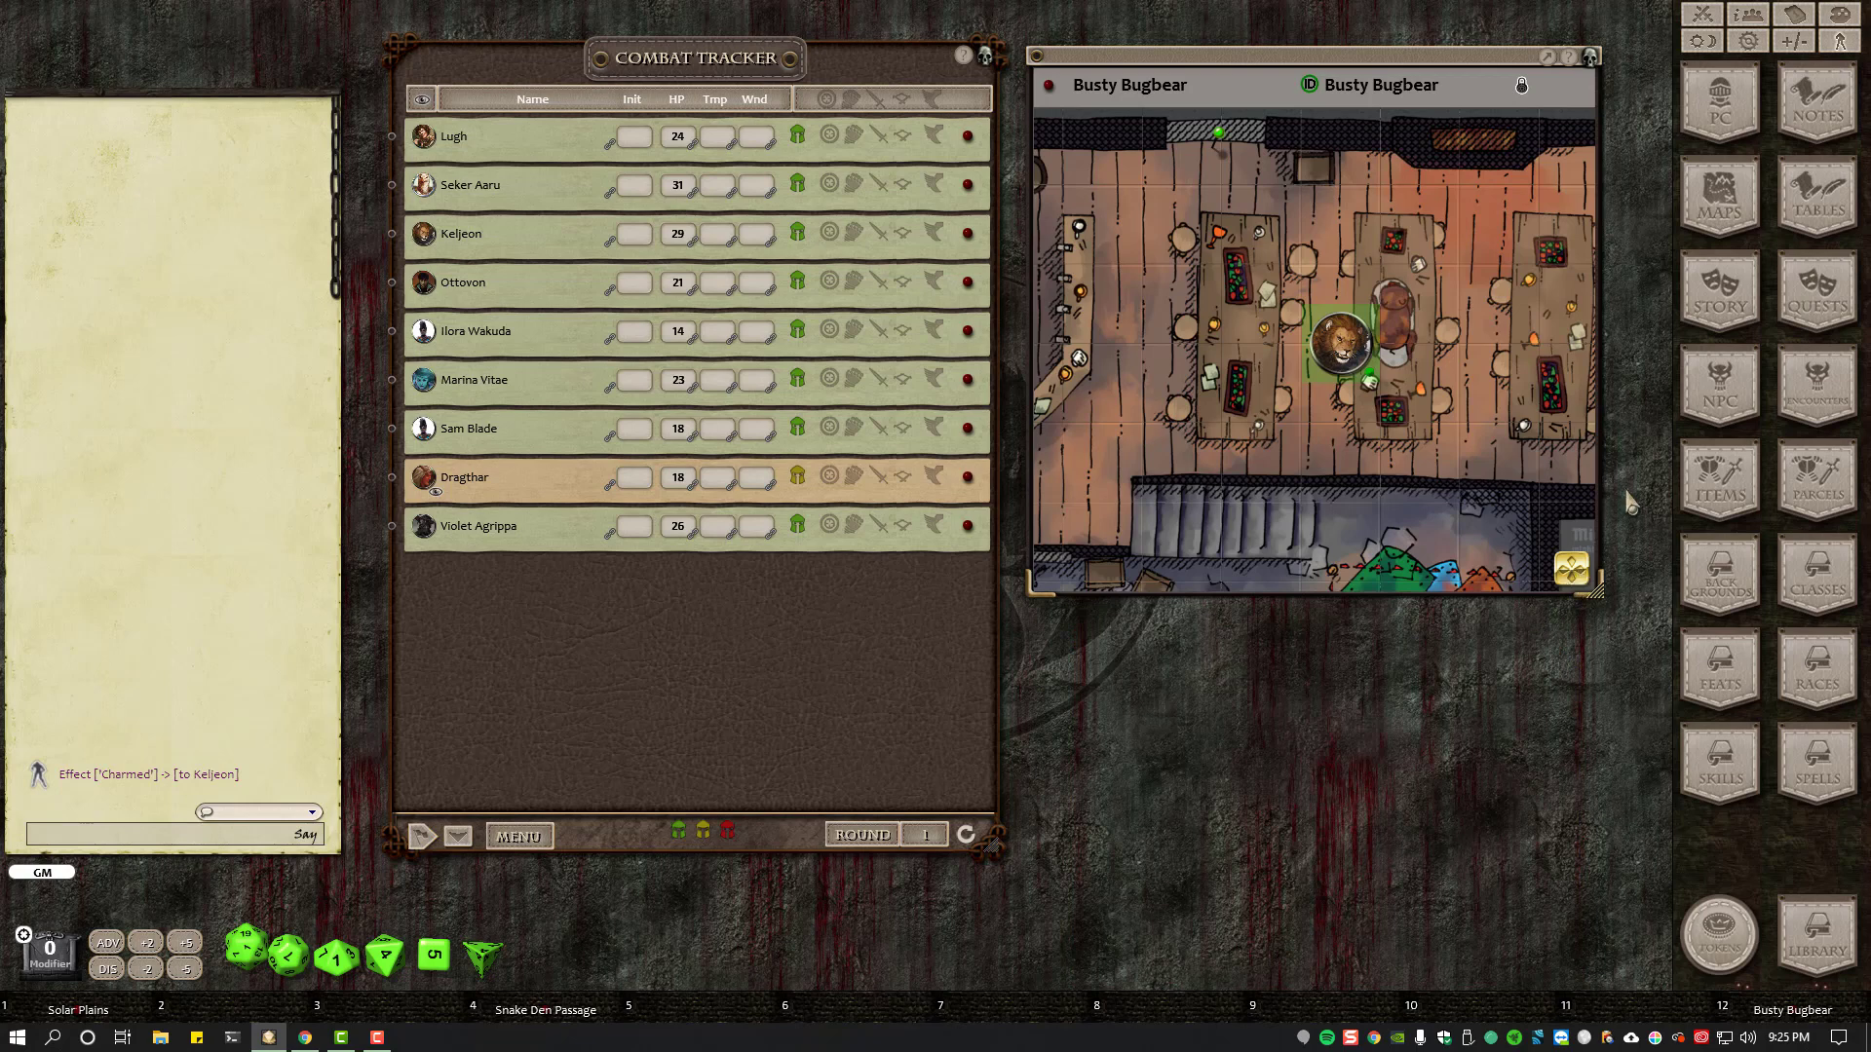
# - Remove Keljeon's token from the Busty Bugbear map and place Ottovon's token in its spot
pyautogui.rightClick(1343, 341)
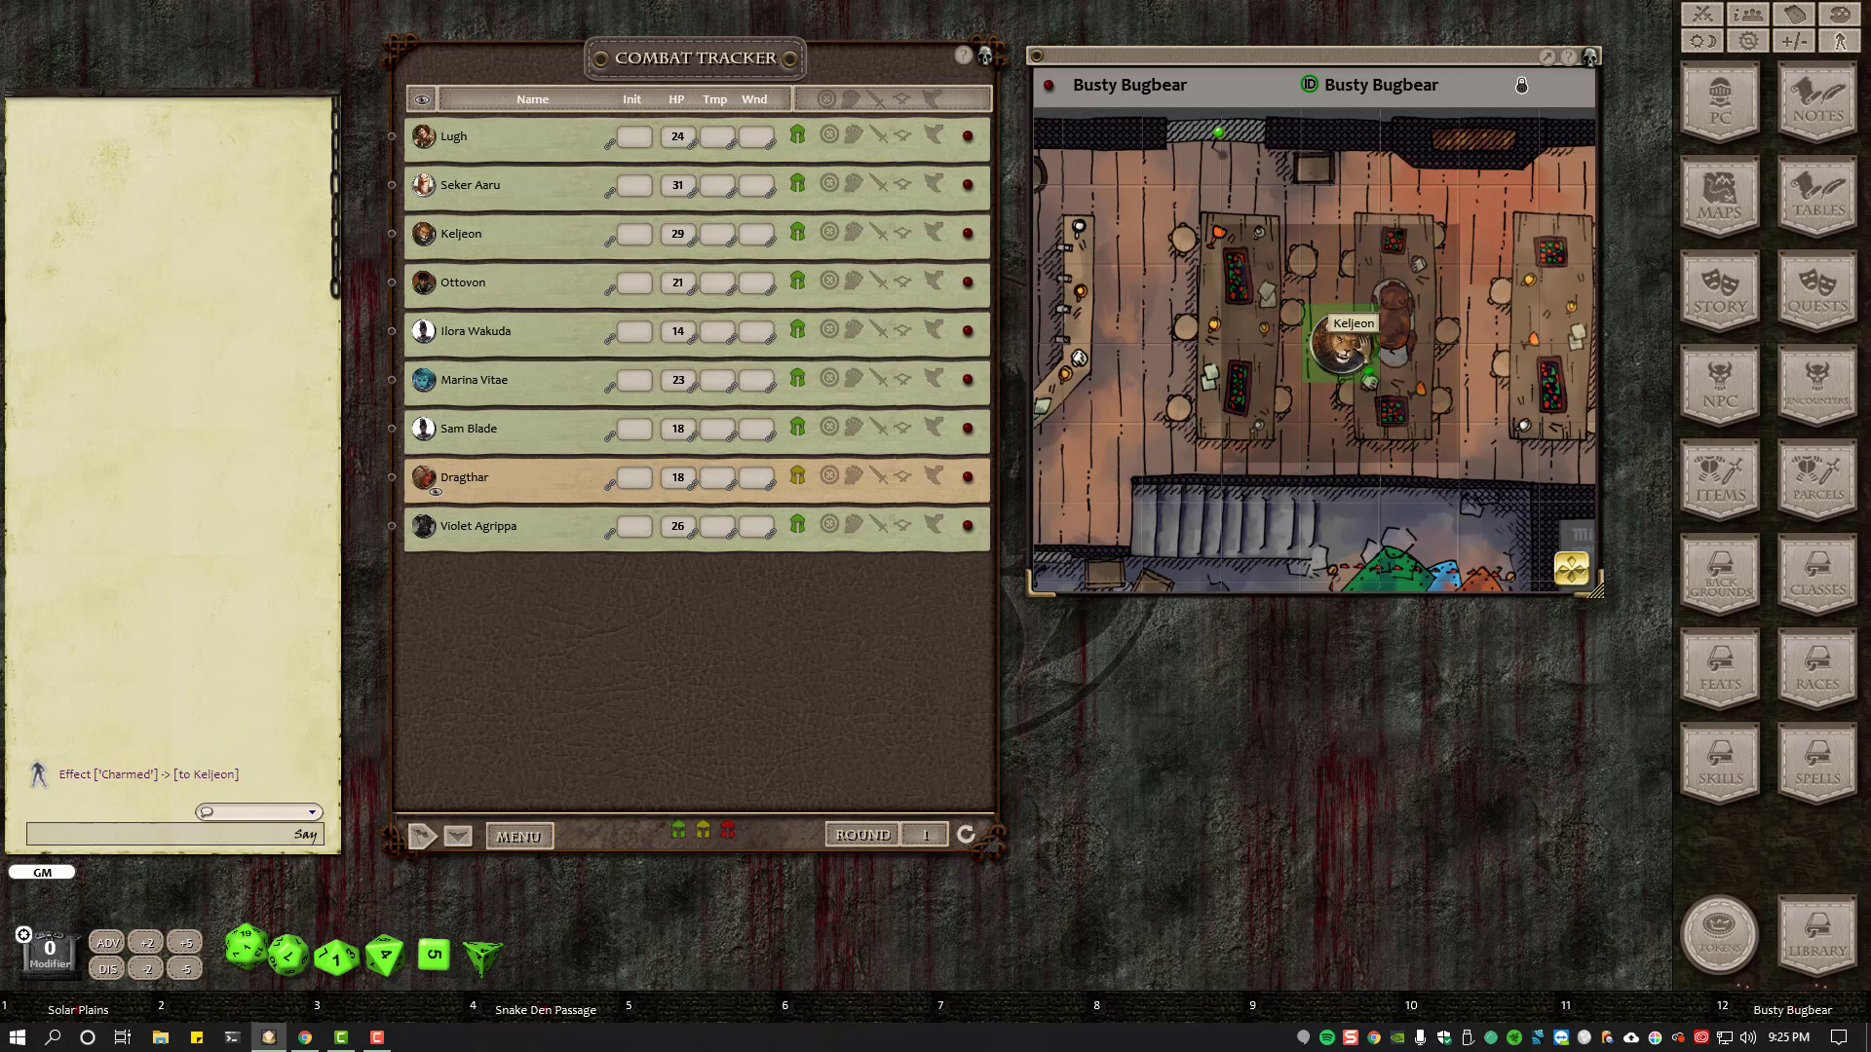
pyautogui.click(1403, 300)
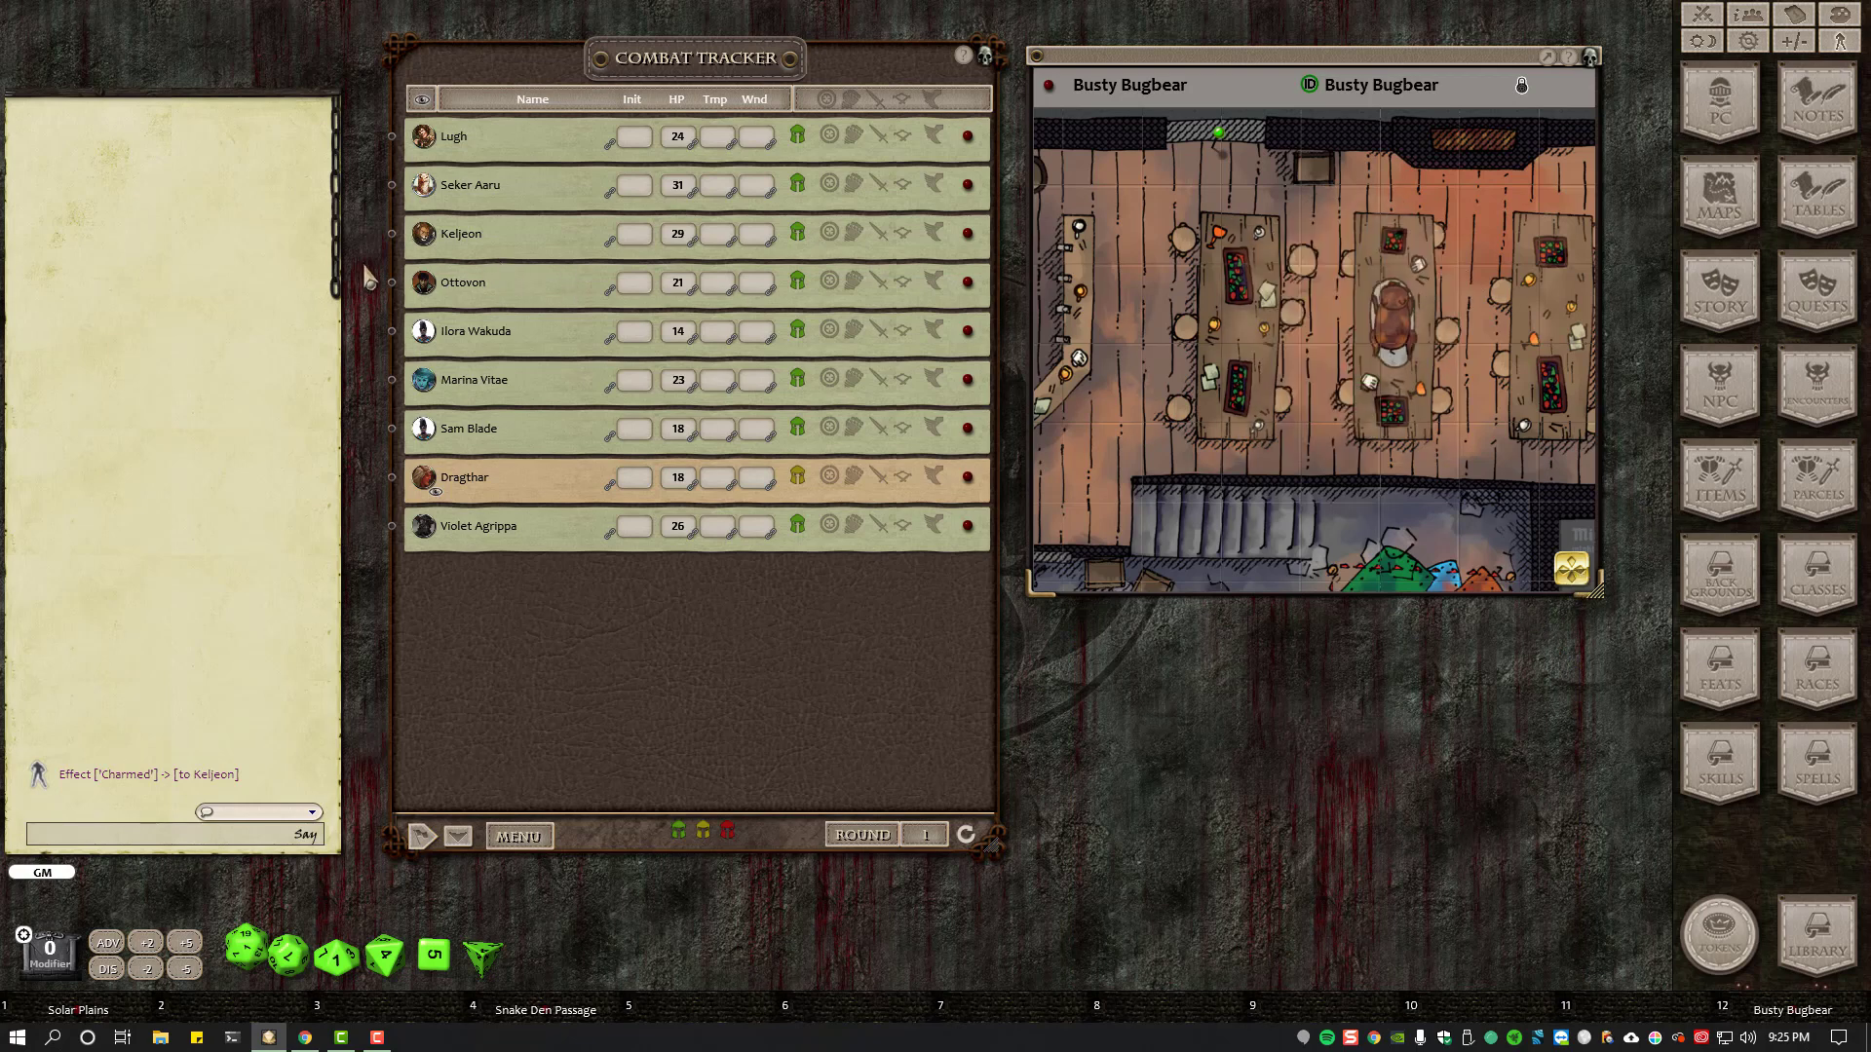
pyautogui.moveTo(423, 285); pyautogui.dragTo(1333, 327)
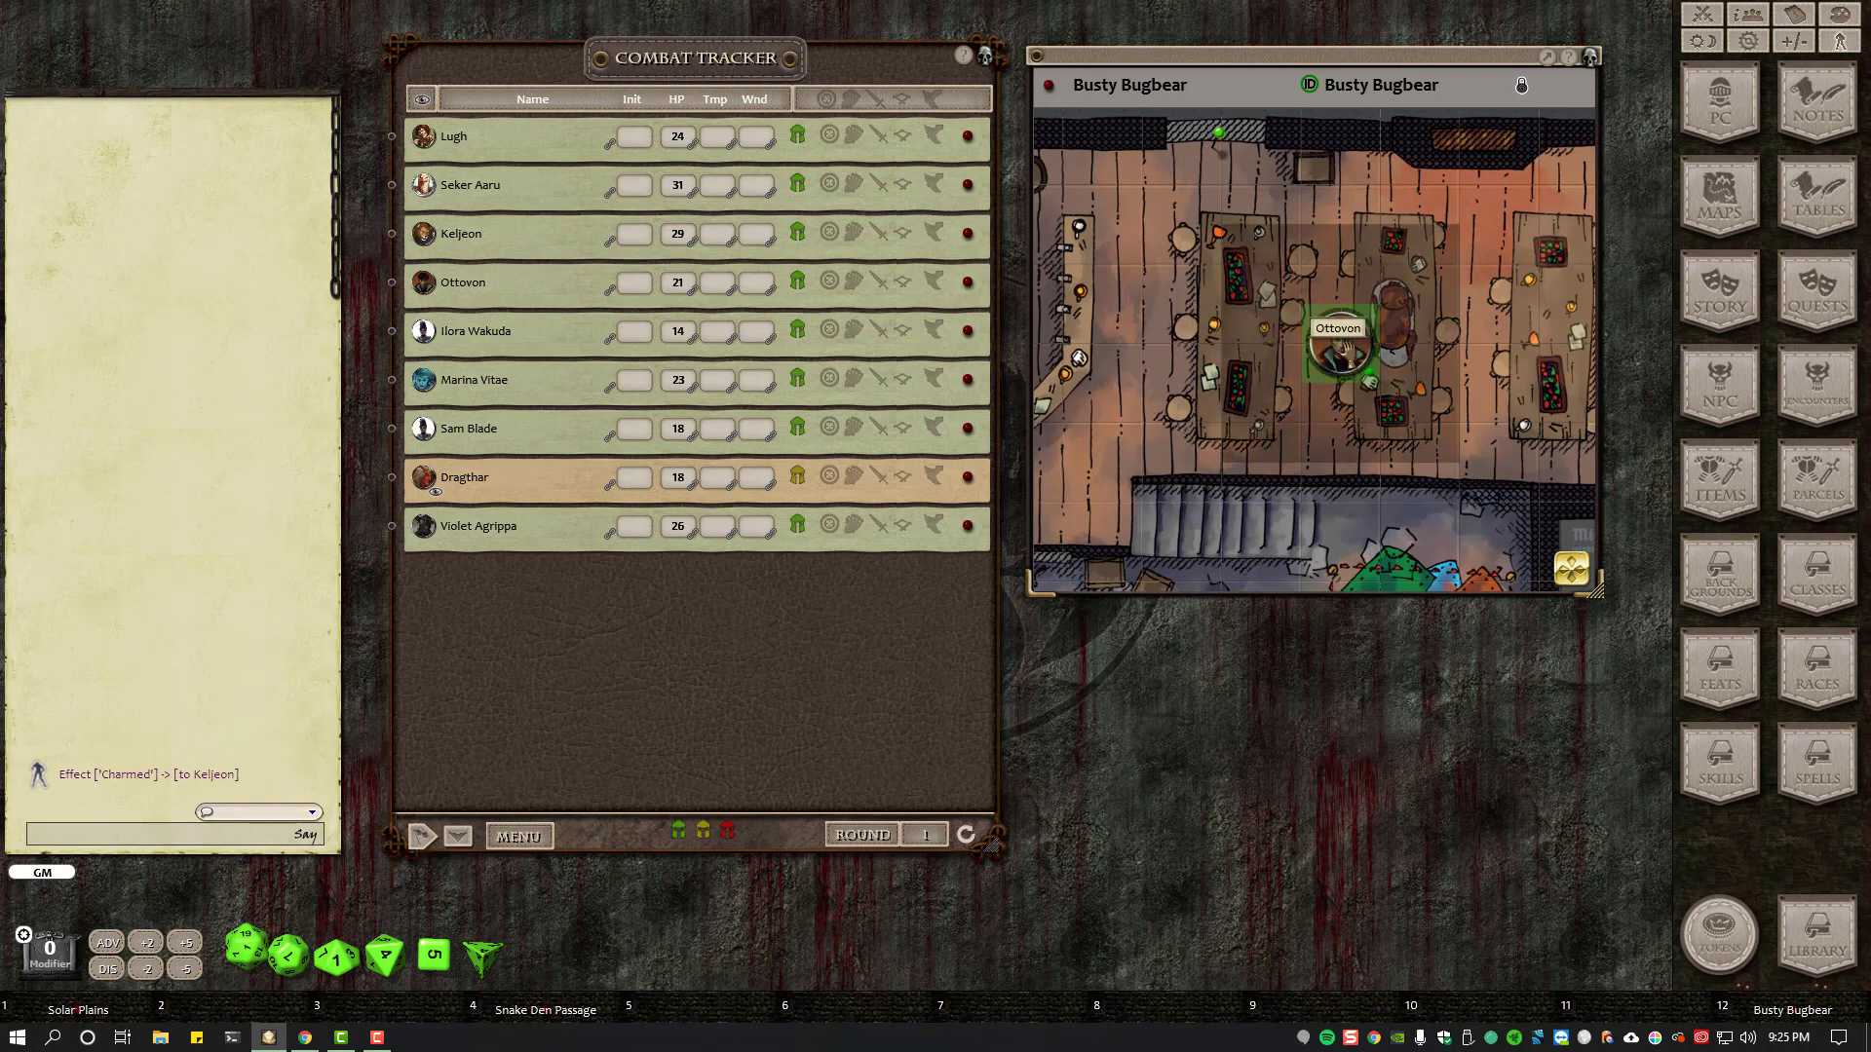
# - Open Ottovon's character sheet and delete the Words of Terror power along with its empty Powers group
pyautogui.doubleClick(1343, 341)
pyautogui.rightClick(1039, 645)
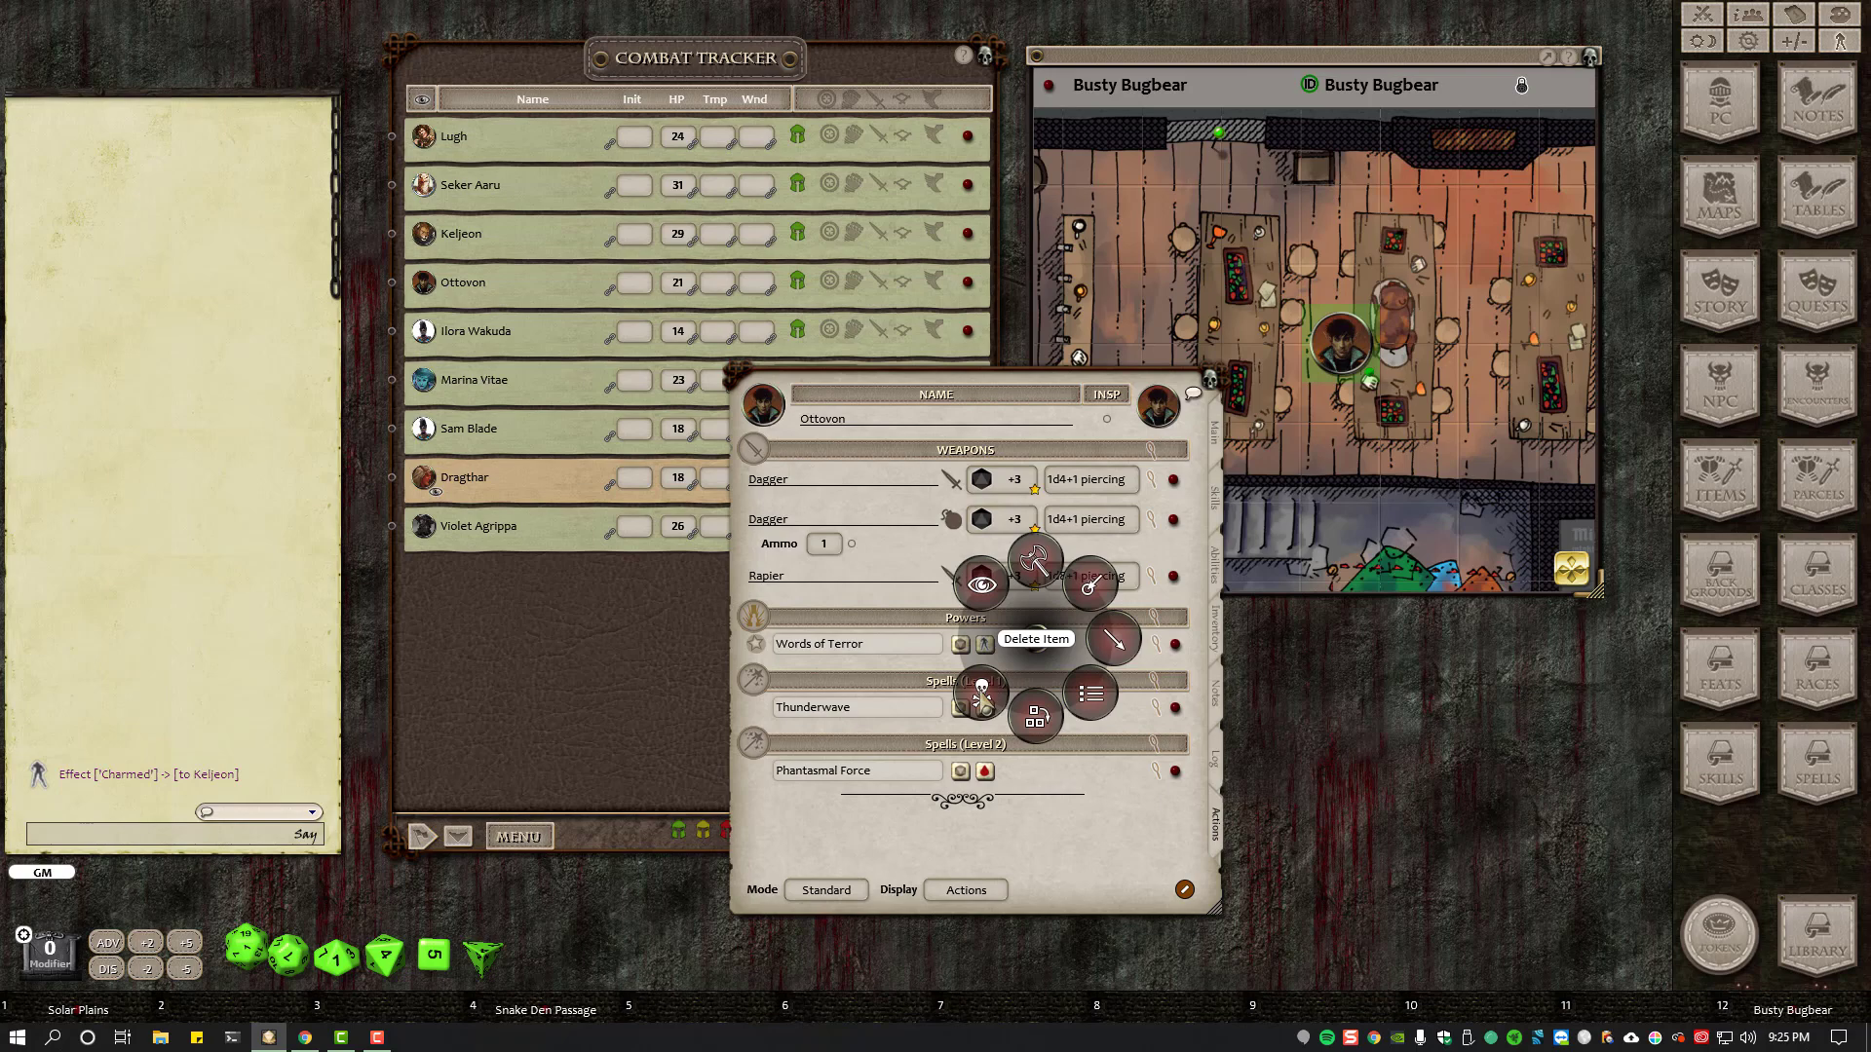
pyautogui.click(982, 692)
pyautogui.click(985, 690)
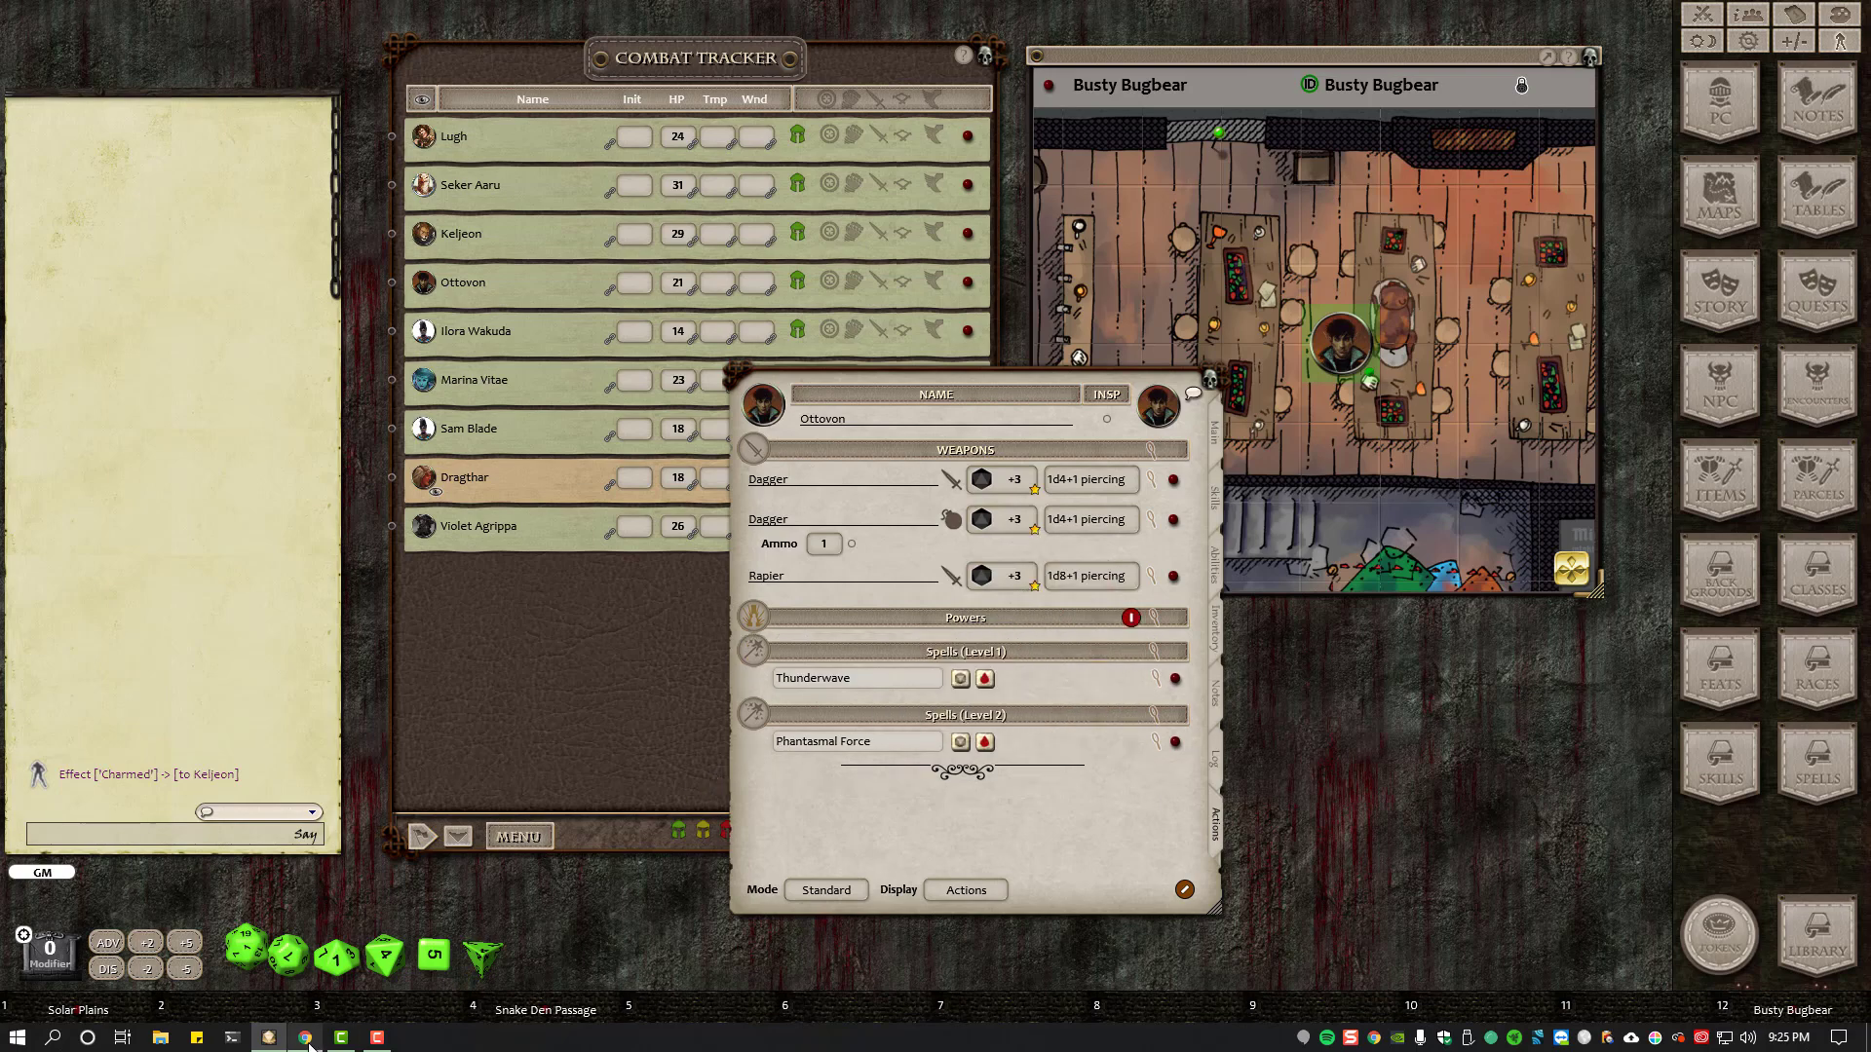
pyautogui.click(1130, 618)
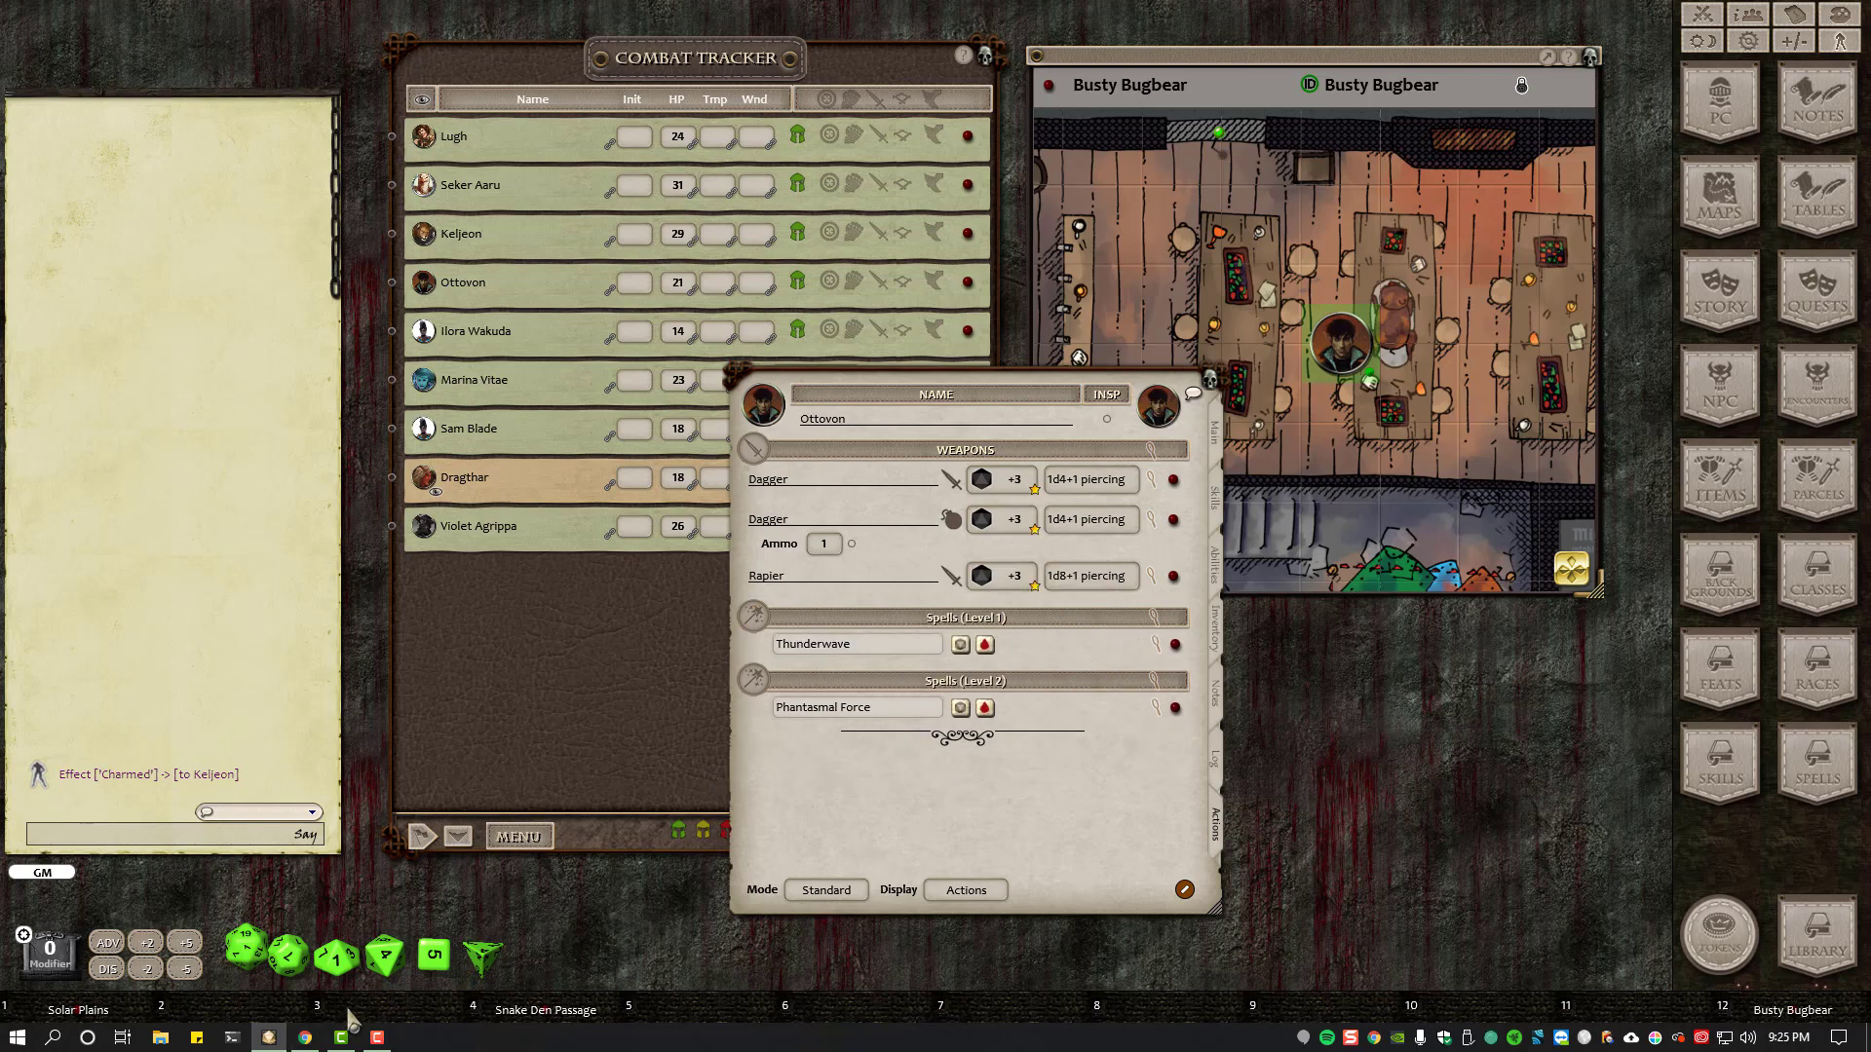
# - Check the Words of Terror description on D&D Beyond in Chrome, and create a power named Words of Terror on Ottovon's Fantasy Grounds sheet
pyautogui.click(305, 1037)
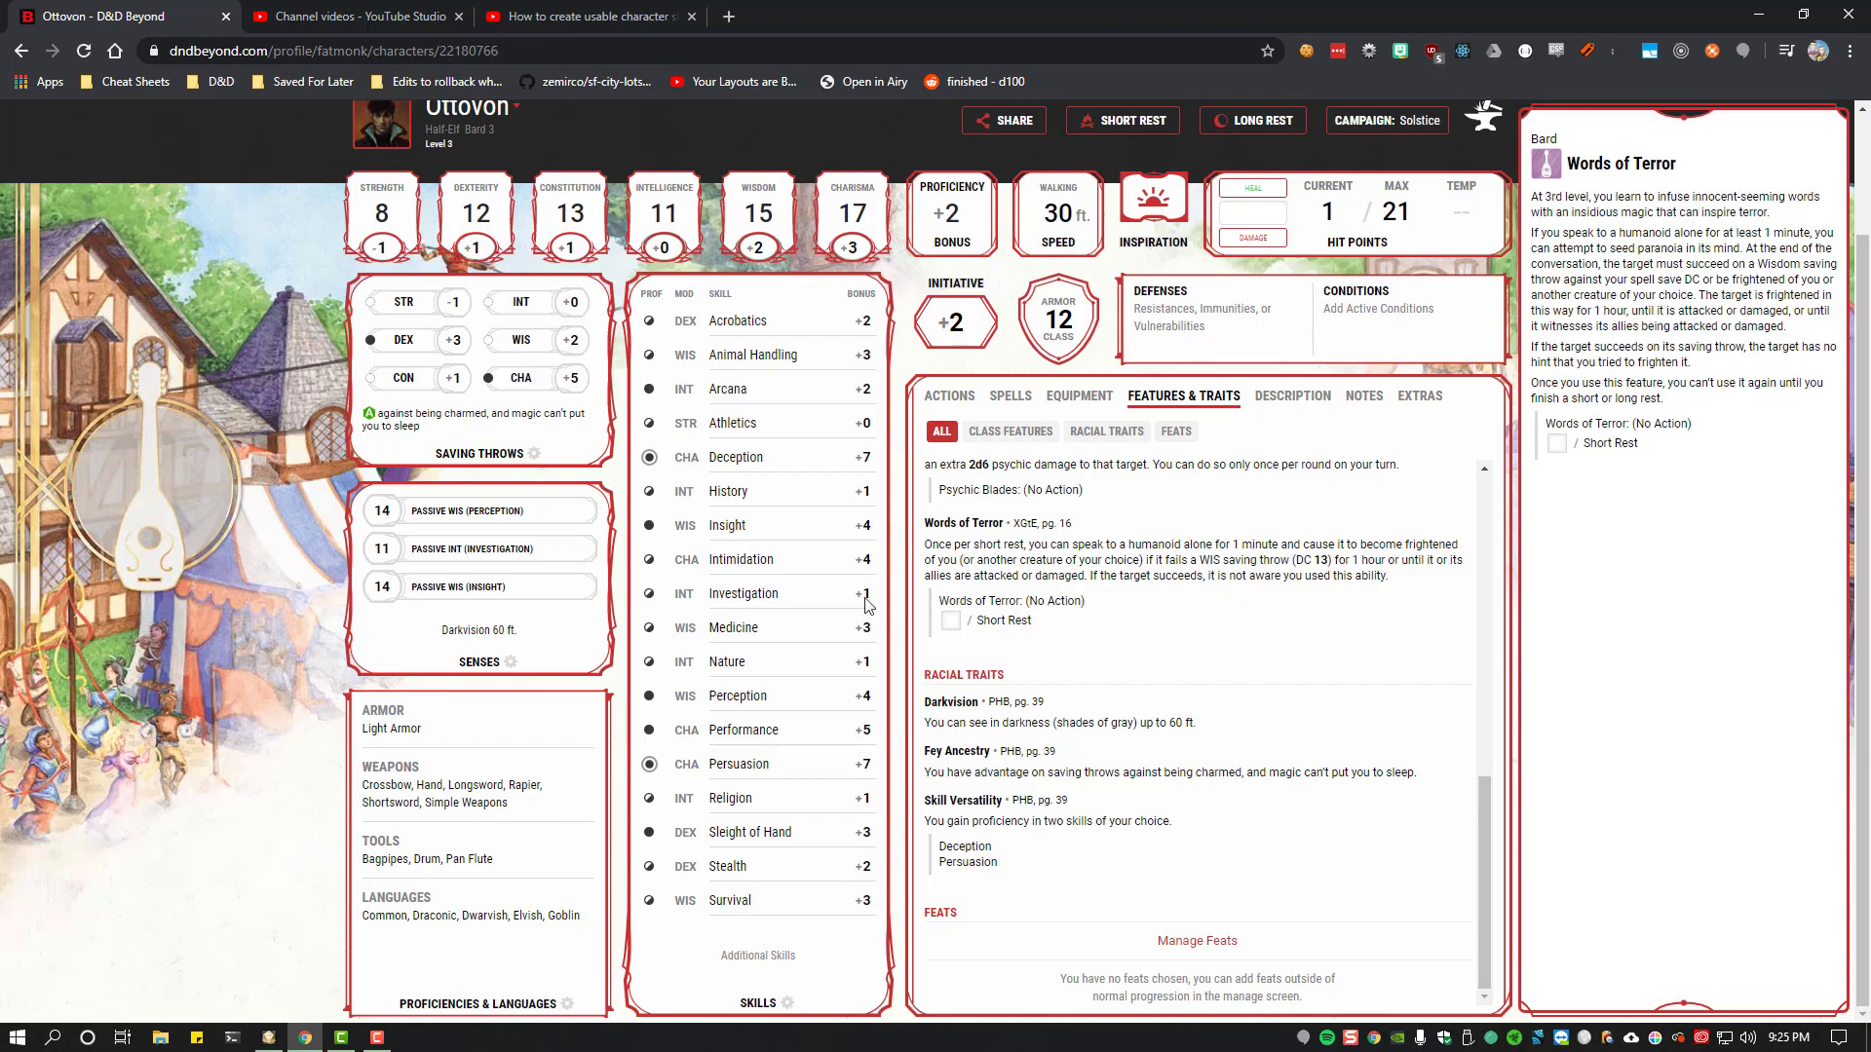
pyautogui.click(269, 1037)
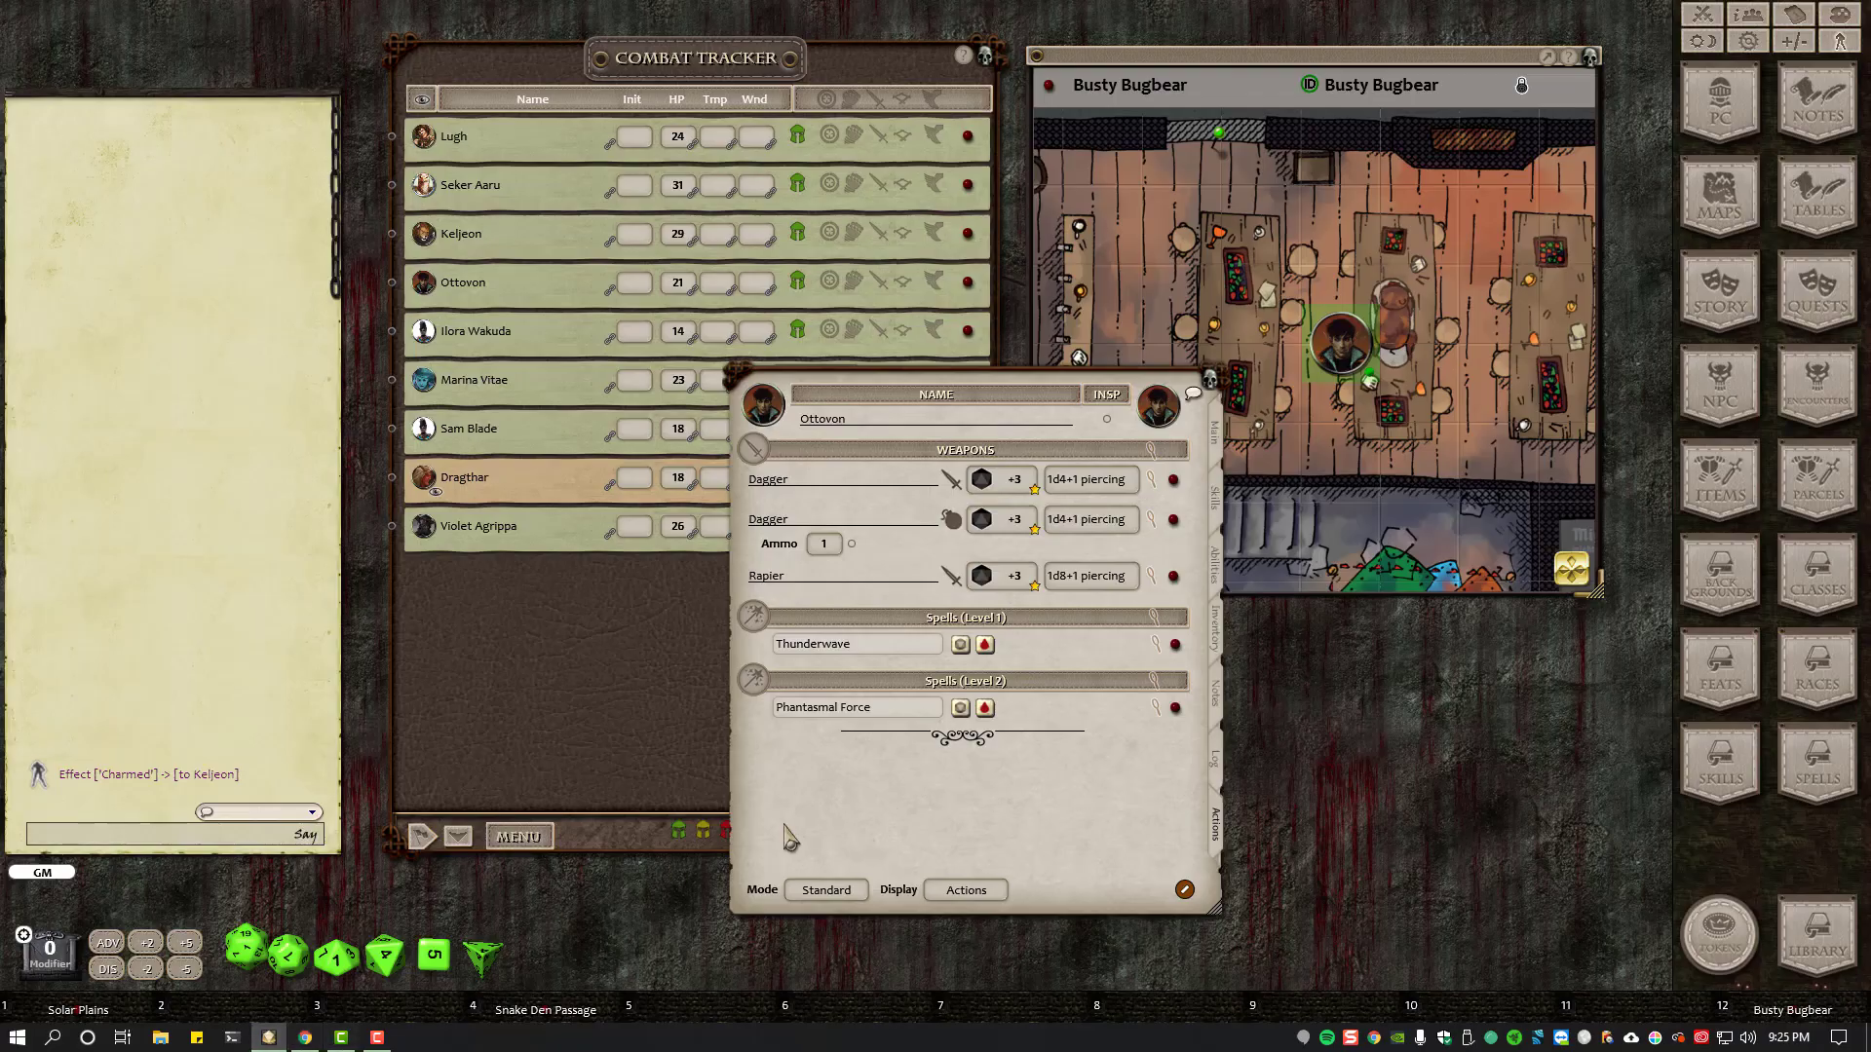
pyautogui.rightClick(1009, 643)
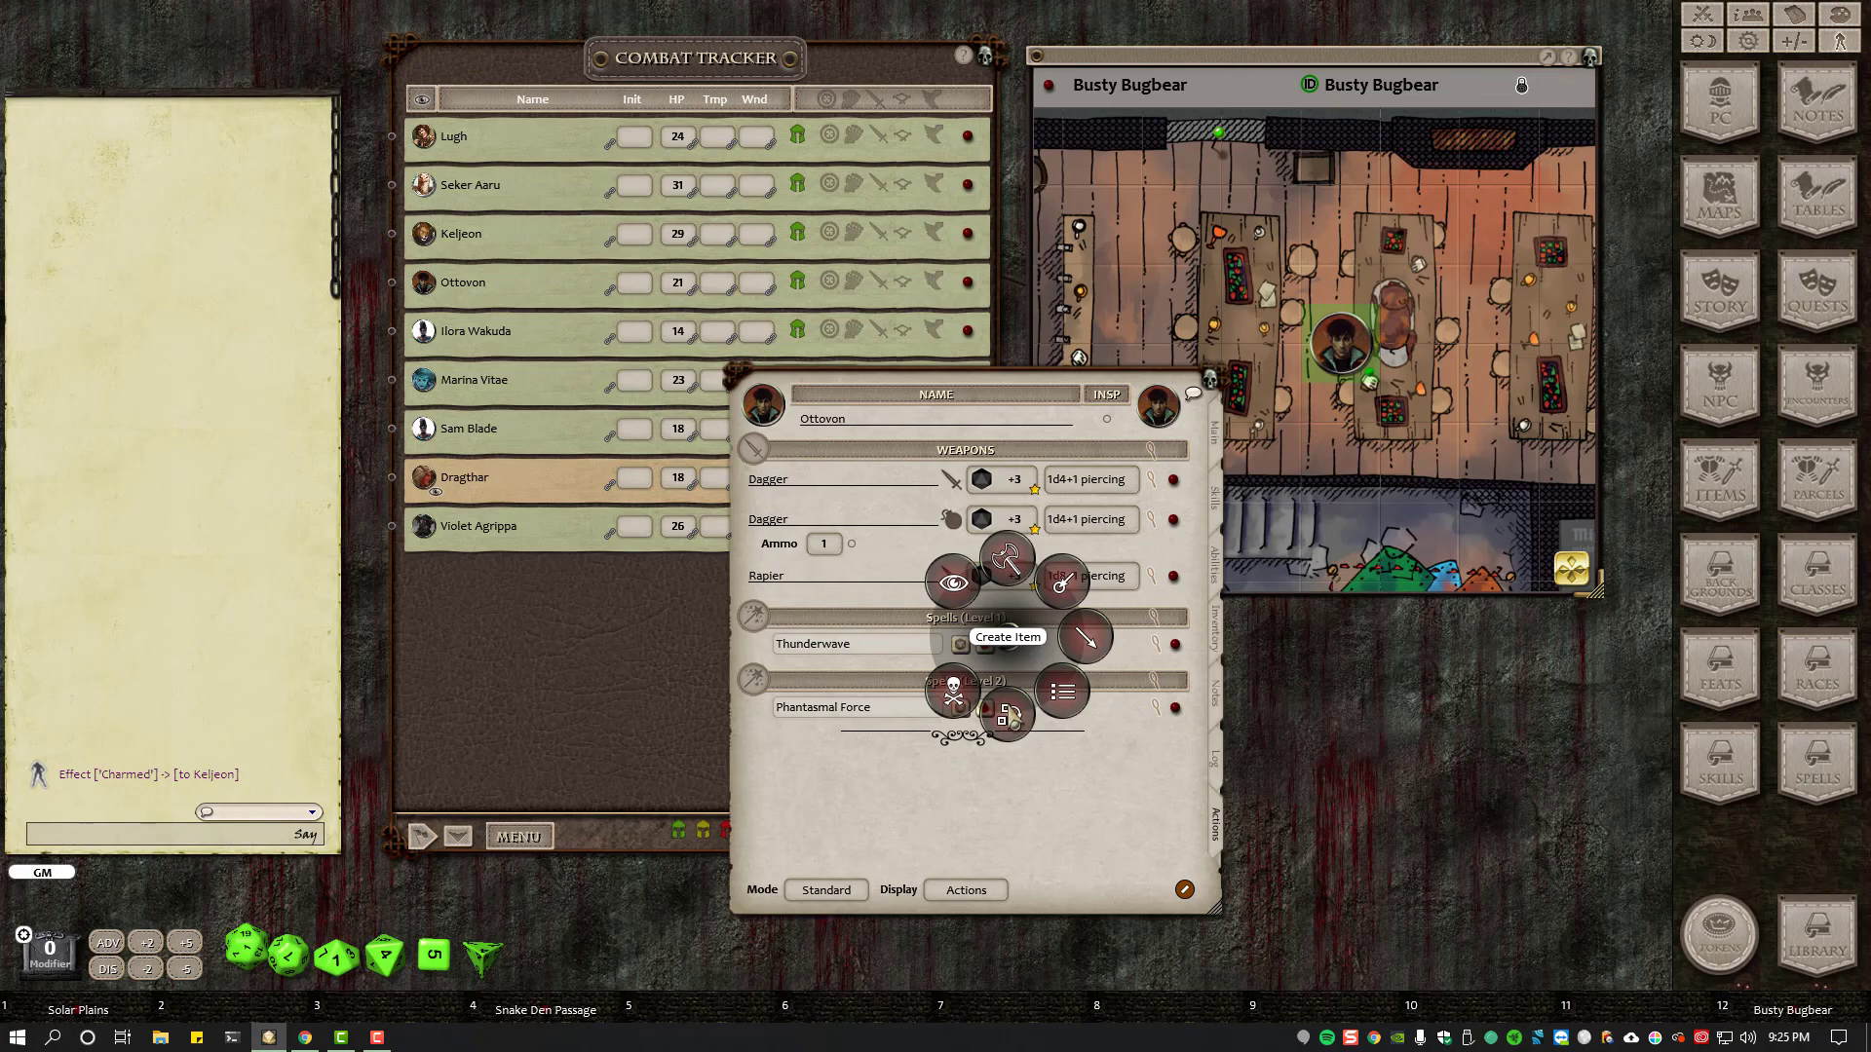
pyautogui.click(1011, 719)
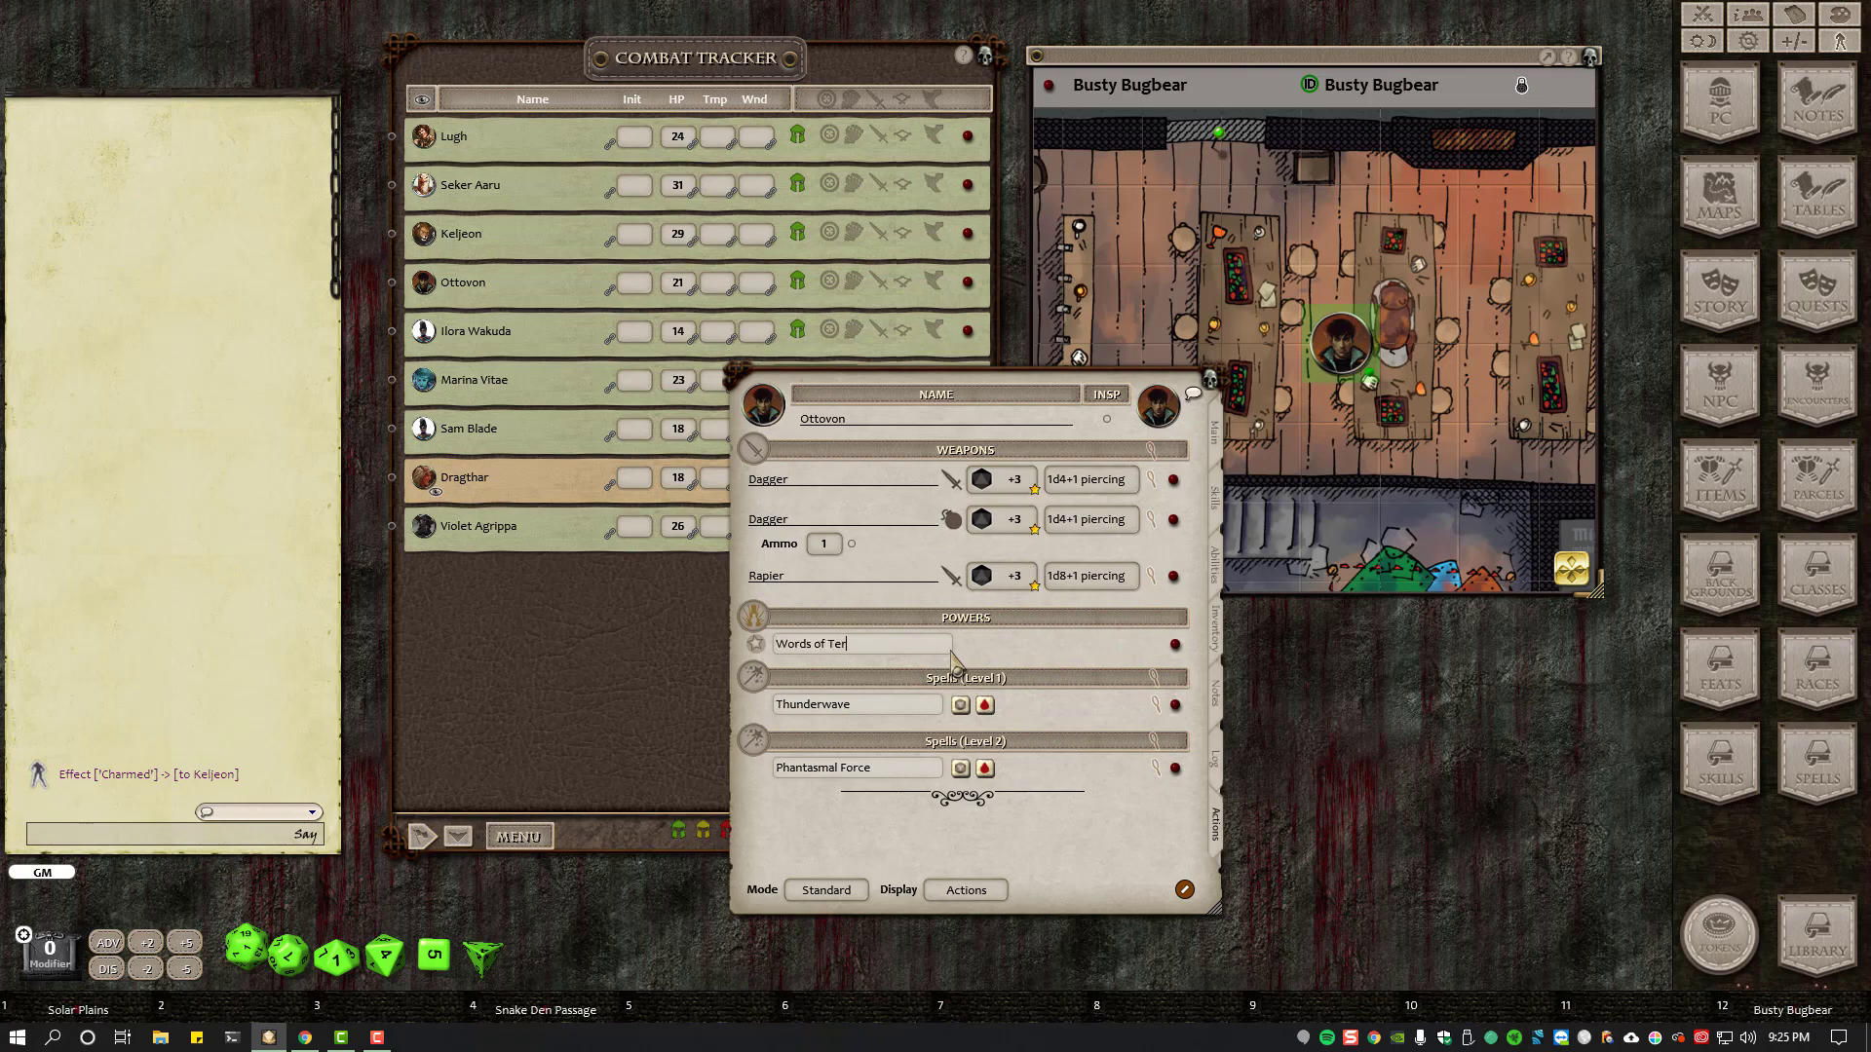
# - Assign Words of Terror to the group Powers in the Group display, and return the display to Actions
pyautogui.click(988, 896)
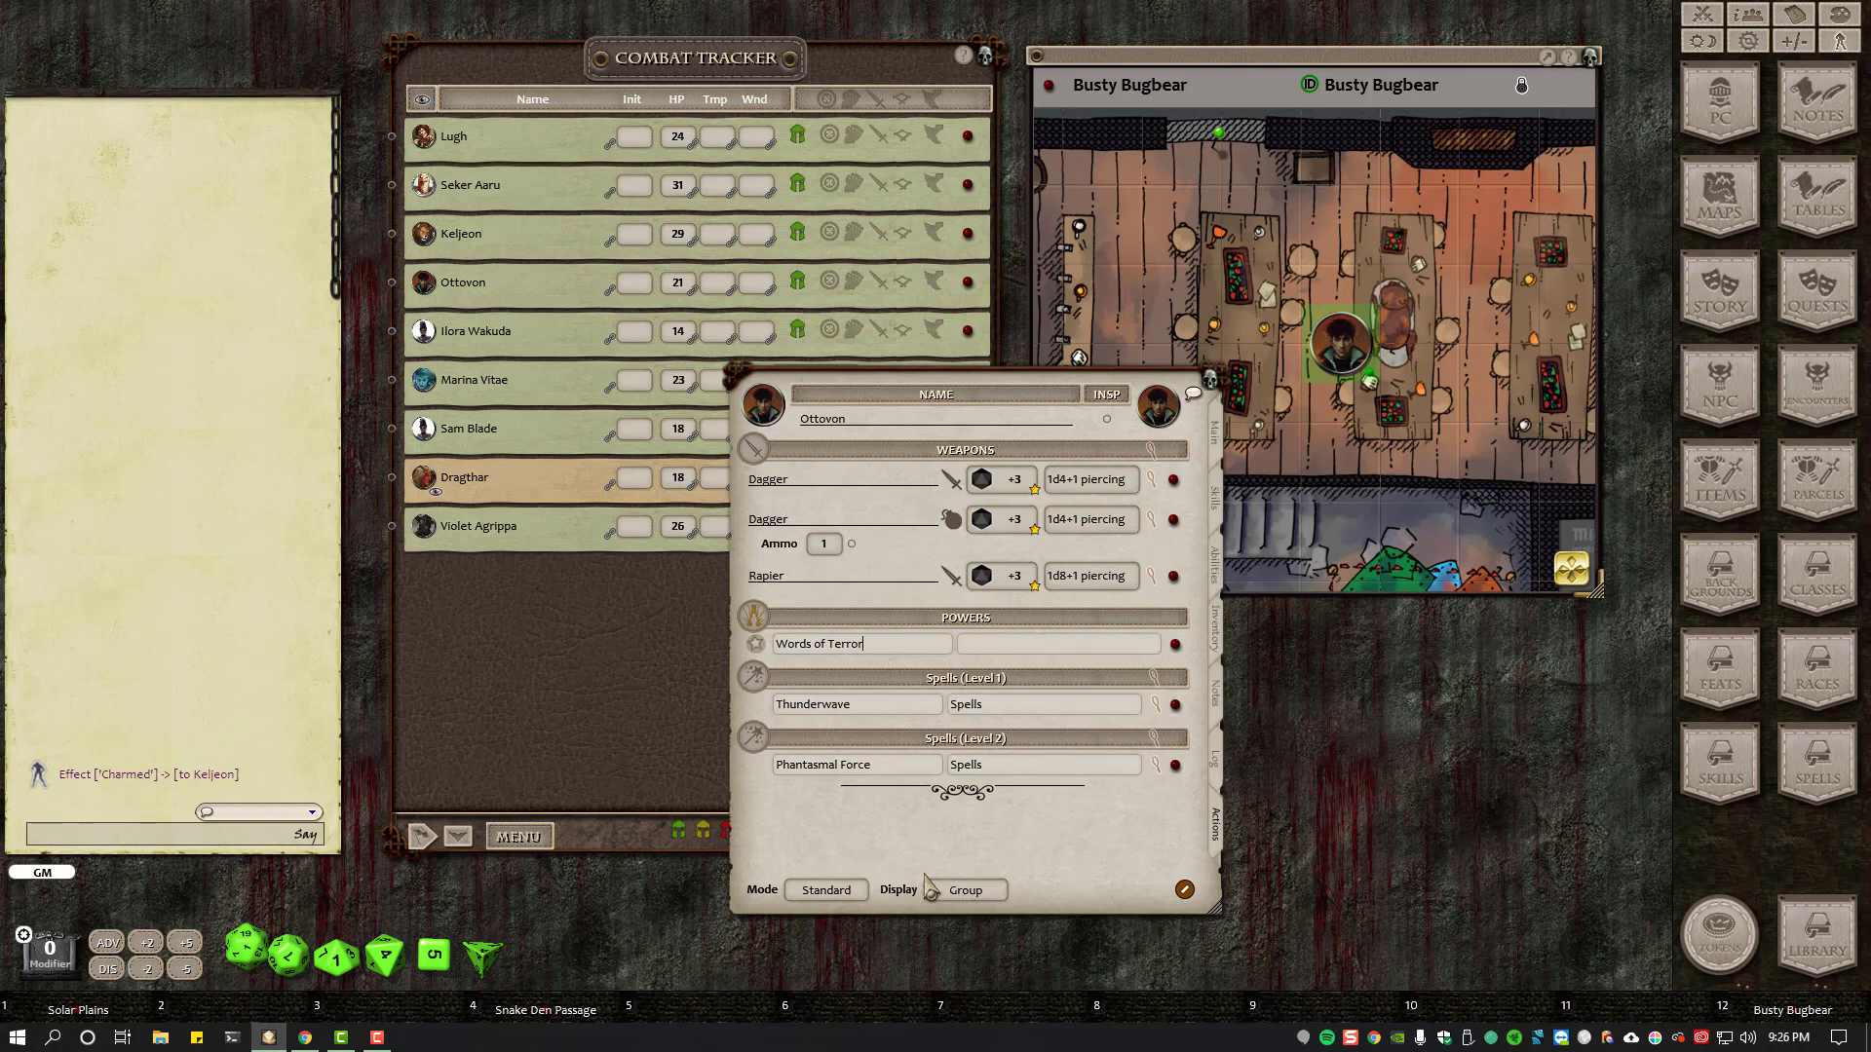
pyautogui.click(996, 707)
pyautogui.click(983, 769)
pyautogui.click(1027, 653)
pyautogui.write('Powers')
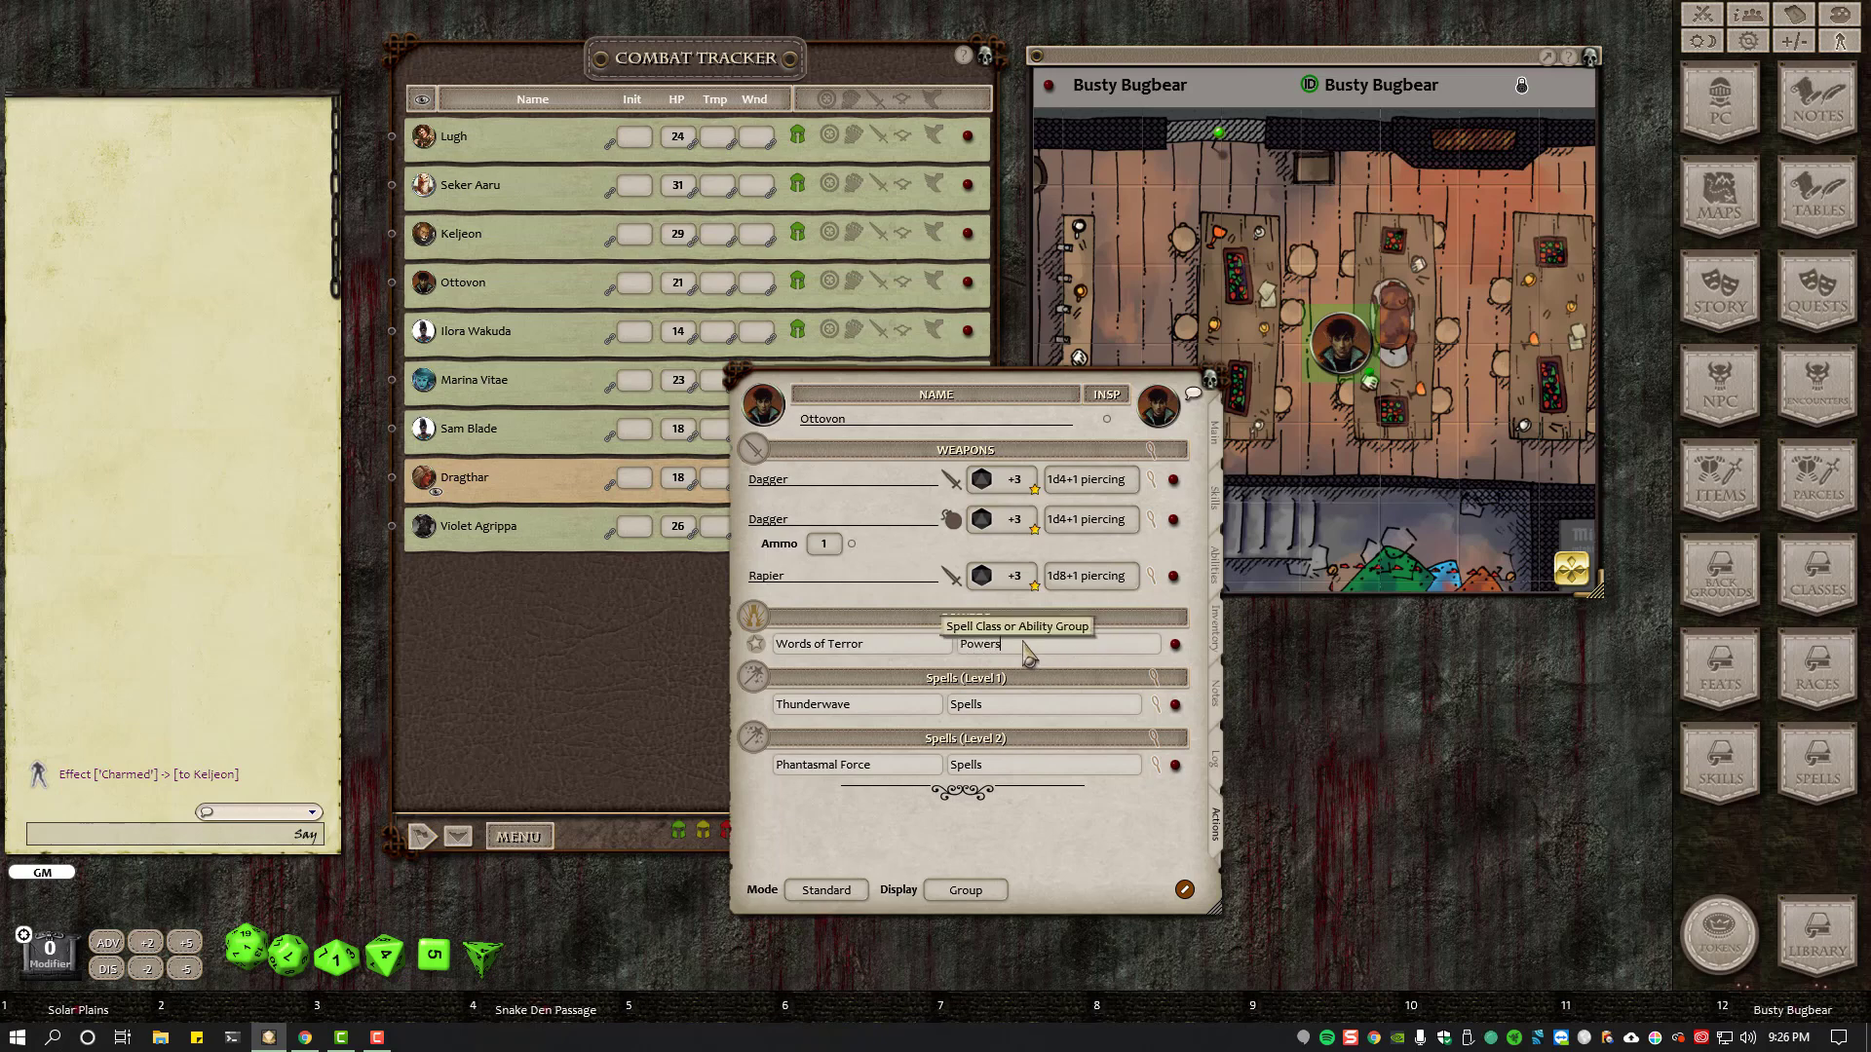
pyautogui.press('Return')
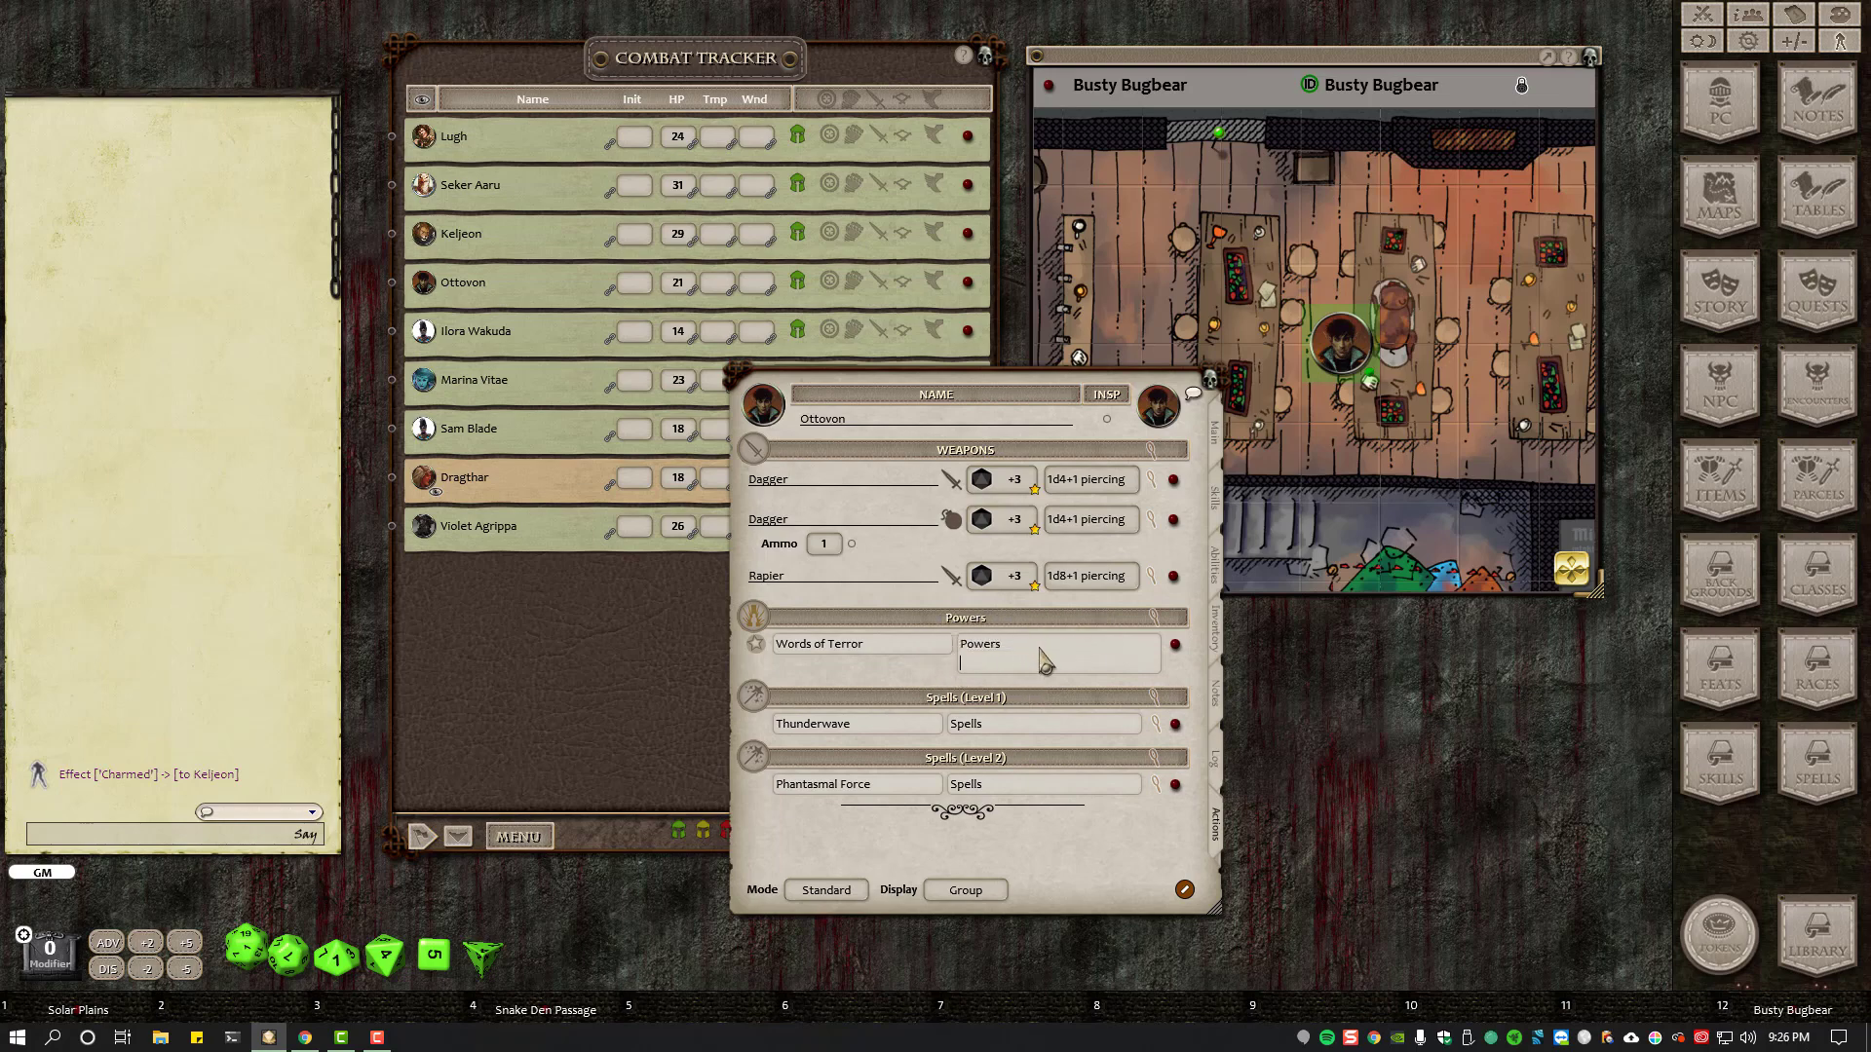
pyautogui.press('BackSpace')
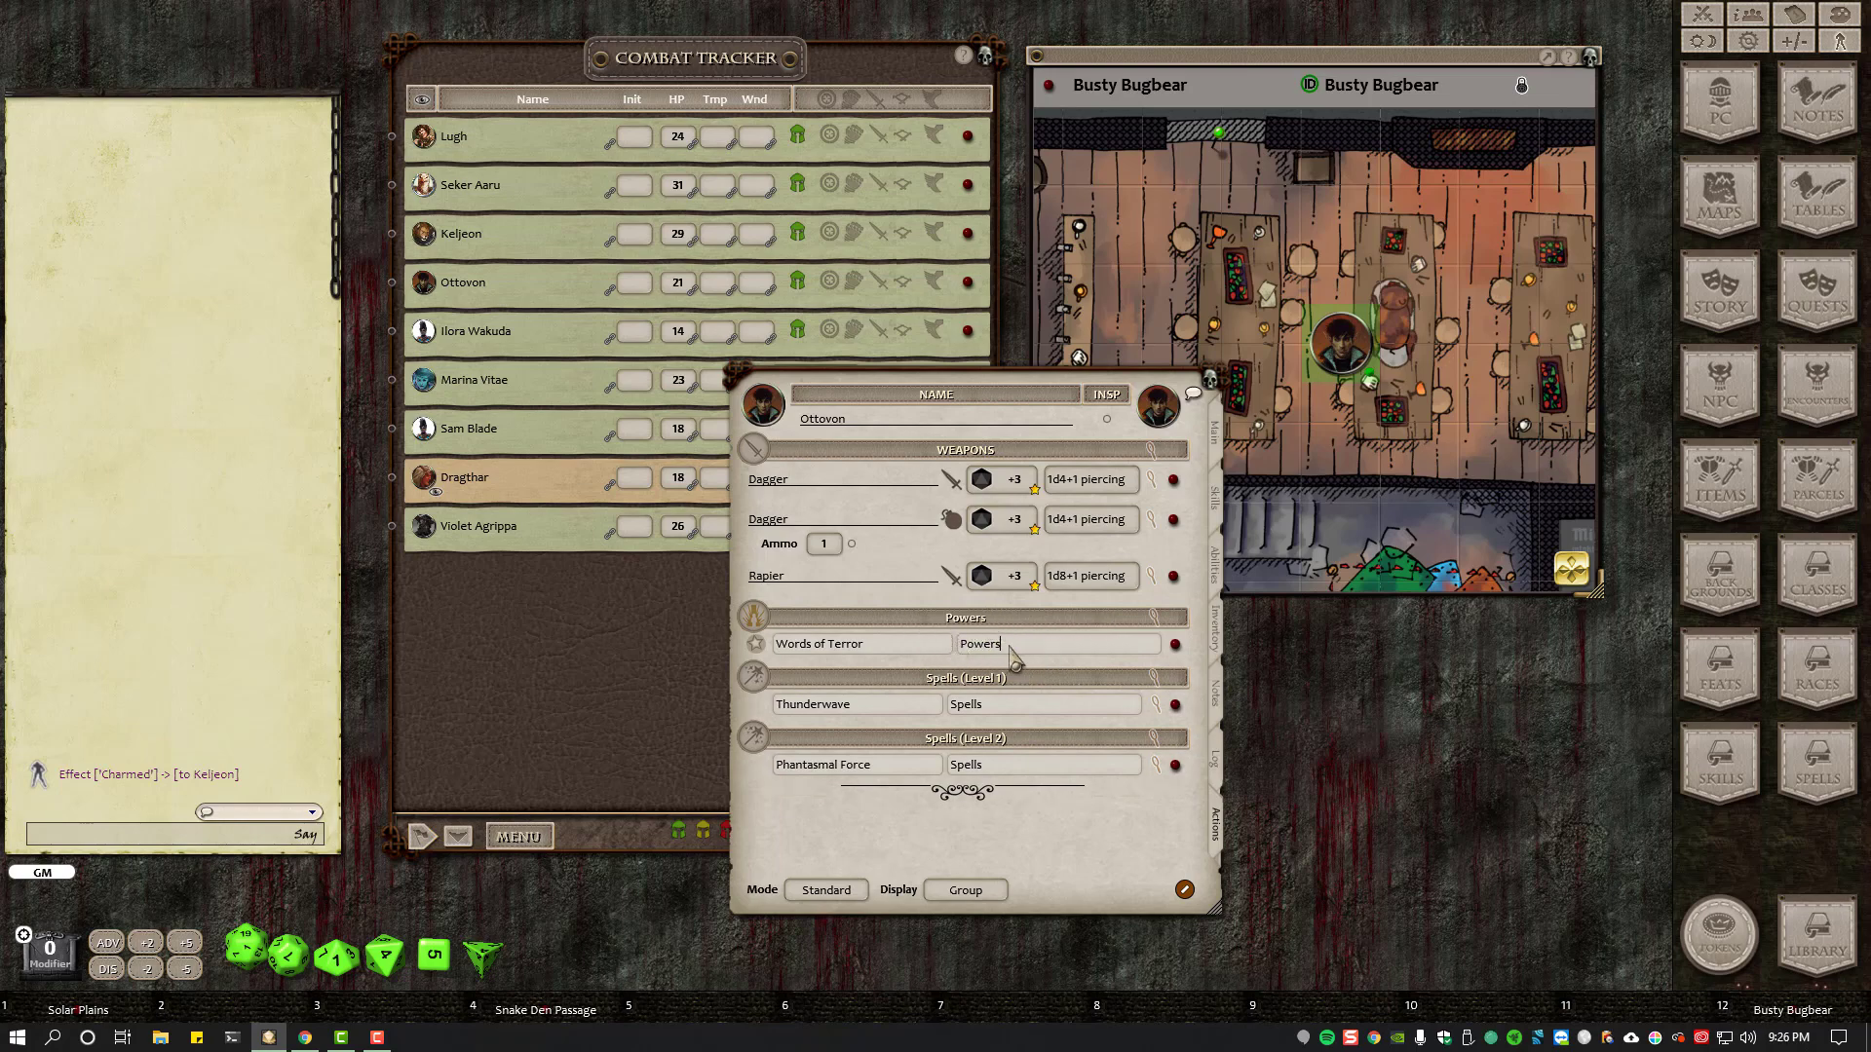
pyautogui.click(965, 889)
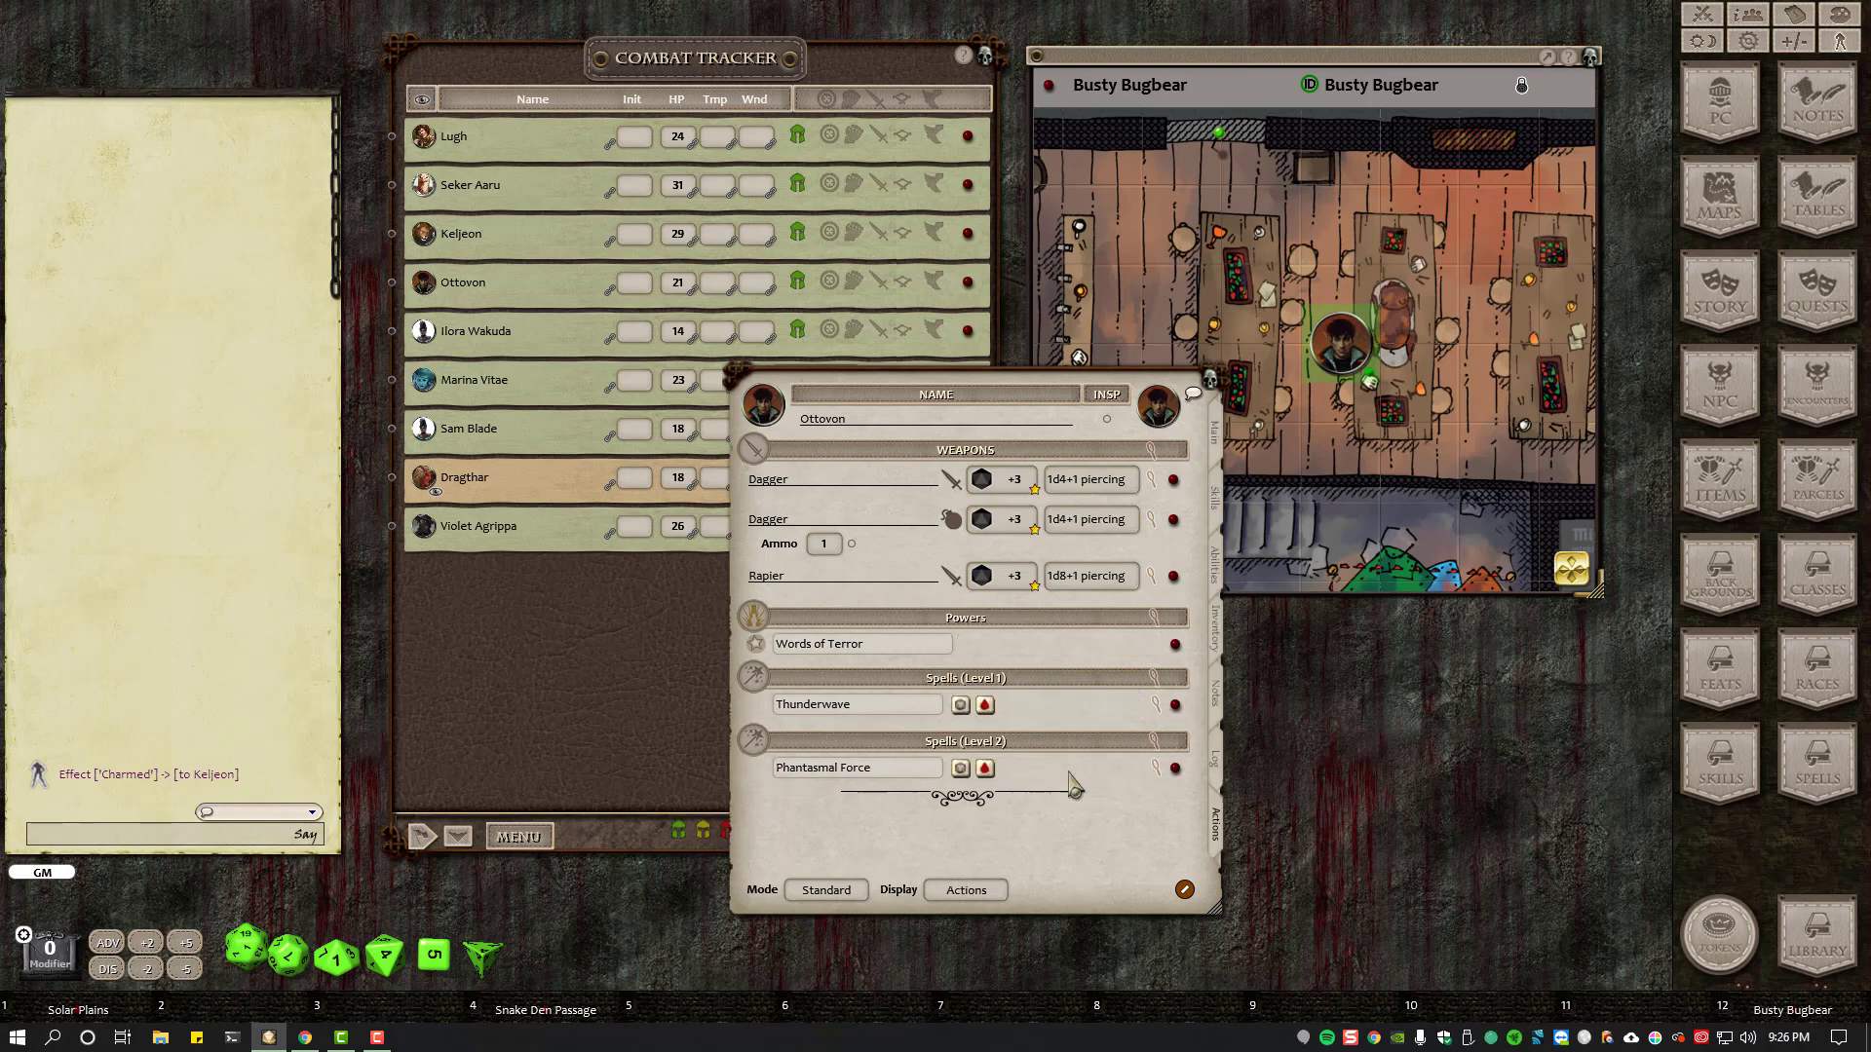
# - Review the settings of Ottovon's Powers group and compare them with those of the Spells group, closing both windows
pyautogui.click(1154, 618)
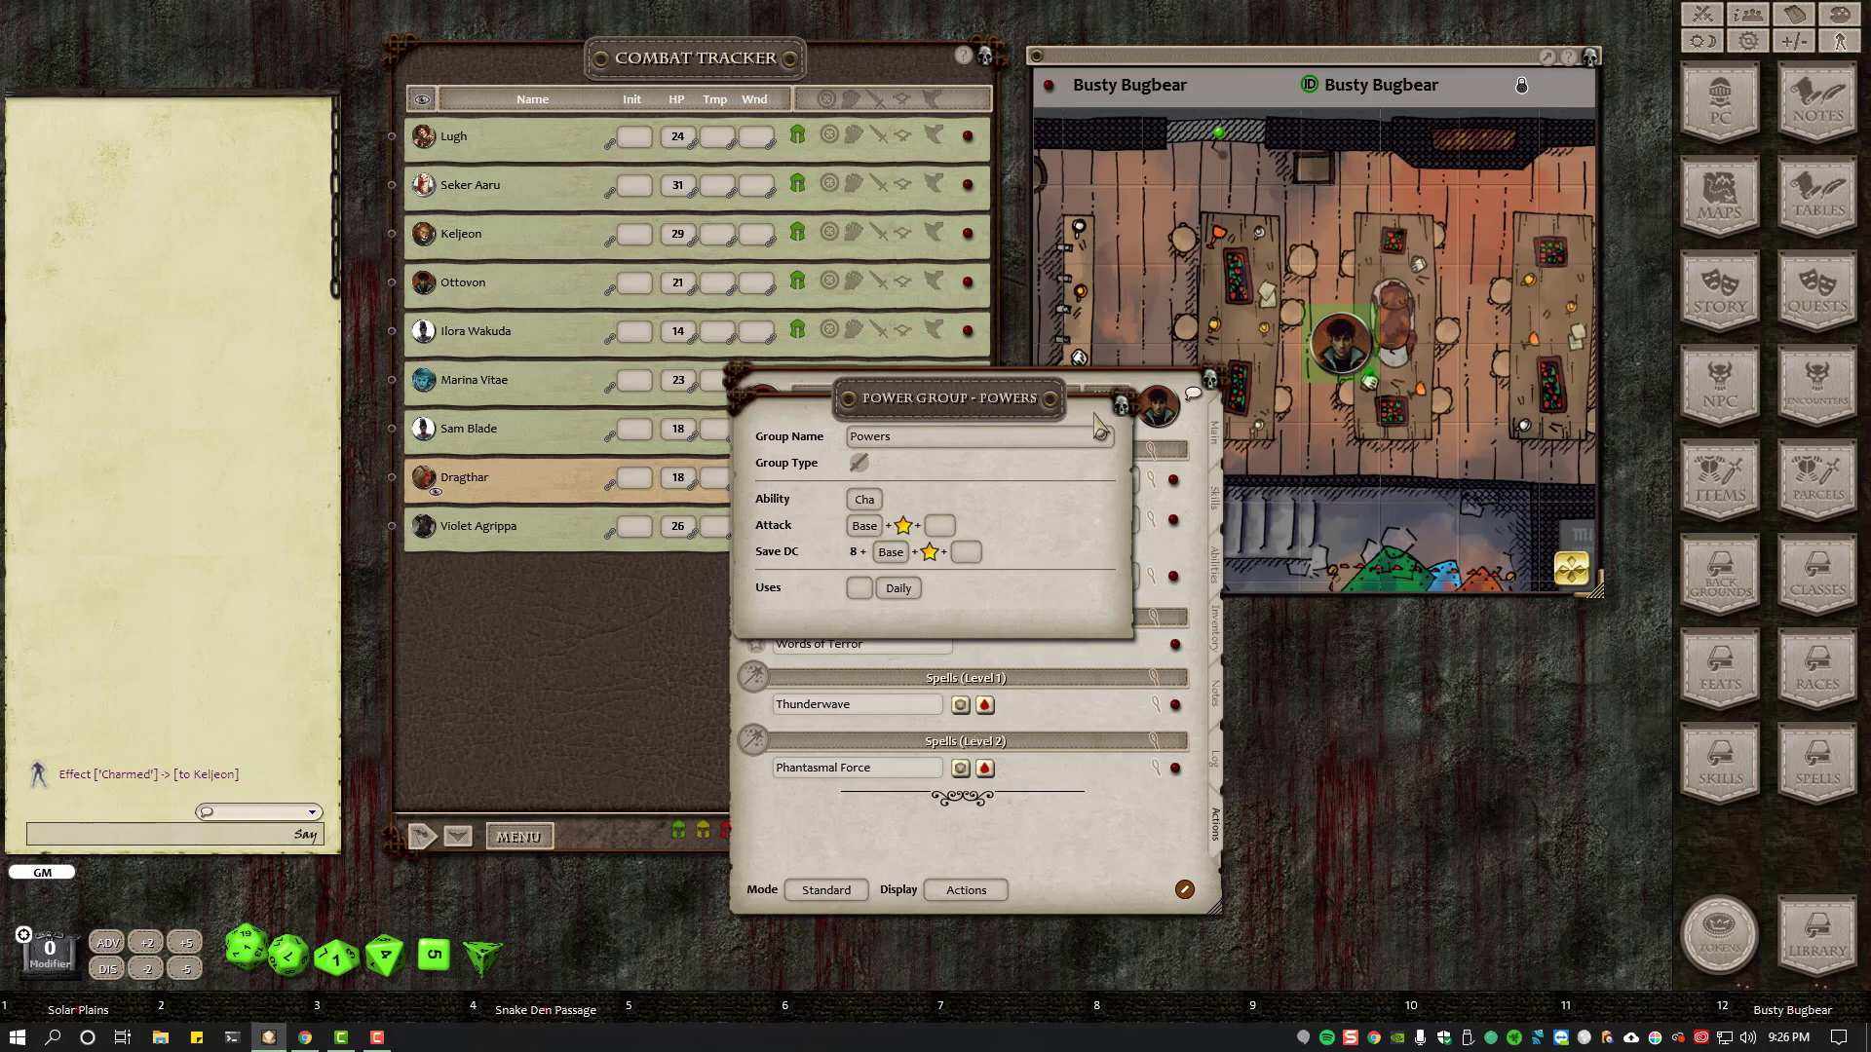
pyautogui.moveTo(1016, 391); pyautogui.dragTo(1028, 449)
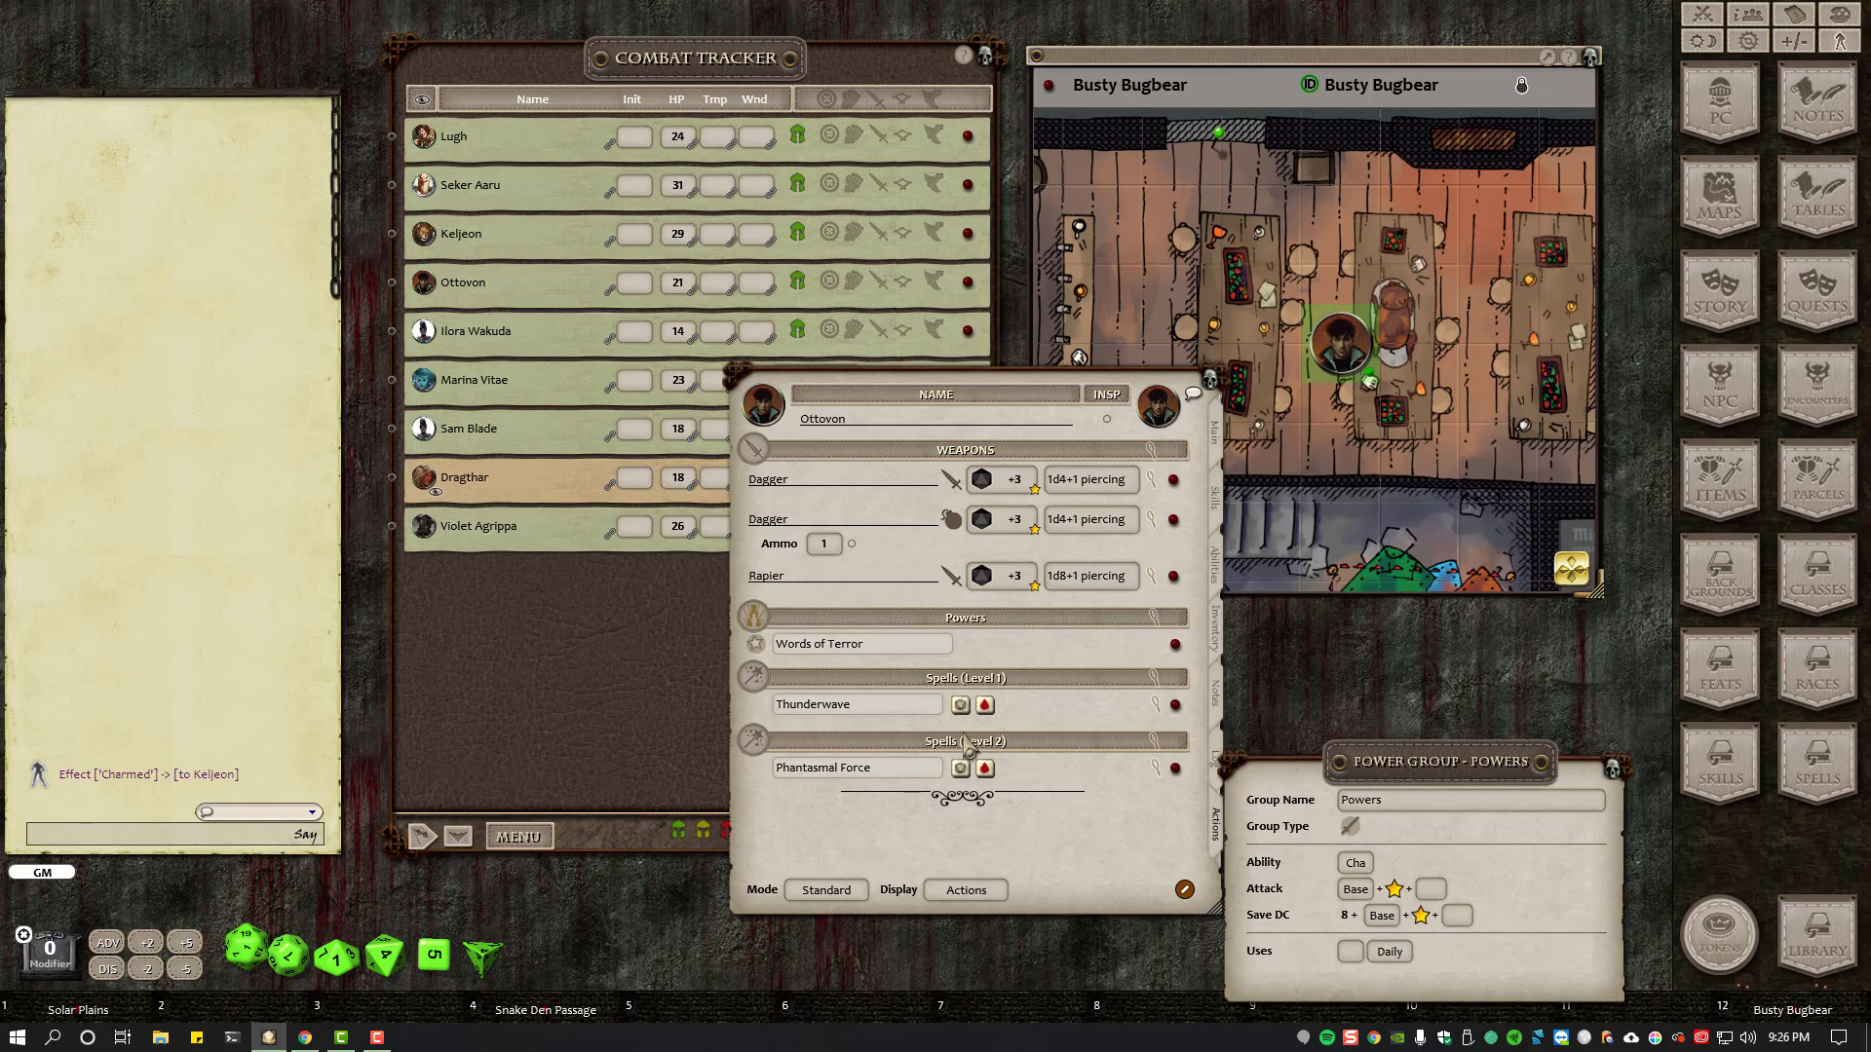
pyautogui.click(1156, 679)
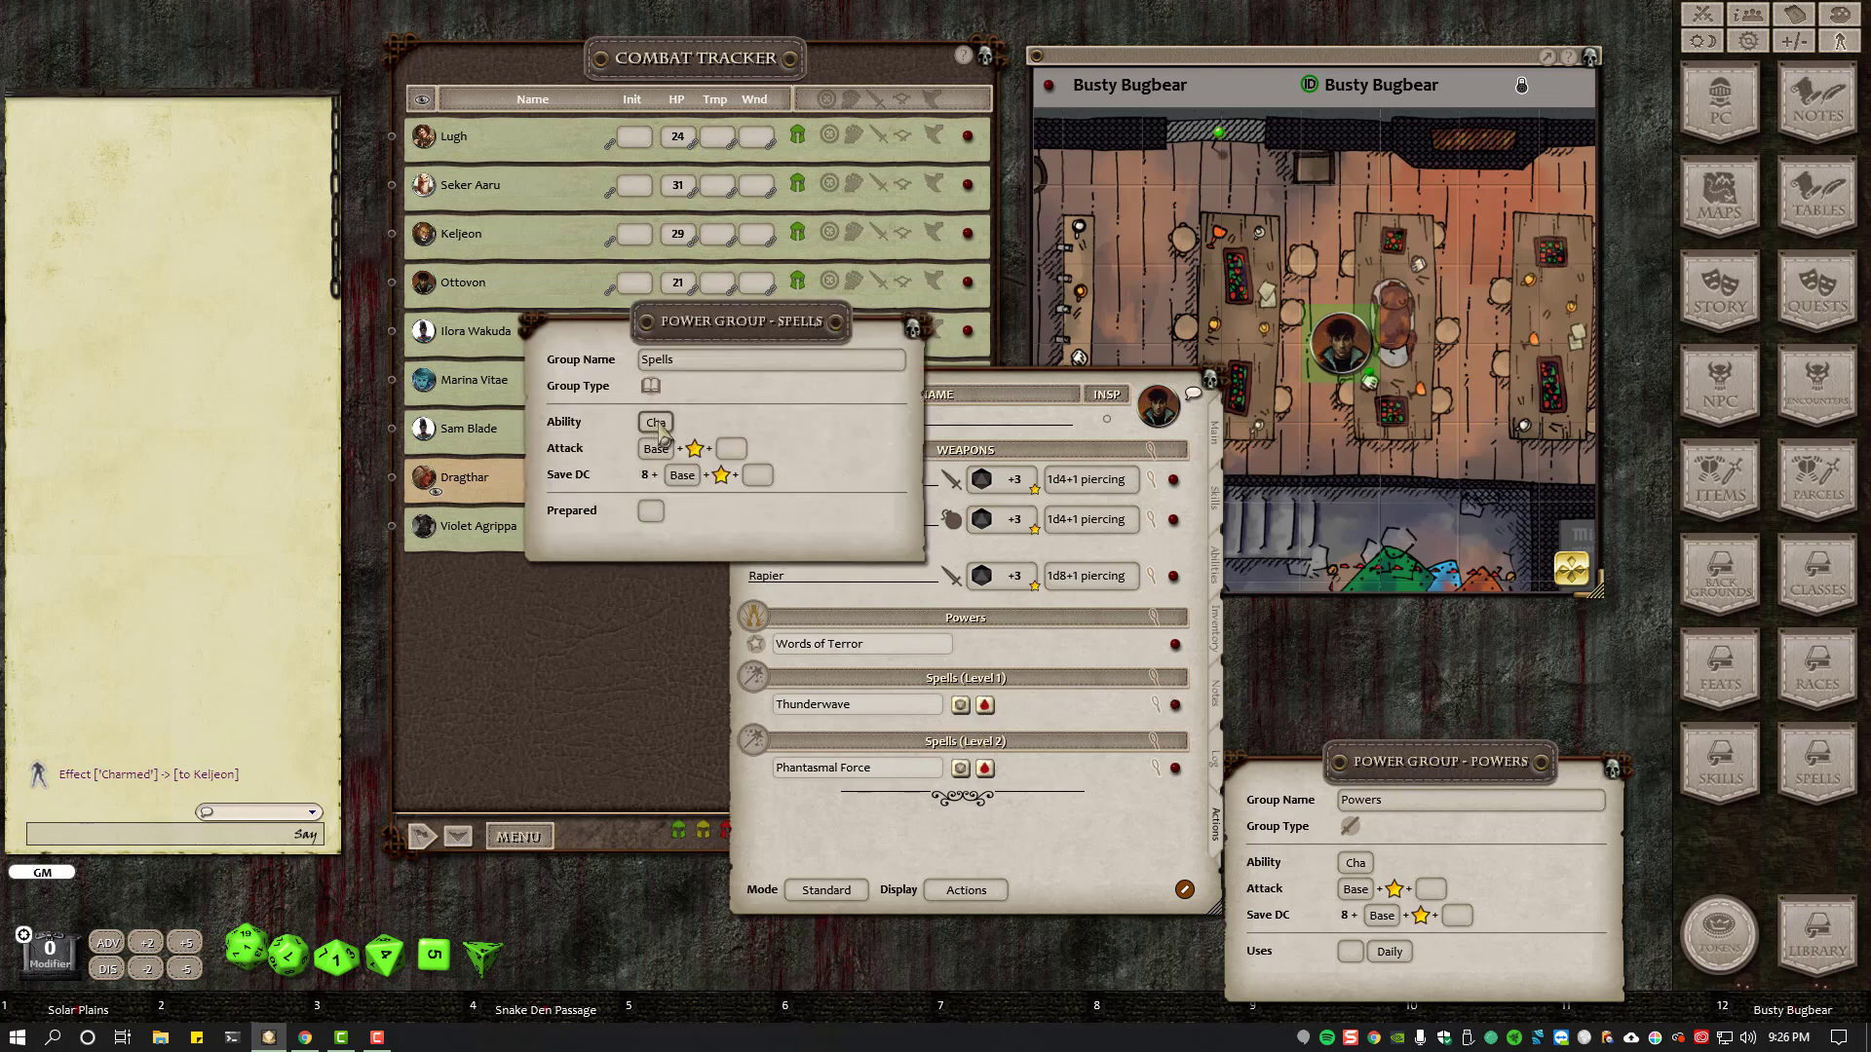
pyautogui.click(659, 360)
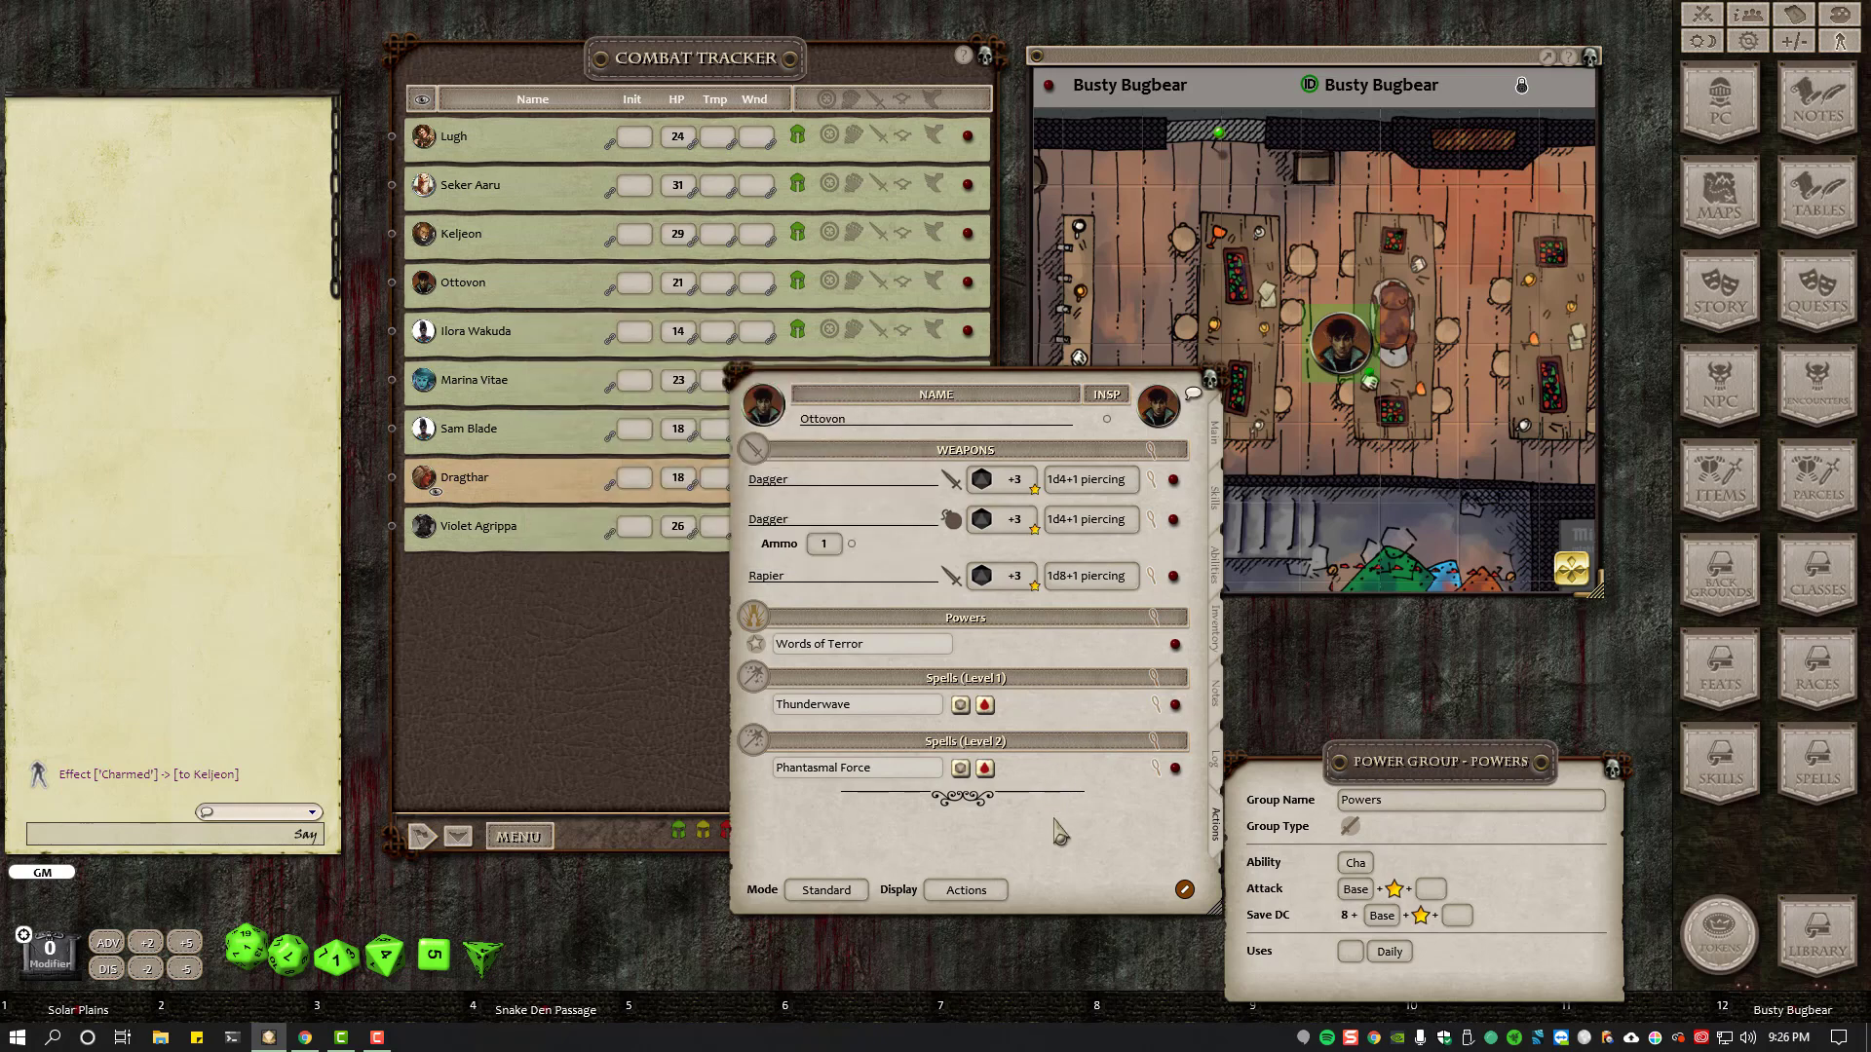
pyautogui.moveTo(1428, 769); pyautogui.dragTo(1441, 487)
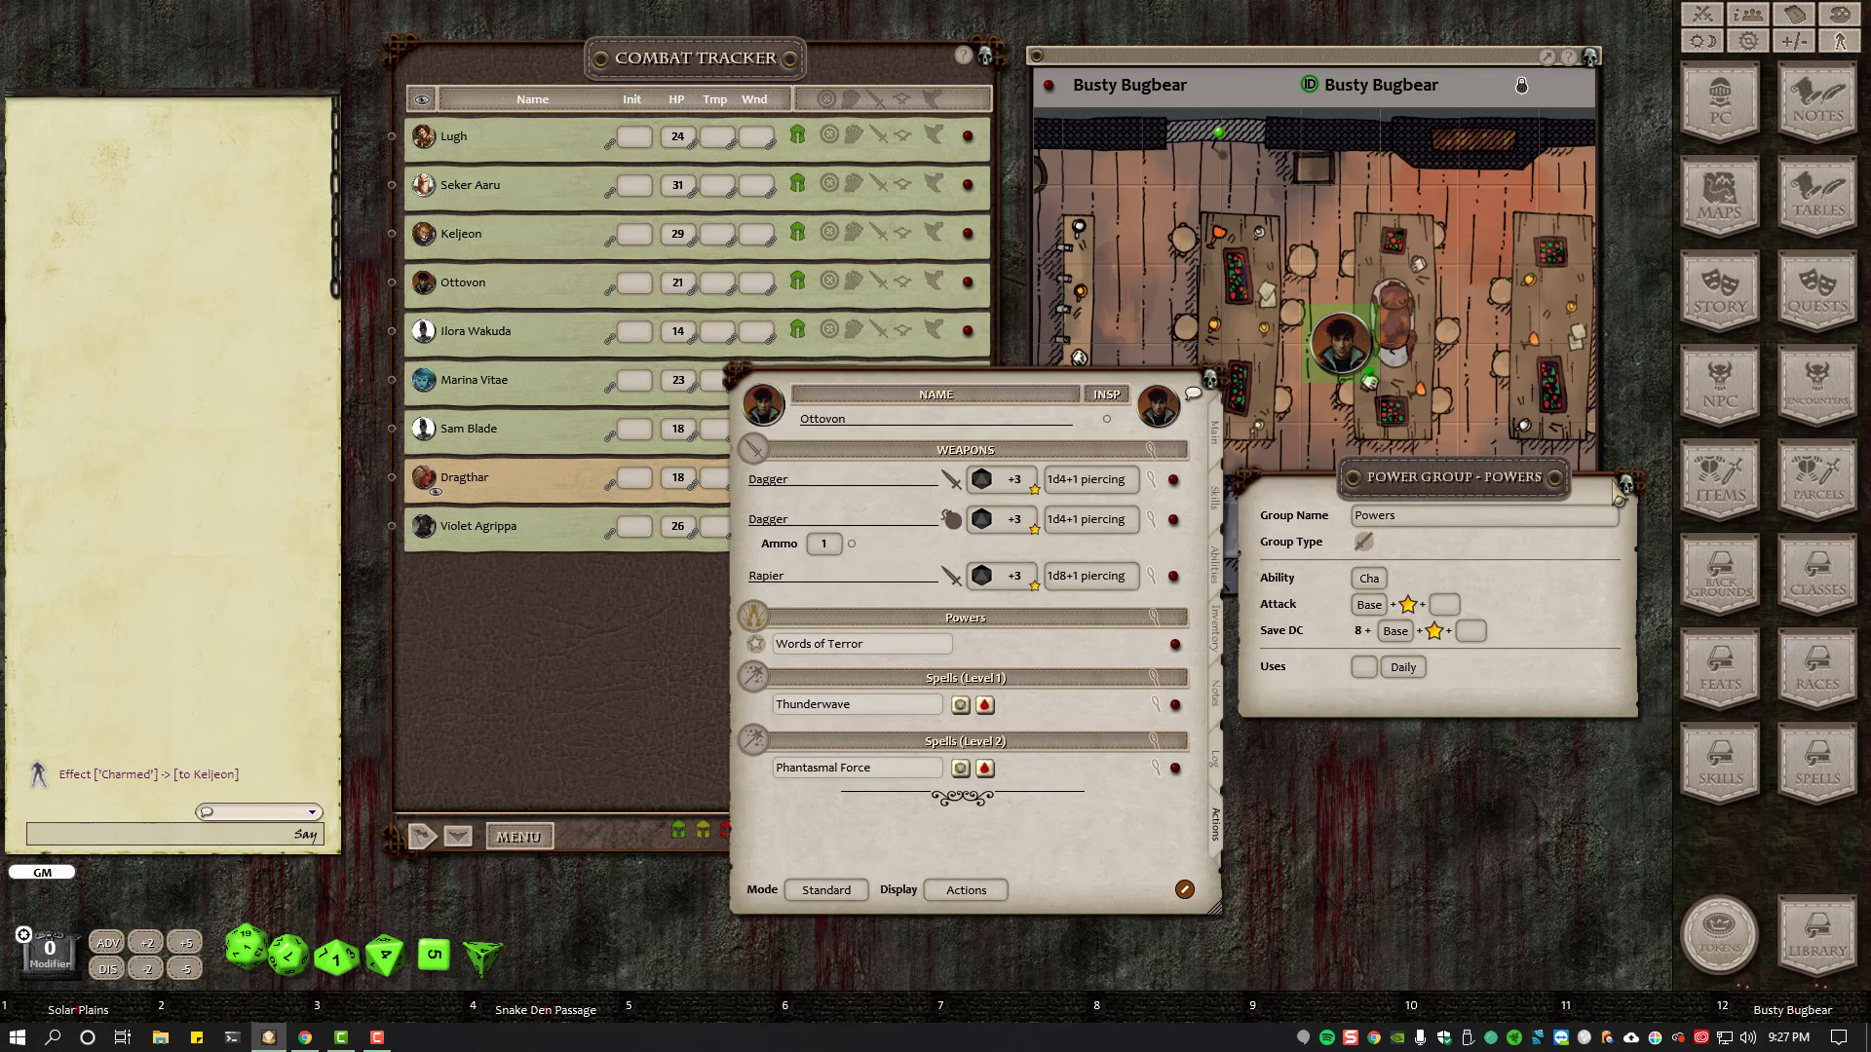
pyautogui.click(1626, 484)
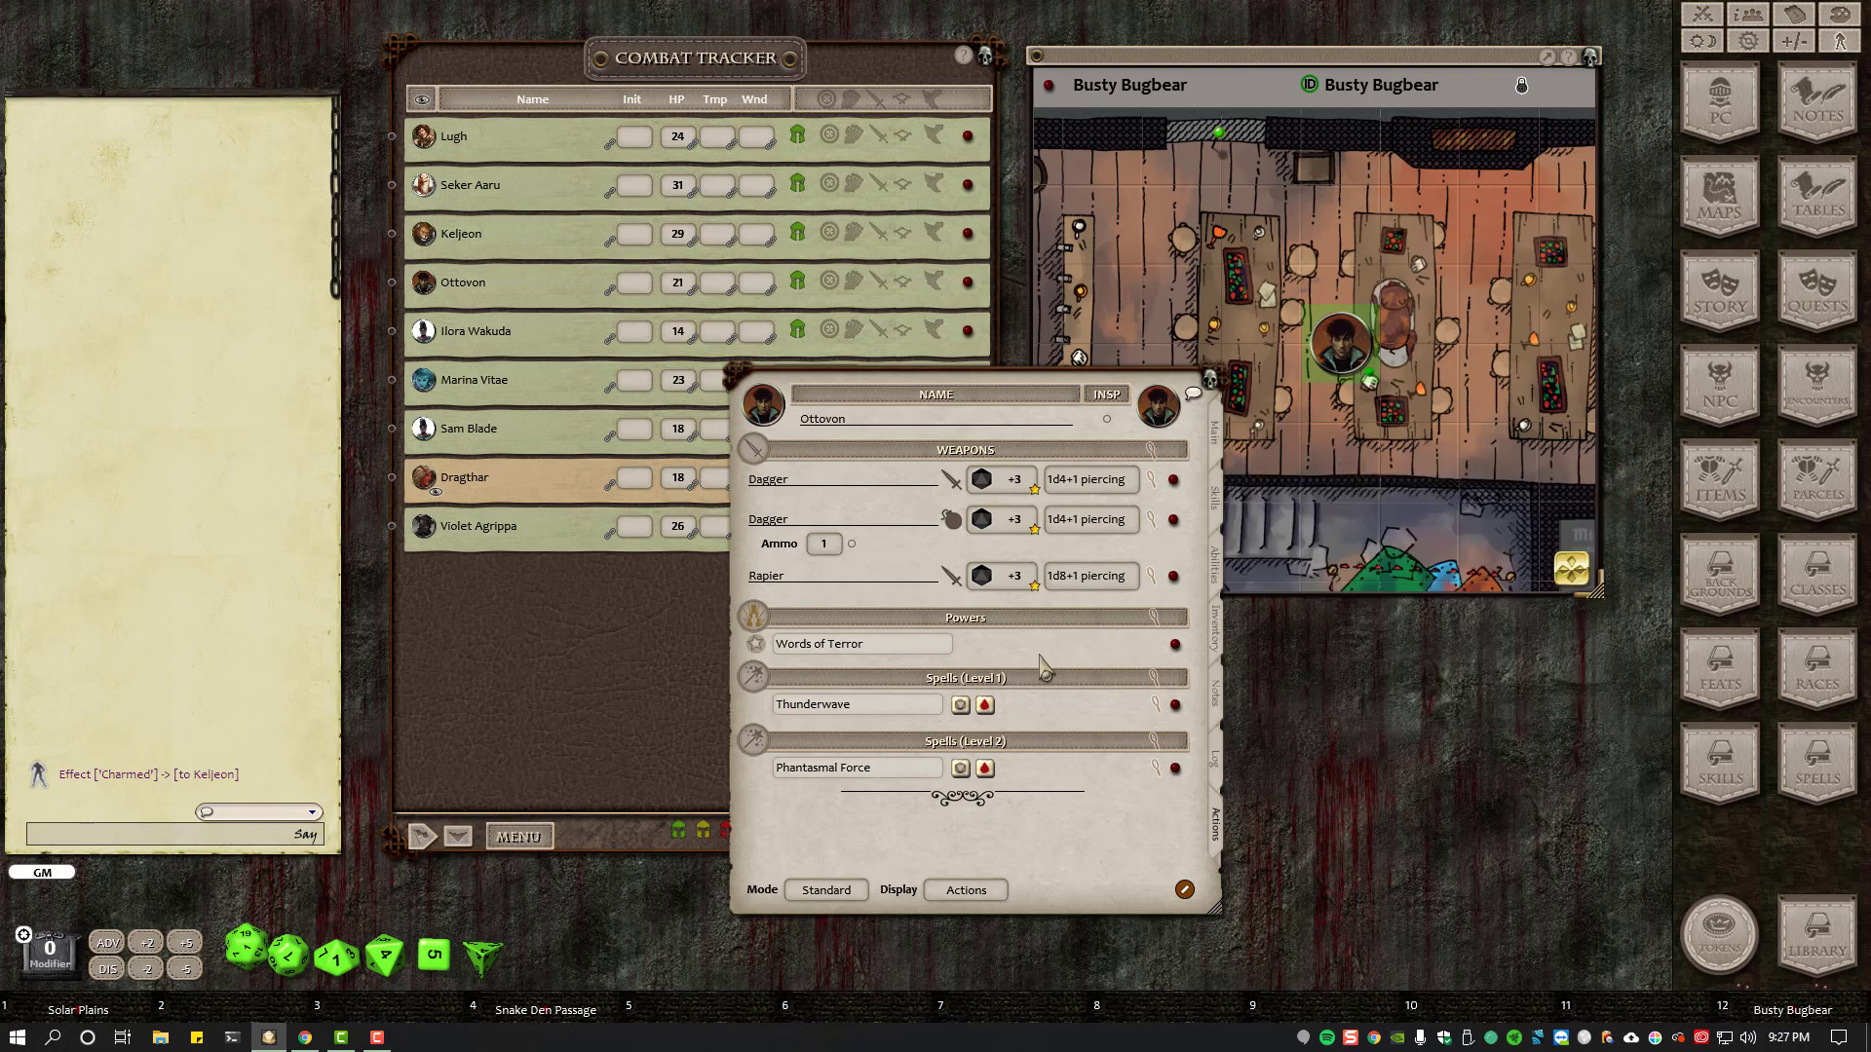
# - Add a cast action to the Words of Terror power on Ottovon's sheet
pyautogui.rightClick(963, 646)
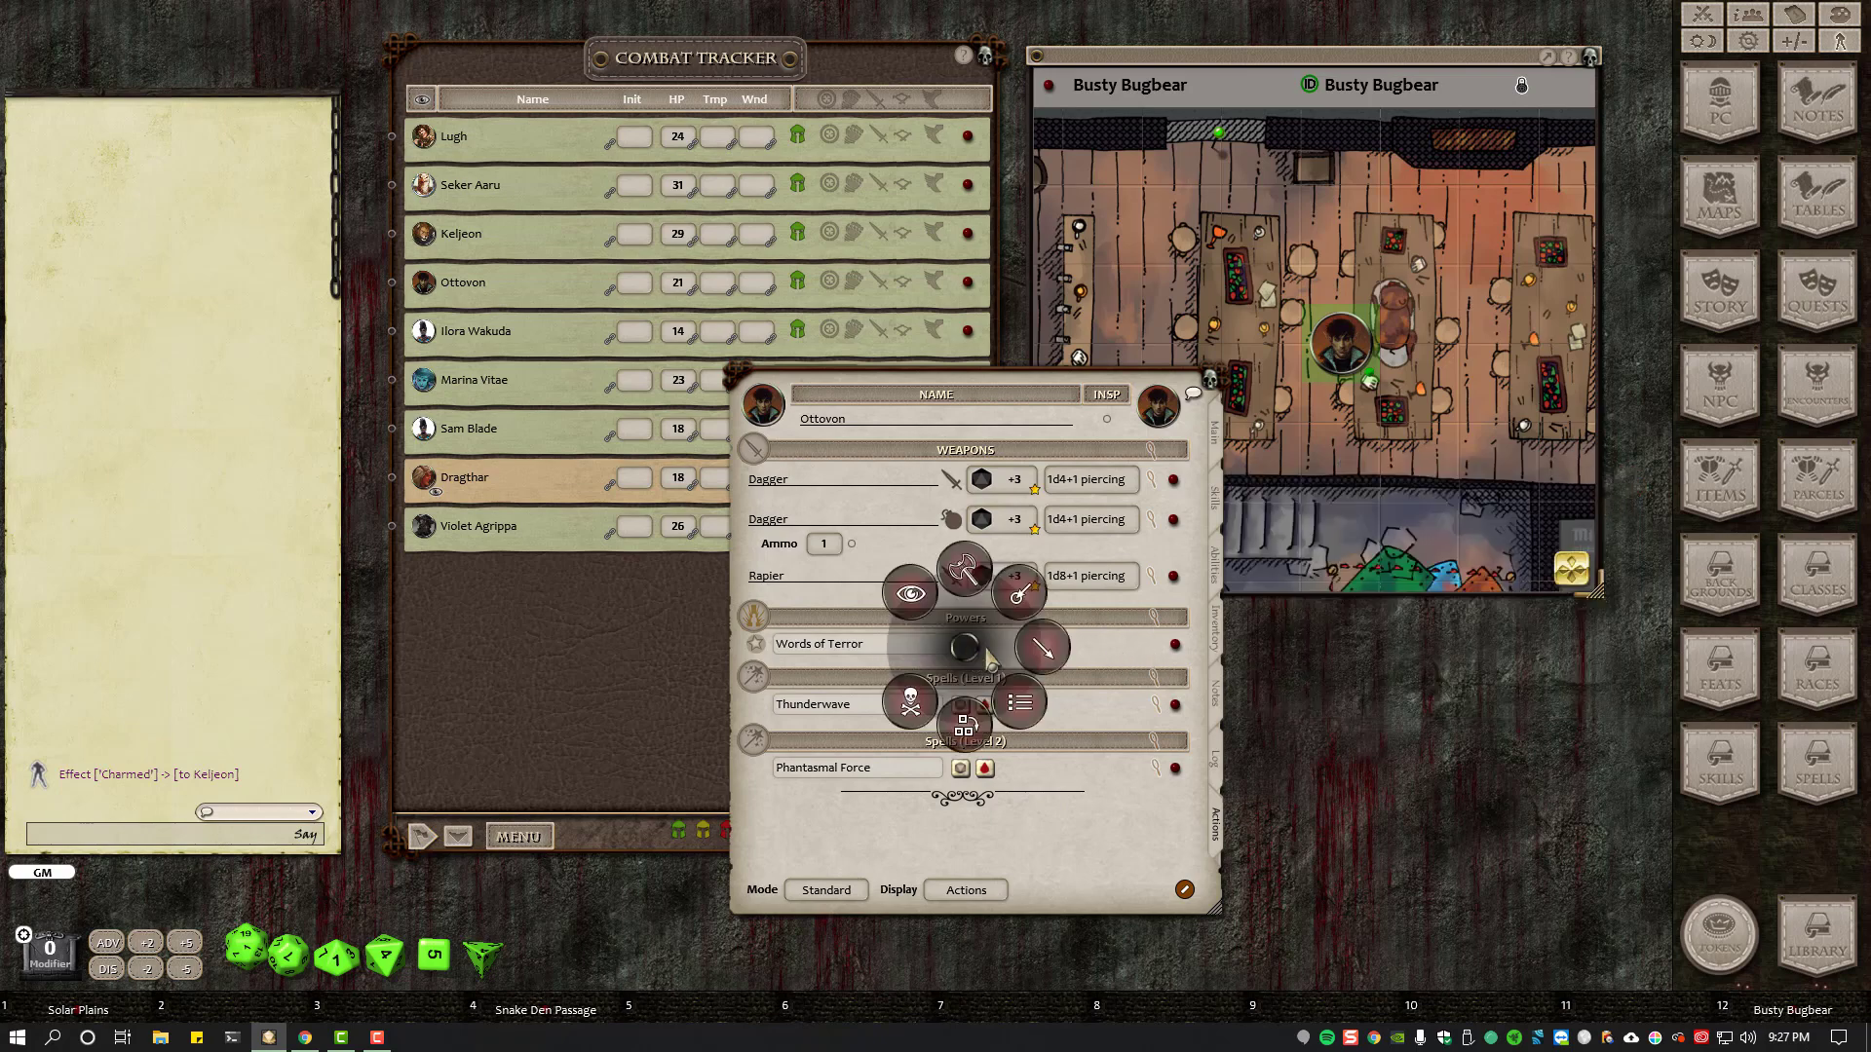
pyautogui.click(1049, 665)
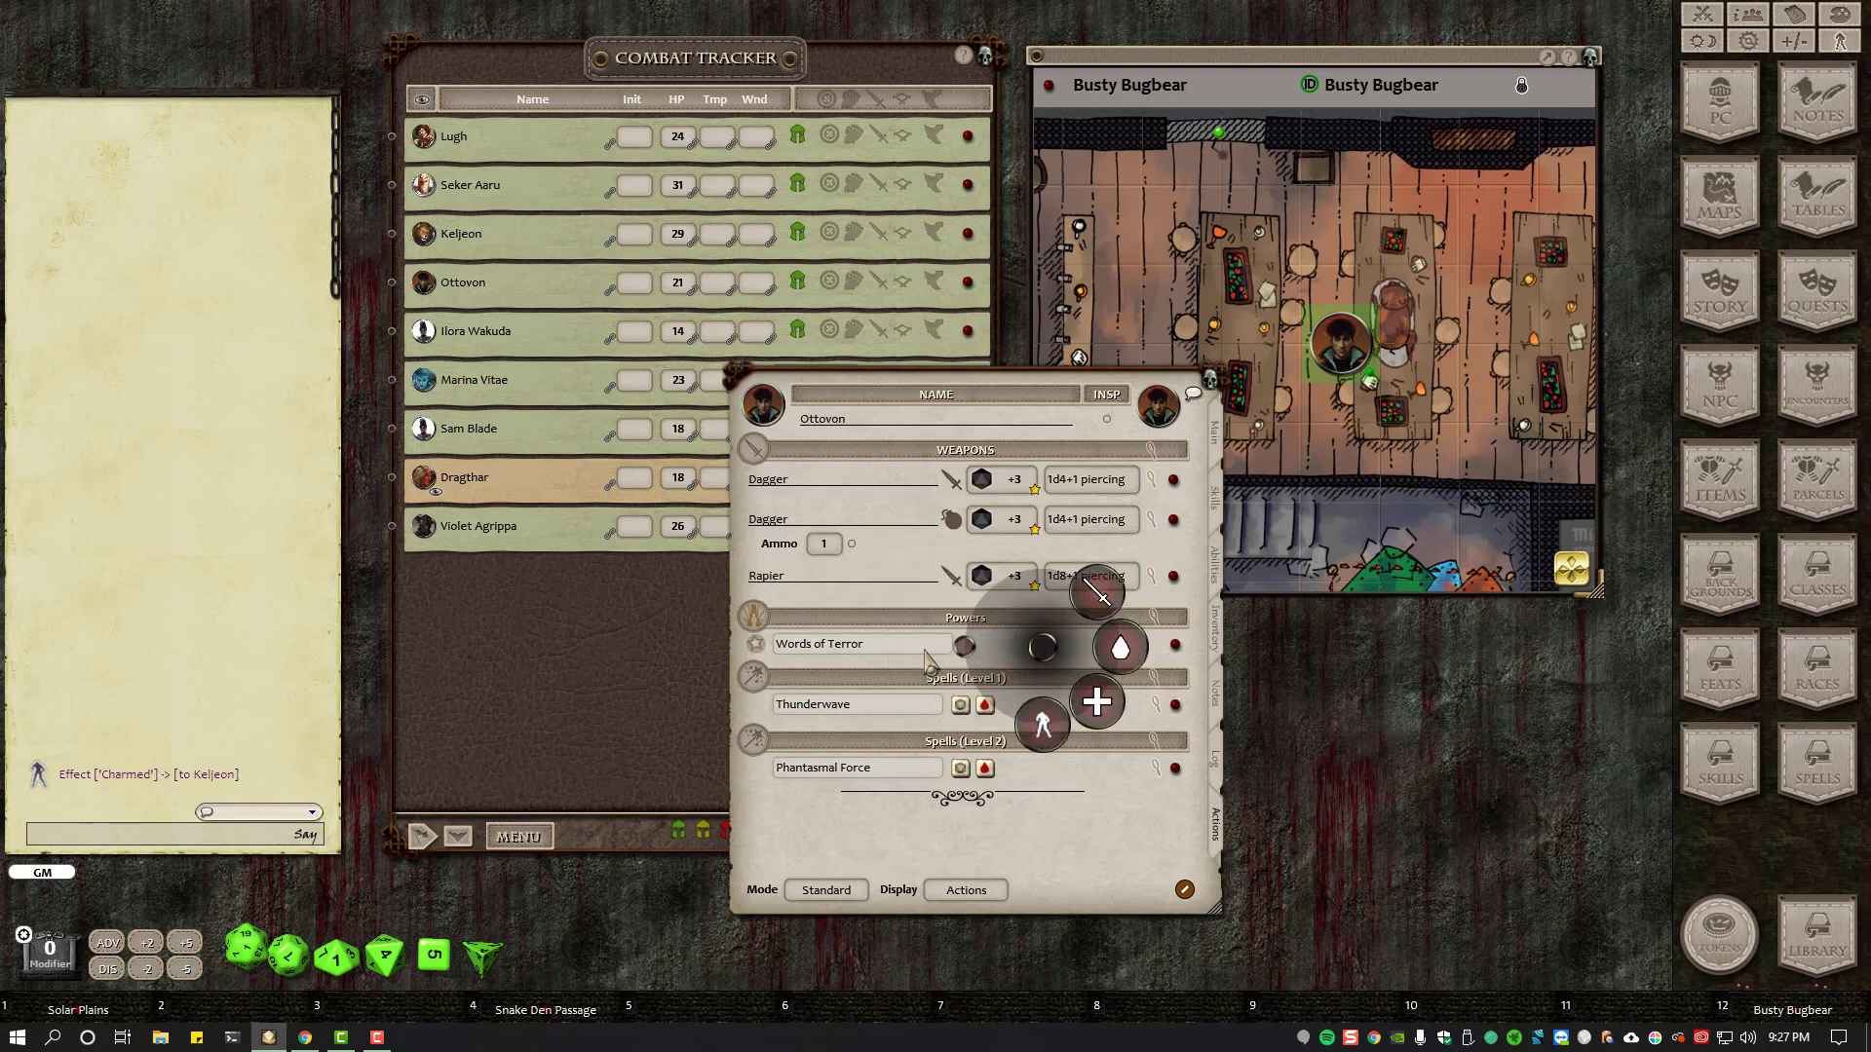
pyautogui.rightClick(976, 646)
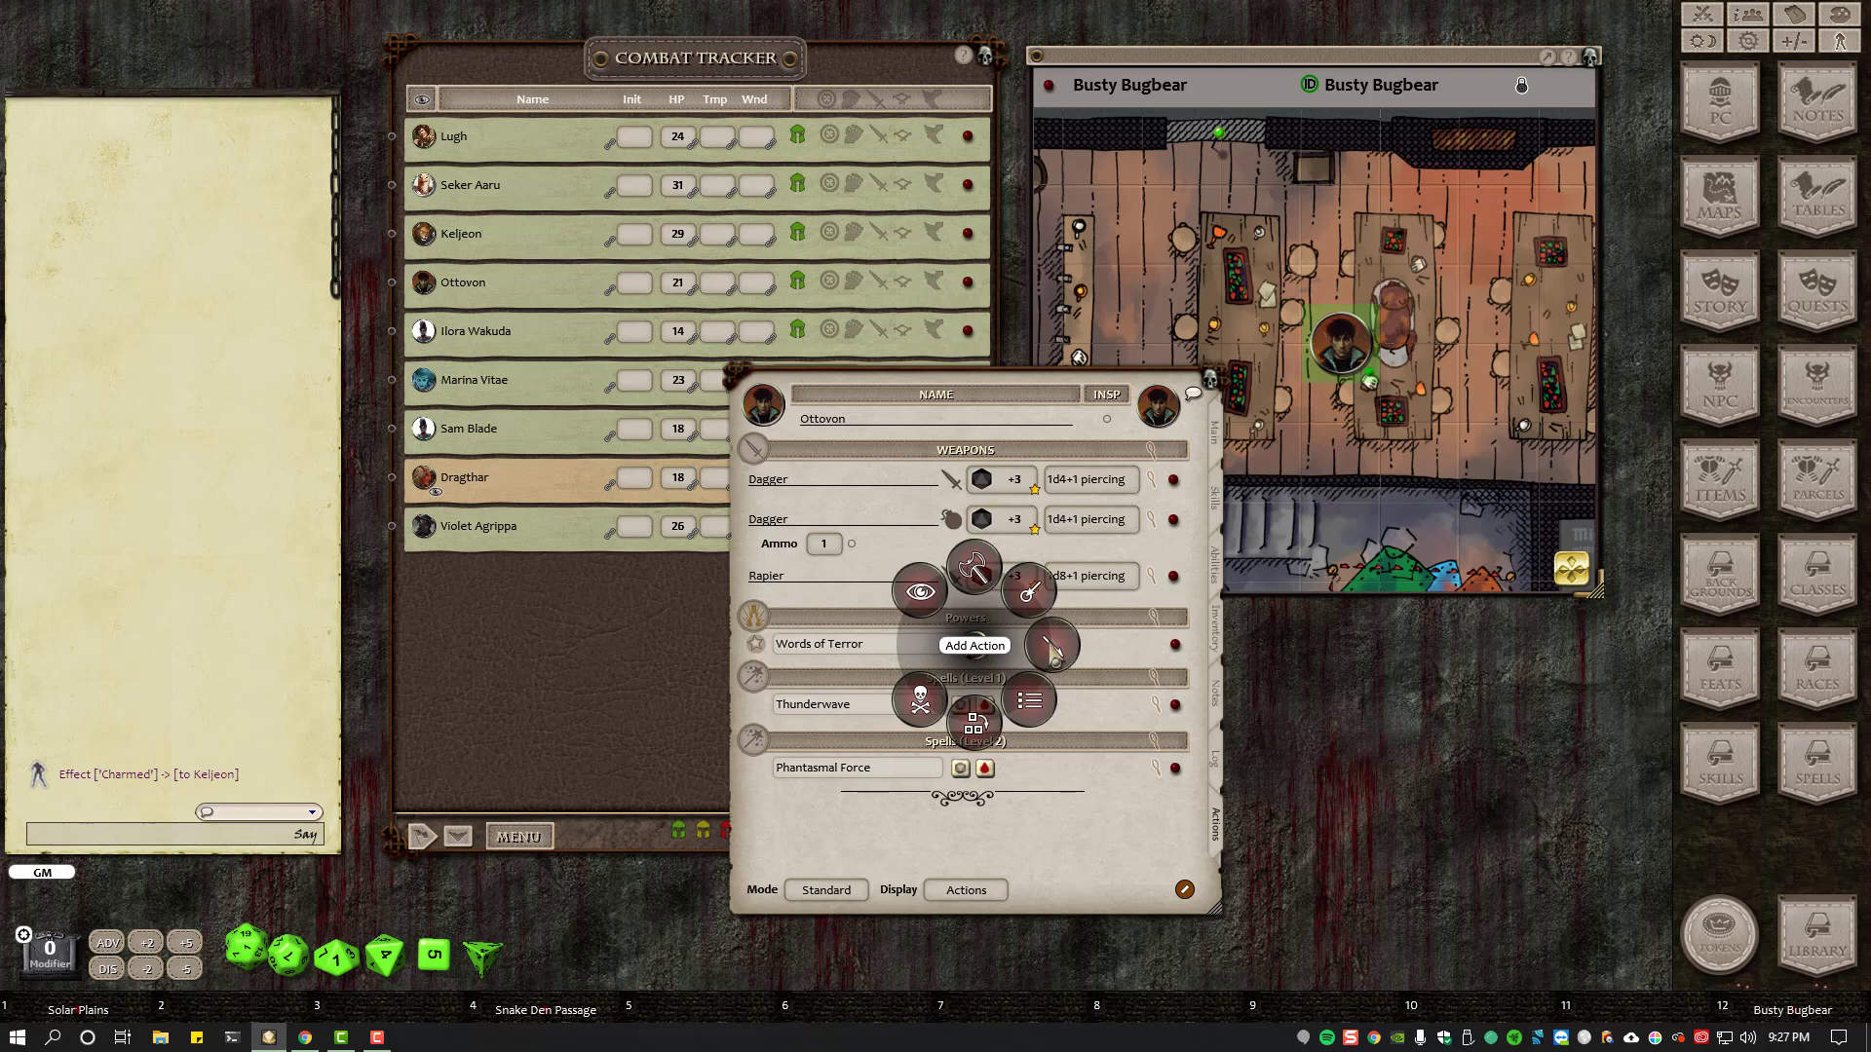
pyautogui.click(1052, 648)
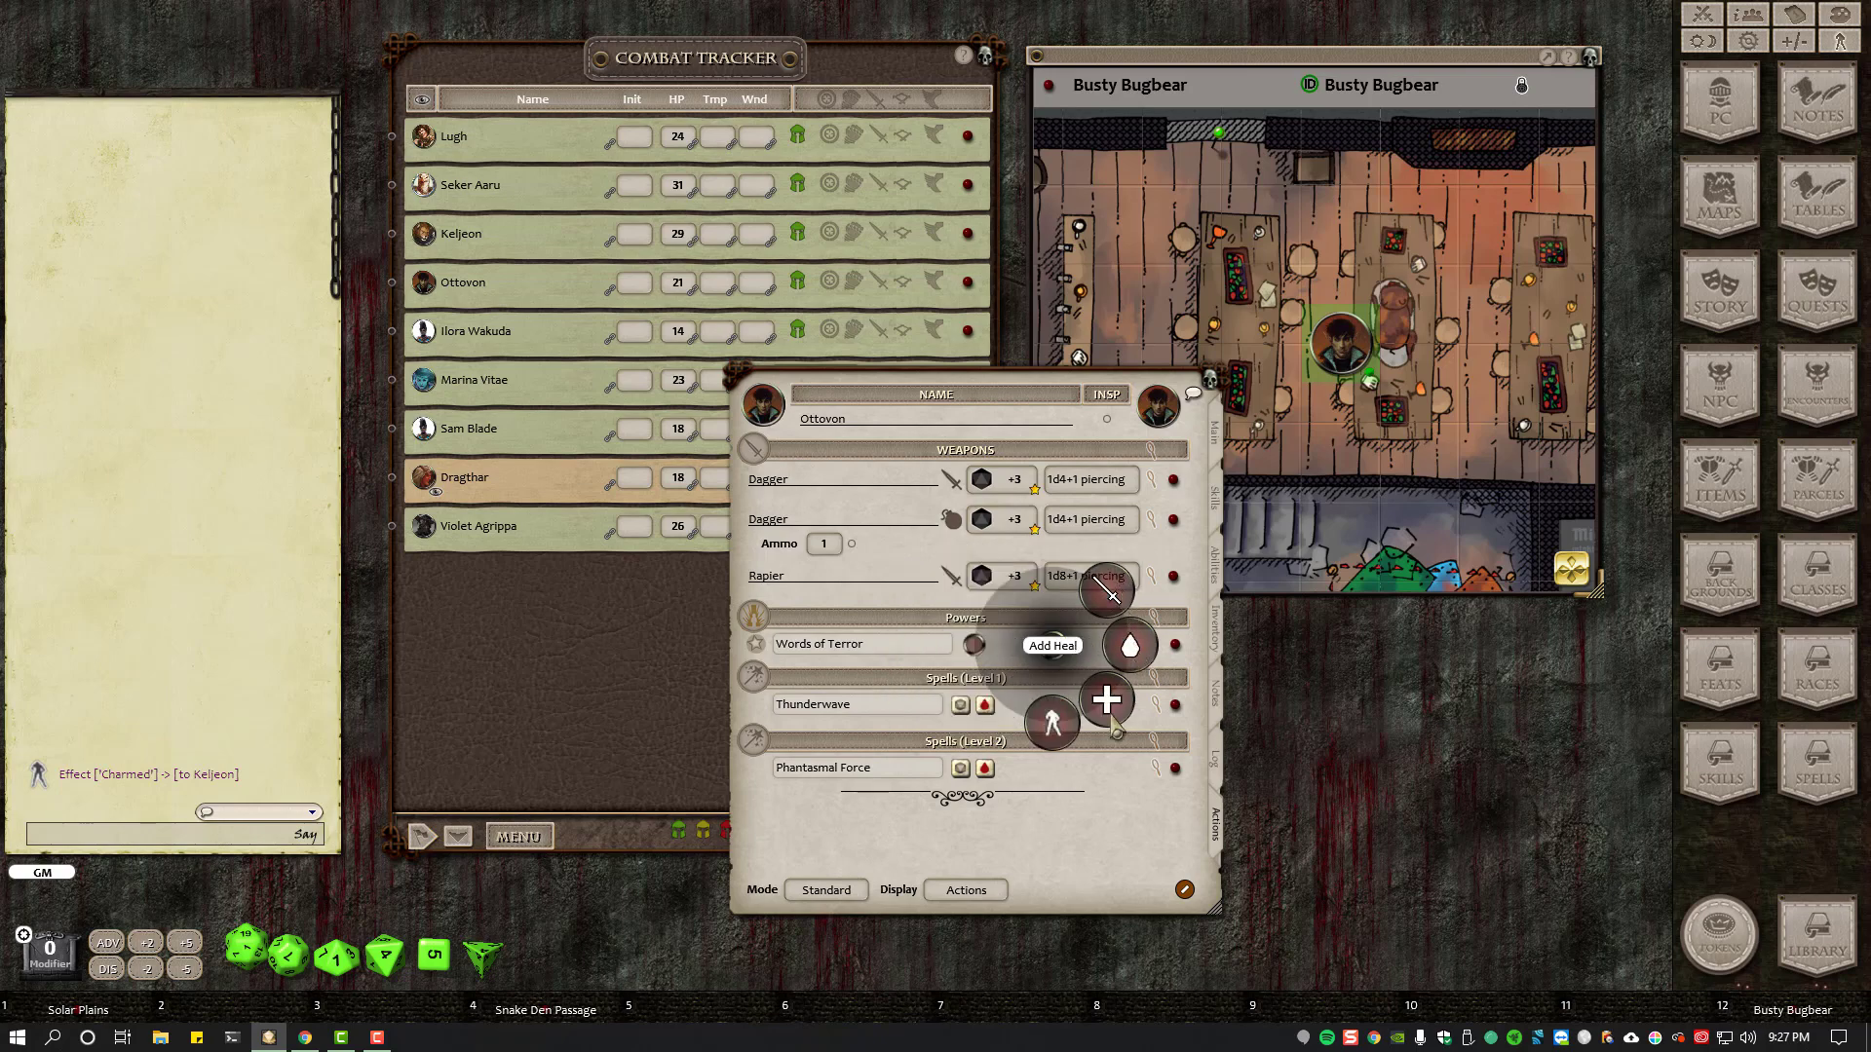
pyautogui.click(1106, 595)
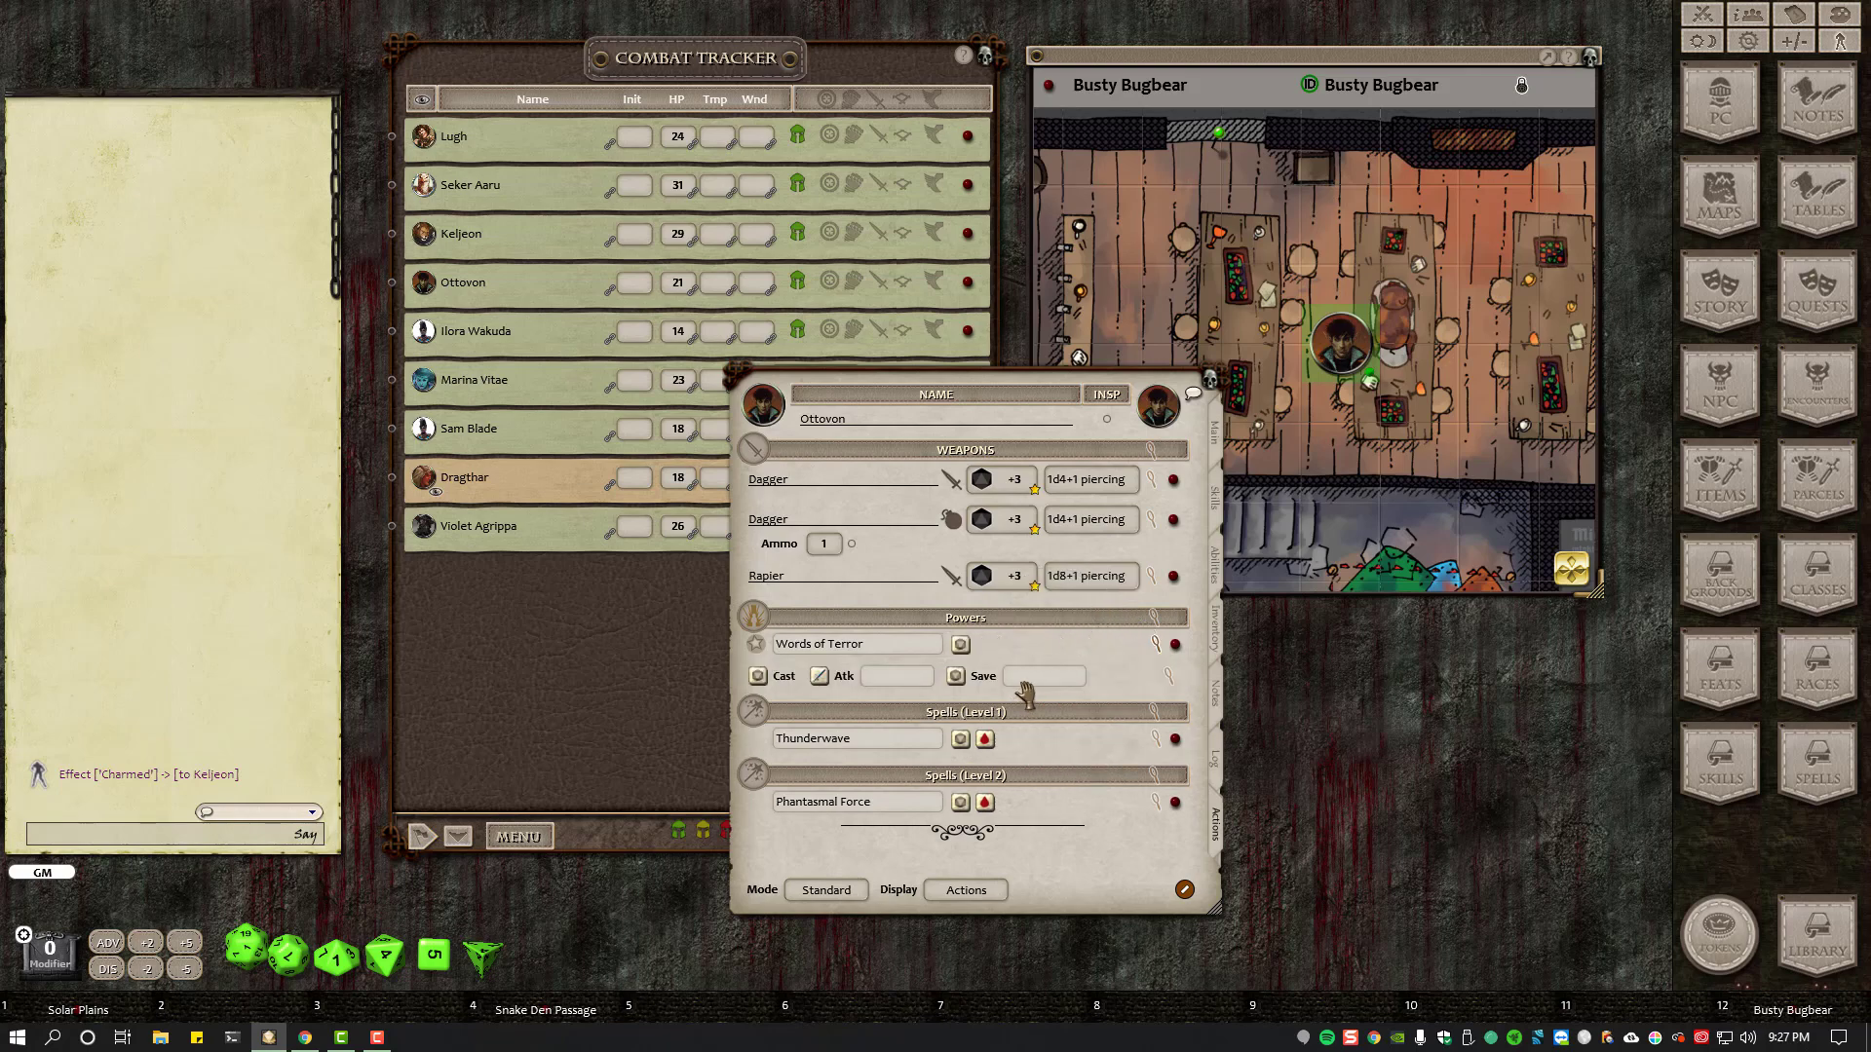
# - Set the save type of the Words of Terror cast action to Wis and close its details
pyautogui.click(1169, 676)
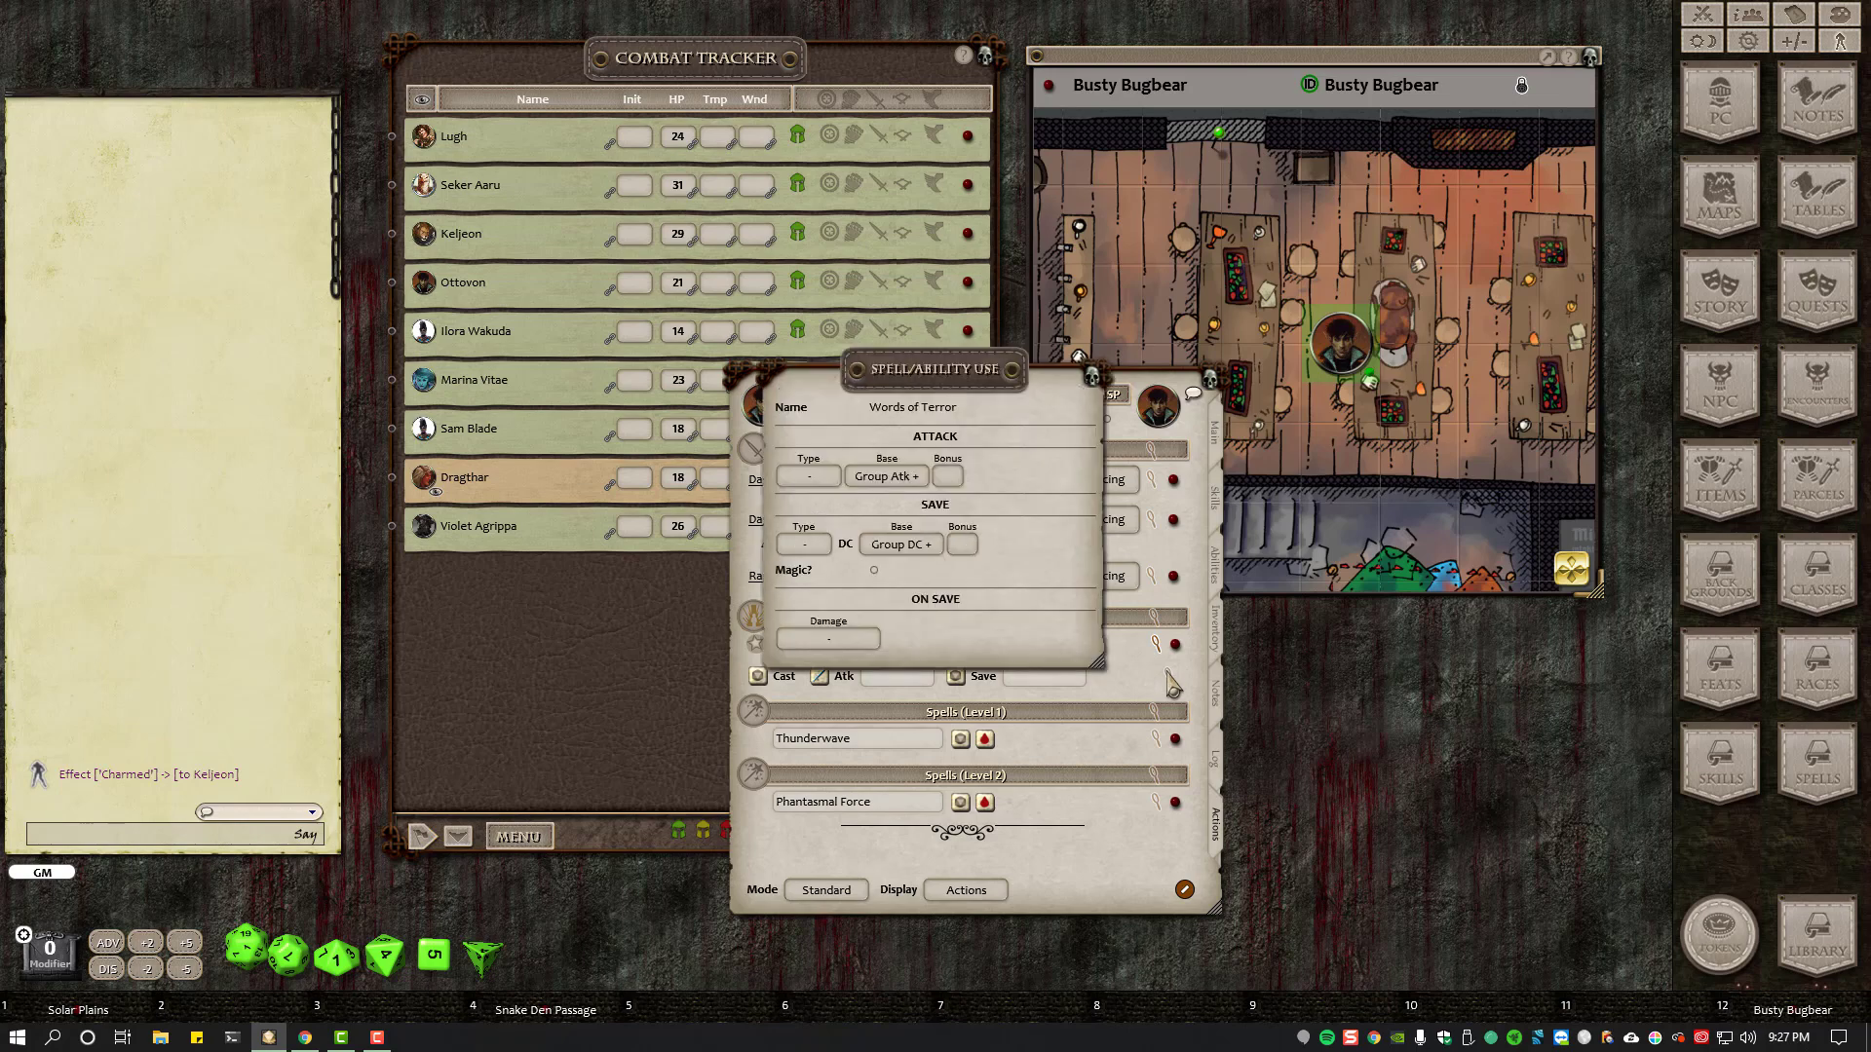
pyautogui.click(818, 543)
pyautogui.click(823, 548)
pyautogui.moveTo(986, 380); pyautogui.dragTo(848, 384)
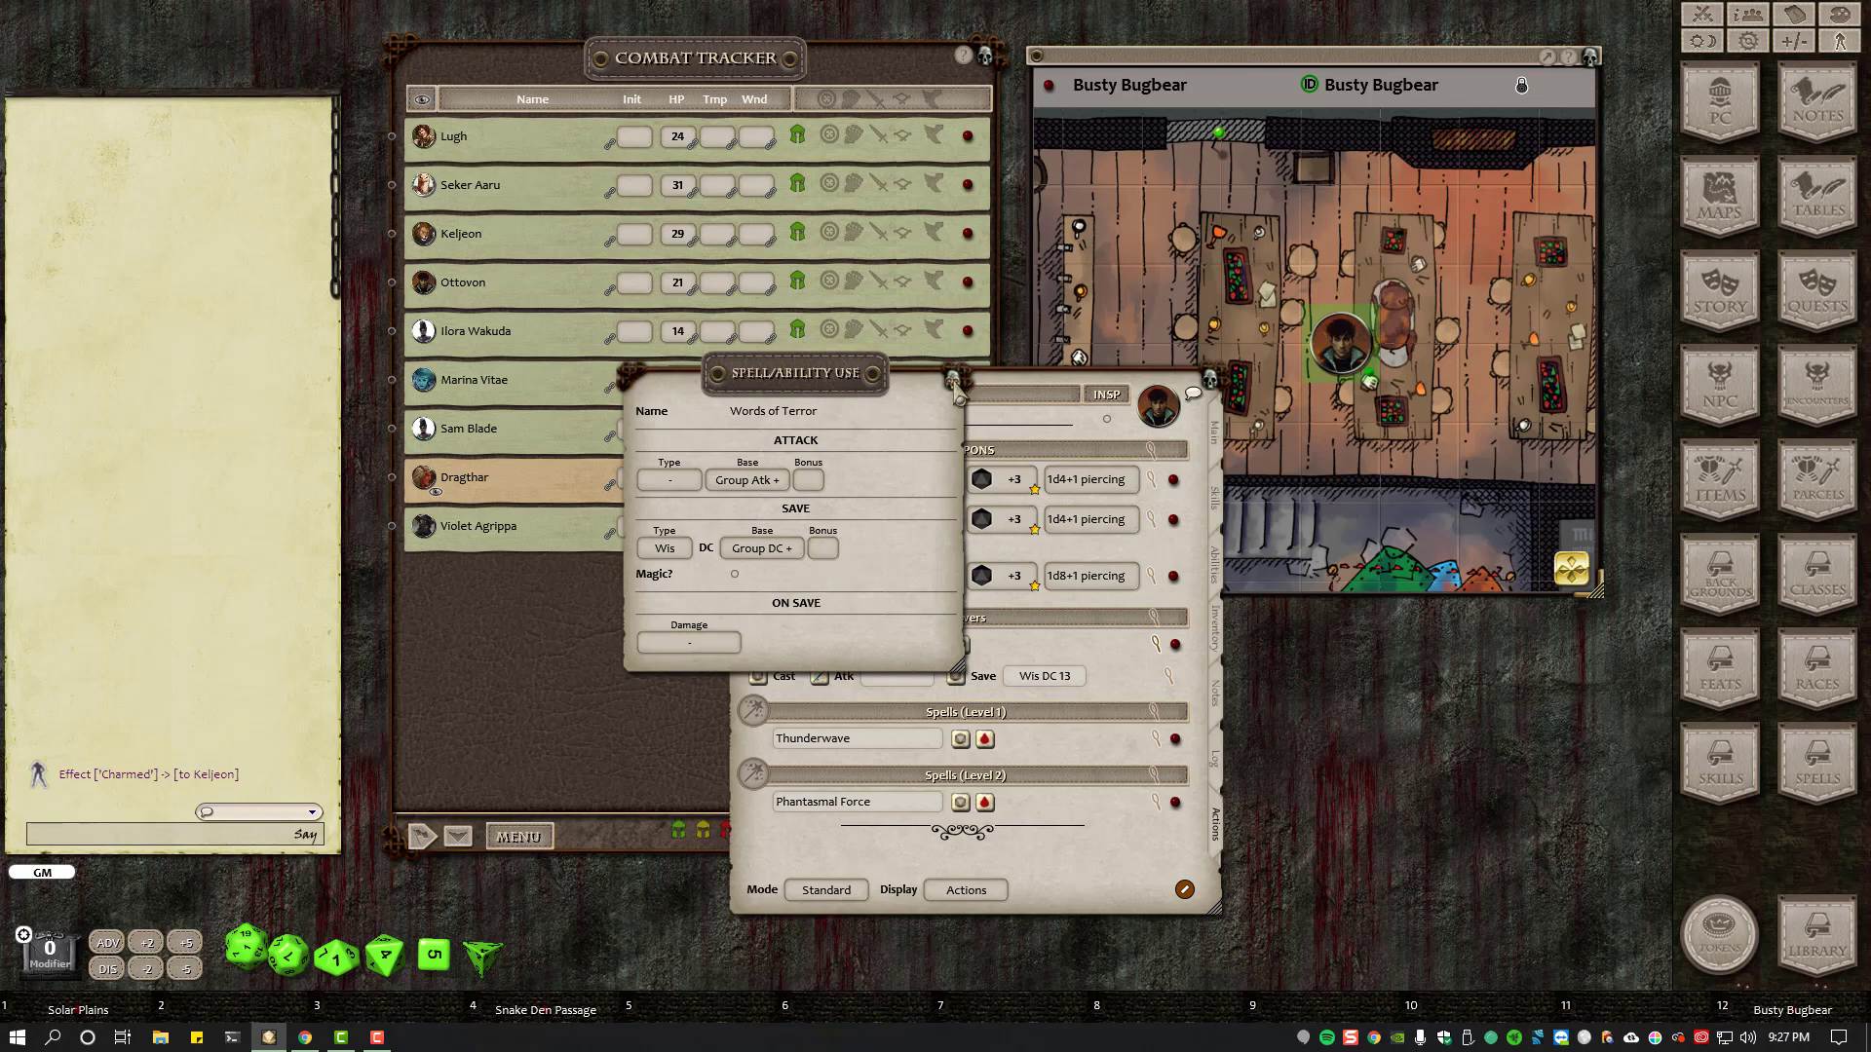
pyautogui.click(953, 380)
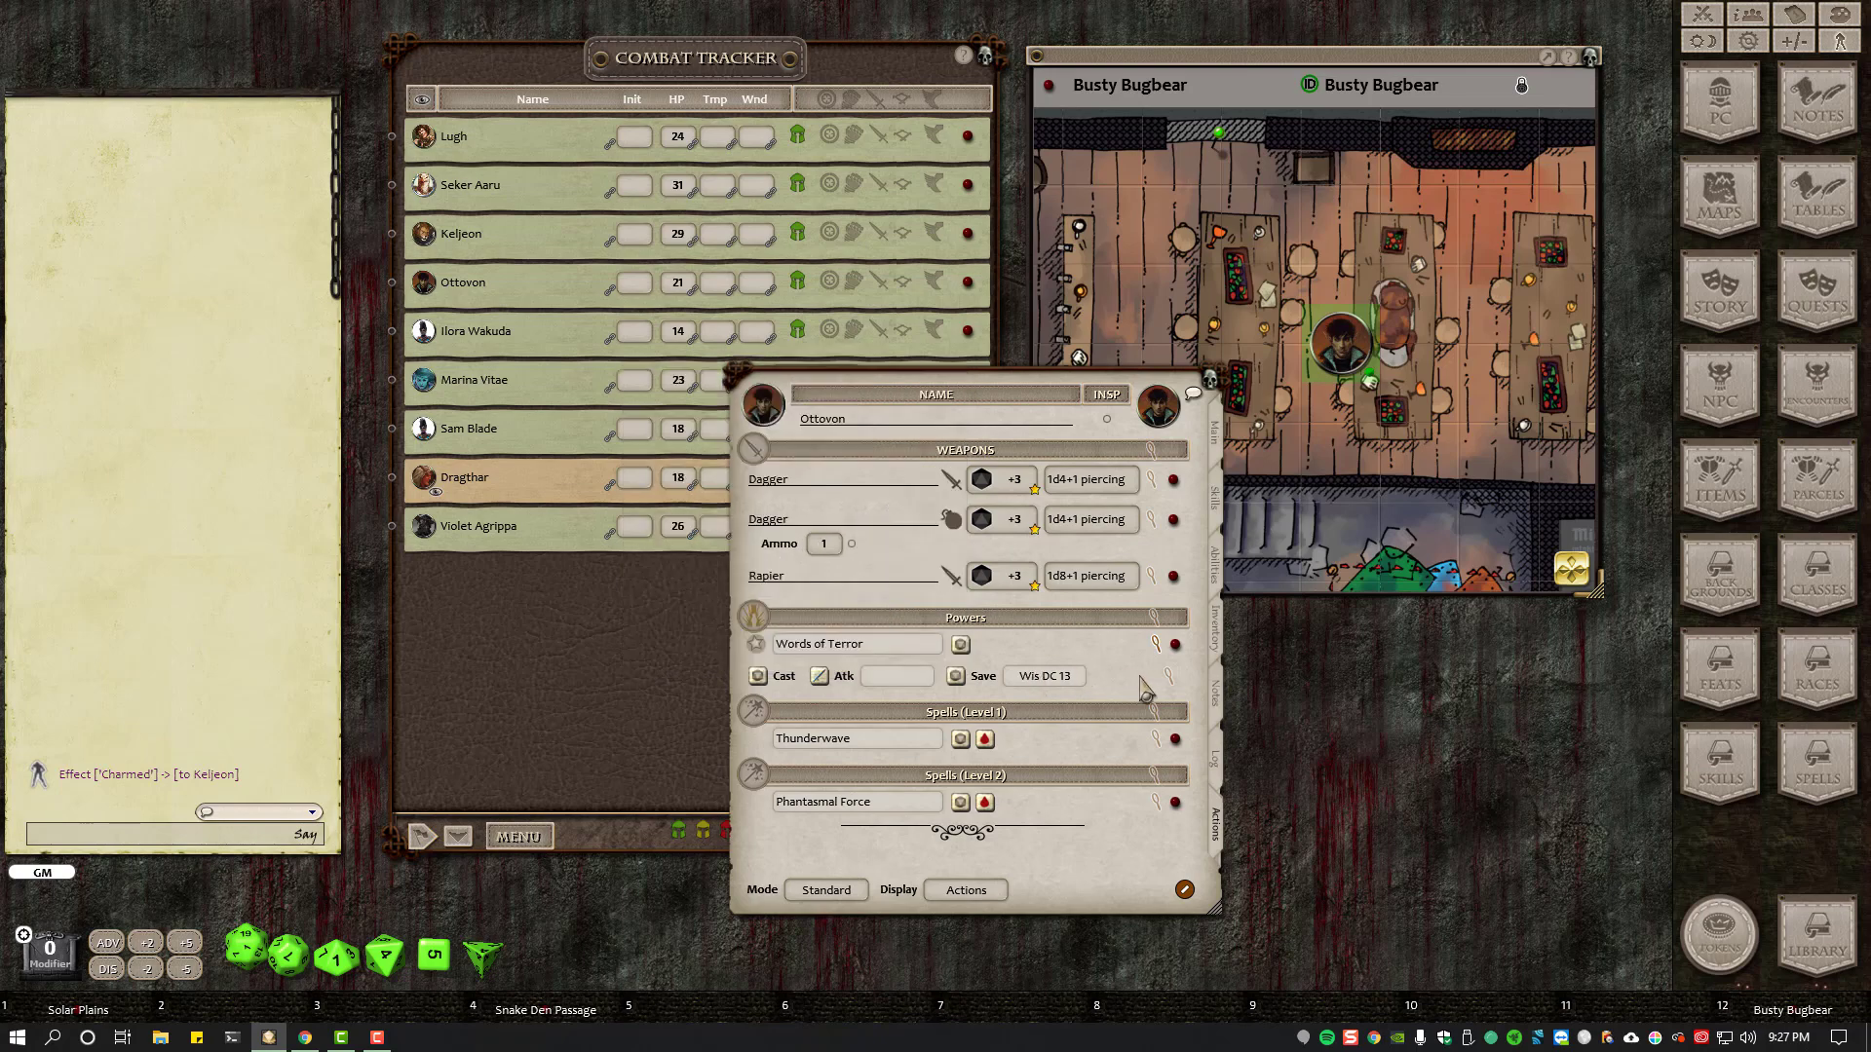
# - Add an effect action to Words of Terror and enter "Effects: Frightened" as its description
pyautogui.rightClick(1102, 677)
pyautogui.rightClick(1178, 682)
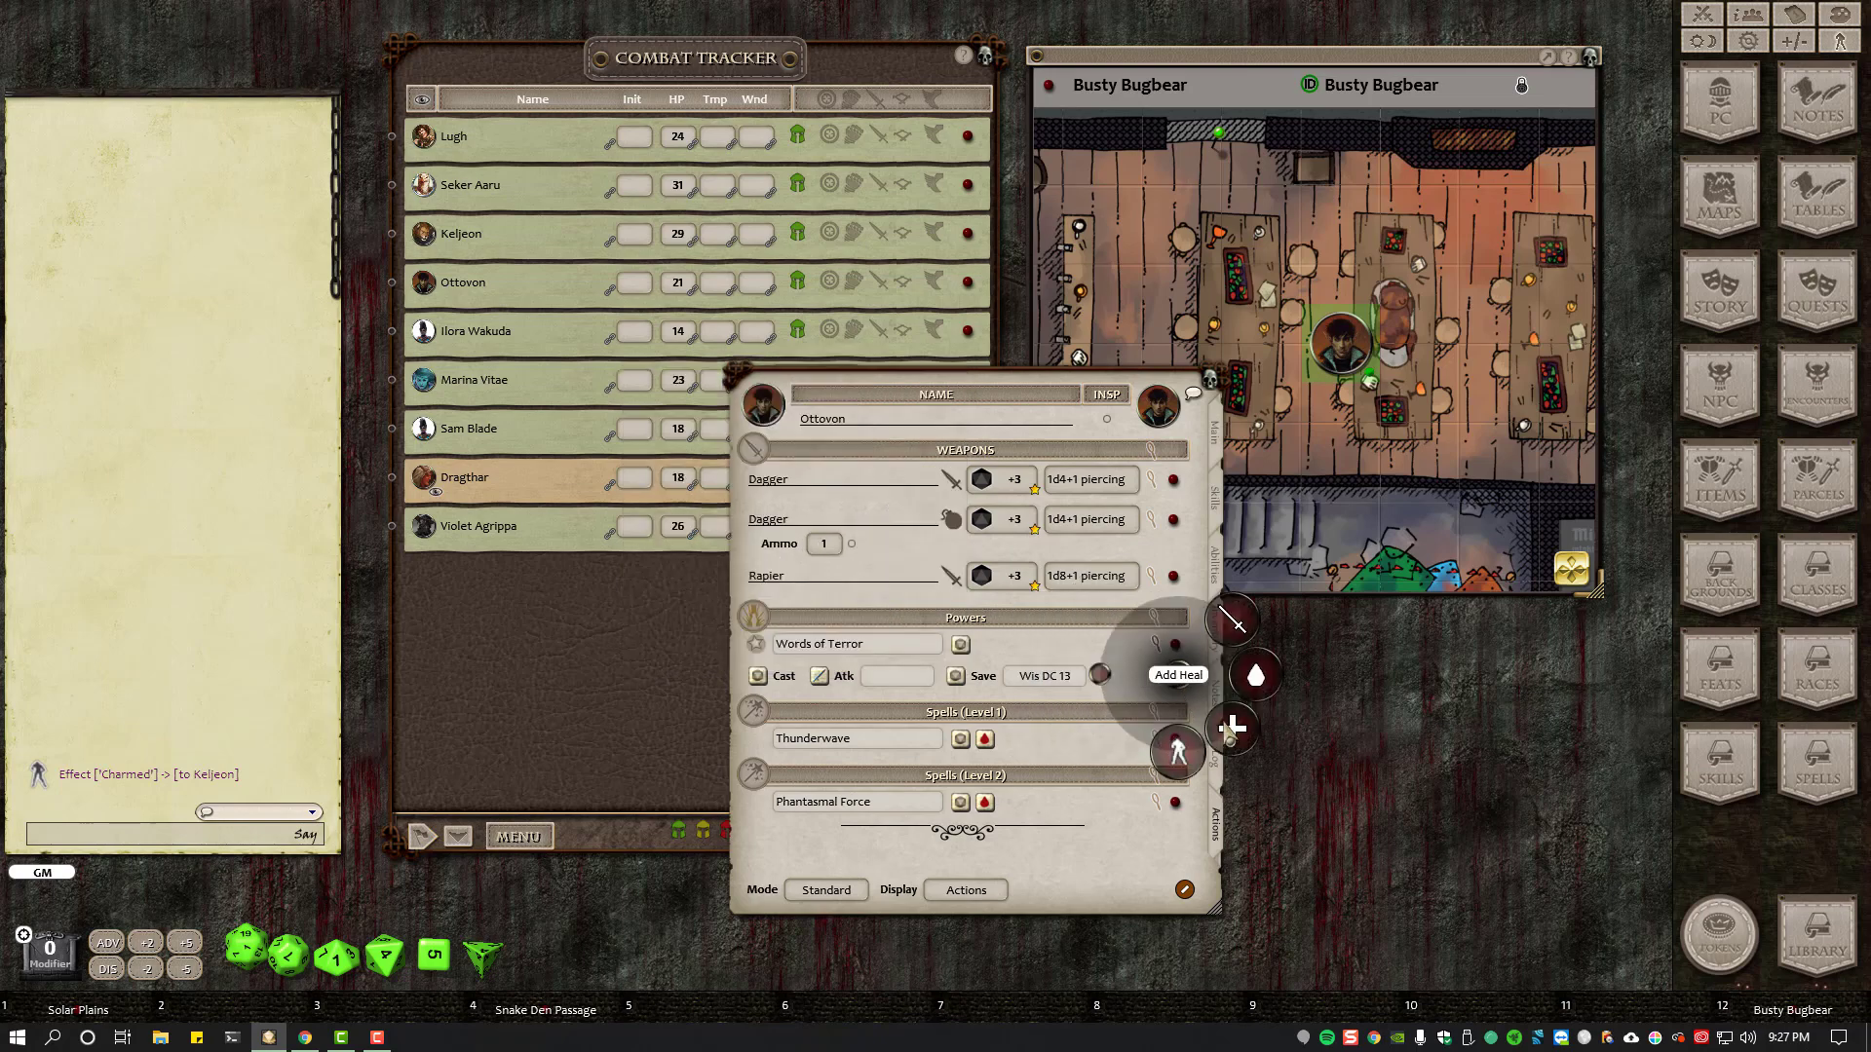
pyautogui.click(1179, 753)
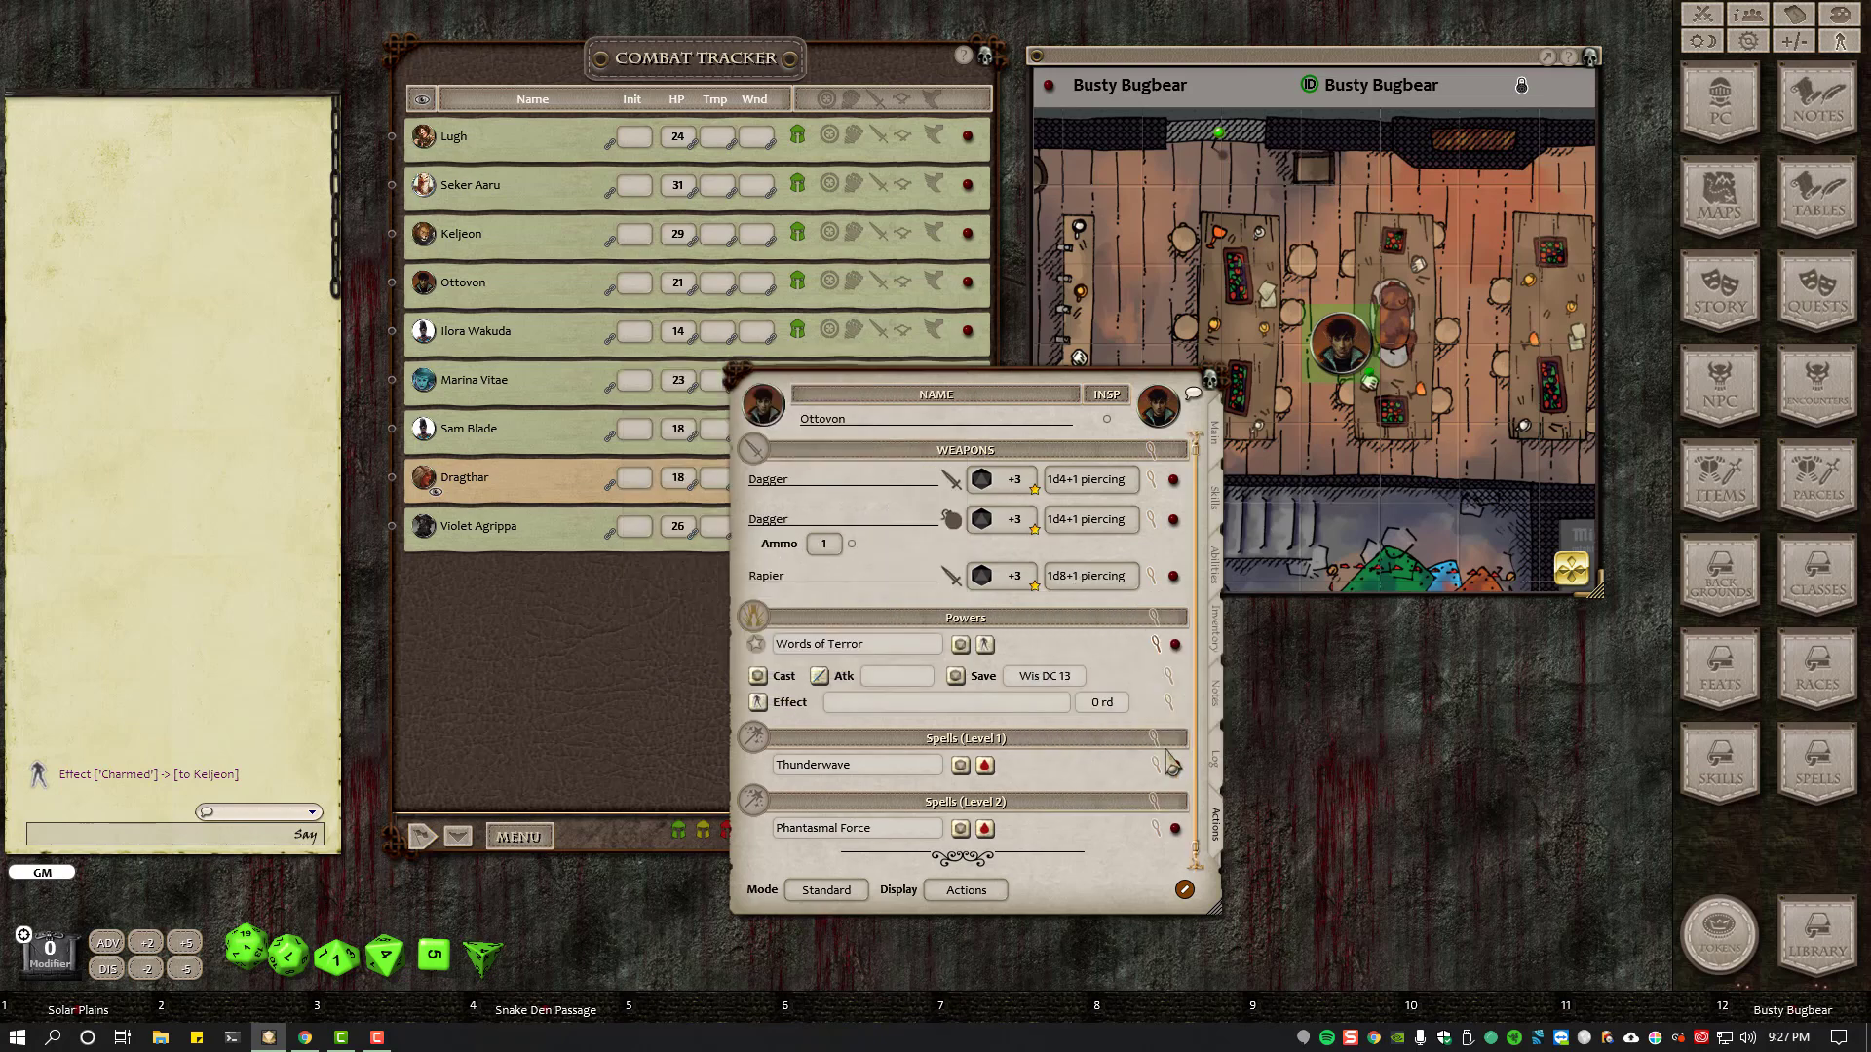
pyautogui.click(1101, 703)
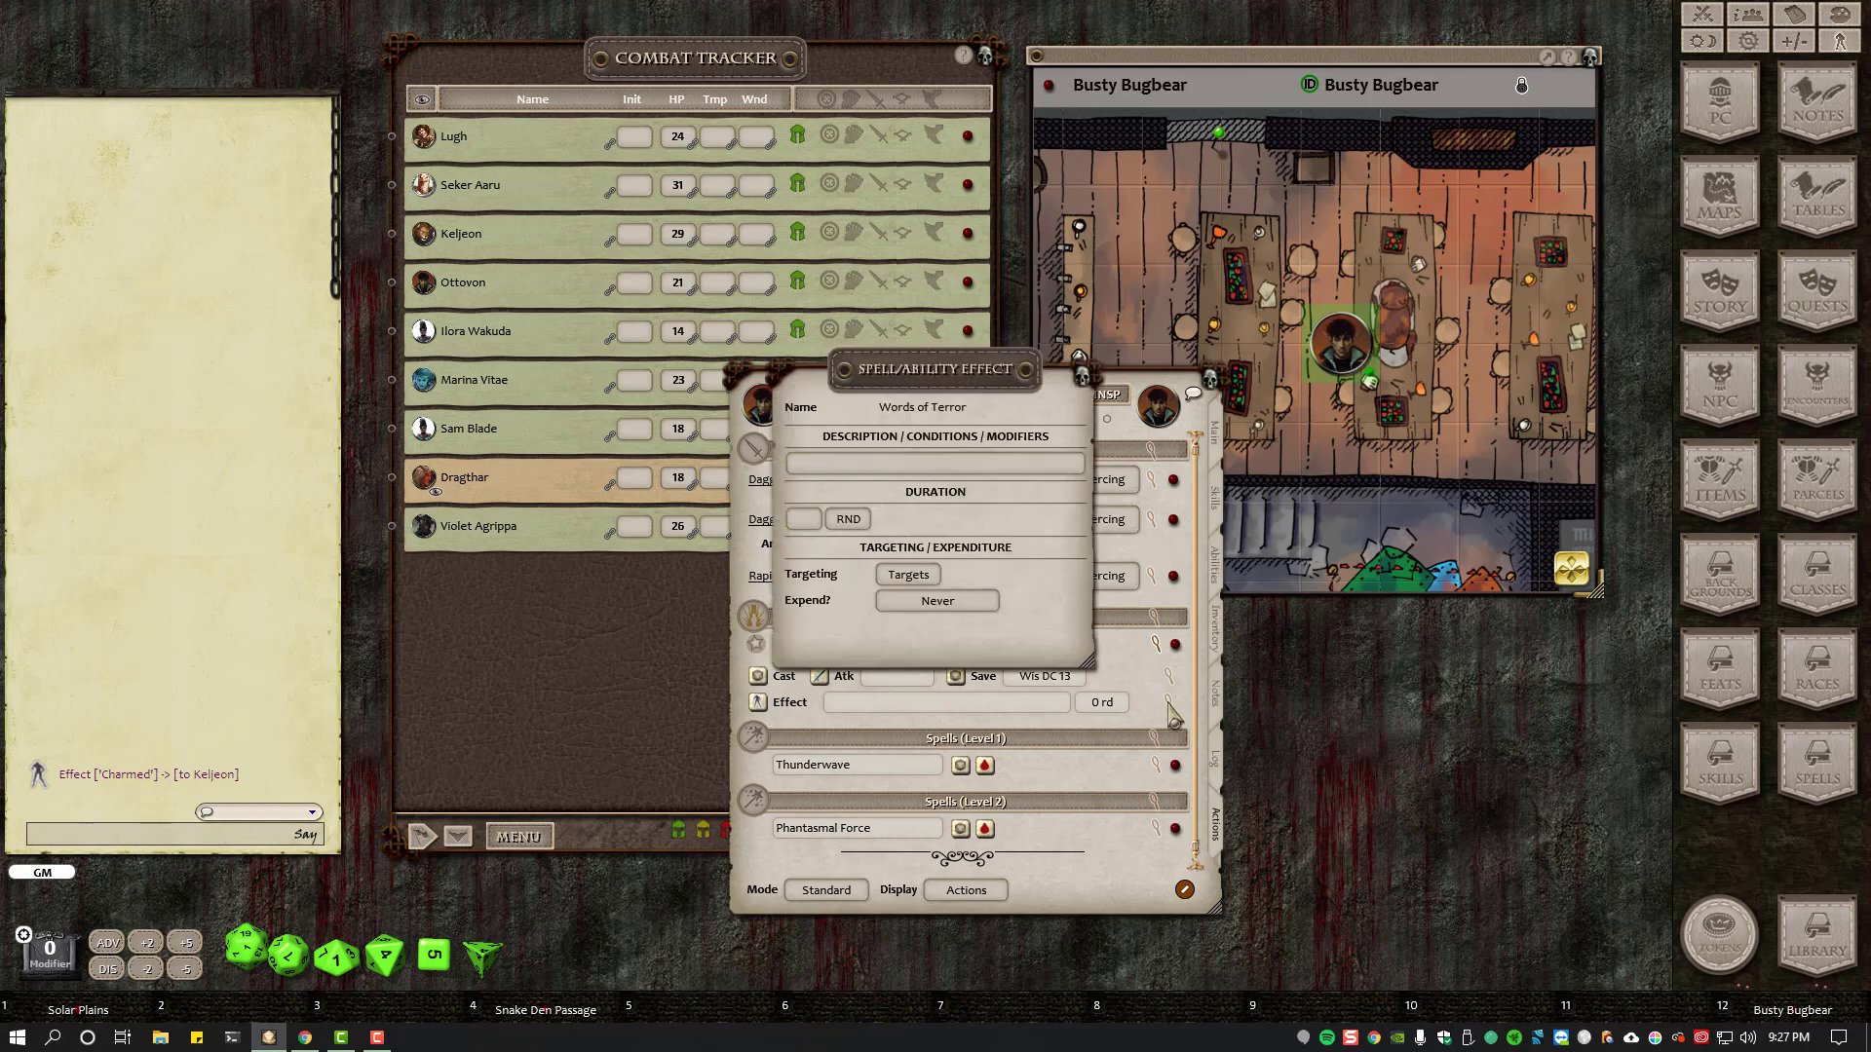
pyautogui.click(917, 468)
pyautogui.write('Effect')
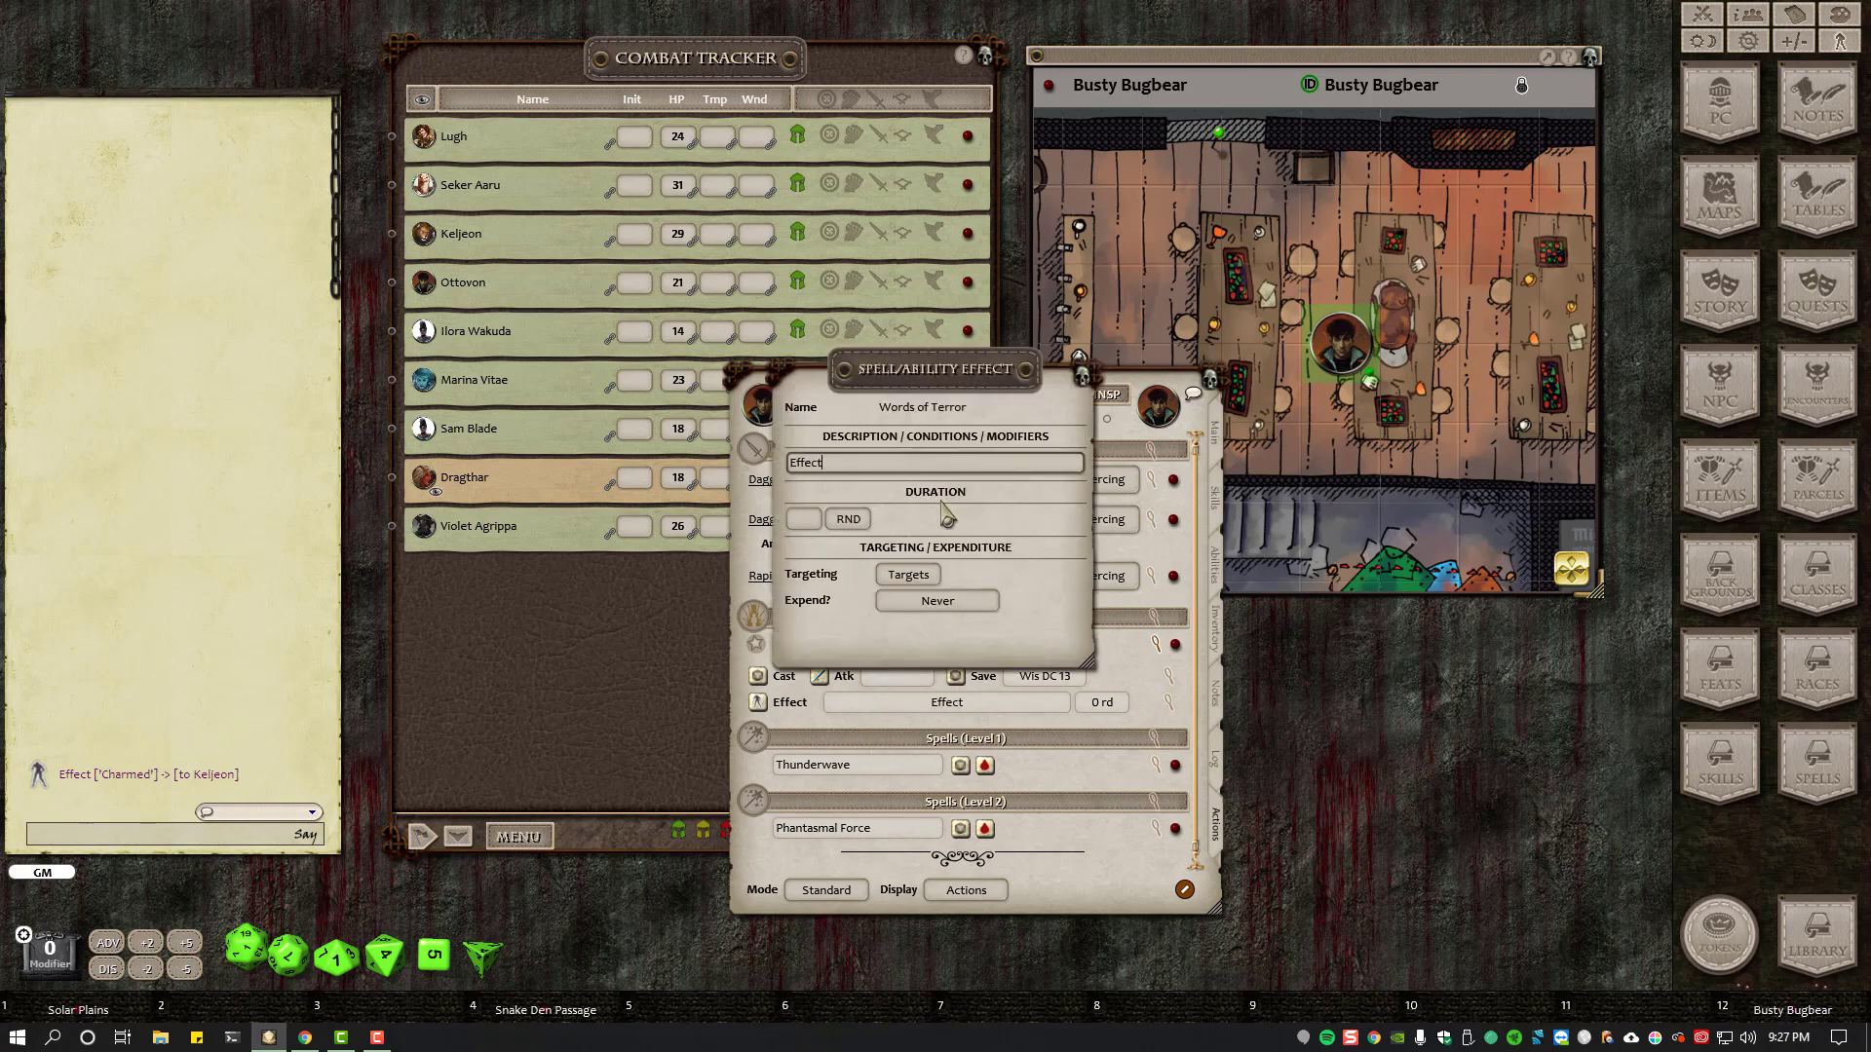
pyautogui.write('s: Frightened')
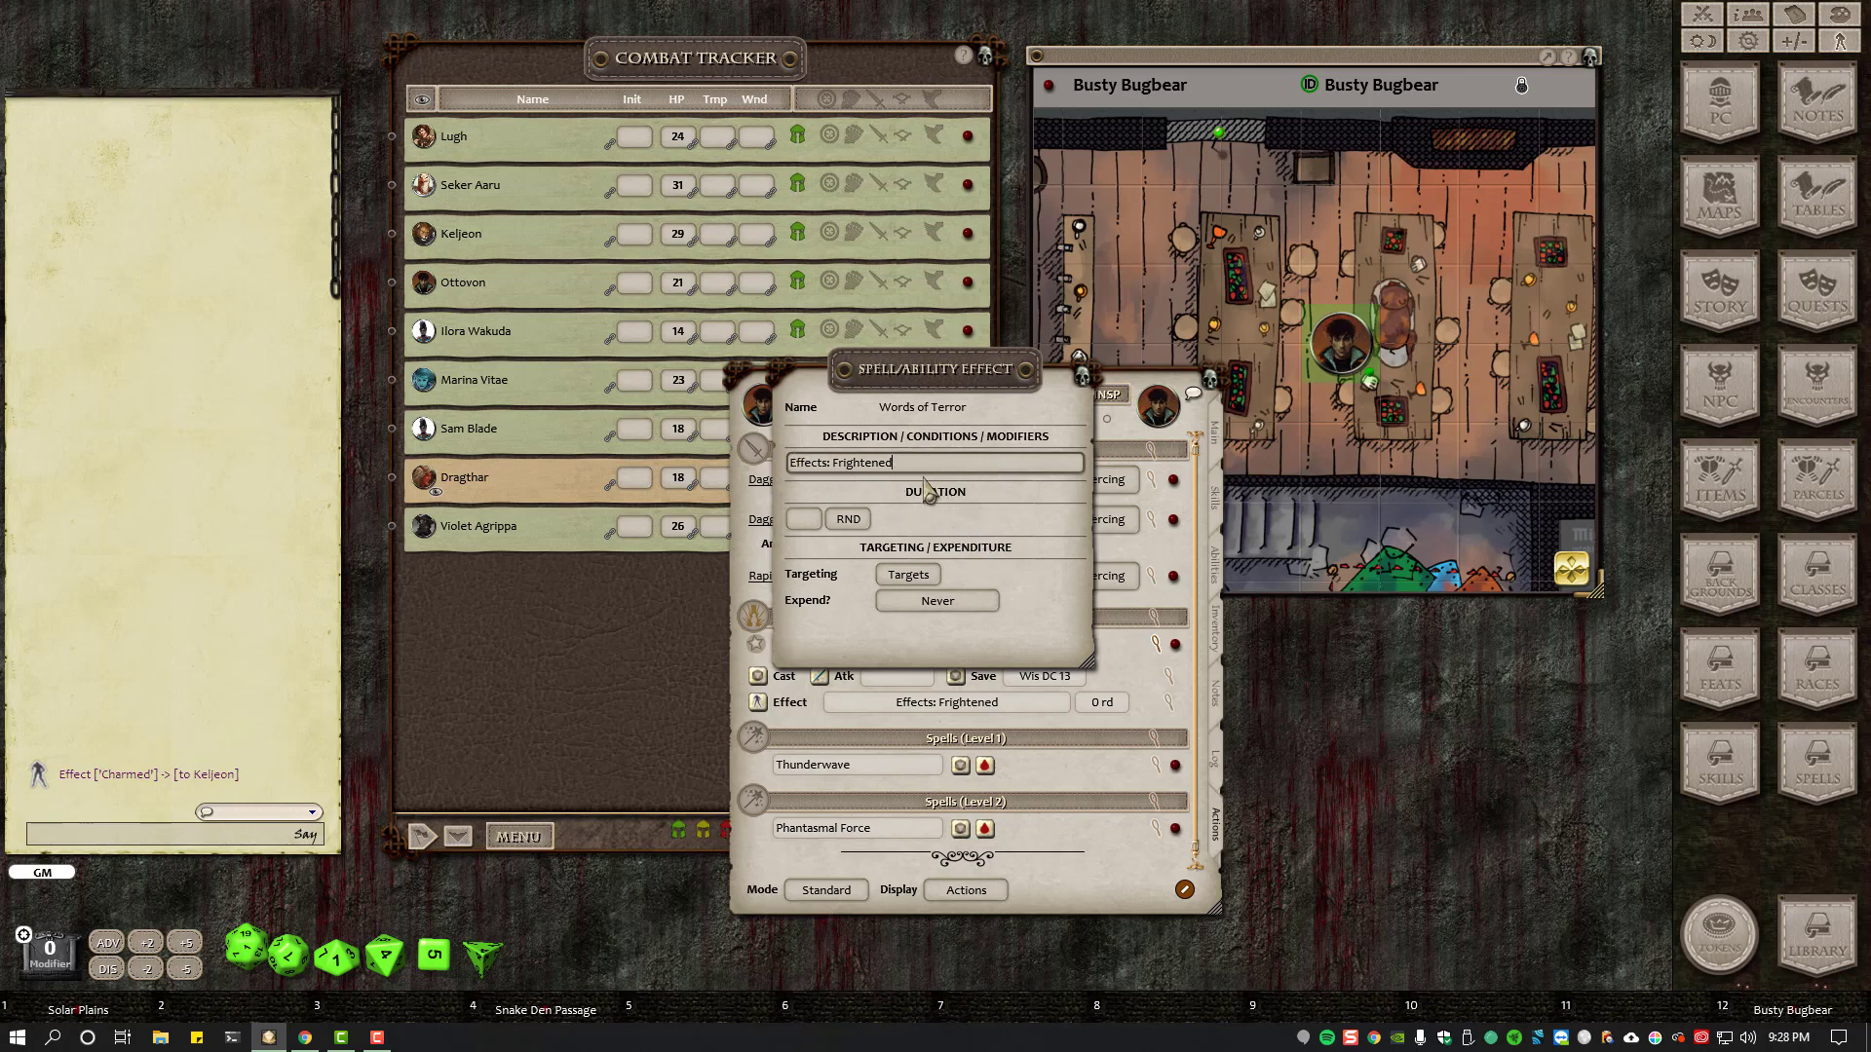
pyautogui.write(', Paralyzi')
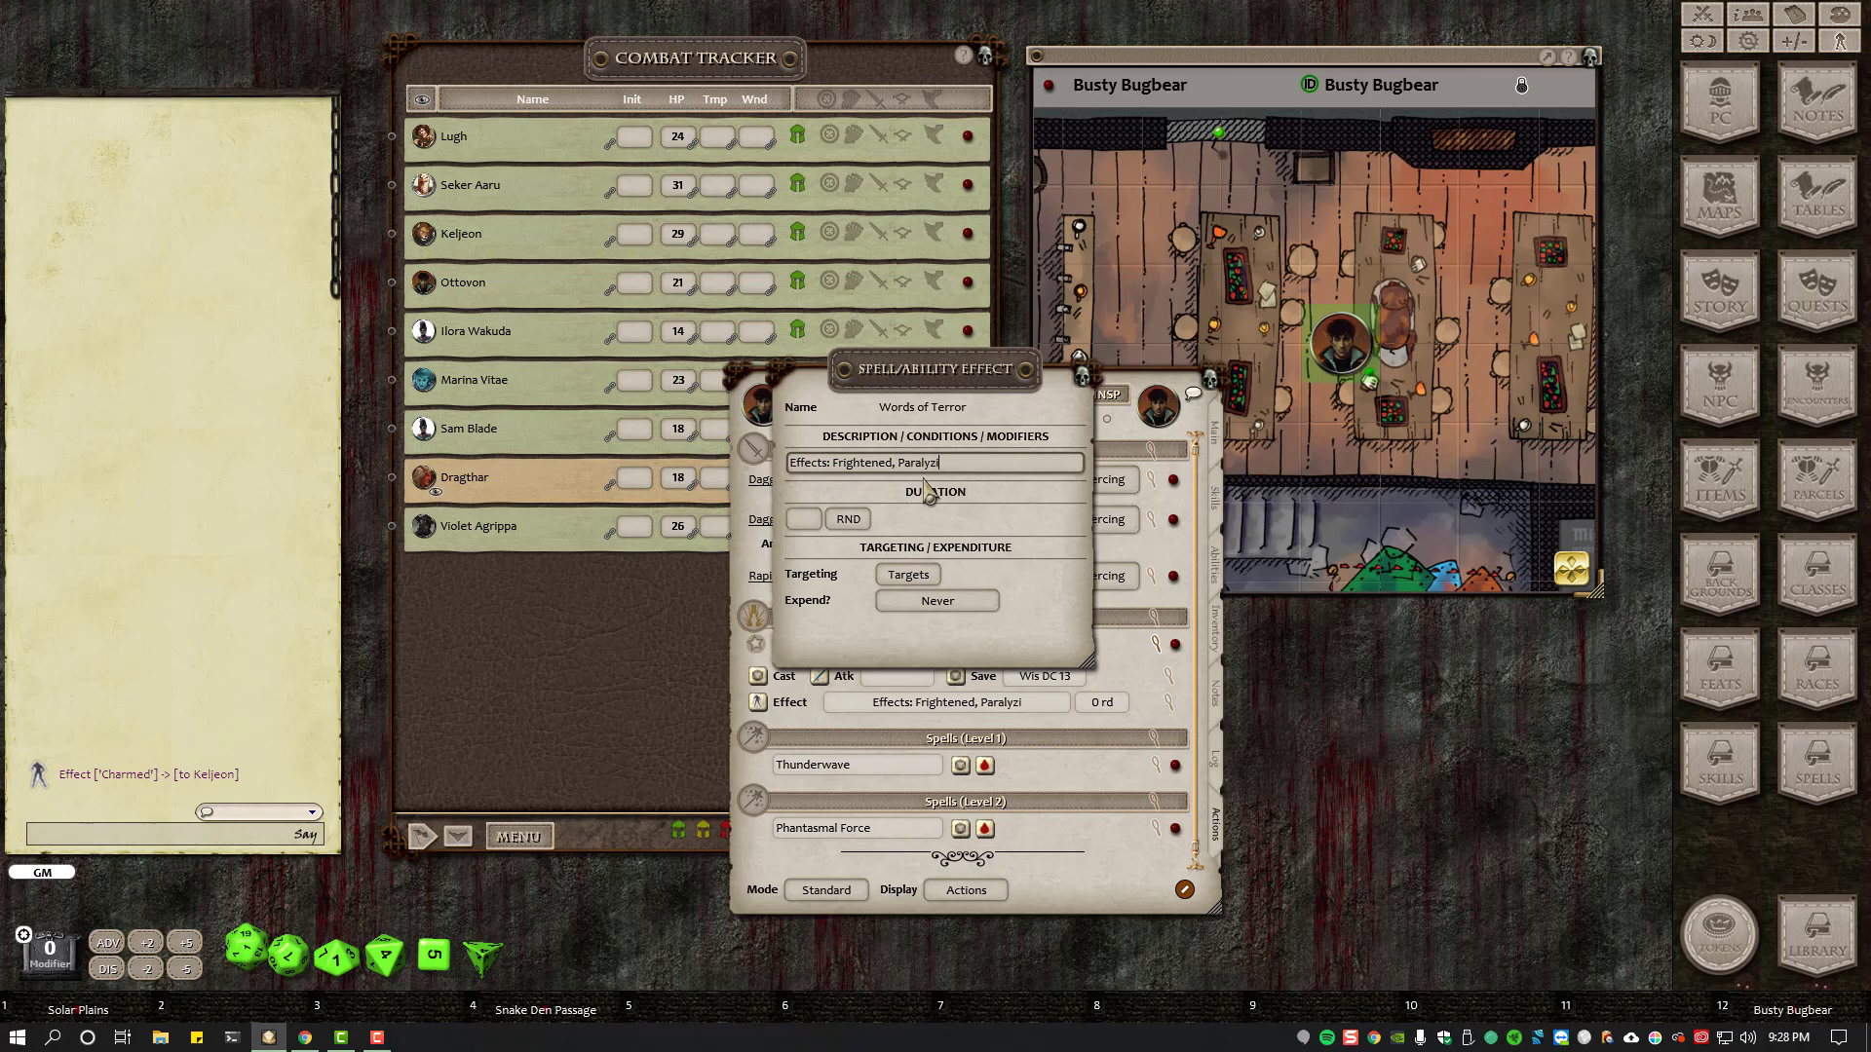
pyautogui.write('ze')
pyautogui.press('BackSpace')
pyautogui.press('BackSpace')
pyautogui.press('BackSpace')
pyautogui.press('BackSpace')
pyautogui.press('BackSpace')
pyautogui.press('BackSpace')
pyautogui.press('BackSpace')
pyautogui.press('BackSpace')
pyautogui.press('BackSpace')
pyautogui.press('BackSpace')
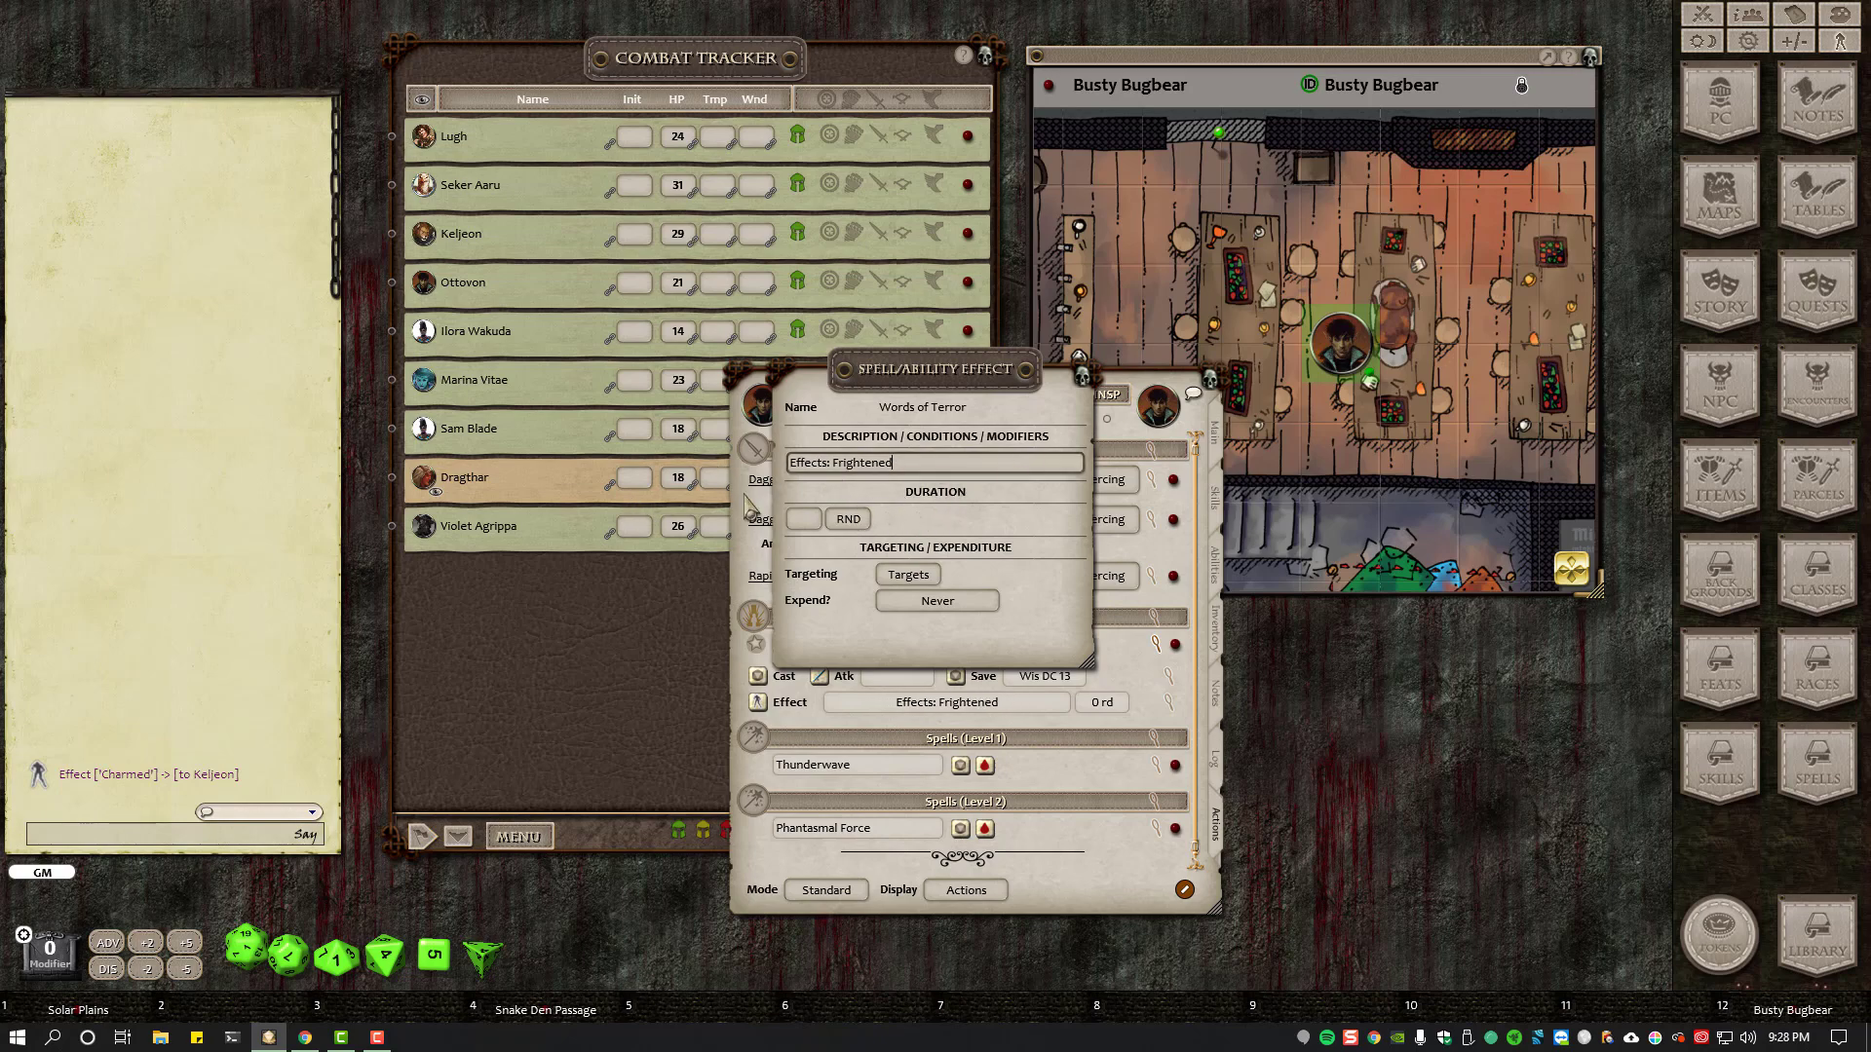
# - Set the Frightened effect's duration to 1 hour and close the effect details
pyautogui.click(854, 527)
pyautogui.click(854, 526)
pyautogui.press('ctrl')
pyautogui.scroll(1, 805, 520)
pyautogui.click(1081, 374)
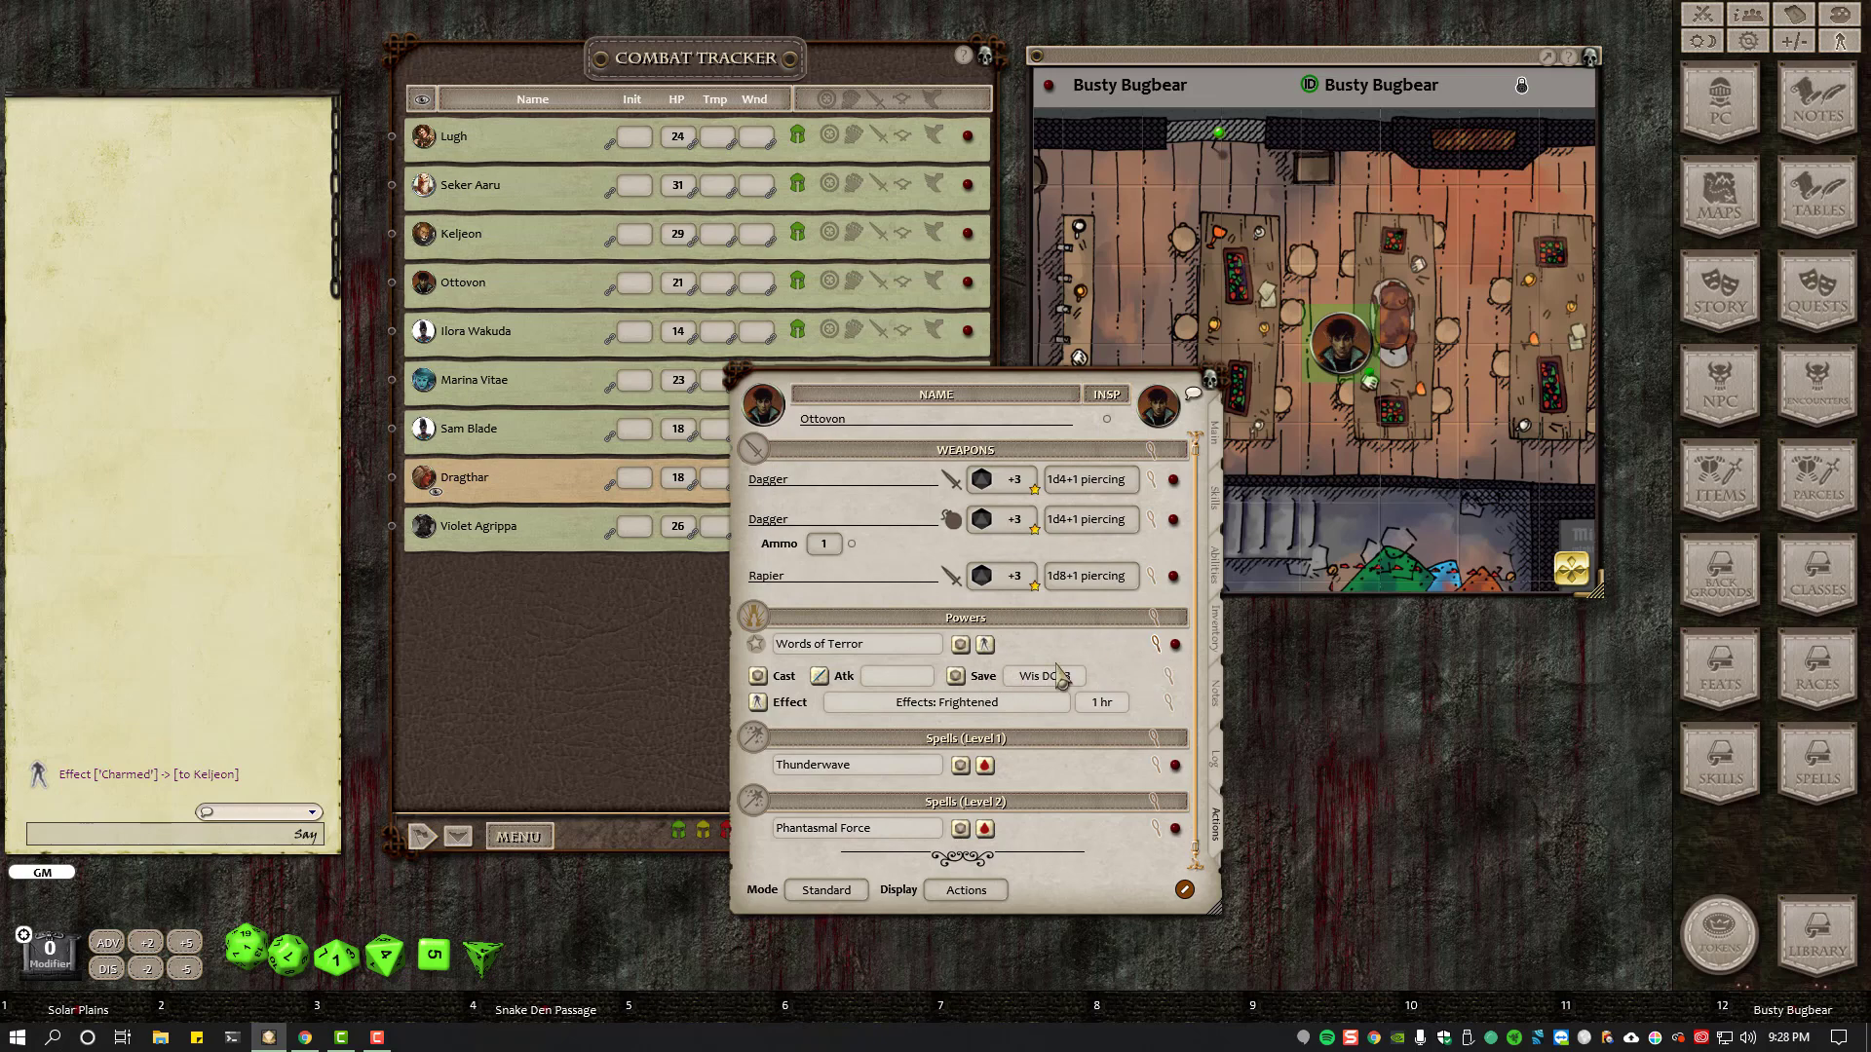
# - Open the Powers group settings, check the Words of Terror save DC on D&D Beyond in Chrome, and return to Fantasy Grounds
pyautogui.click(1159, 635)
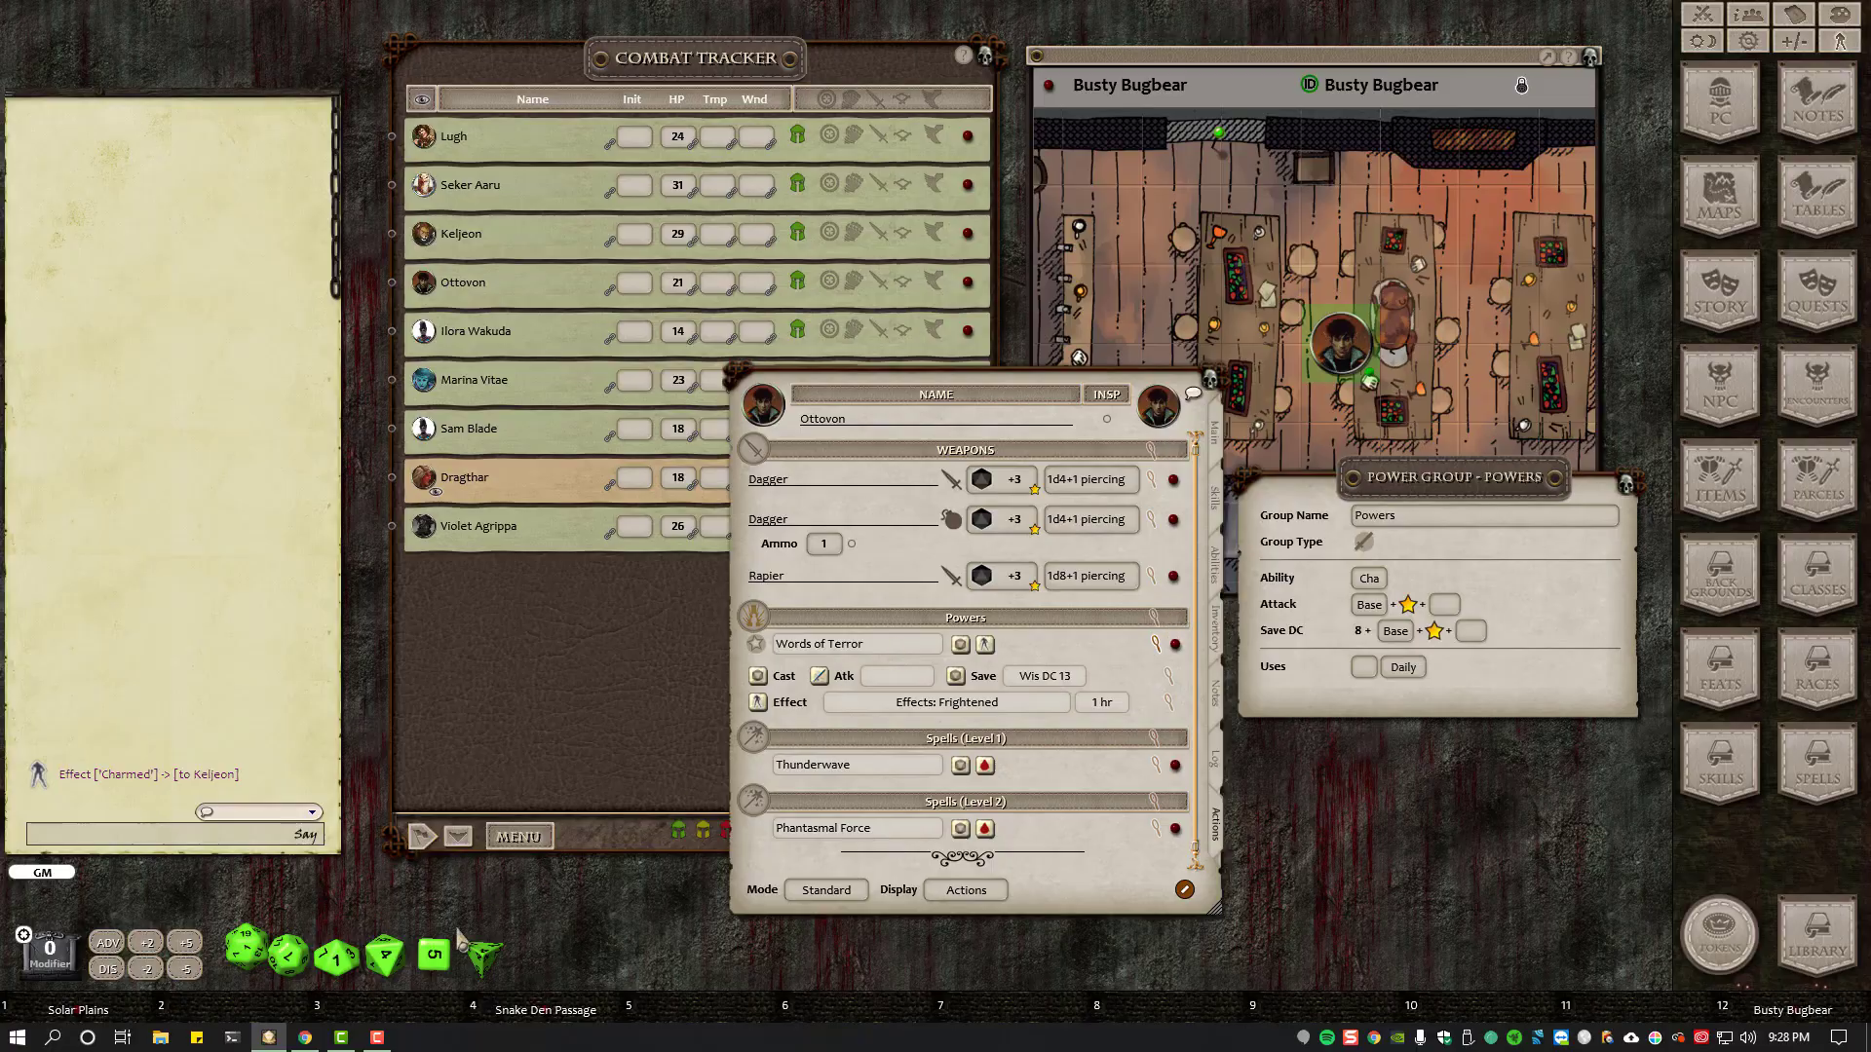
pyautogui.click(305, 1038)
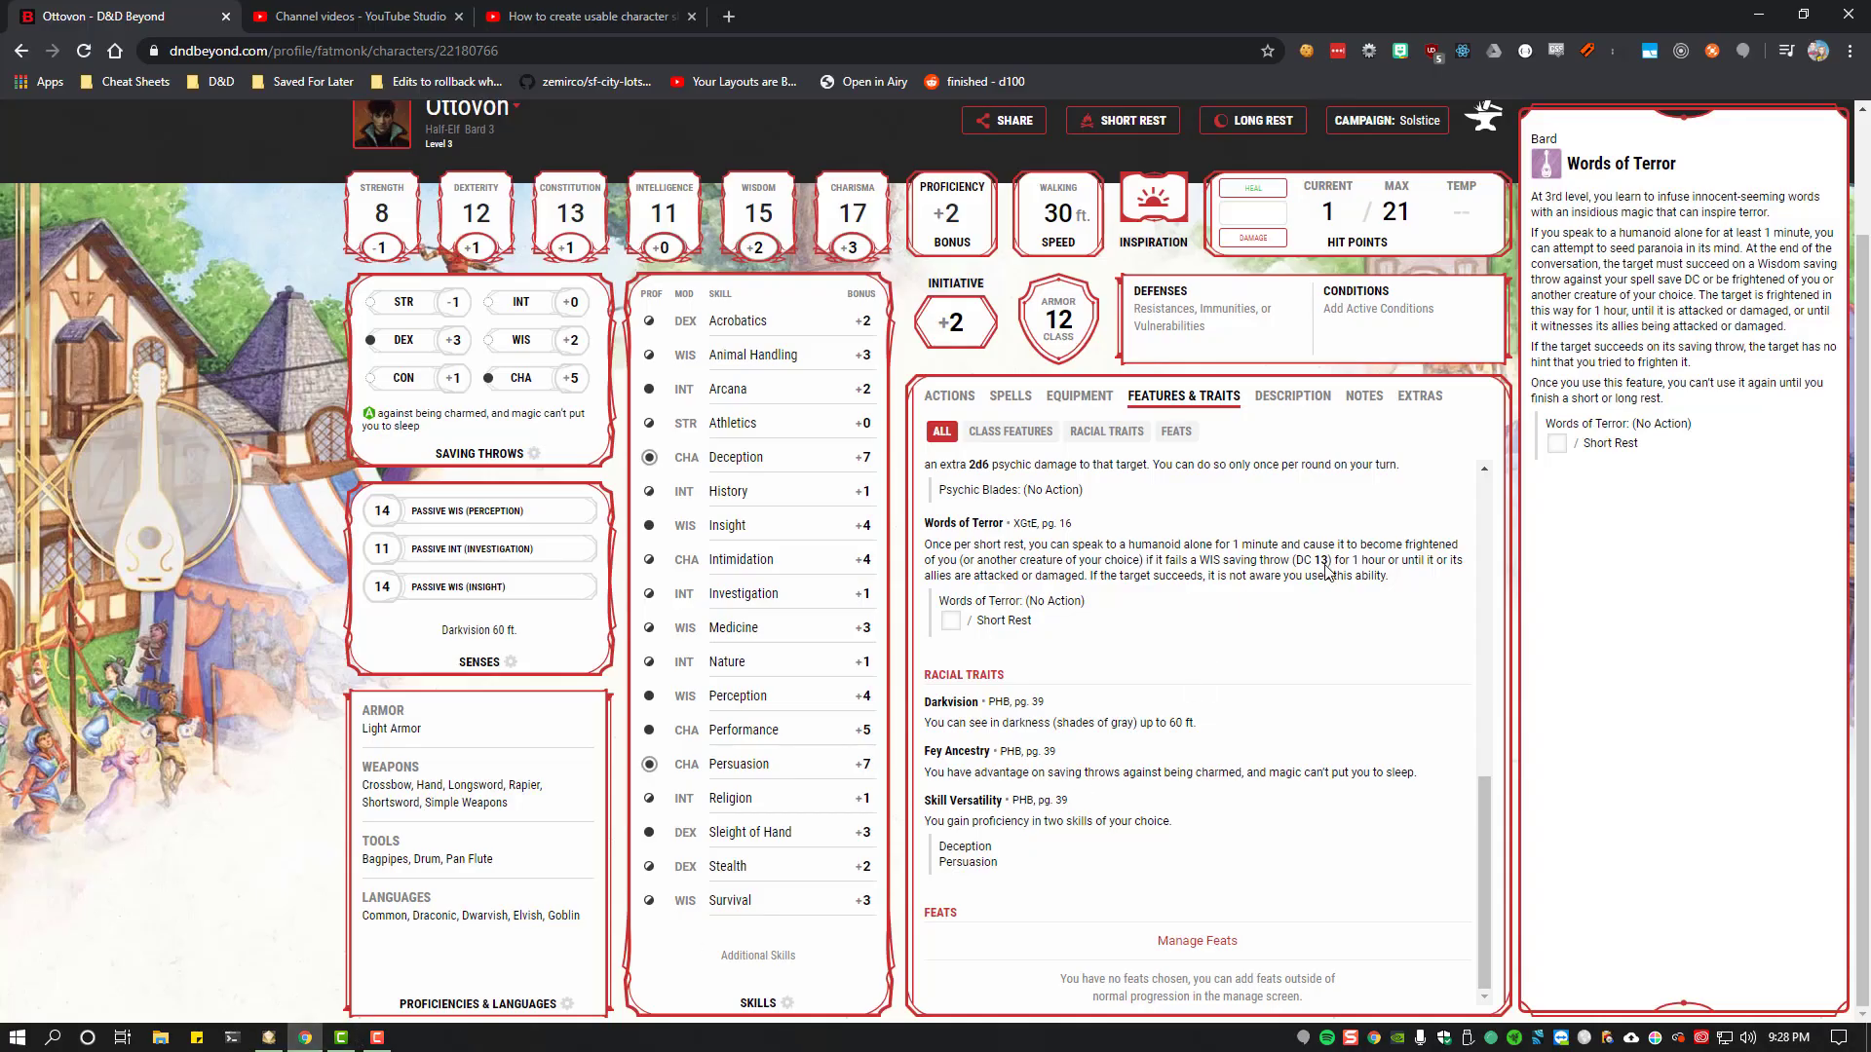
pyautogui.moveTo(1325, 570)
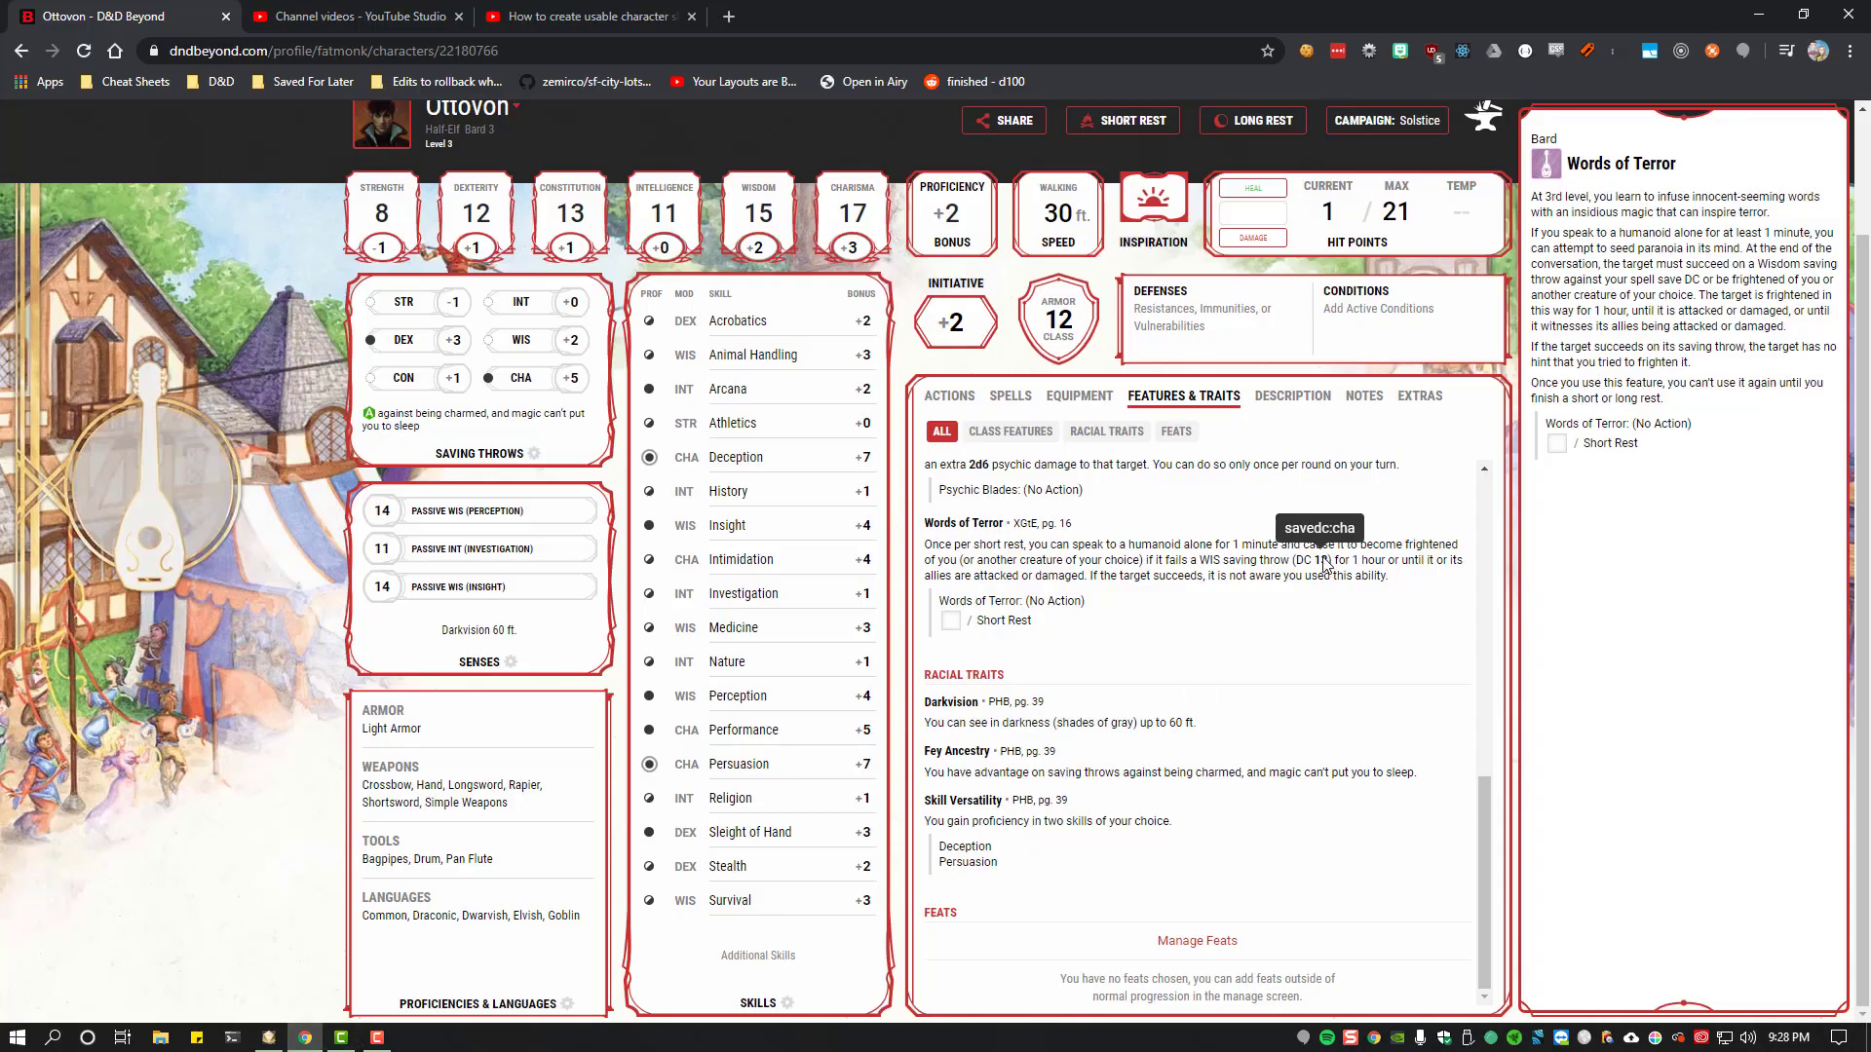
pyautogui.click(269, 1038)
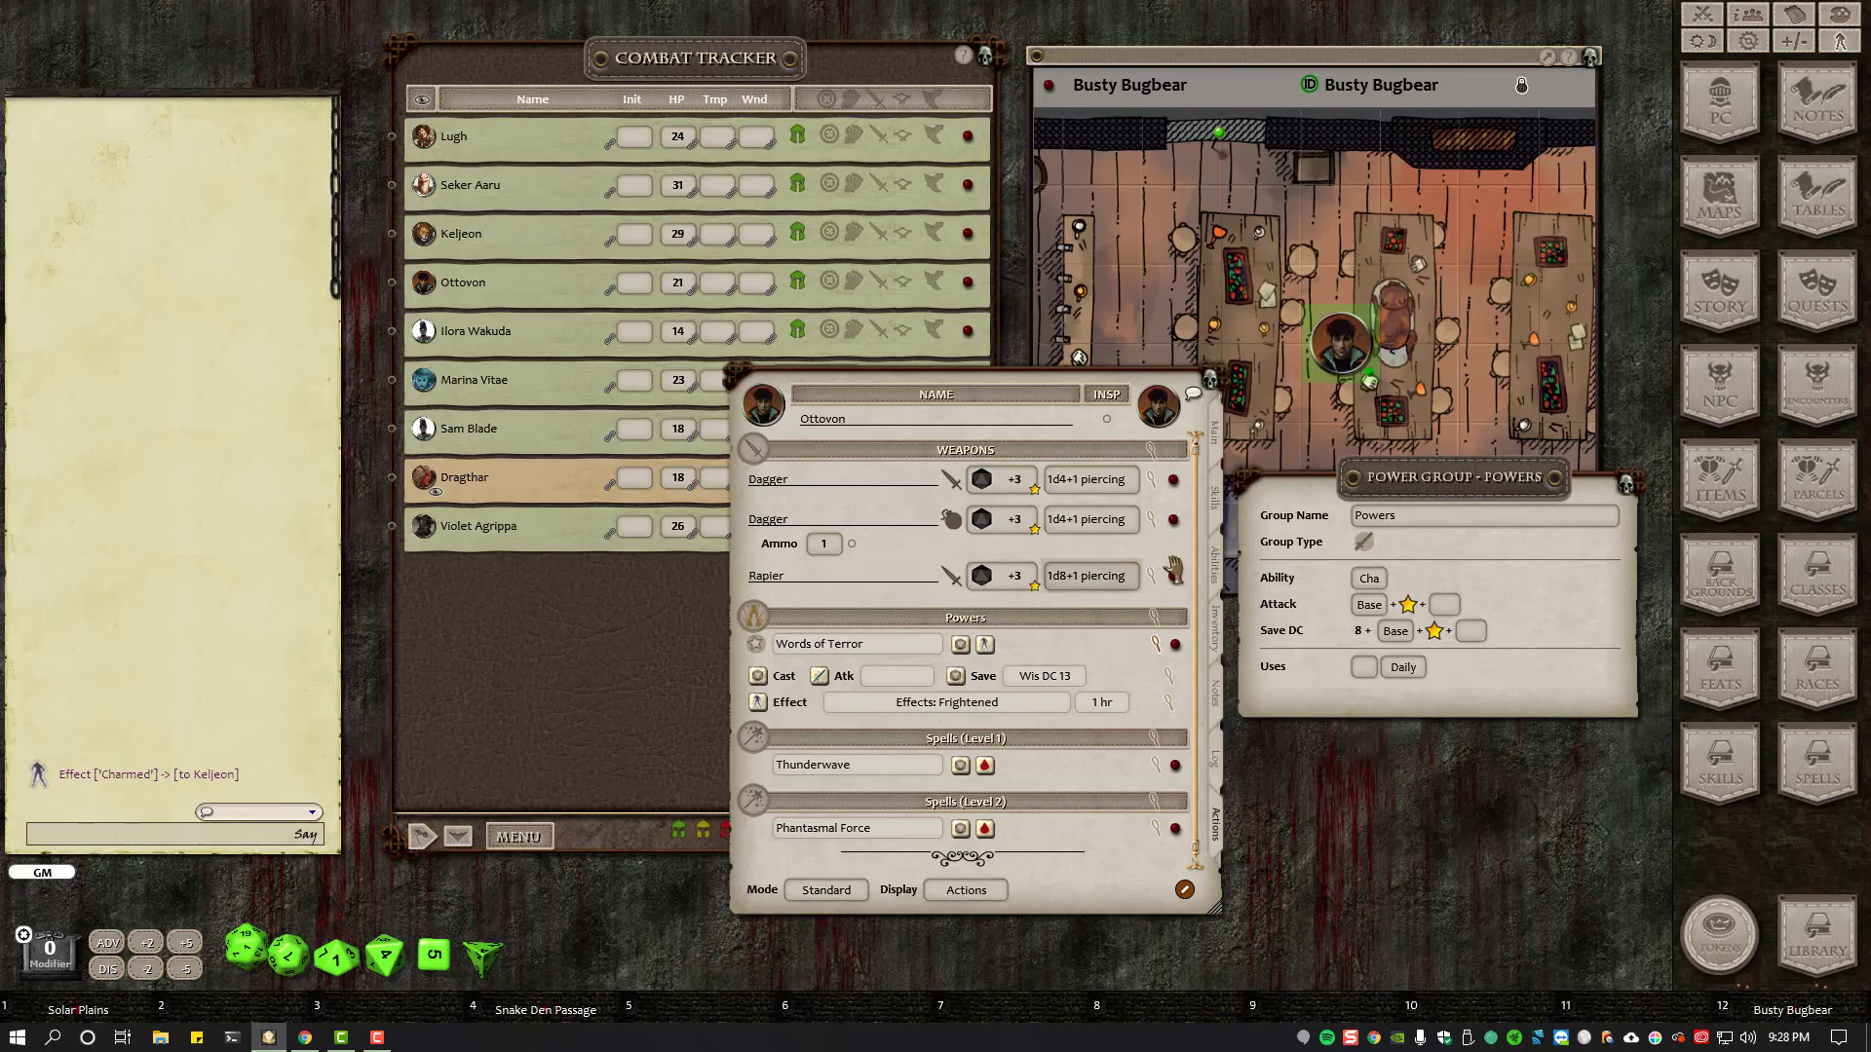
# - Clear the Powers group's ability, and try 8 + Ability as the Words of Terror save DC base before restoring Group DC
pyautogui.click(1378, 580)
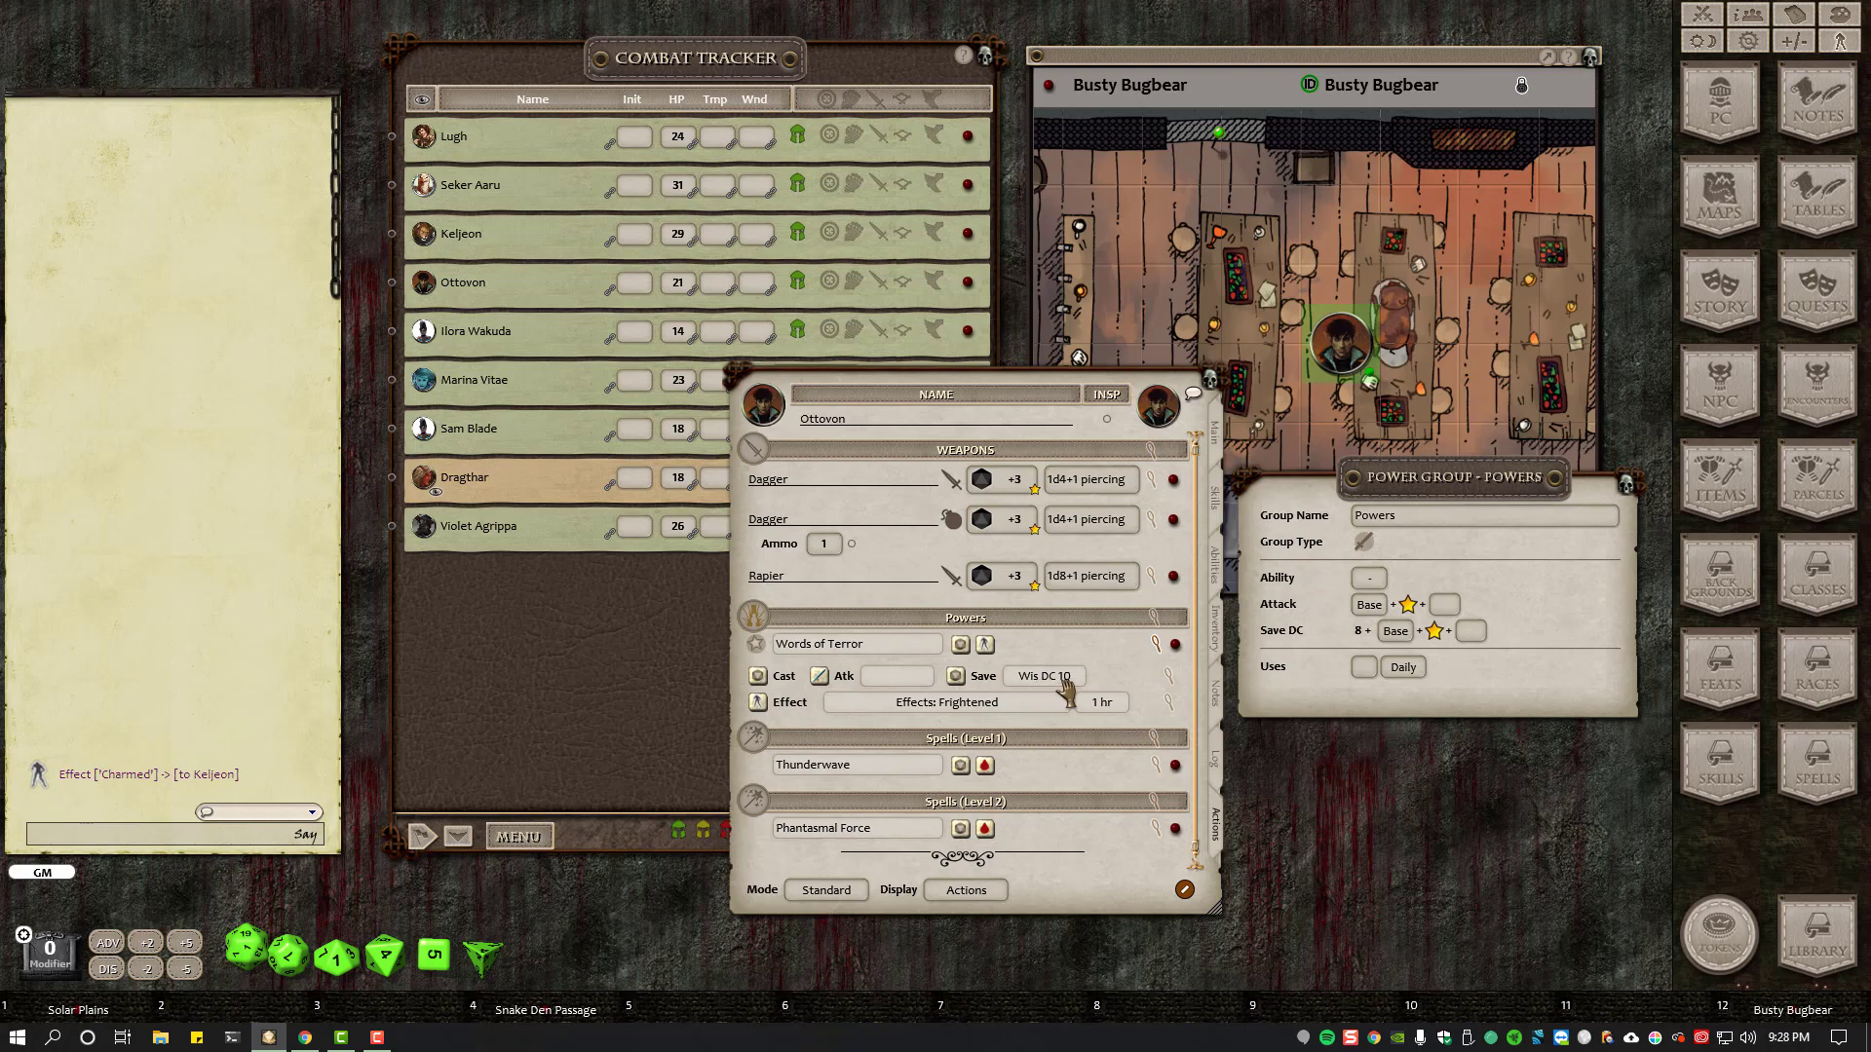
pyautogui.click(1170, 682)
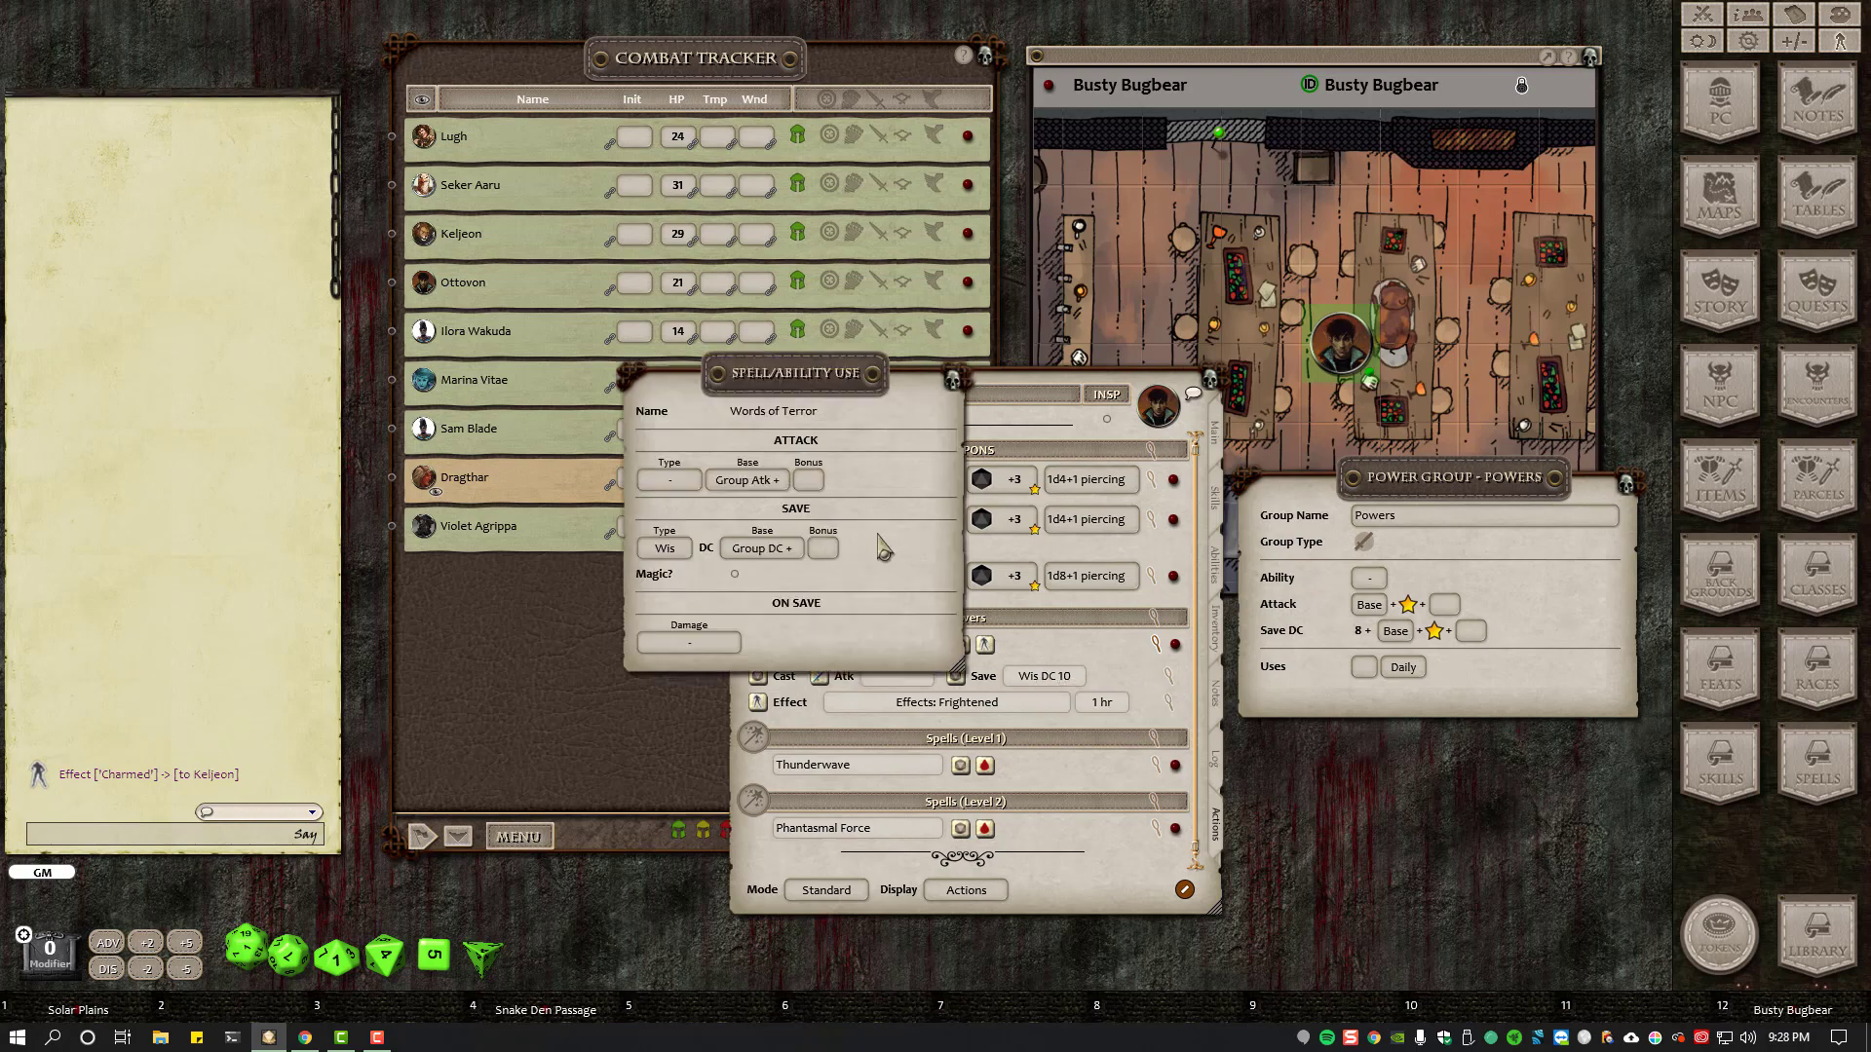
pyautogui.click(765, 550)
pyautogui.click(778, 553)
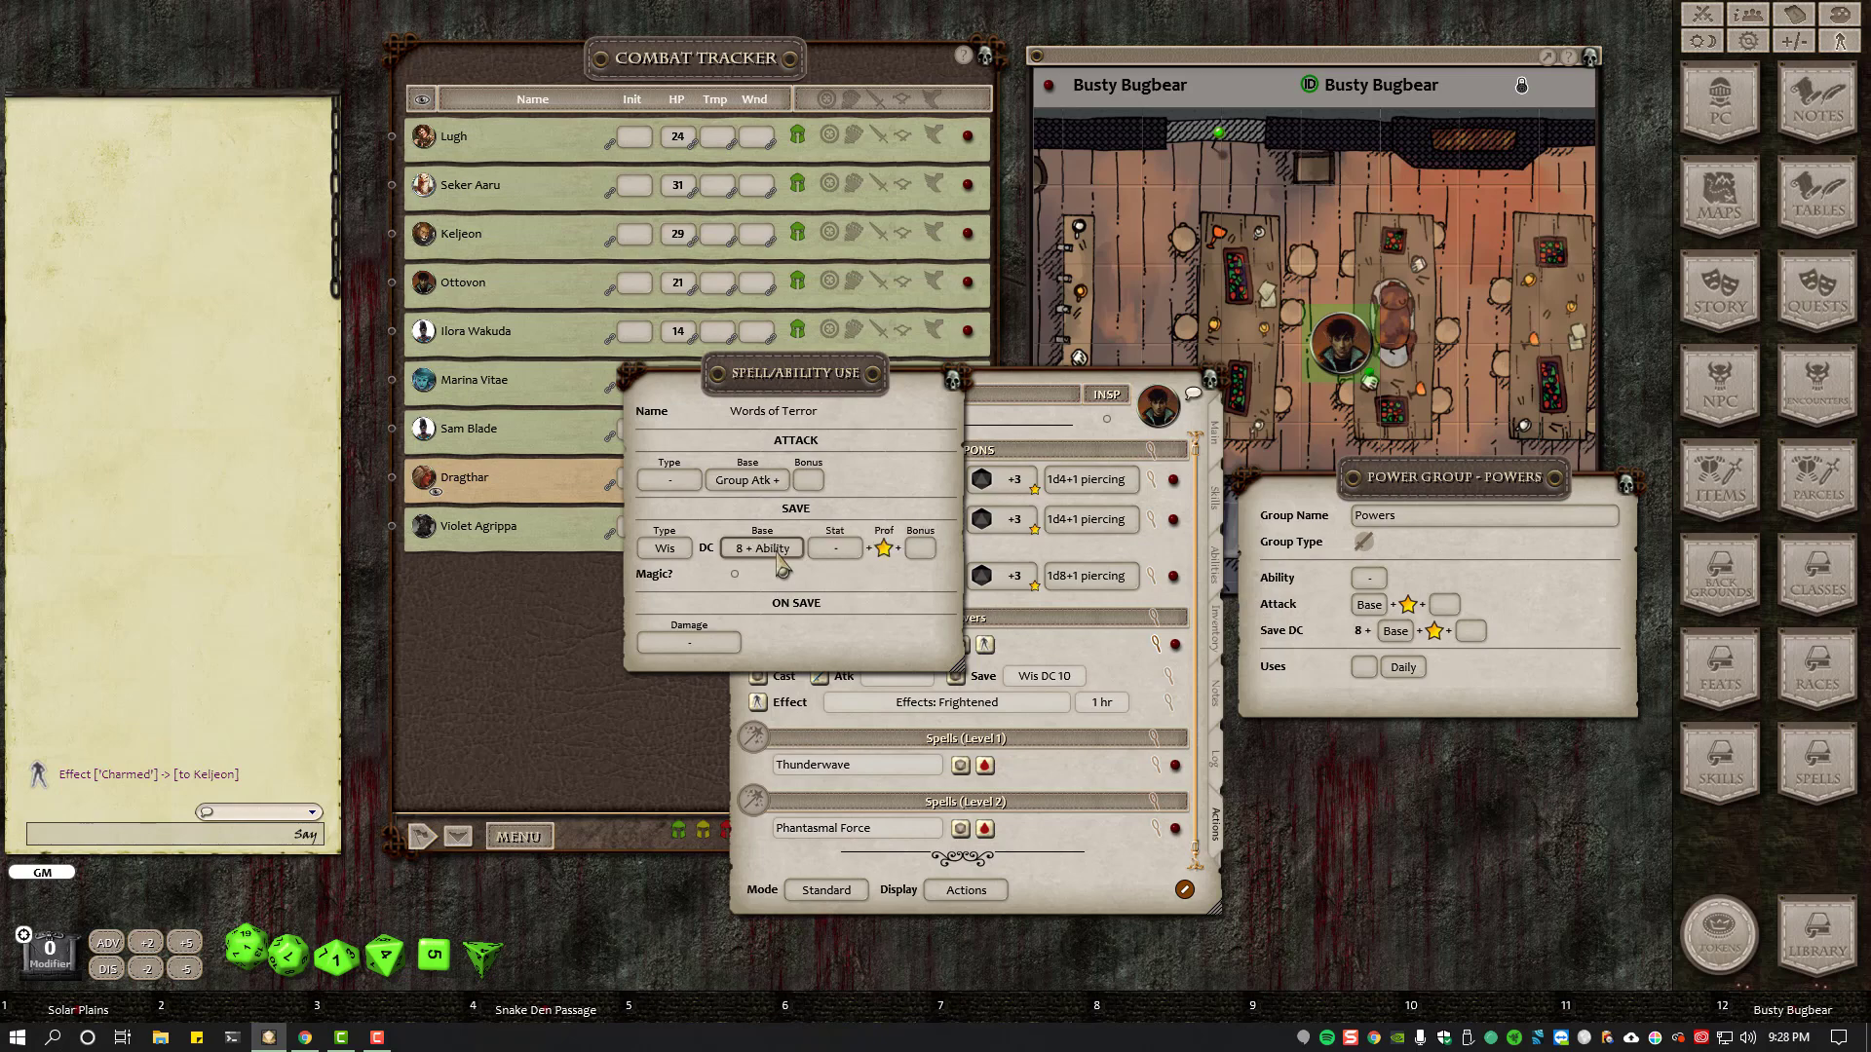
pyautogui.click(850, 557)
pyautogui.click(850, 558)
pyautogui.click(766, 552)
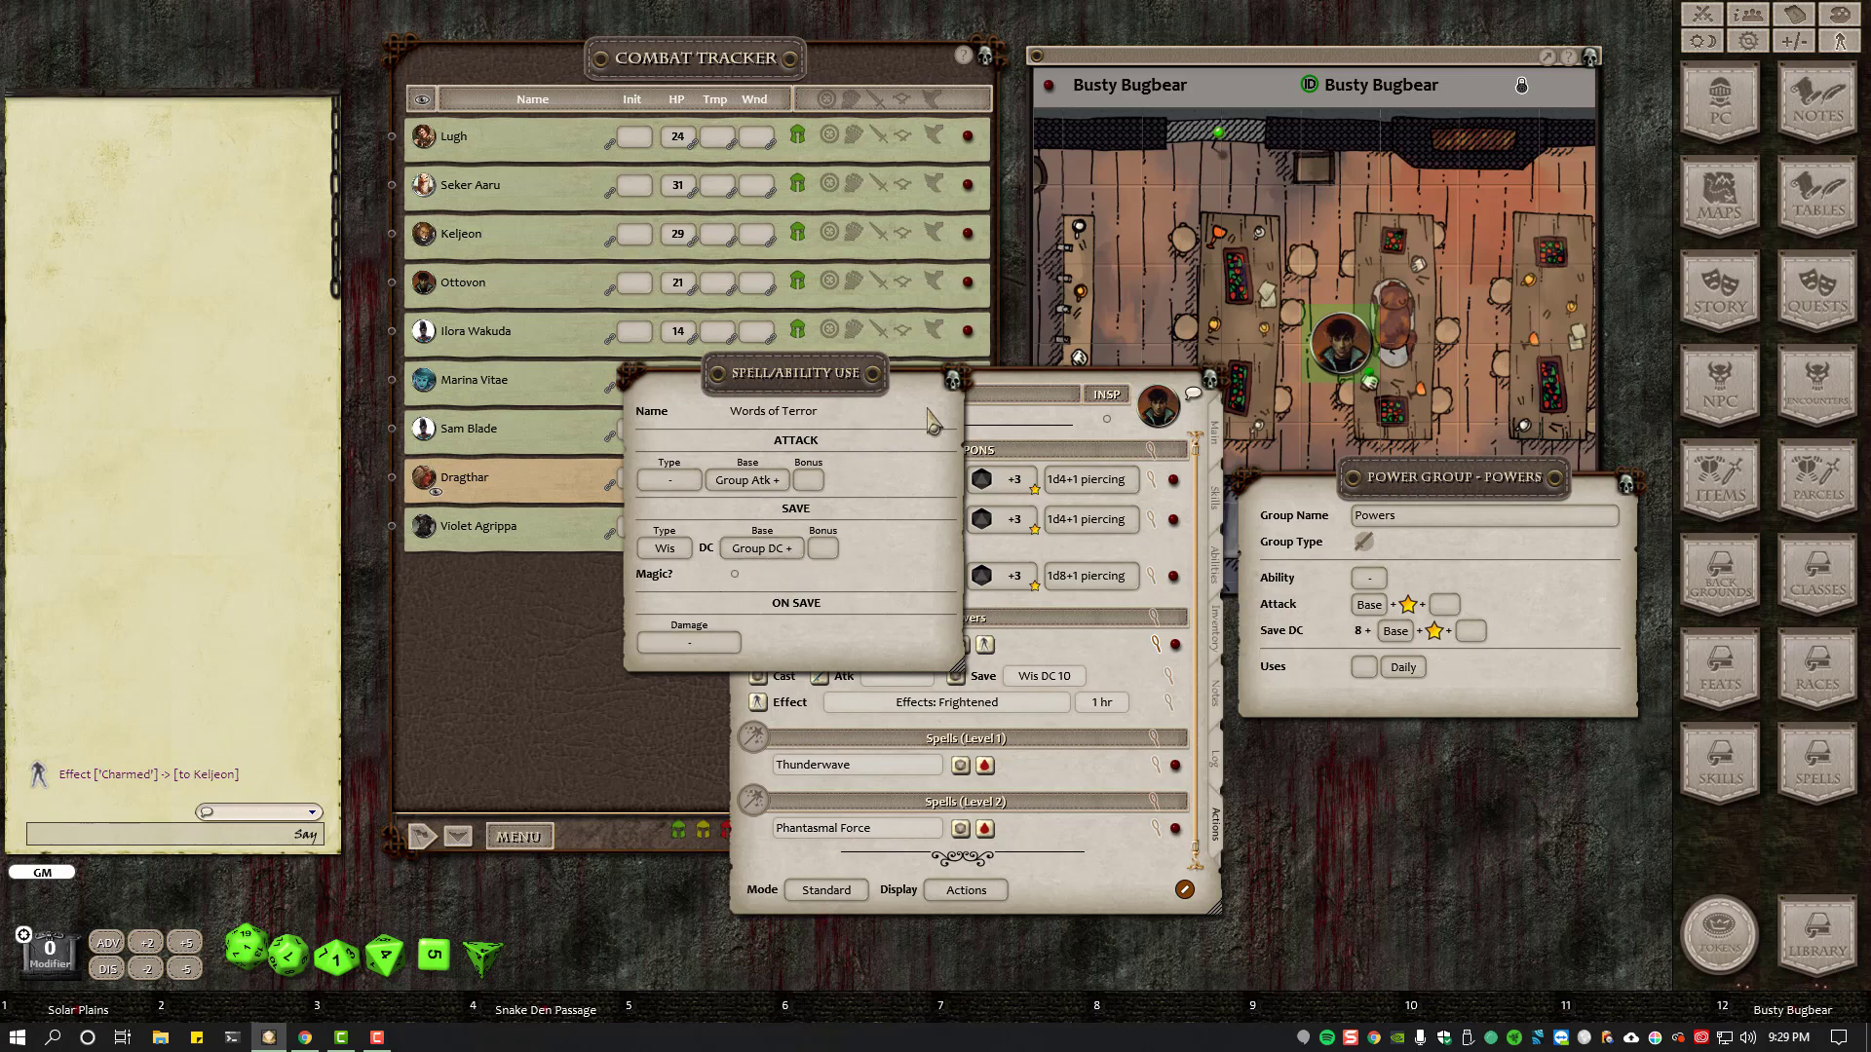
pyautogui.click(953, 380)
# - Set the Powers group's ability to Cha and close the group settings
pyautogui.click(1370, 578)
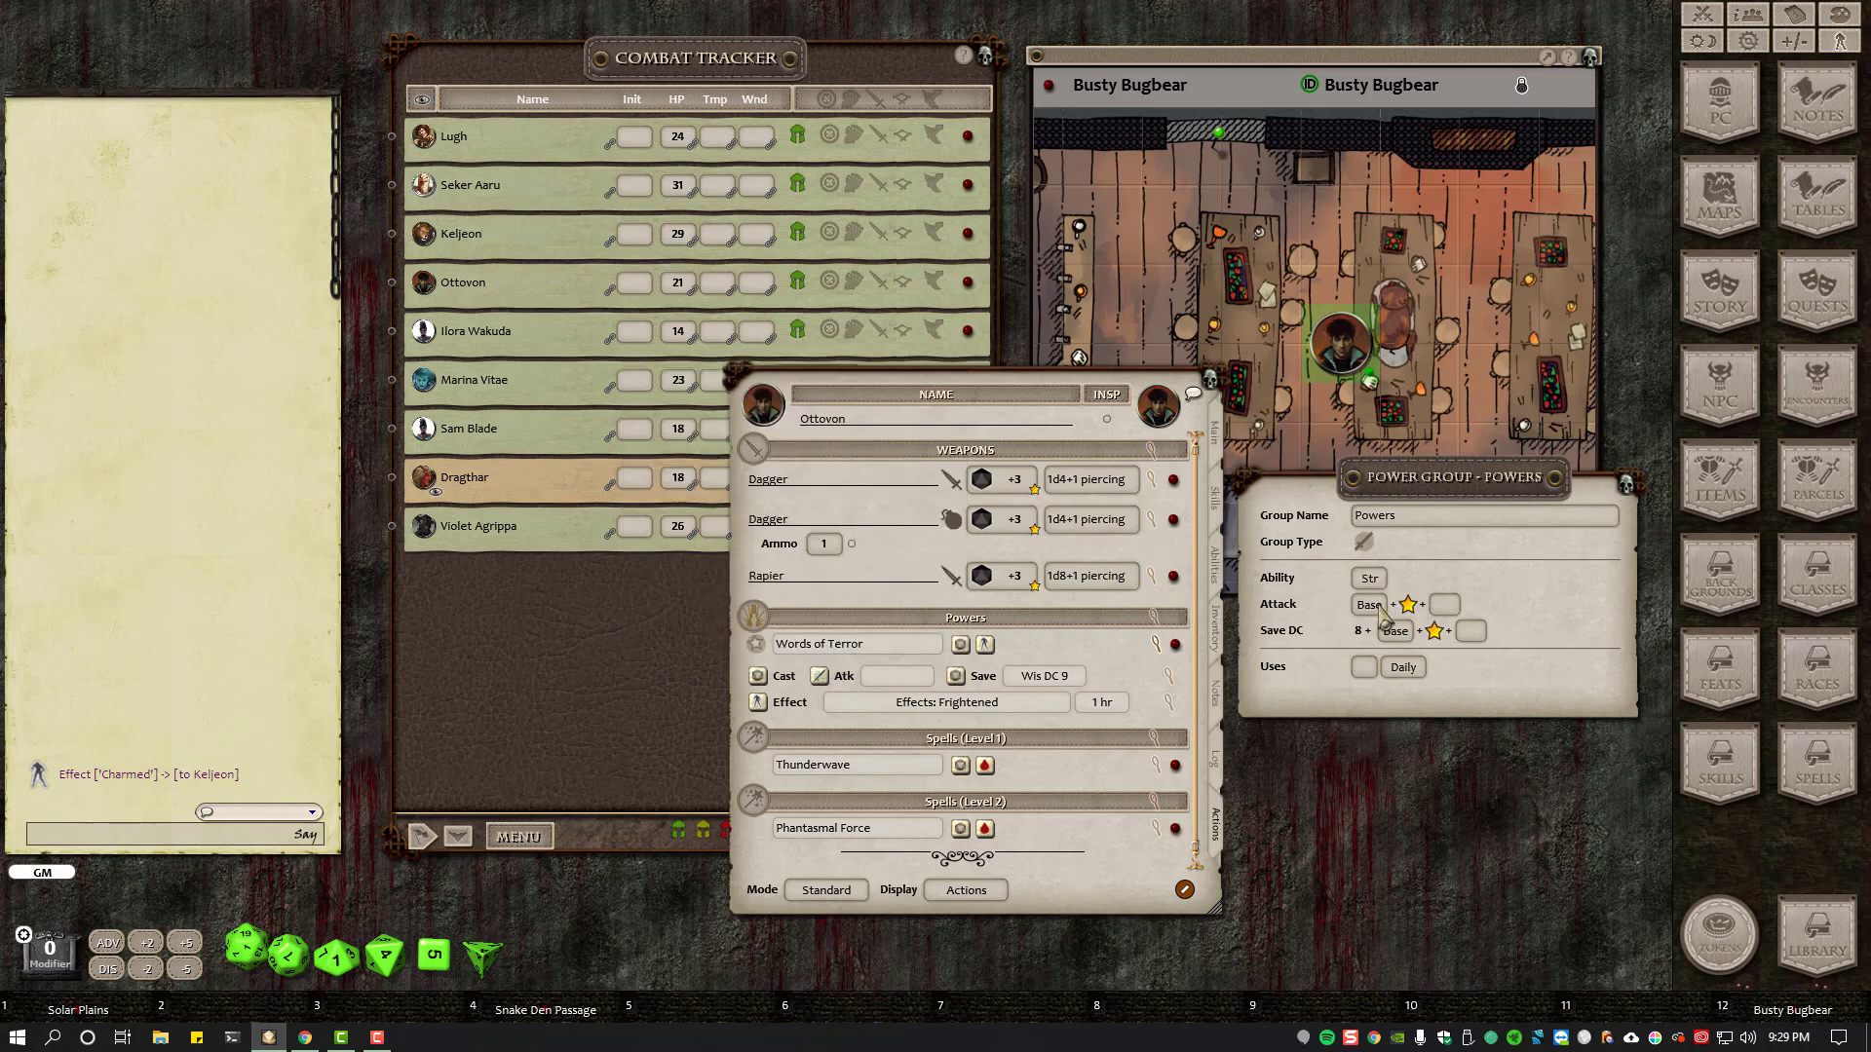
pyautogui.click(1380, 583)
pyautogui.click(1381, 585)
pyautogui.click(1381, 584)
pyautogui.click(1370, 581)
pyautogui.click(1370, 581)
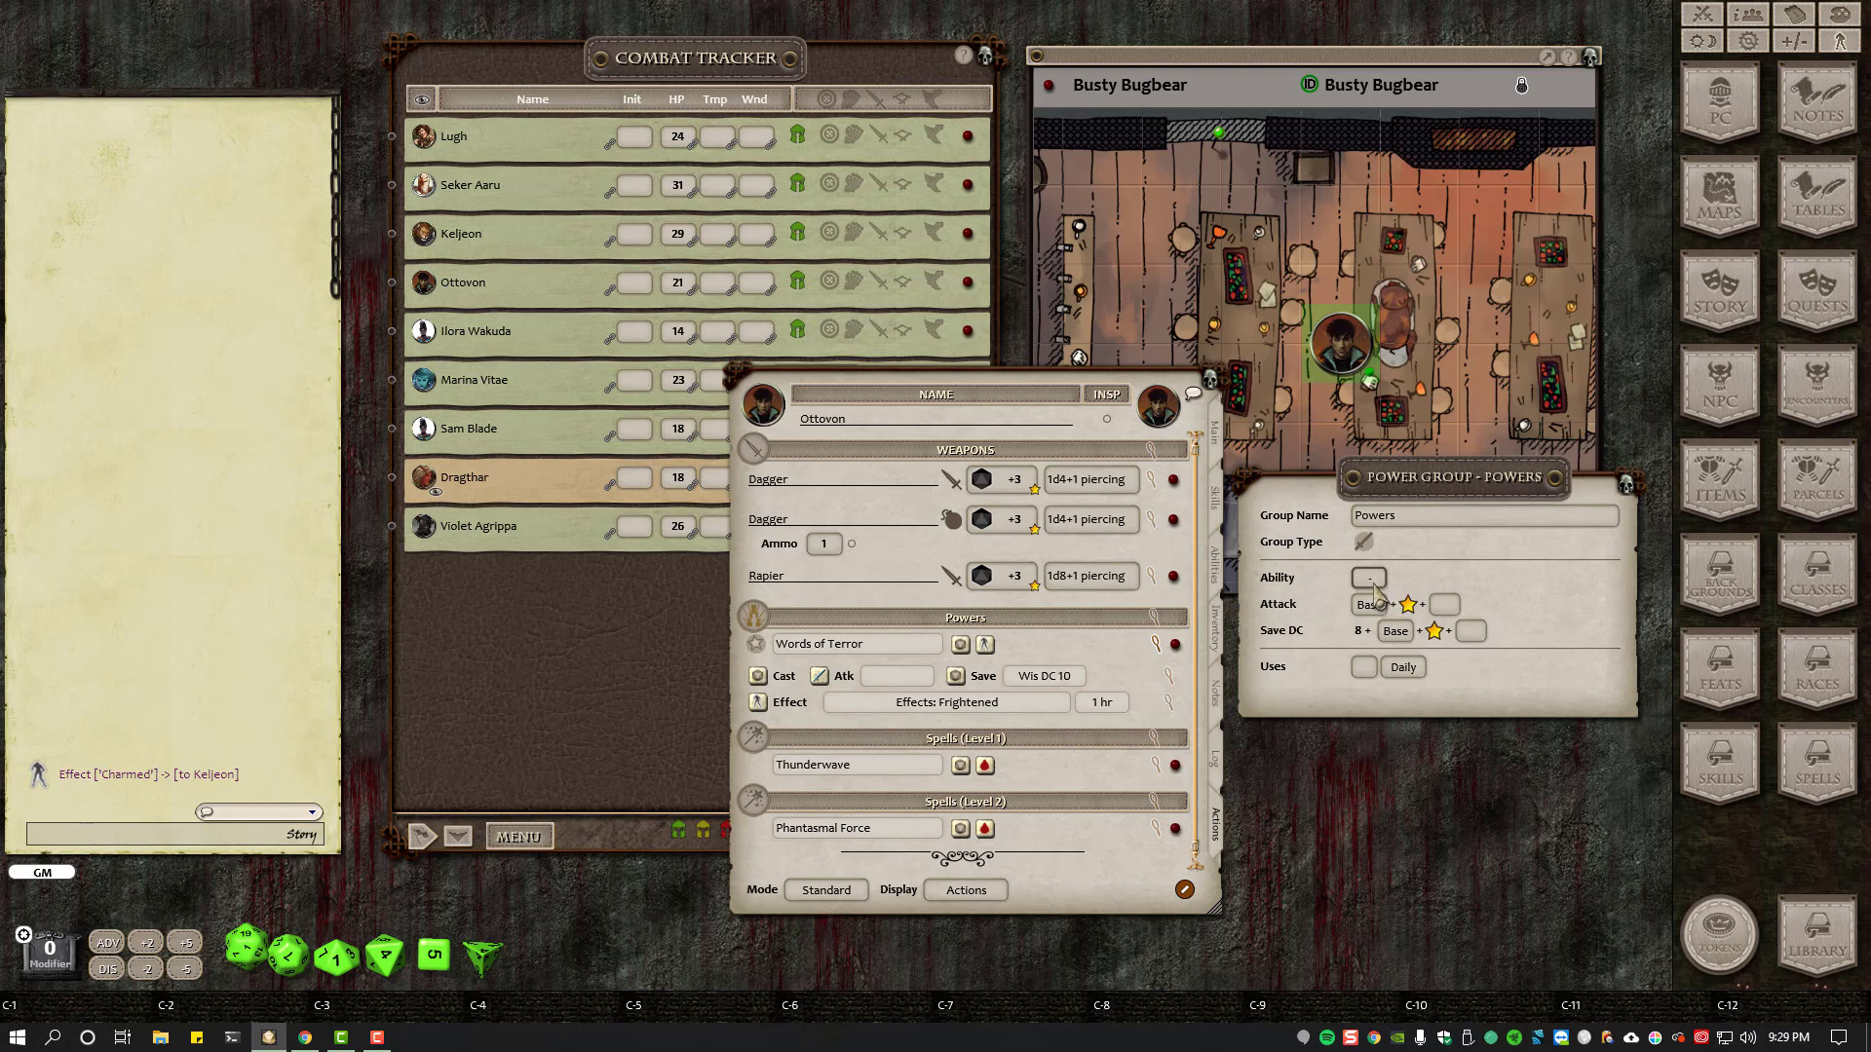
pyautogui.click(1371, 581)
pyautogui.click(1371, 581)
pyautogui.click(1370, 581)
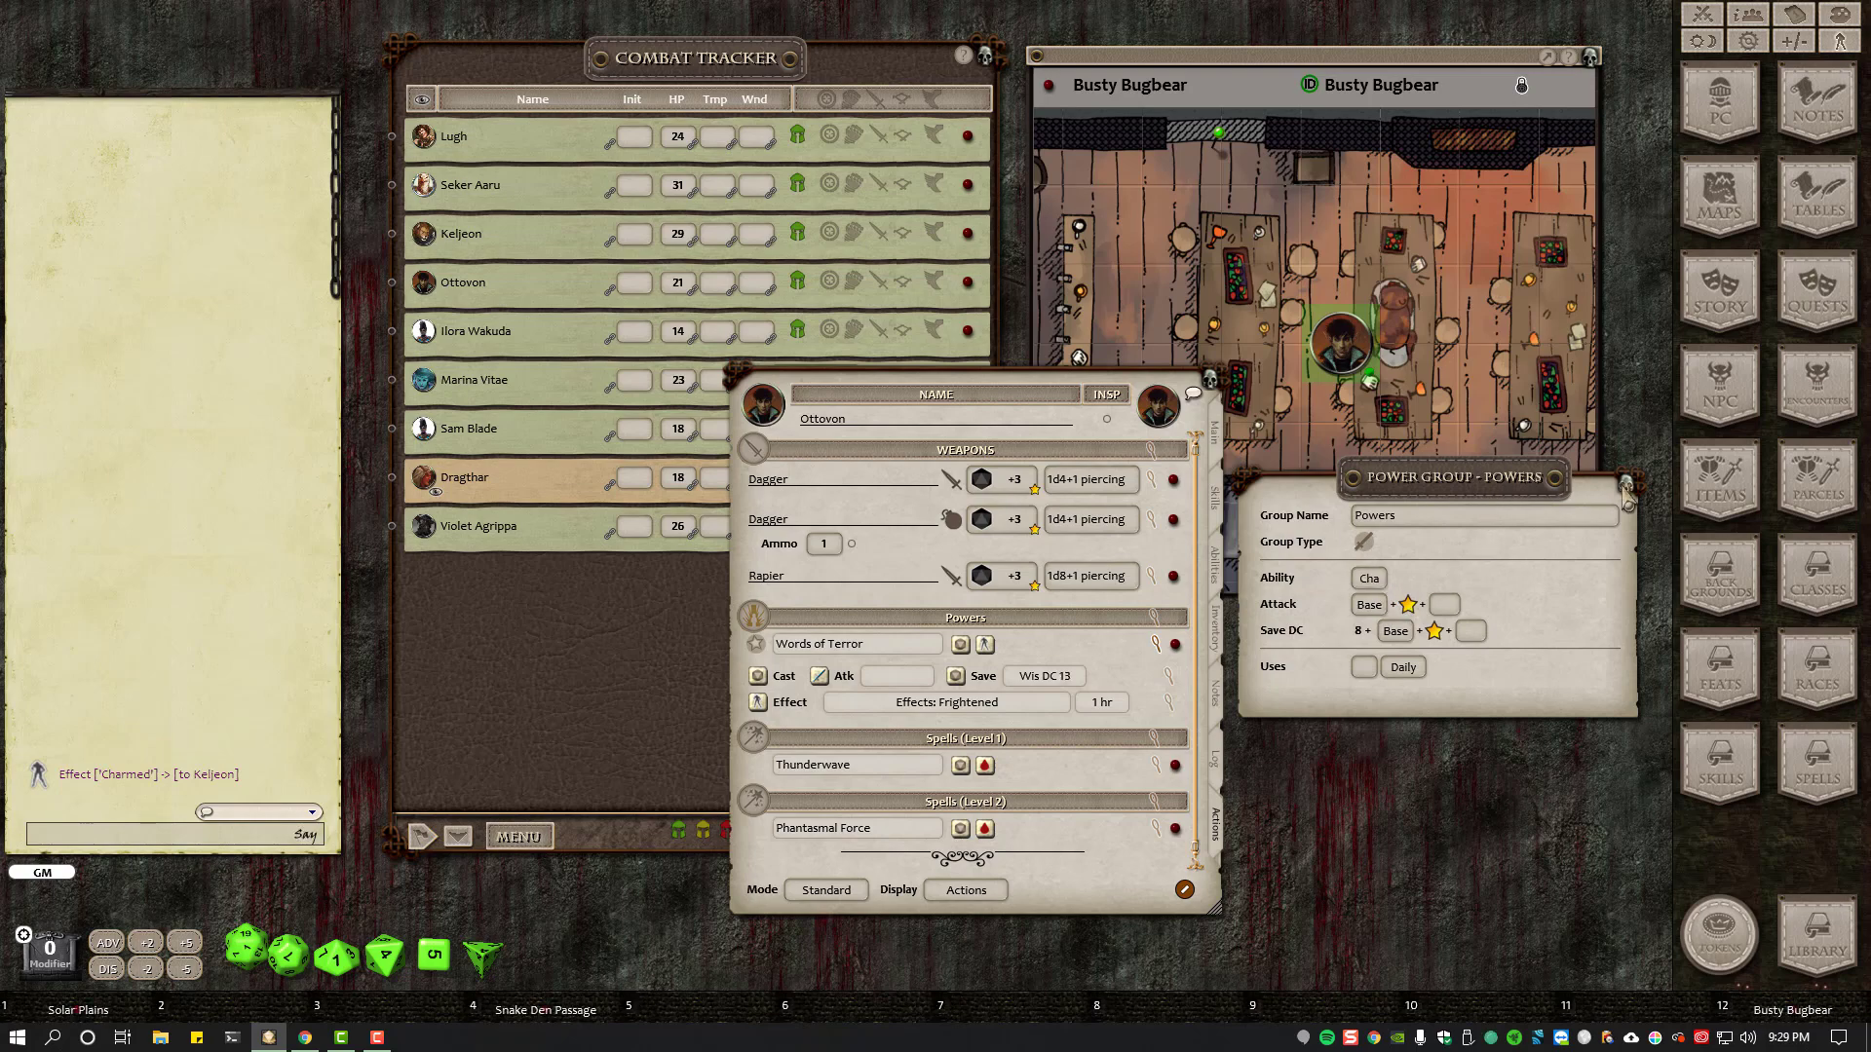
pyautogui.click(1625, 484)
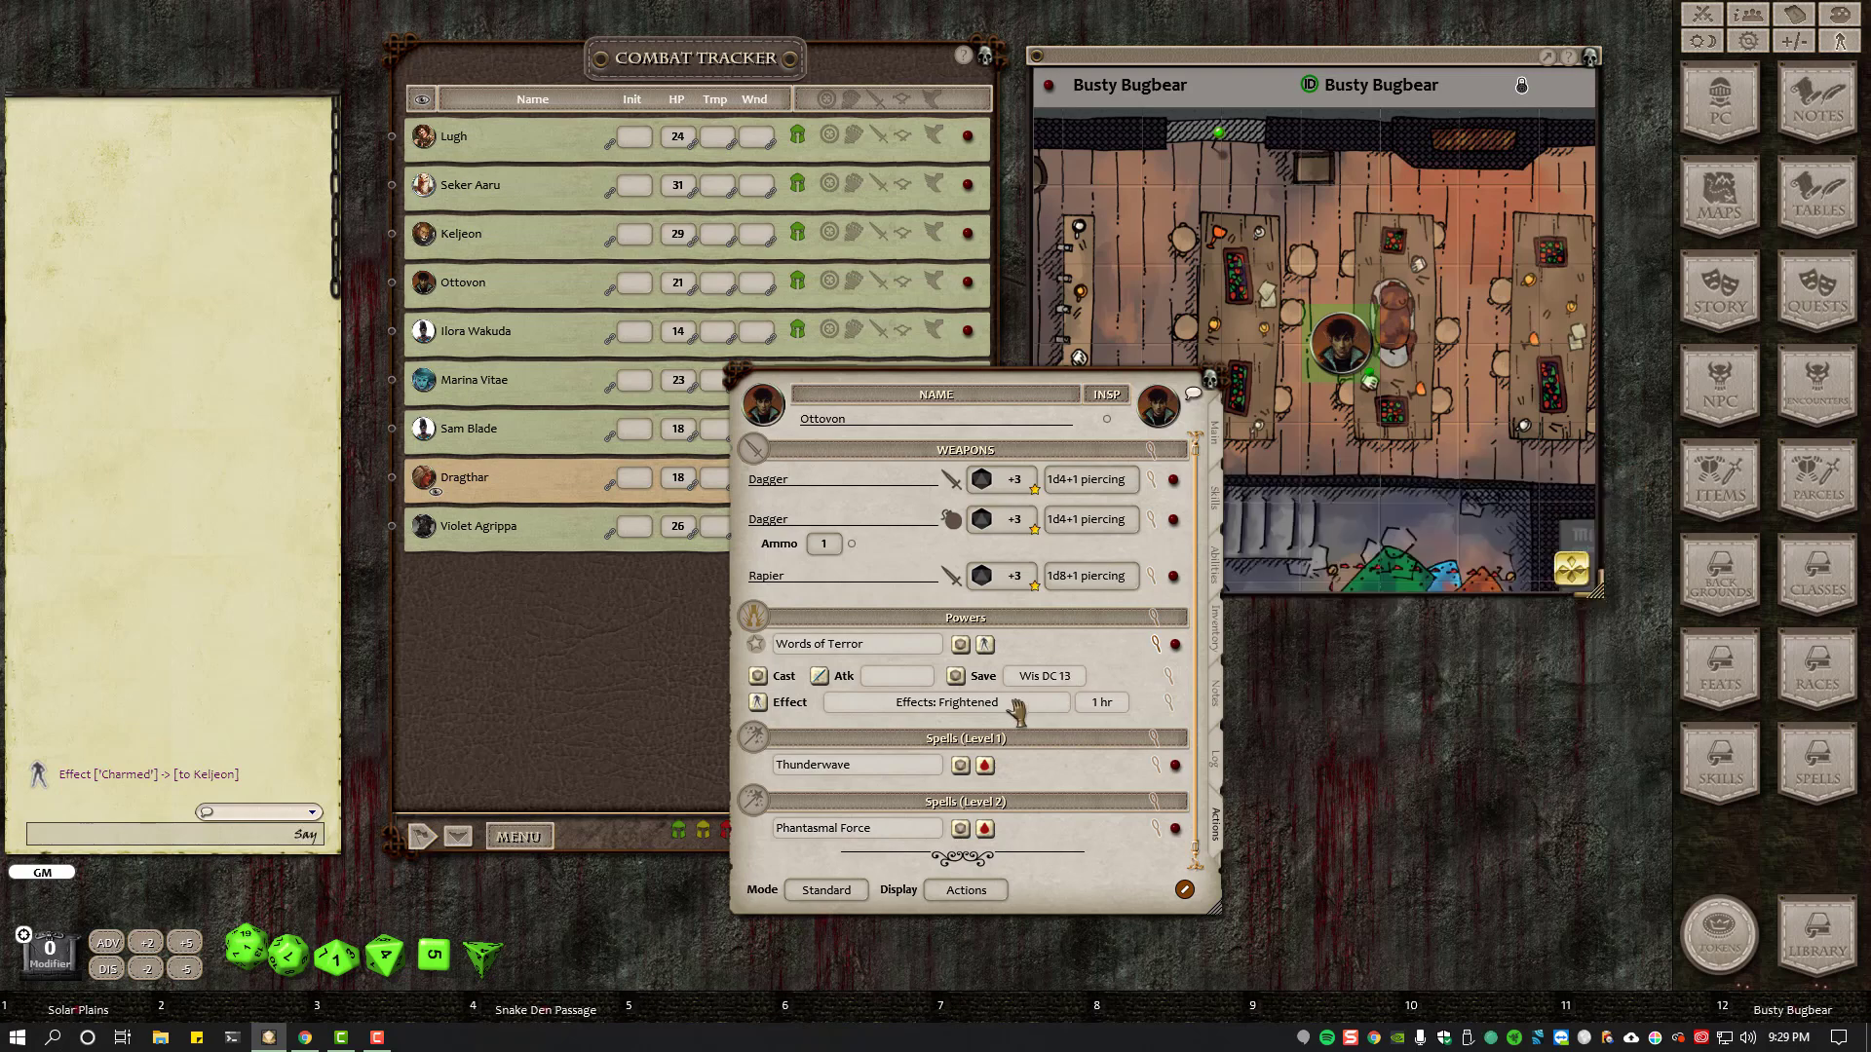
# - Check the Spells group settings, and collapse the Words of Terror details on Ottovon's sheet
pyautogui.click(1153, 737)
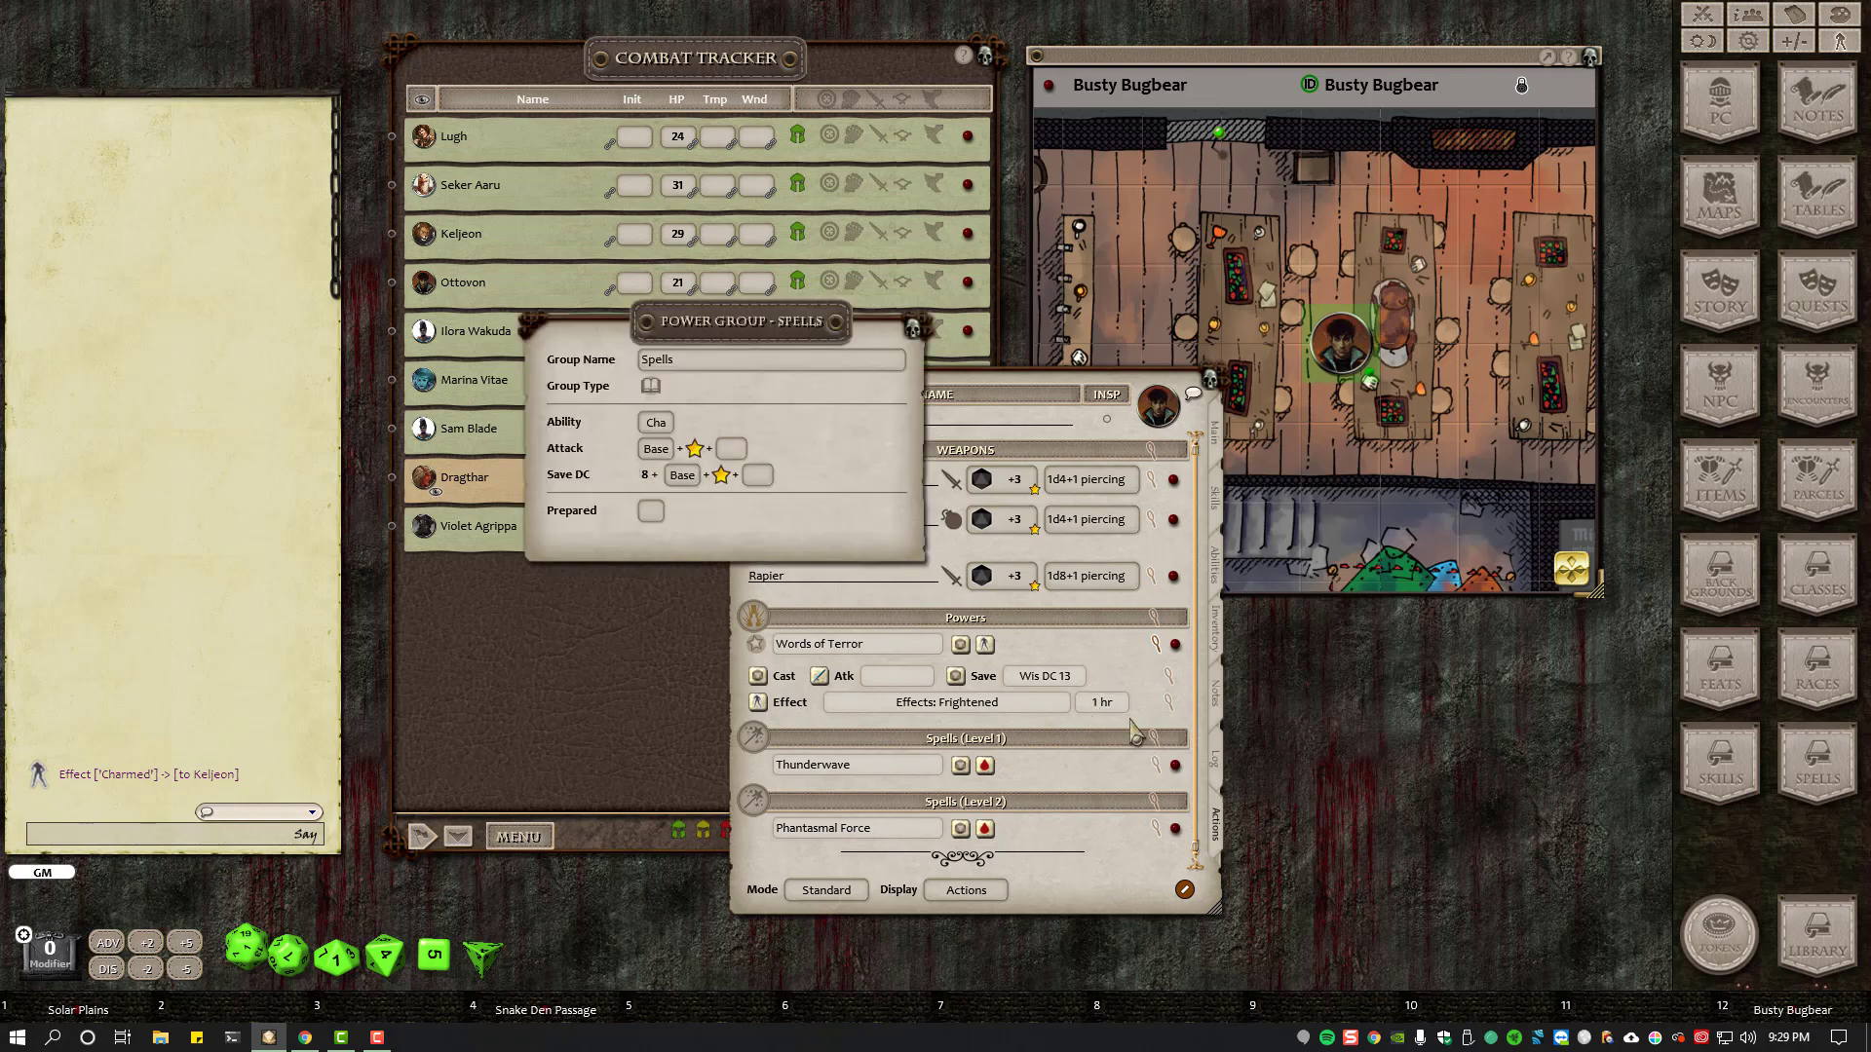
pyautogui.click(922, 330)
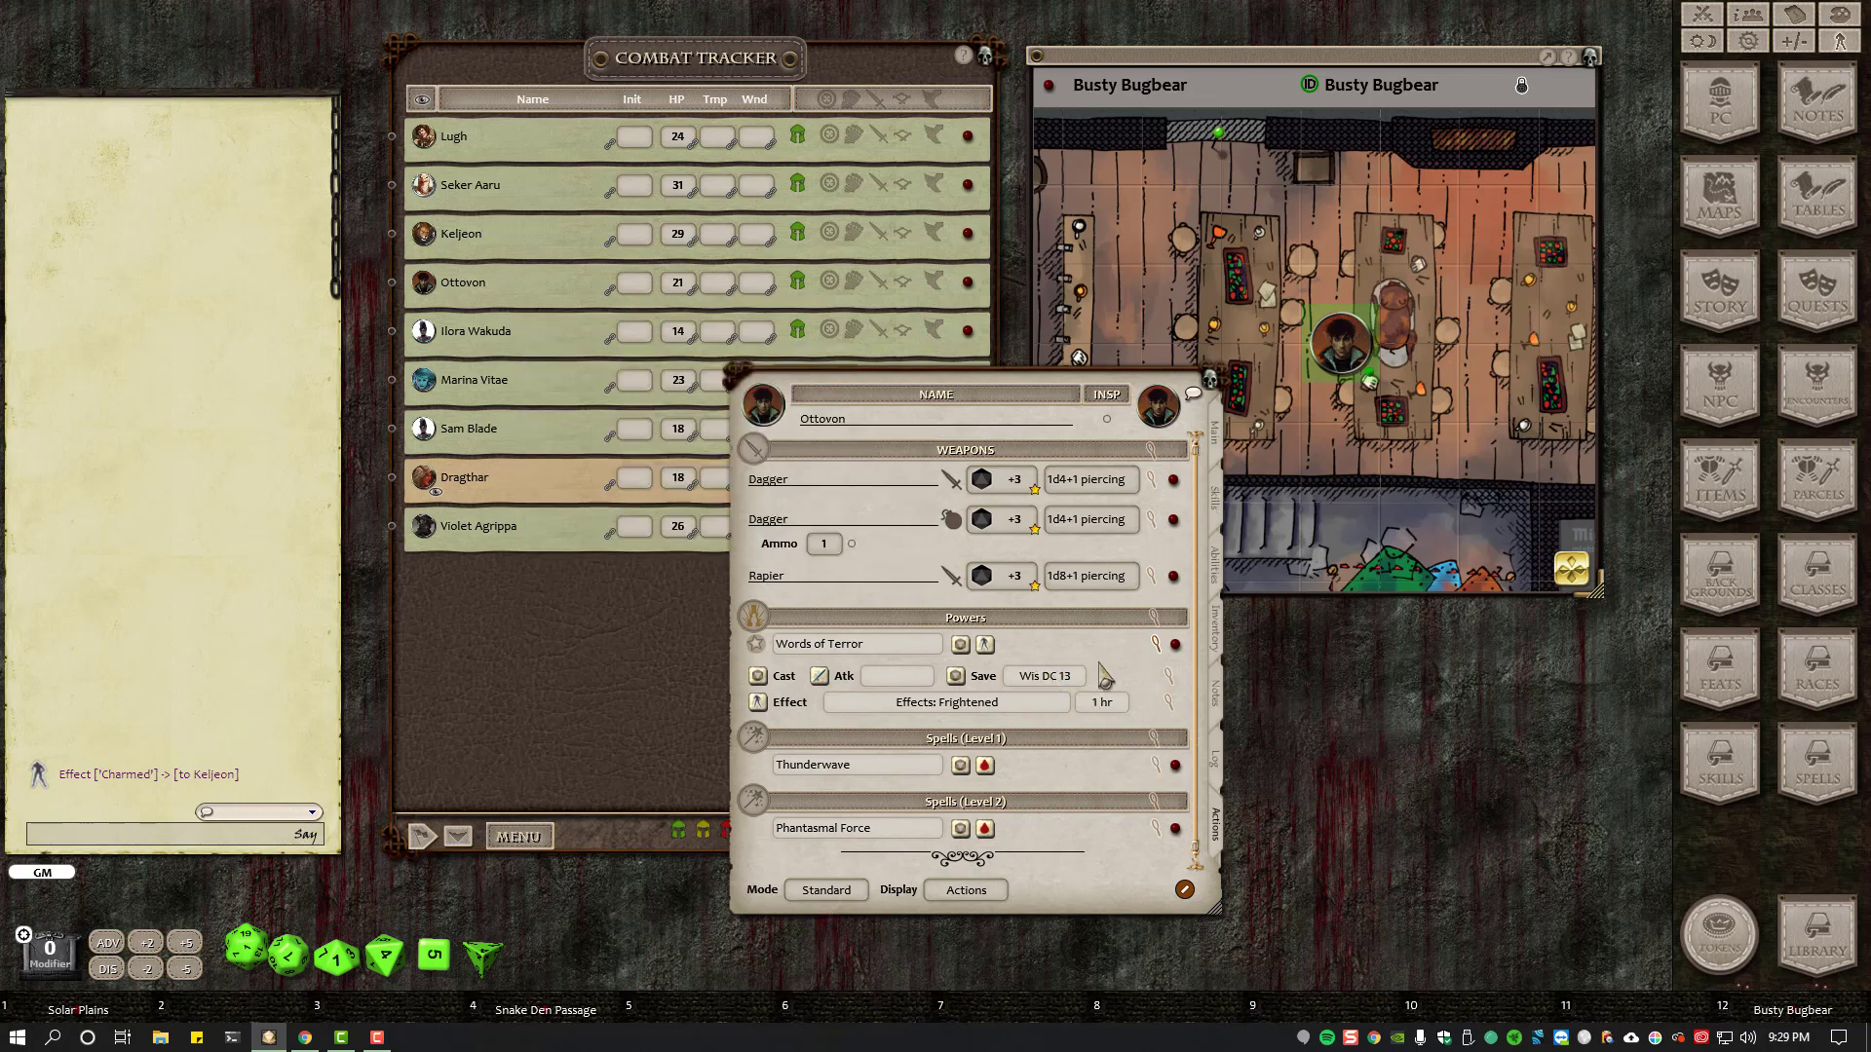
pyautogui.click(1156, 644)
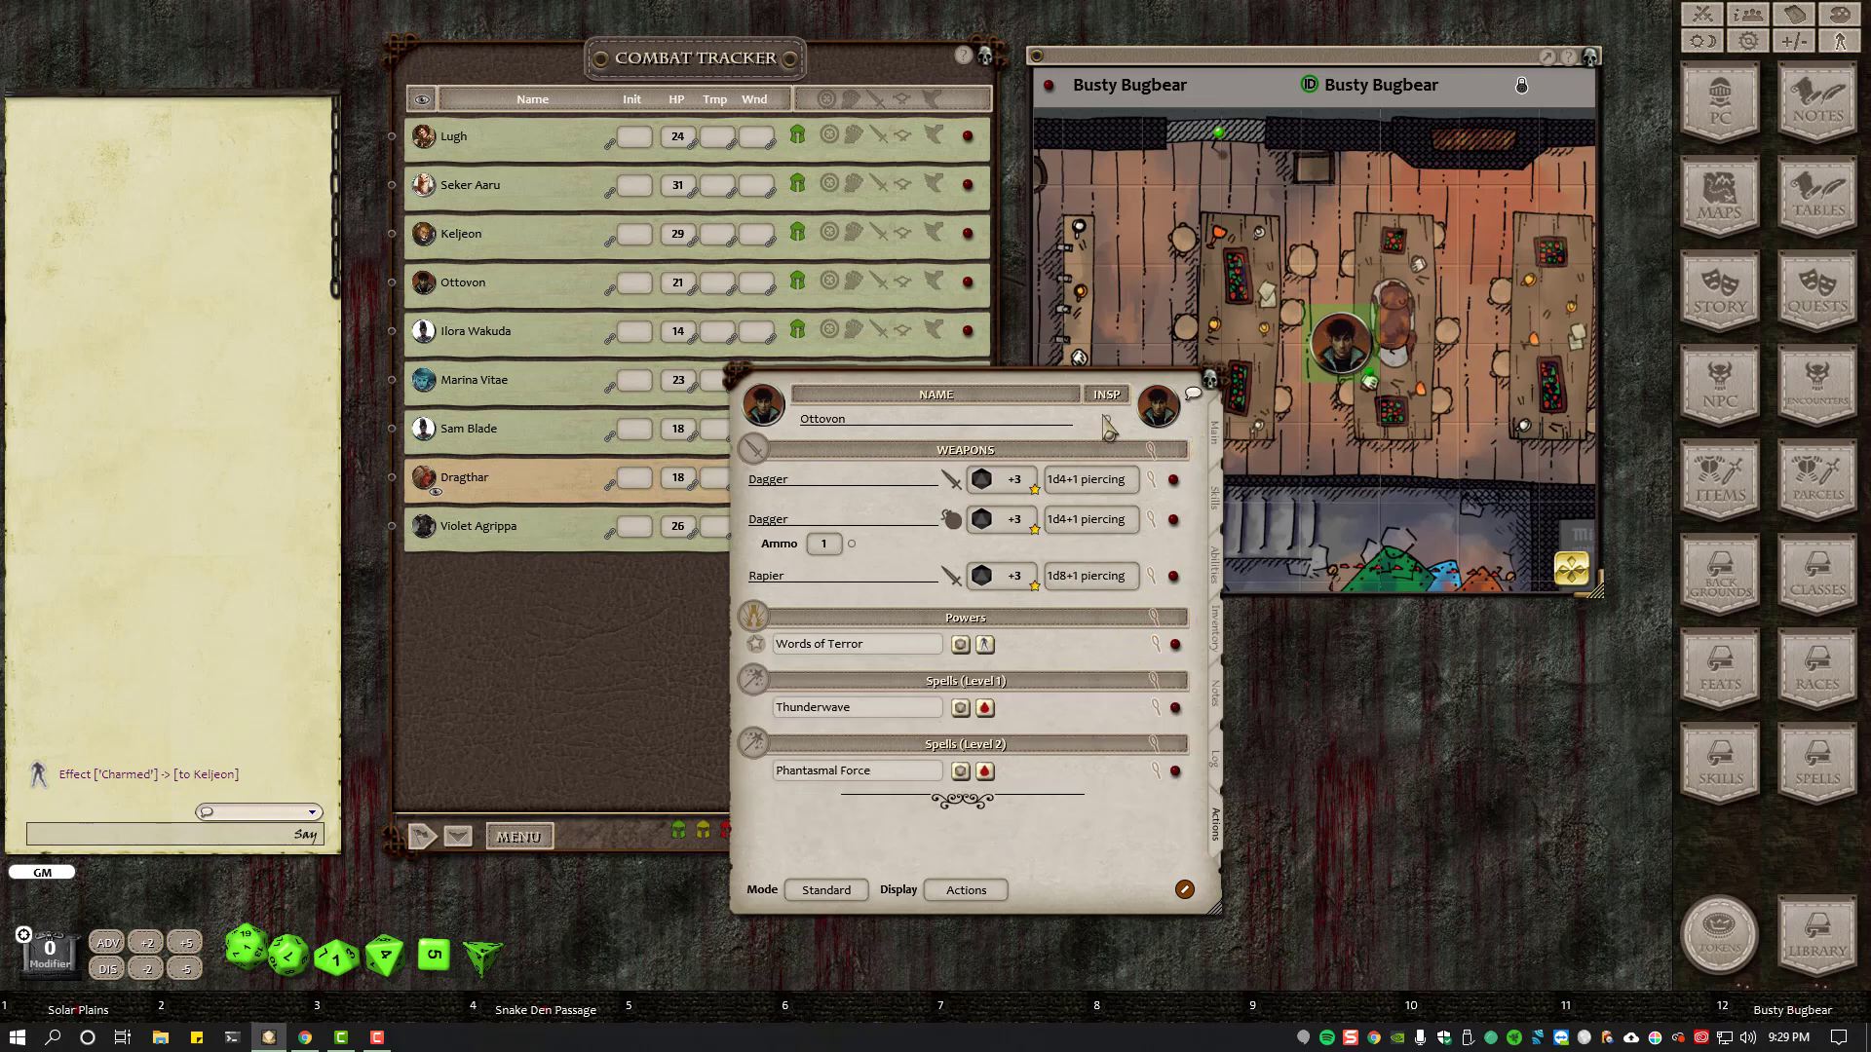
pyautogui.moveTo(1108, 425); pyautogui.dragTo(589, 416)
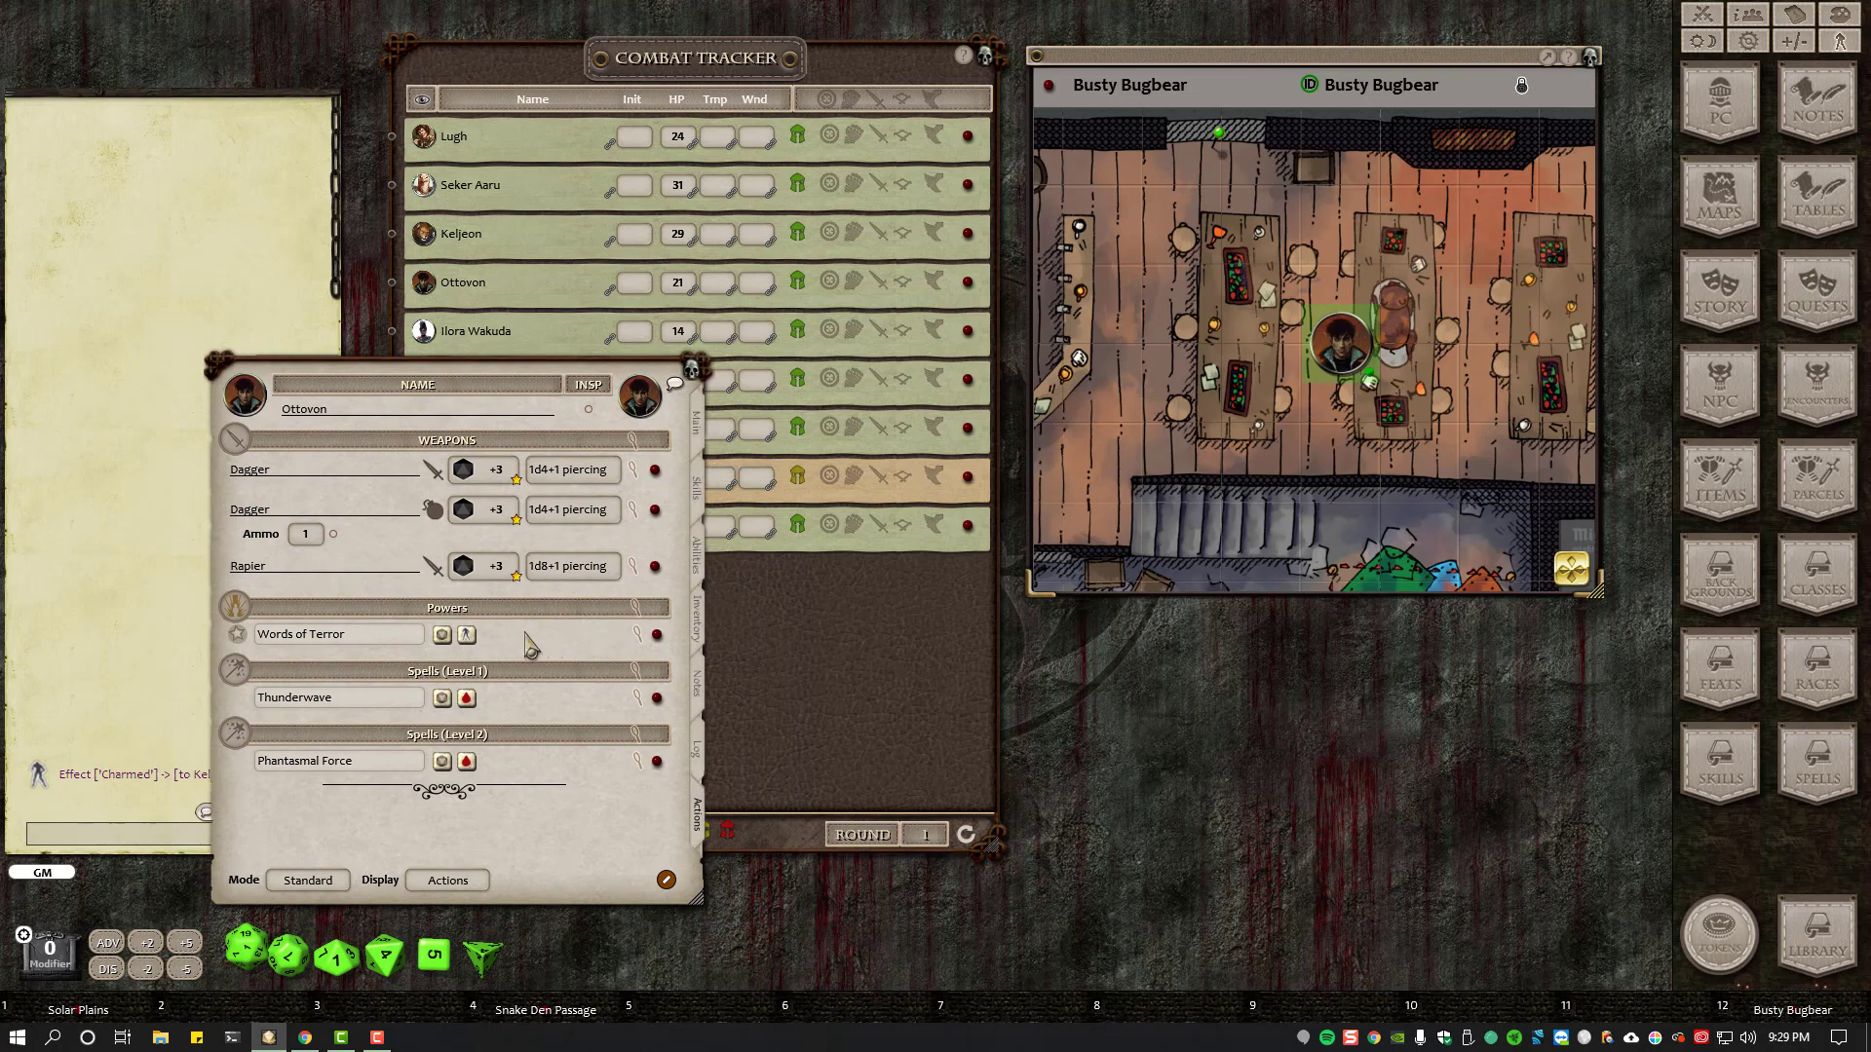
# - Switch the powers display to Summary and enter "Once per short rest, if they or a team" as the Words of Terror note
pyautogui.click(470, 881)
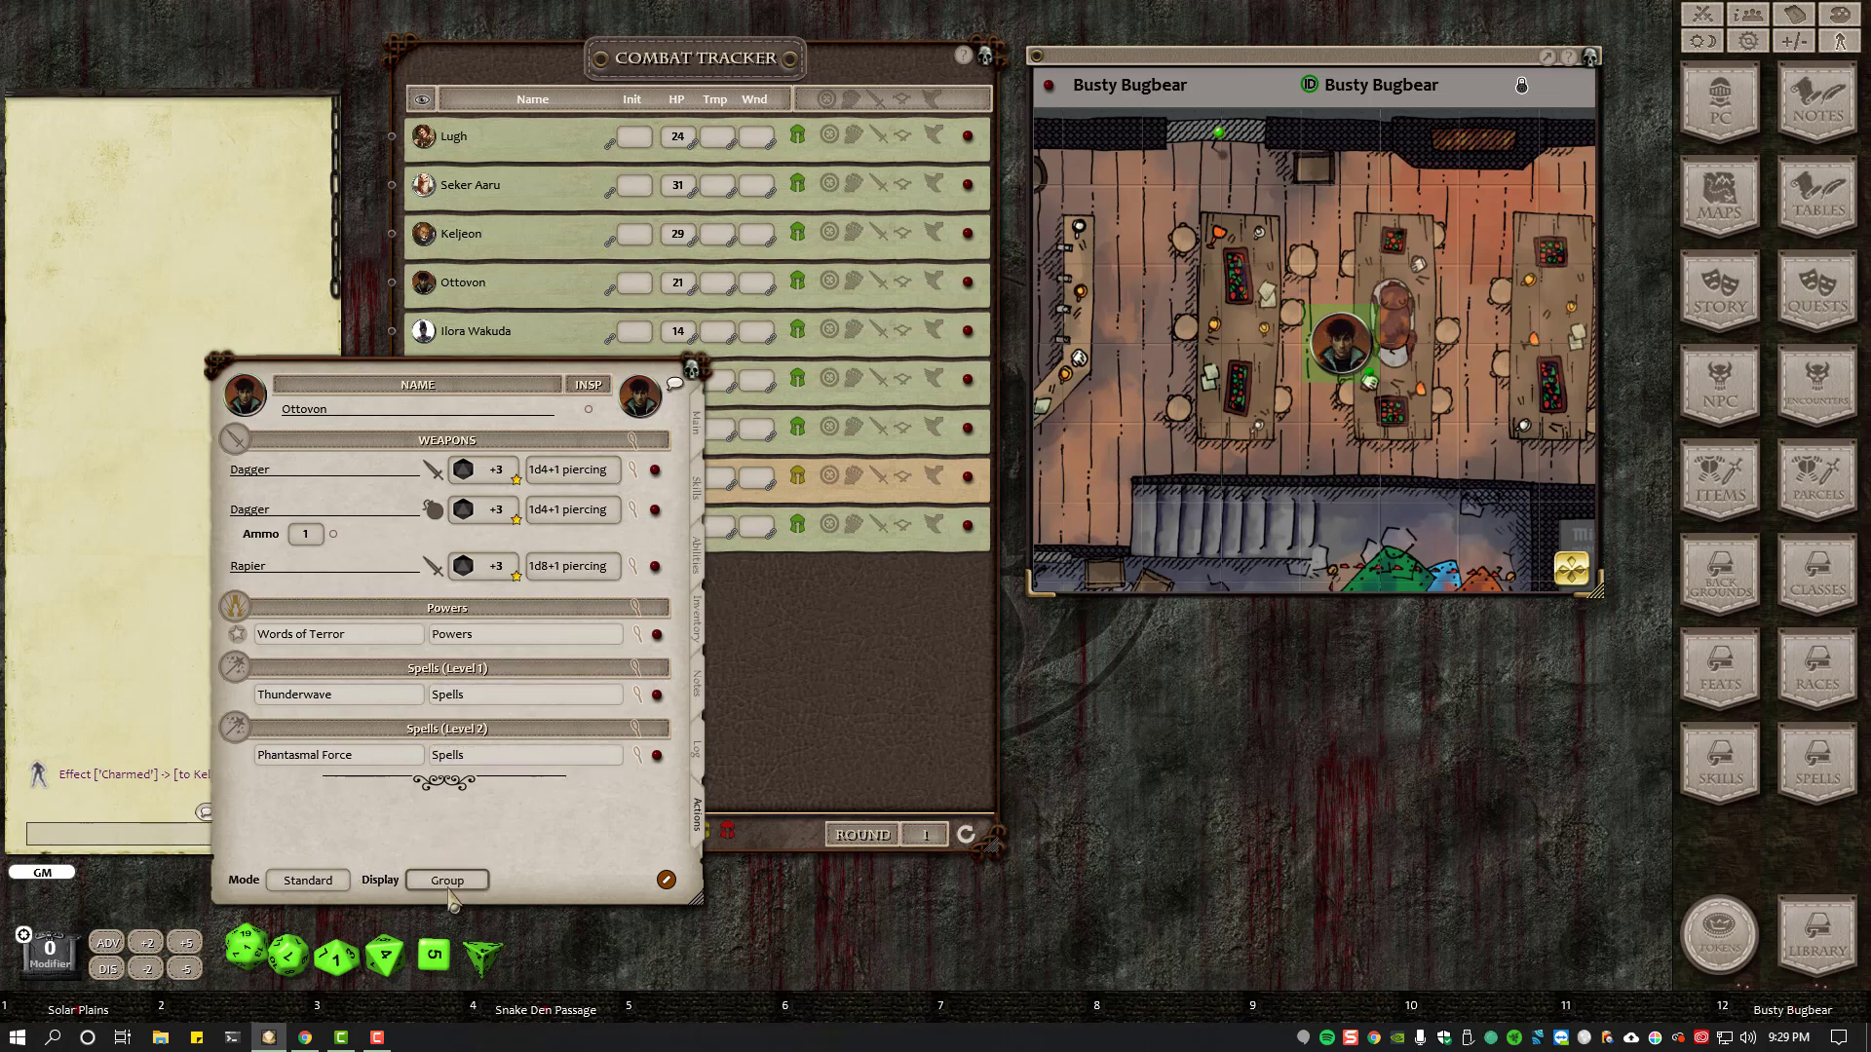
pyautogui.click(474, 633)
pyautogui.write('One')
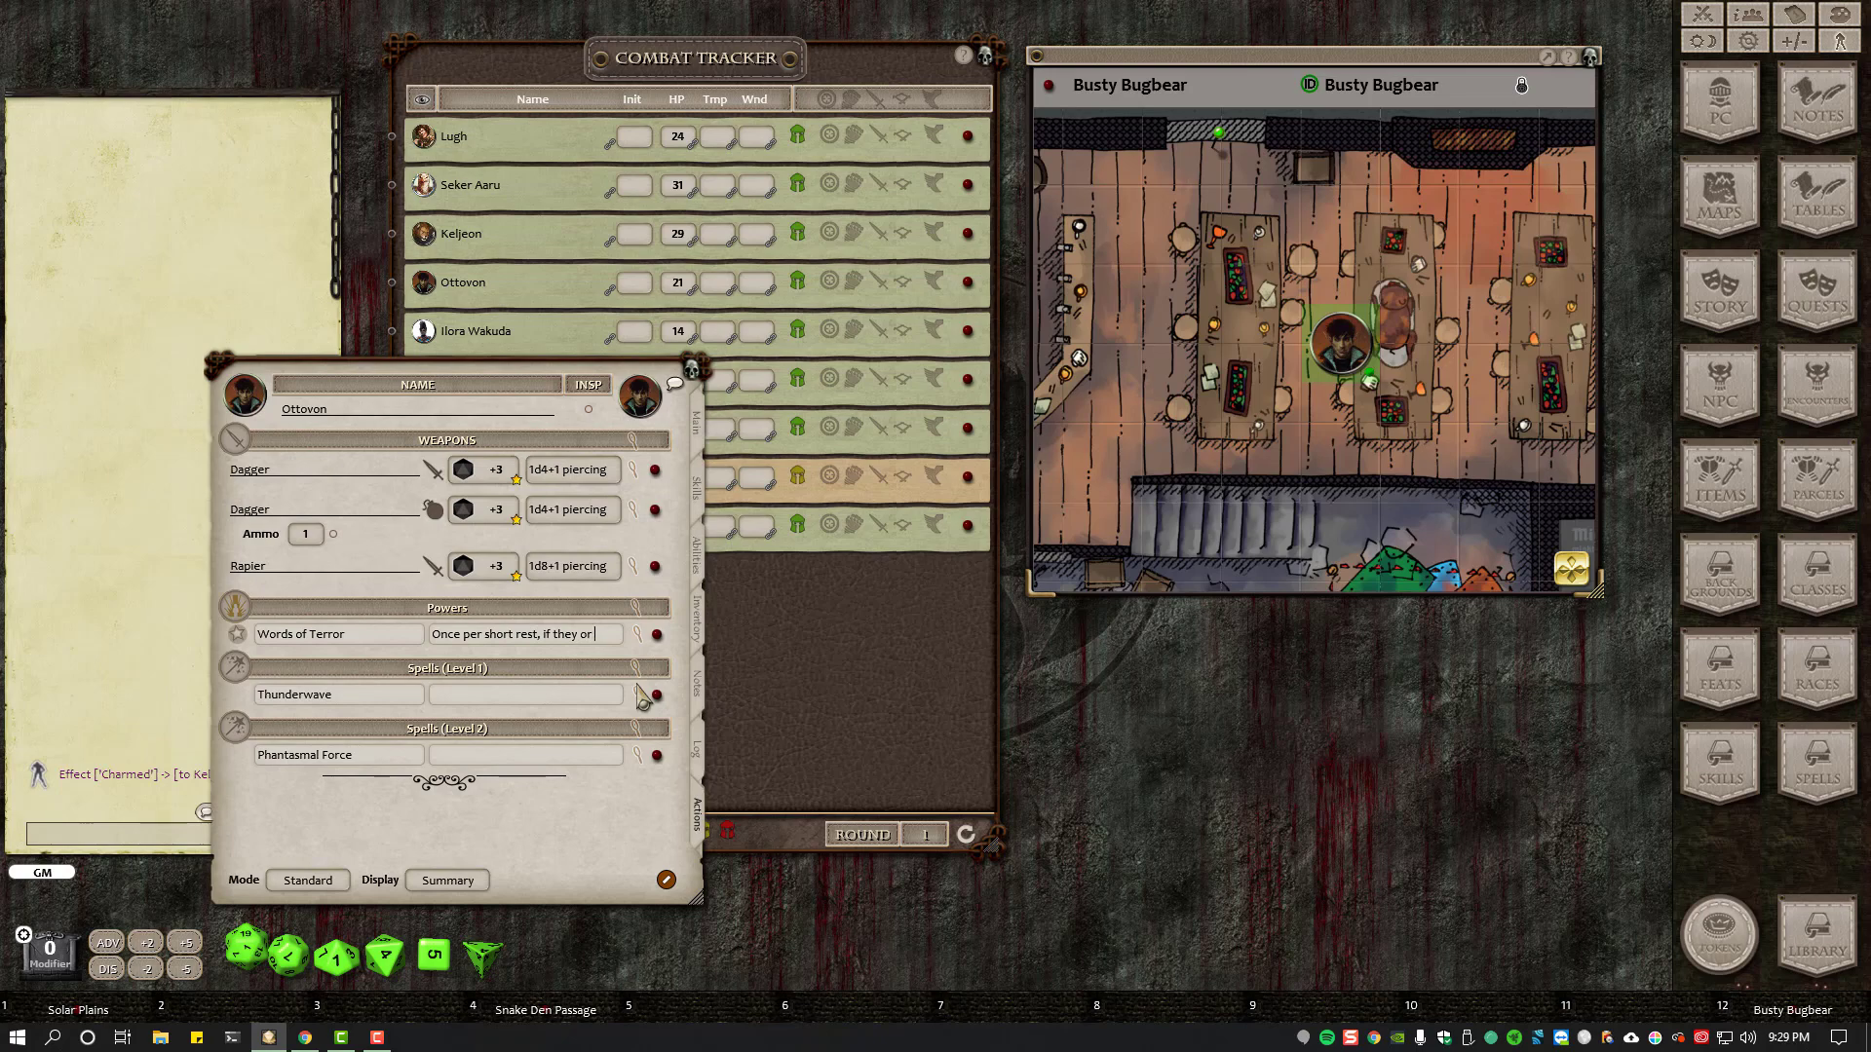
pyautogui.write('am')
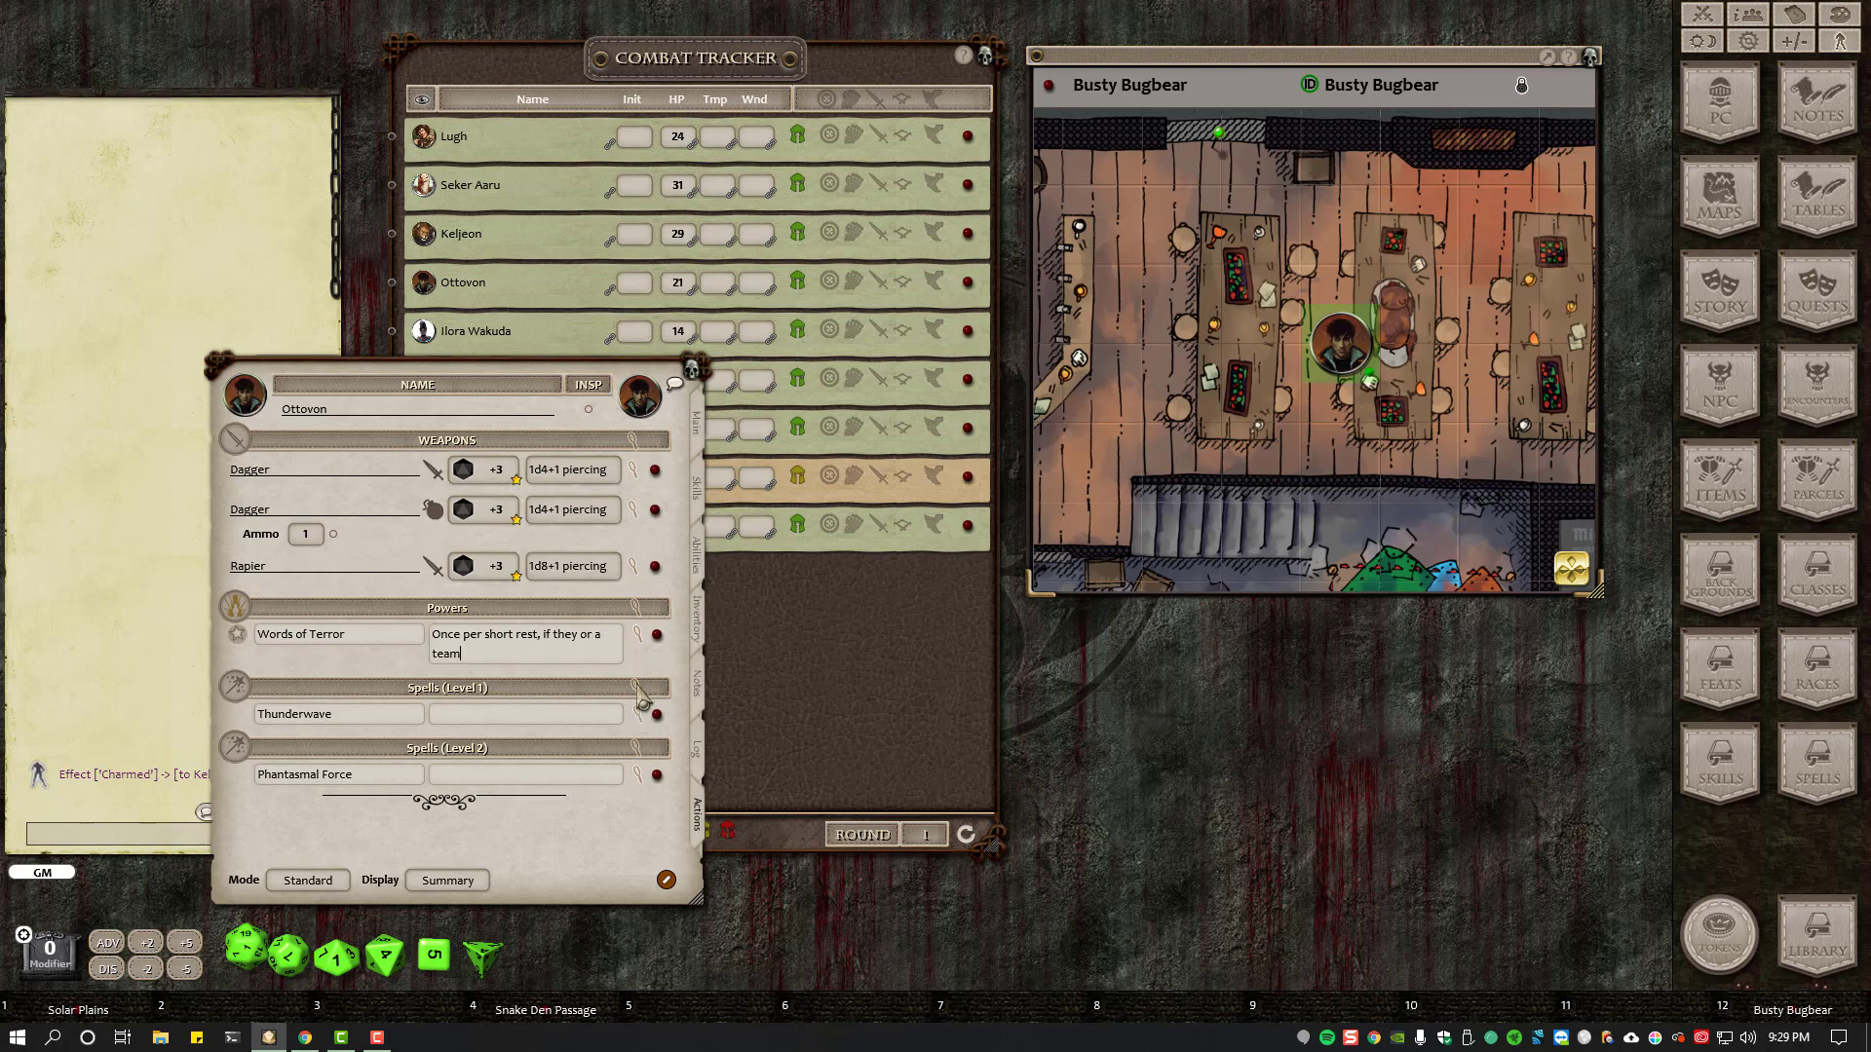
# - Clear the Words of Terror summary text and return the powers display to Actions
pyautogui.press('BackSpace')
pyautogui.write('p')
pyautogui.press('BackSpace')
pyautogui.press('BackSpace')
pyautogui.press('BackSpace')
pyautogui.press('BackSpace')
pyautogui.press('BackSpace')
pyautogui.press('BackSpace')
pyautogui.press('BackSpace')
pyautogui.press('BackSpace')
pyautogui.press('BackSpace')
pyautogui.press('BackSpace')
pyautogui.press('BackSpace')
pyautogui.press('BackSpace')
pyautogui.press('BackSpace')
pyautogui.press('BackSpace')
pyautogui.press('BackSpace')
pyautogui.press('BackSpace')
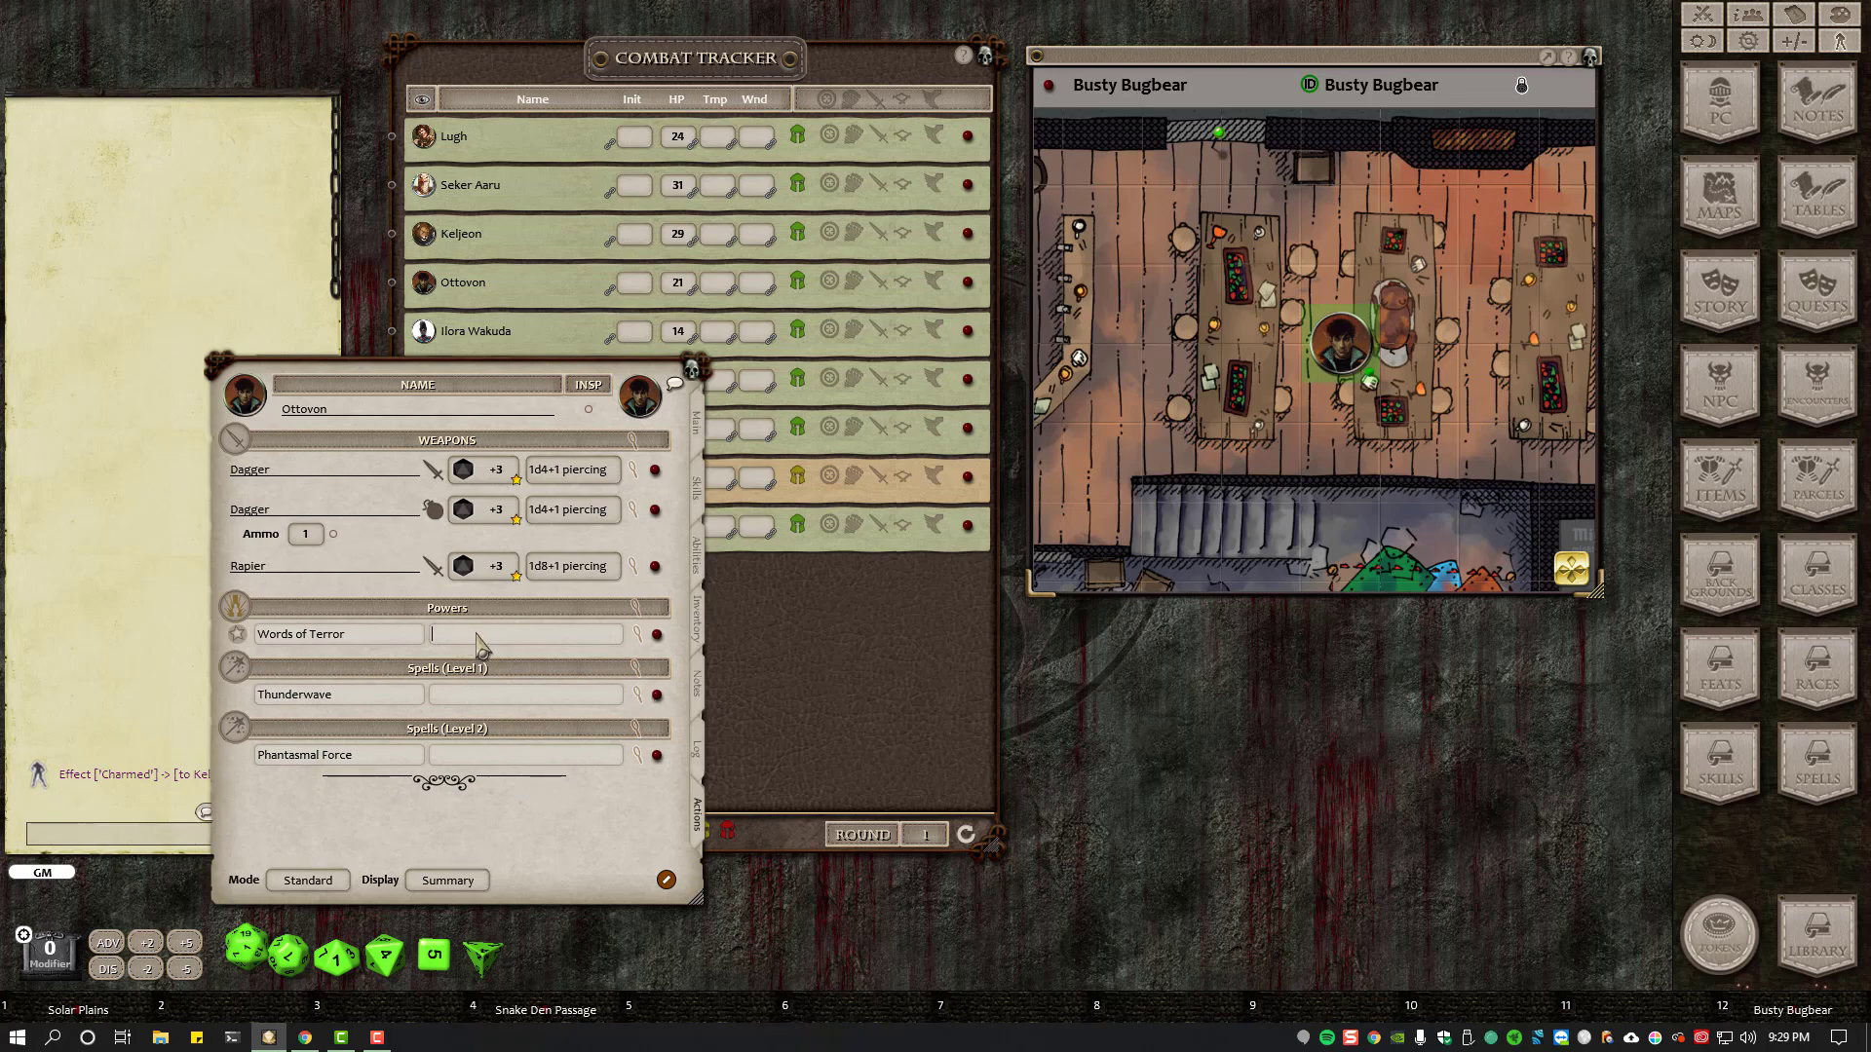
pyautogui.click(458, 885)
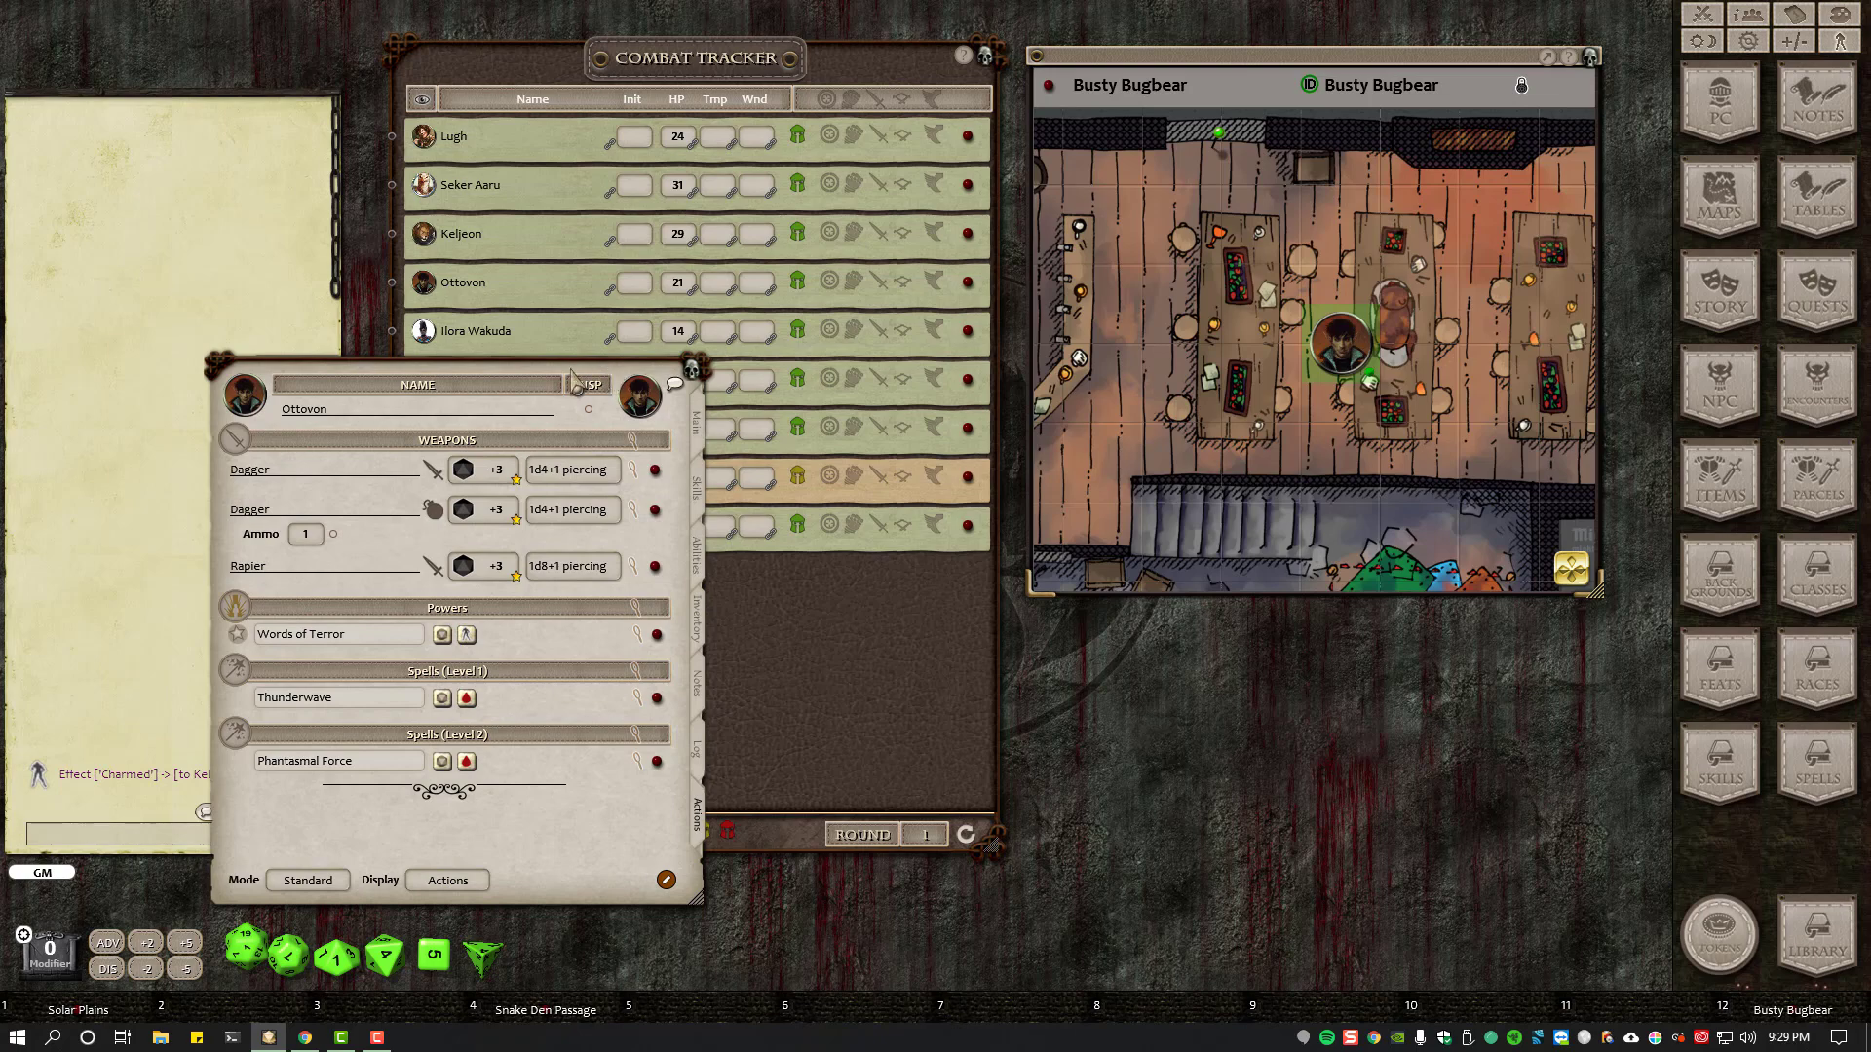
# - Close Ottovon's character sheet and open the NPCs list
pyautogui.moveTo(573, 378); pyautogui.dragTo(447, 364)
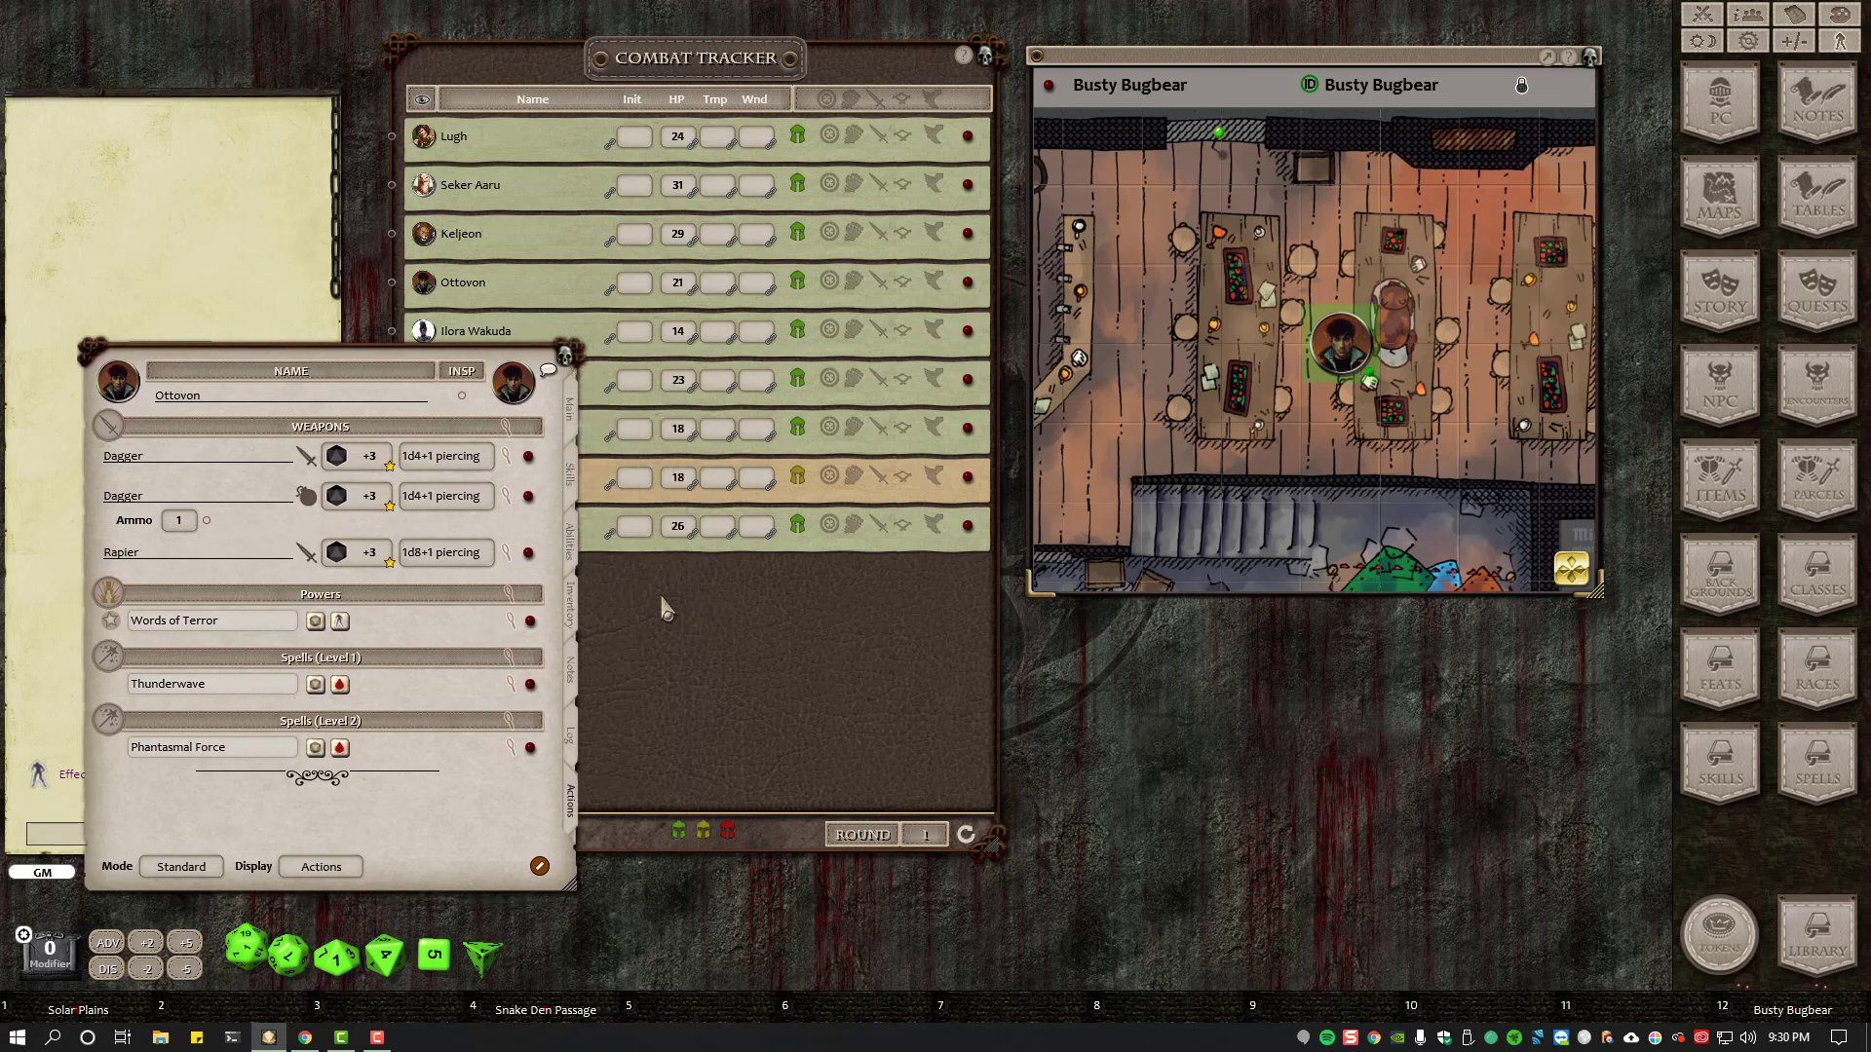
pyautogui.click(566, 353)
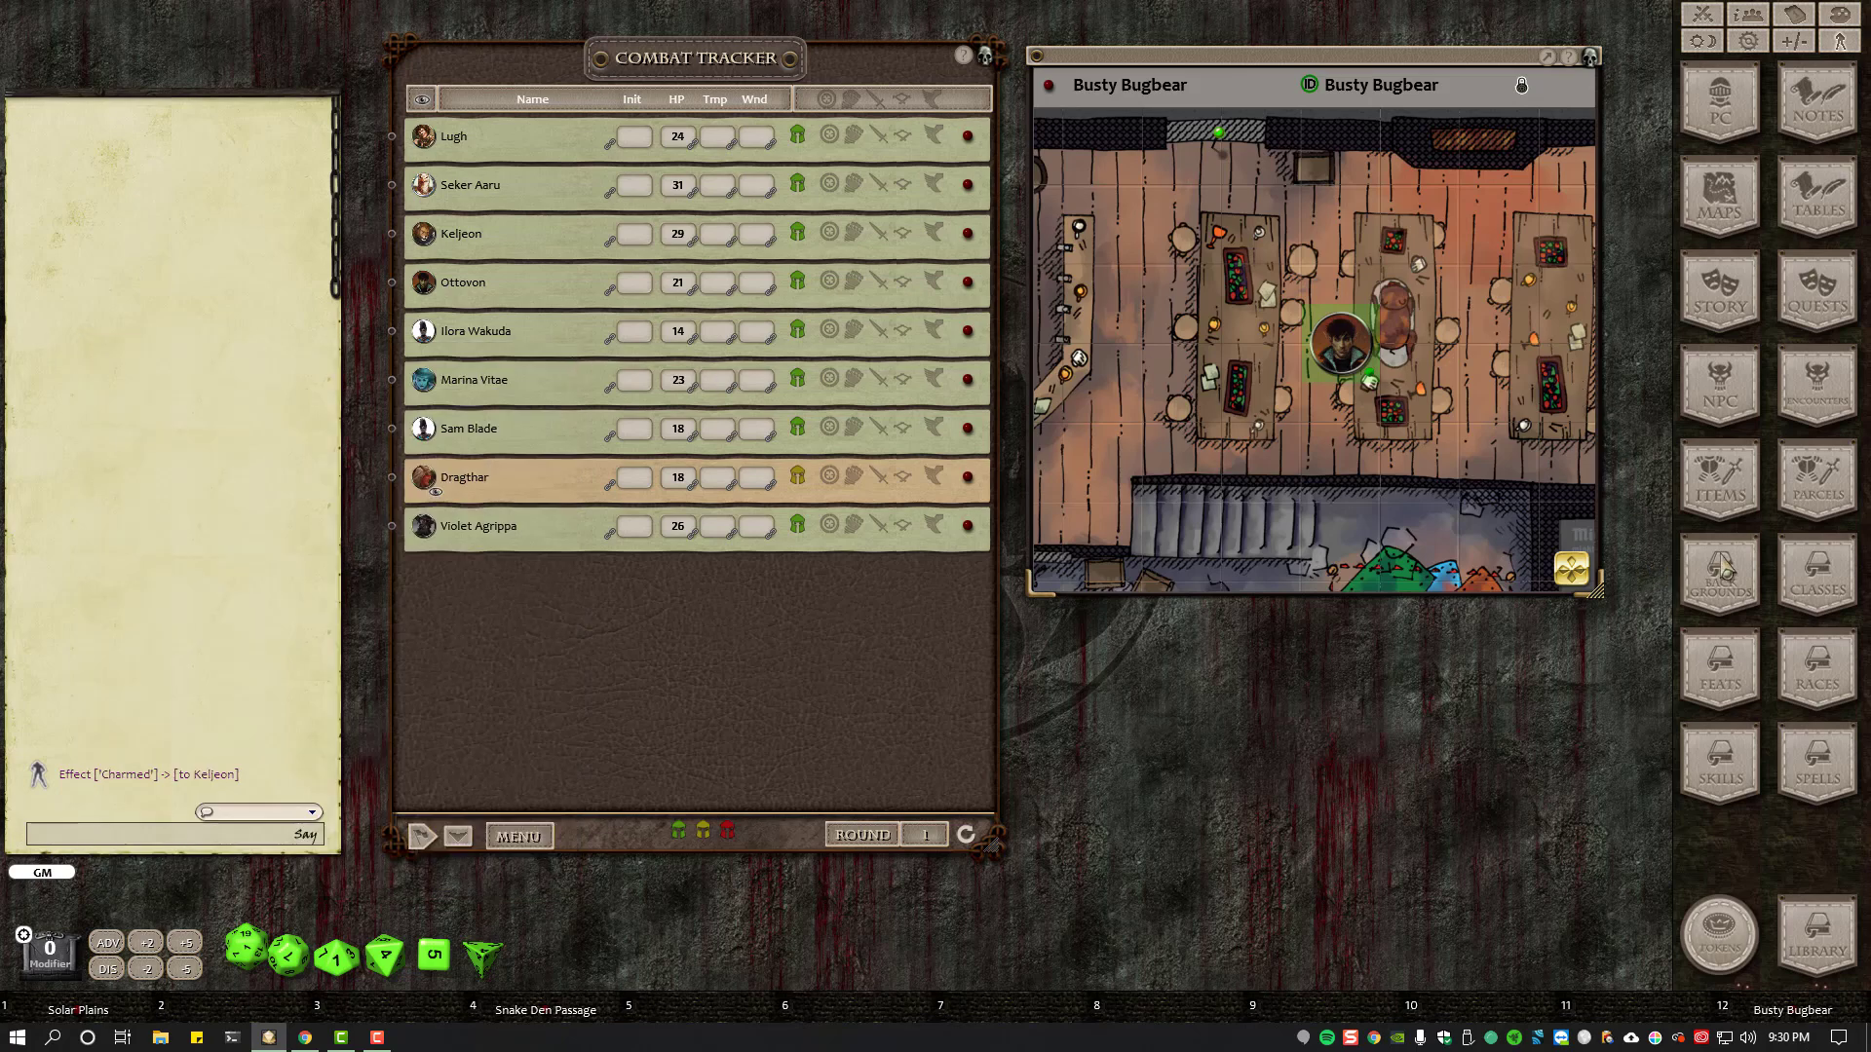
pyautogui.click(1743, 409)
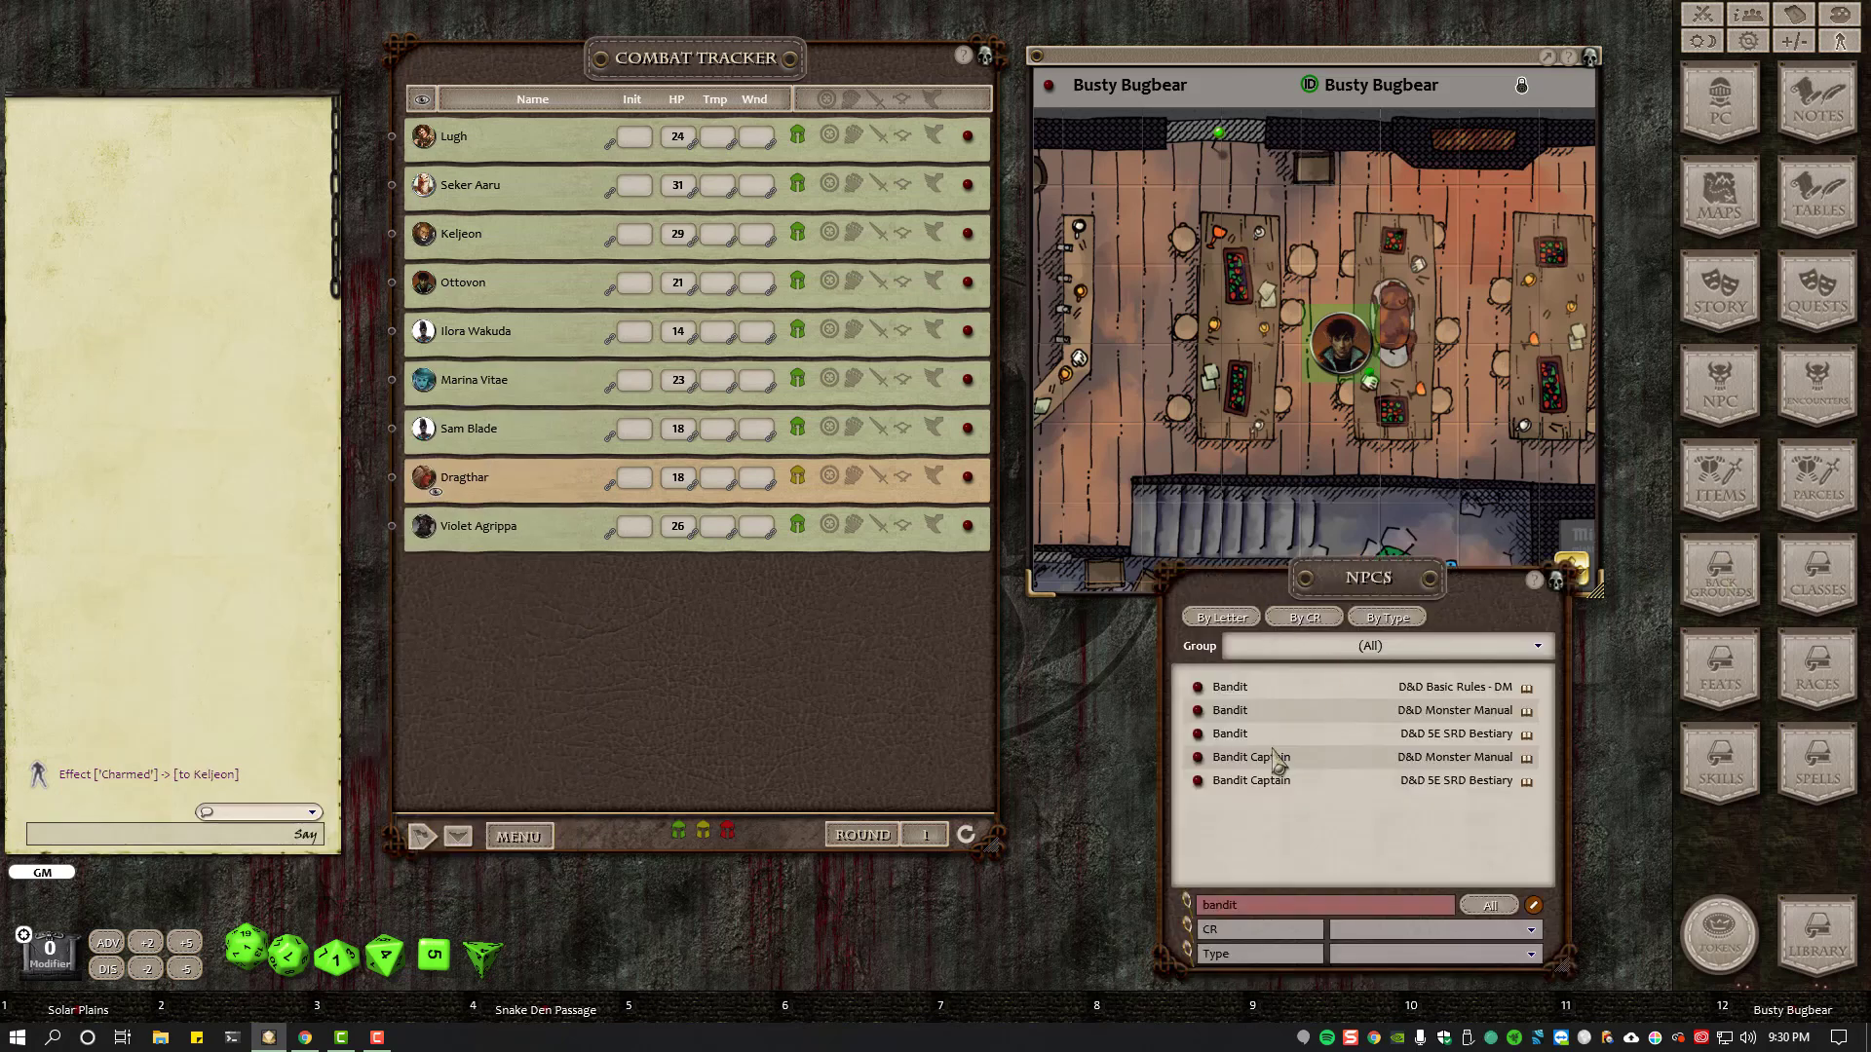
pyautogui.moveTo(1369, 597); pyautogui.dragTo(1370, 612)
# - Add a blank entry to the combat tracker, mark it as hostile, and name it Something Hostile
pyautogui.rightClick(752, 587)
pyautogui.click(777, 667)
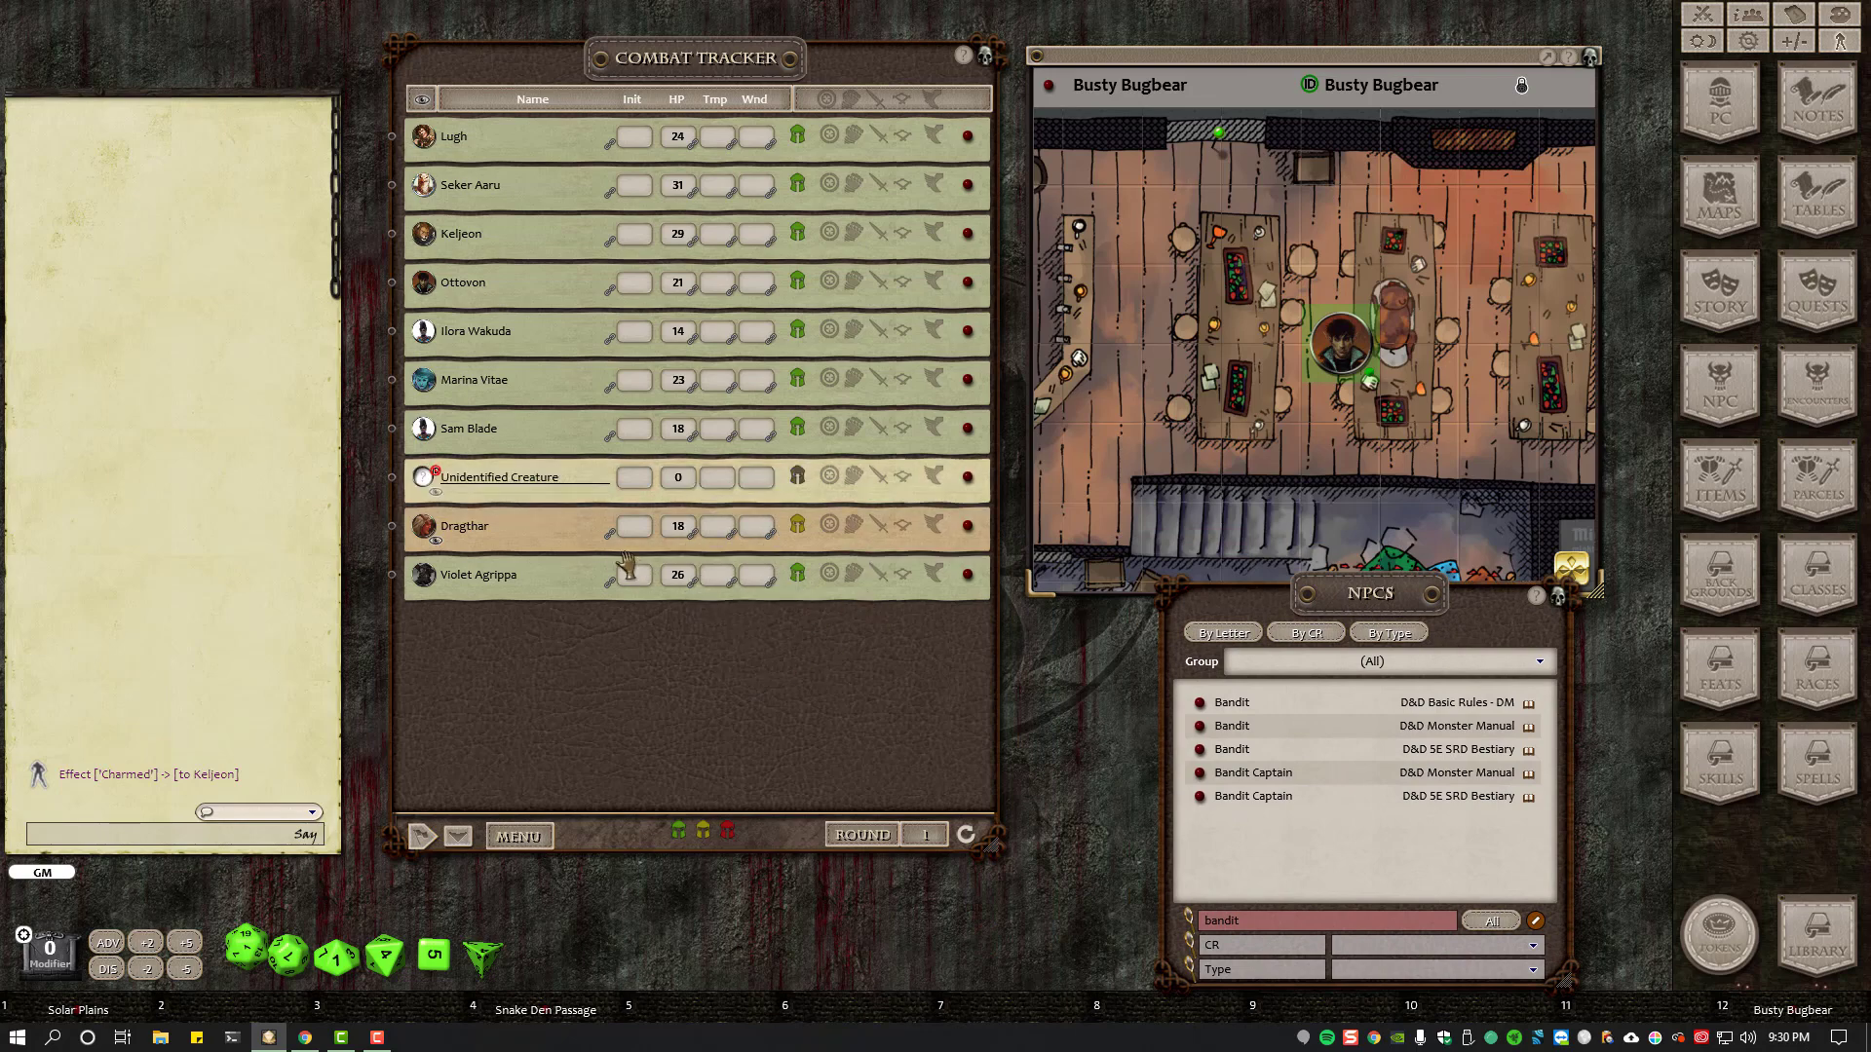
pyautogui.click(797, 476)
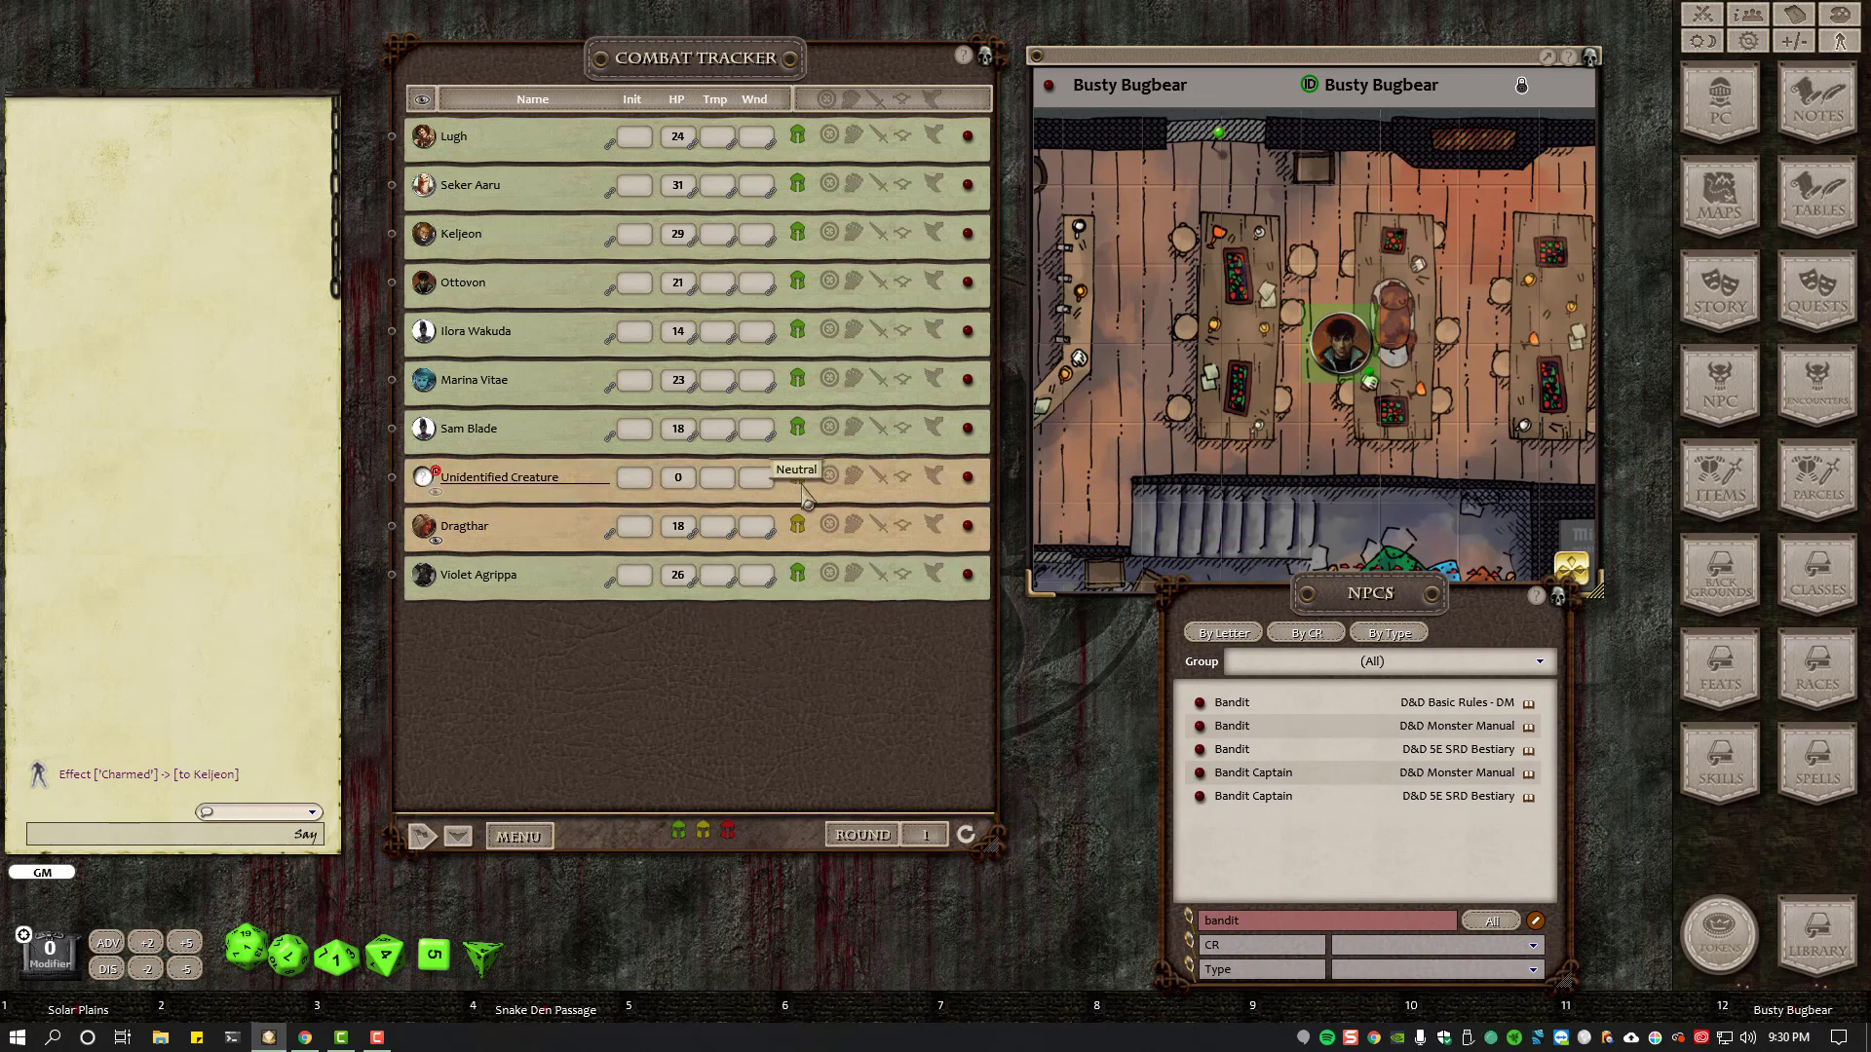
pyautogui.click(798, 476)
pyautogui.press('BackSpace')
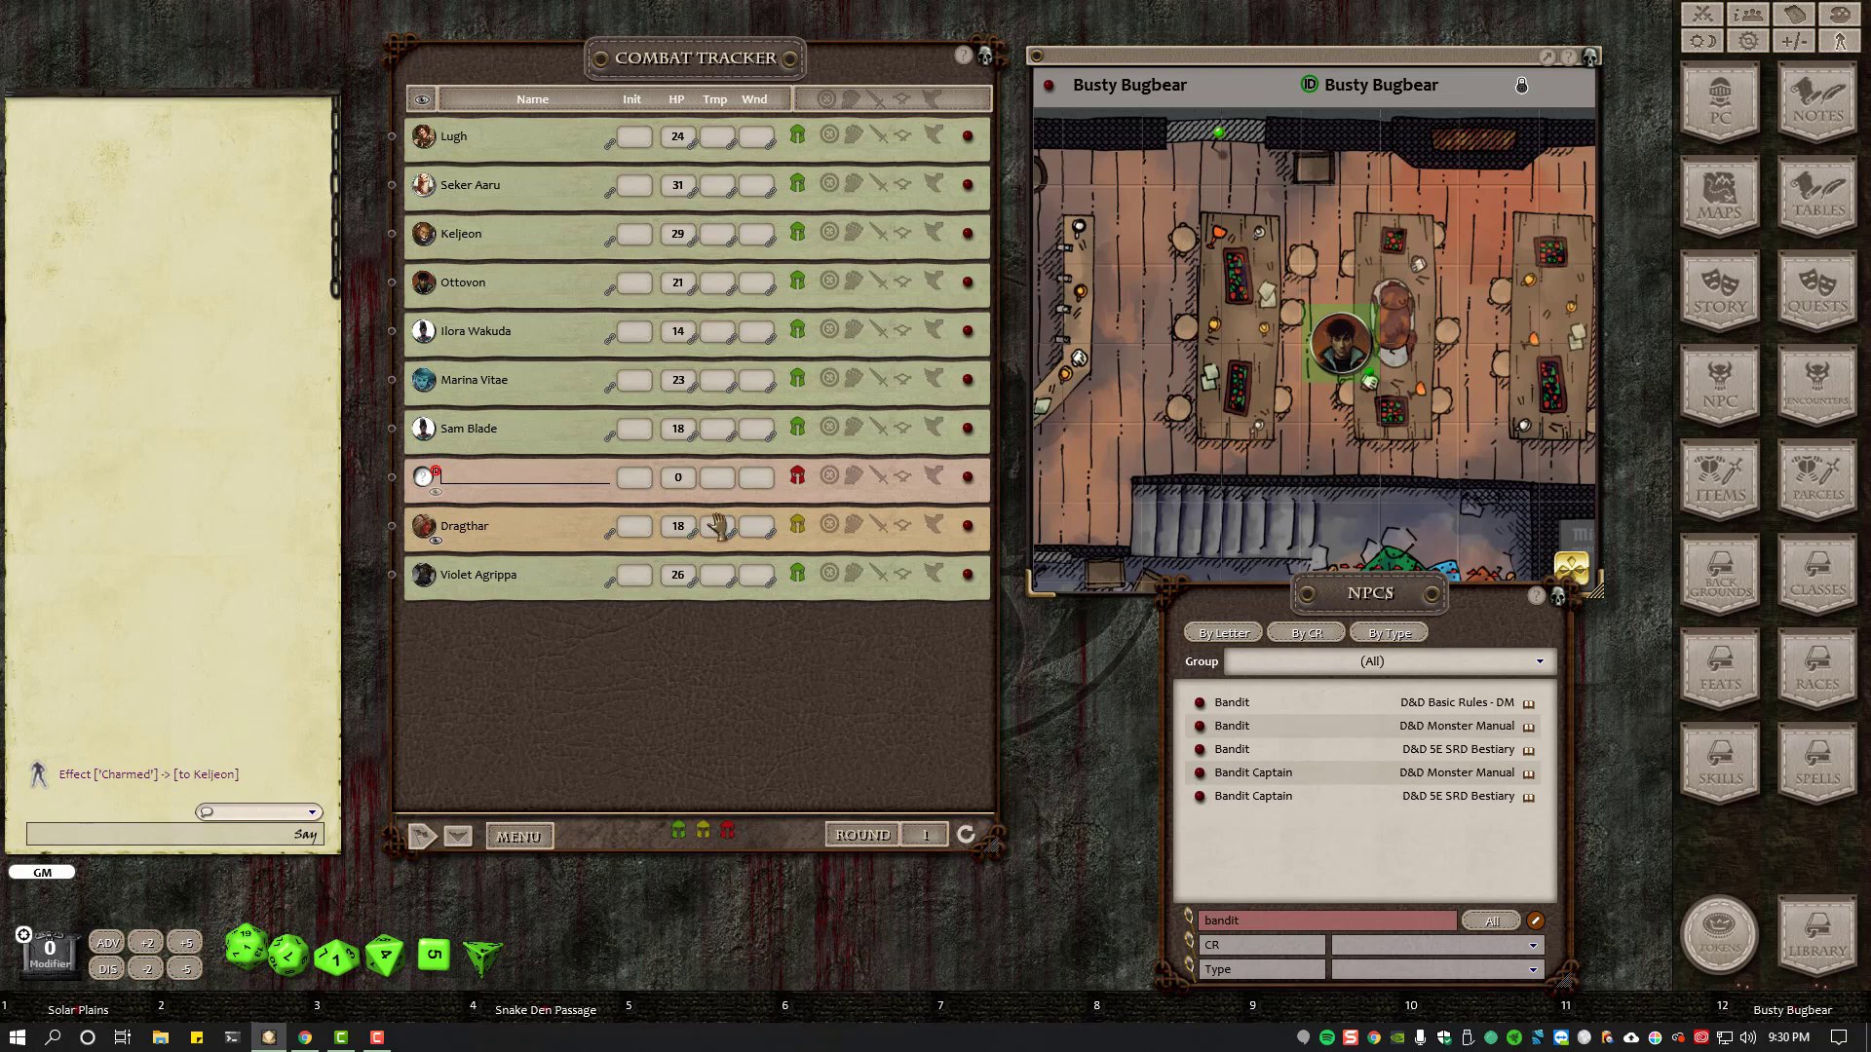
pyautogui.write('Something Hostile')
pyautogui.press('Tab')
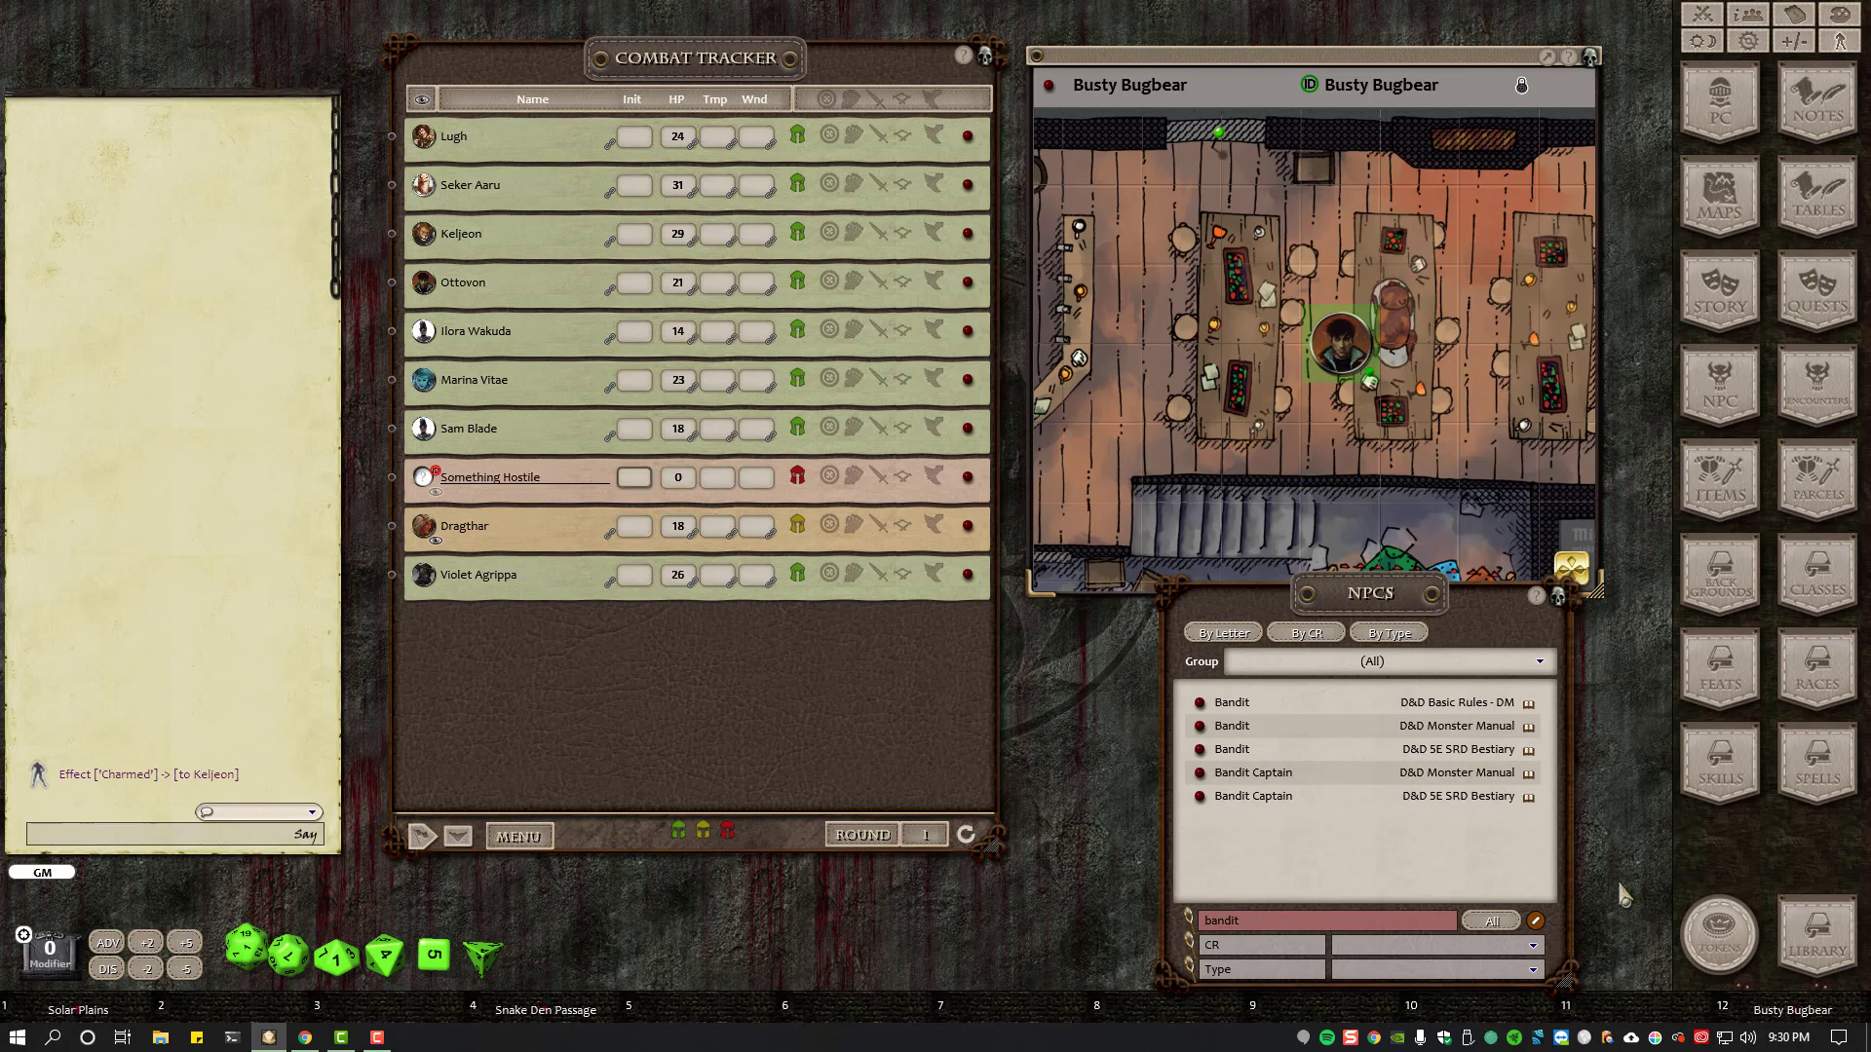
# - Give Something Hostile the akanthas_blue_team.png token on the Busty Bugbear map and set its HP to 27
pyautogui.click(1720, 936)
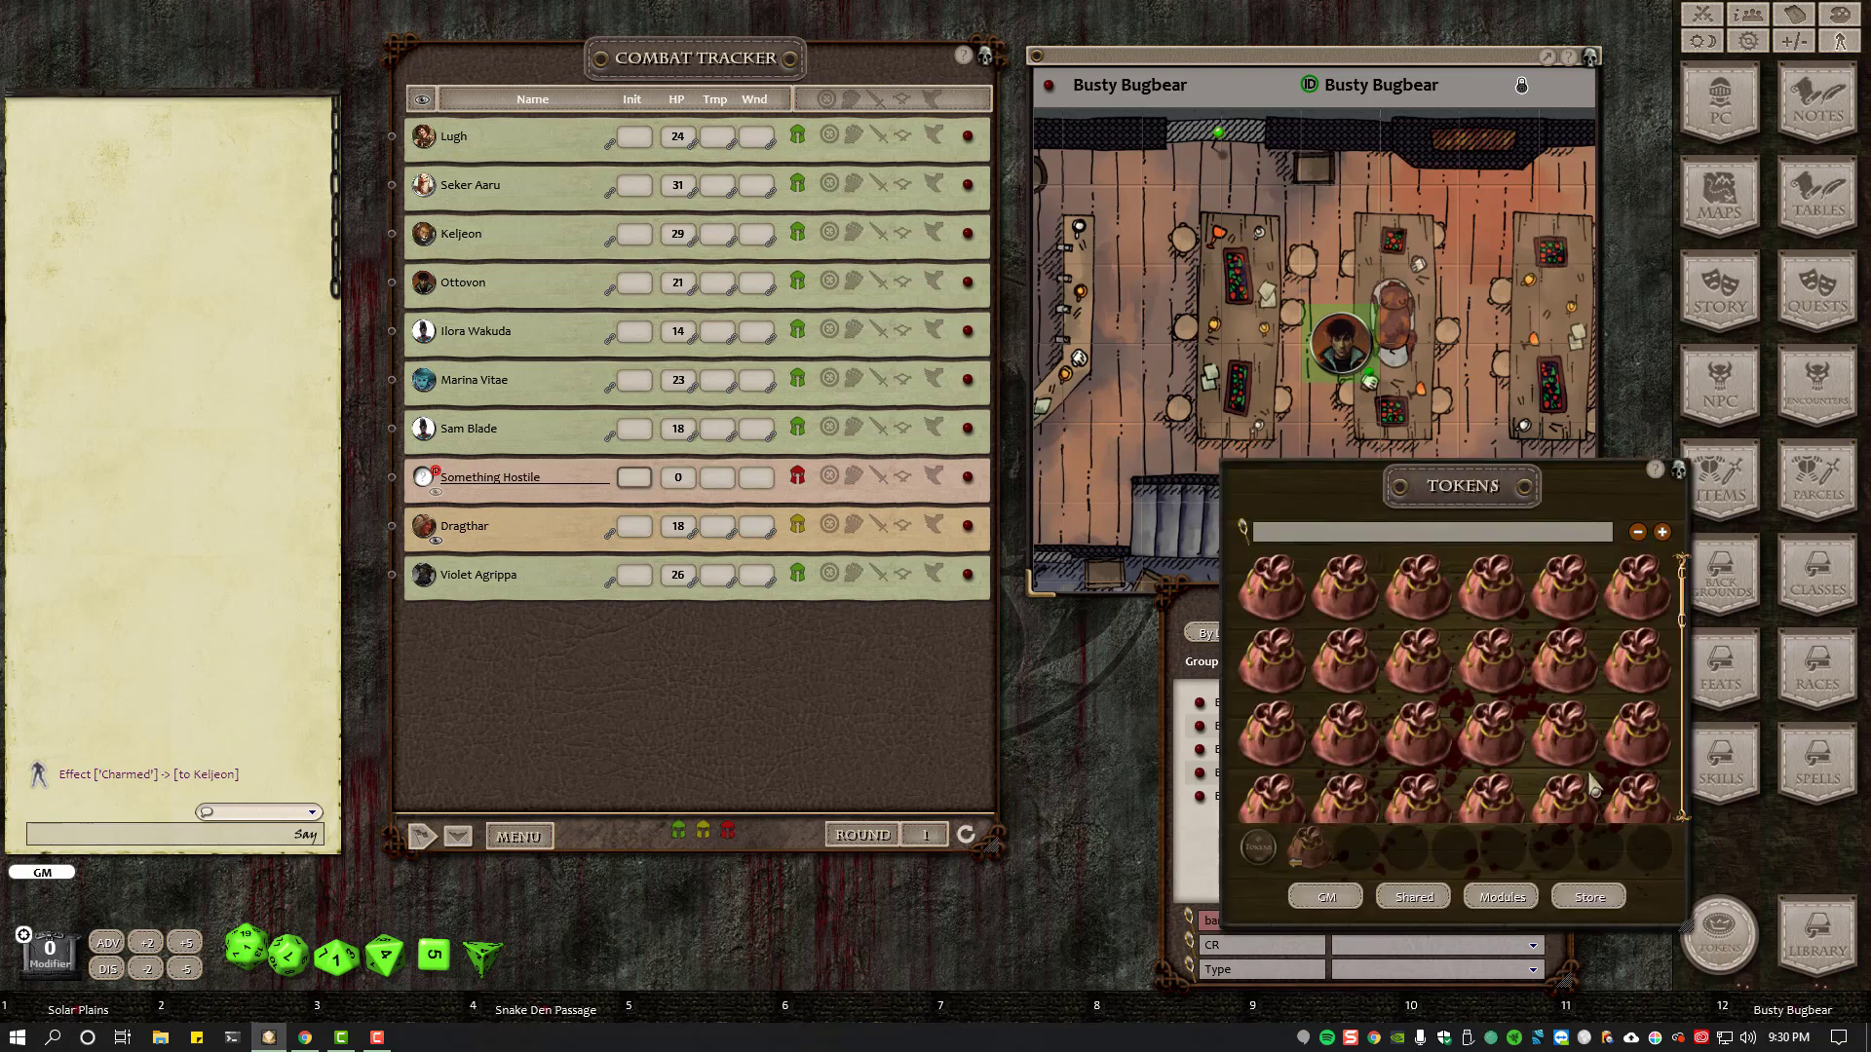
pyautogui.click(1413, 668)
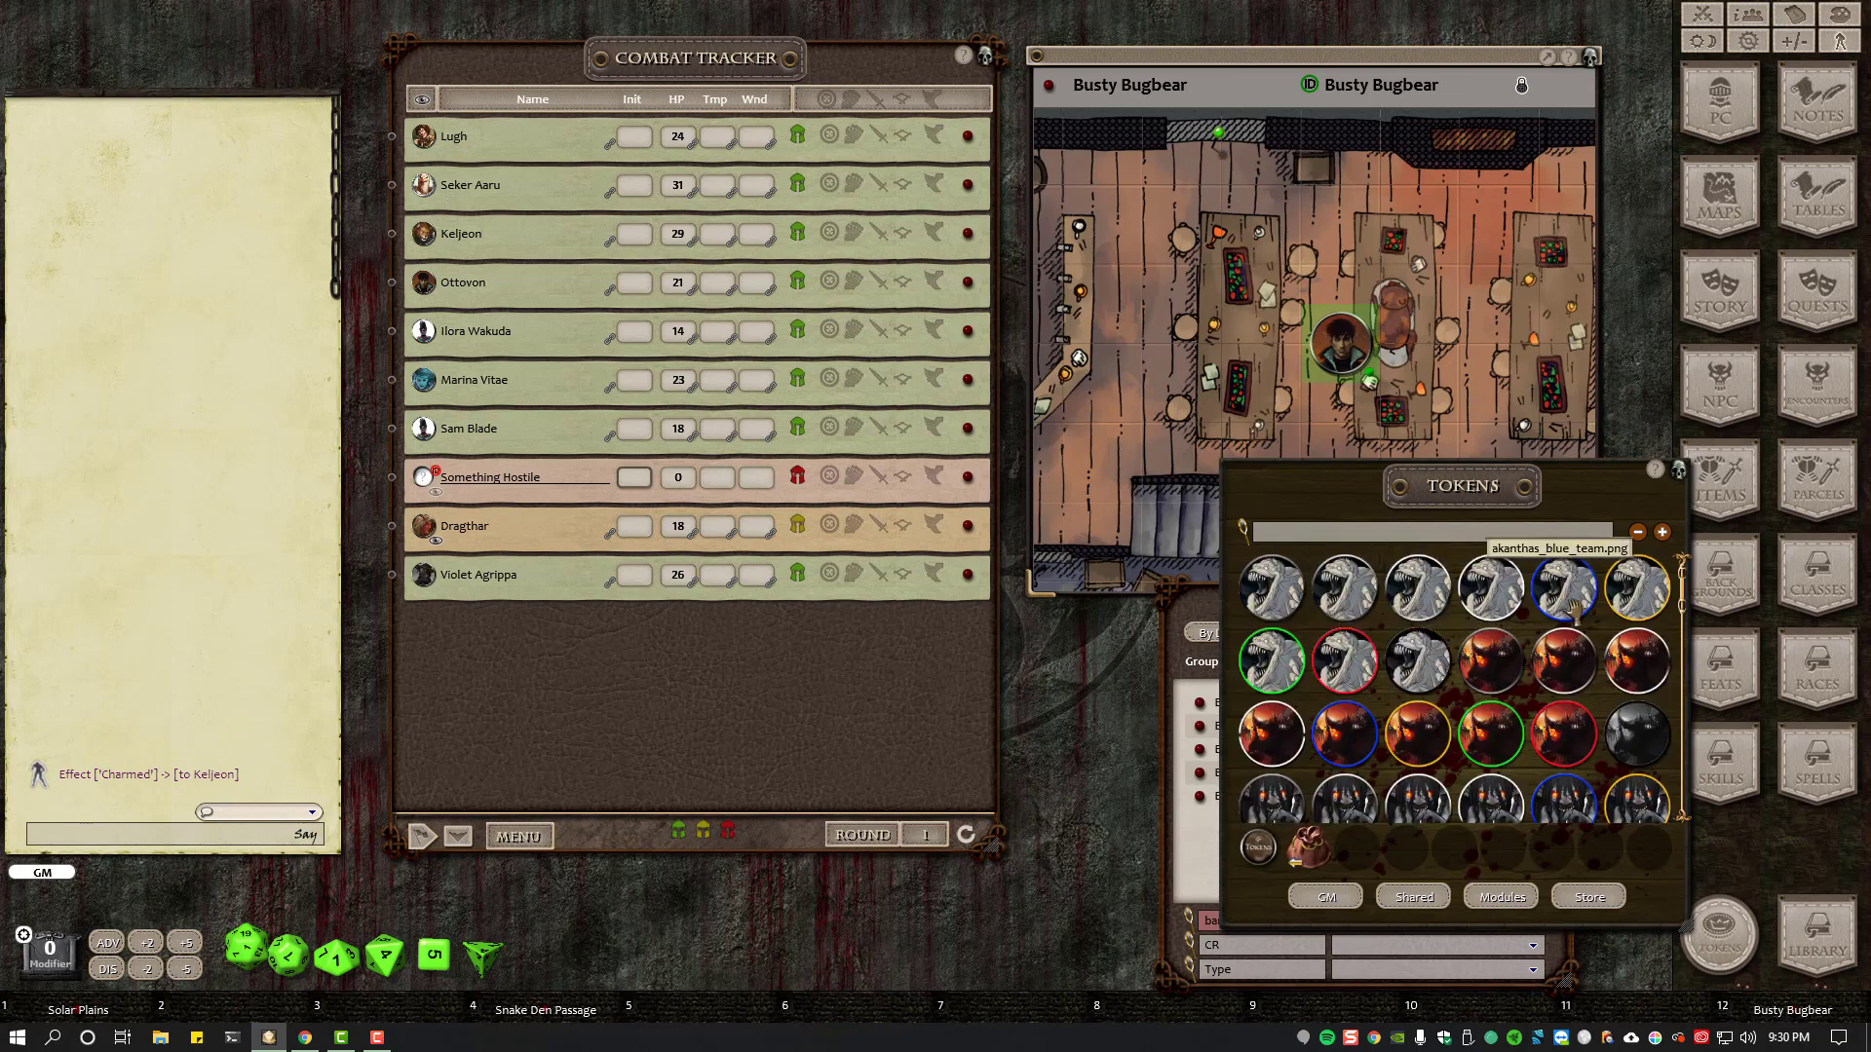
pyautogui.moveTo(1572, 606); pyautogui.dragTo(1230, 389)
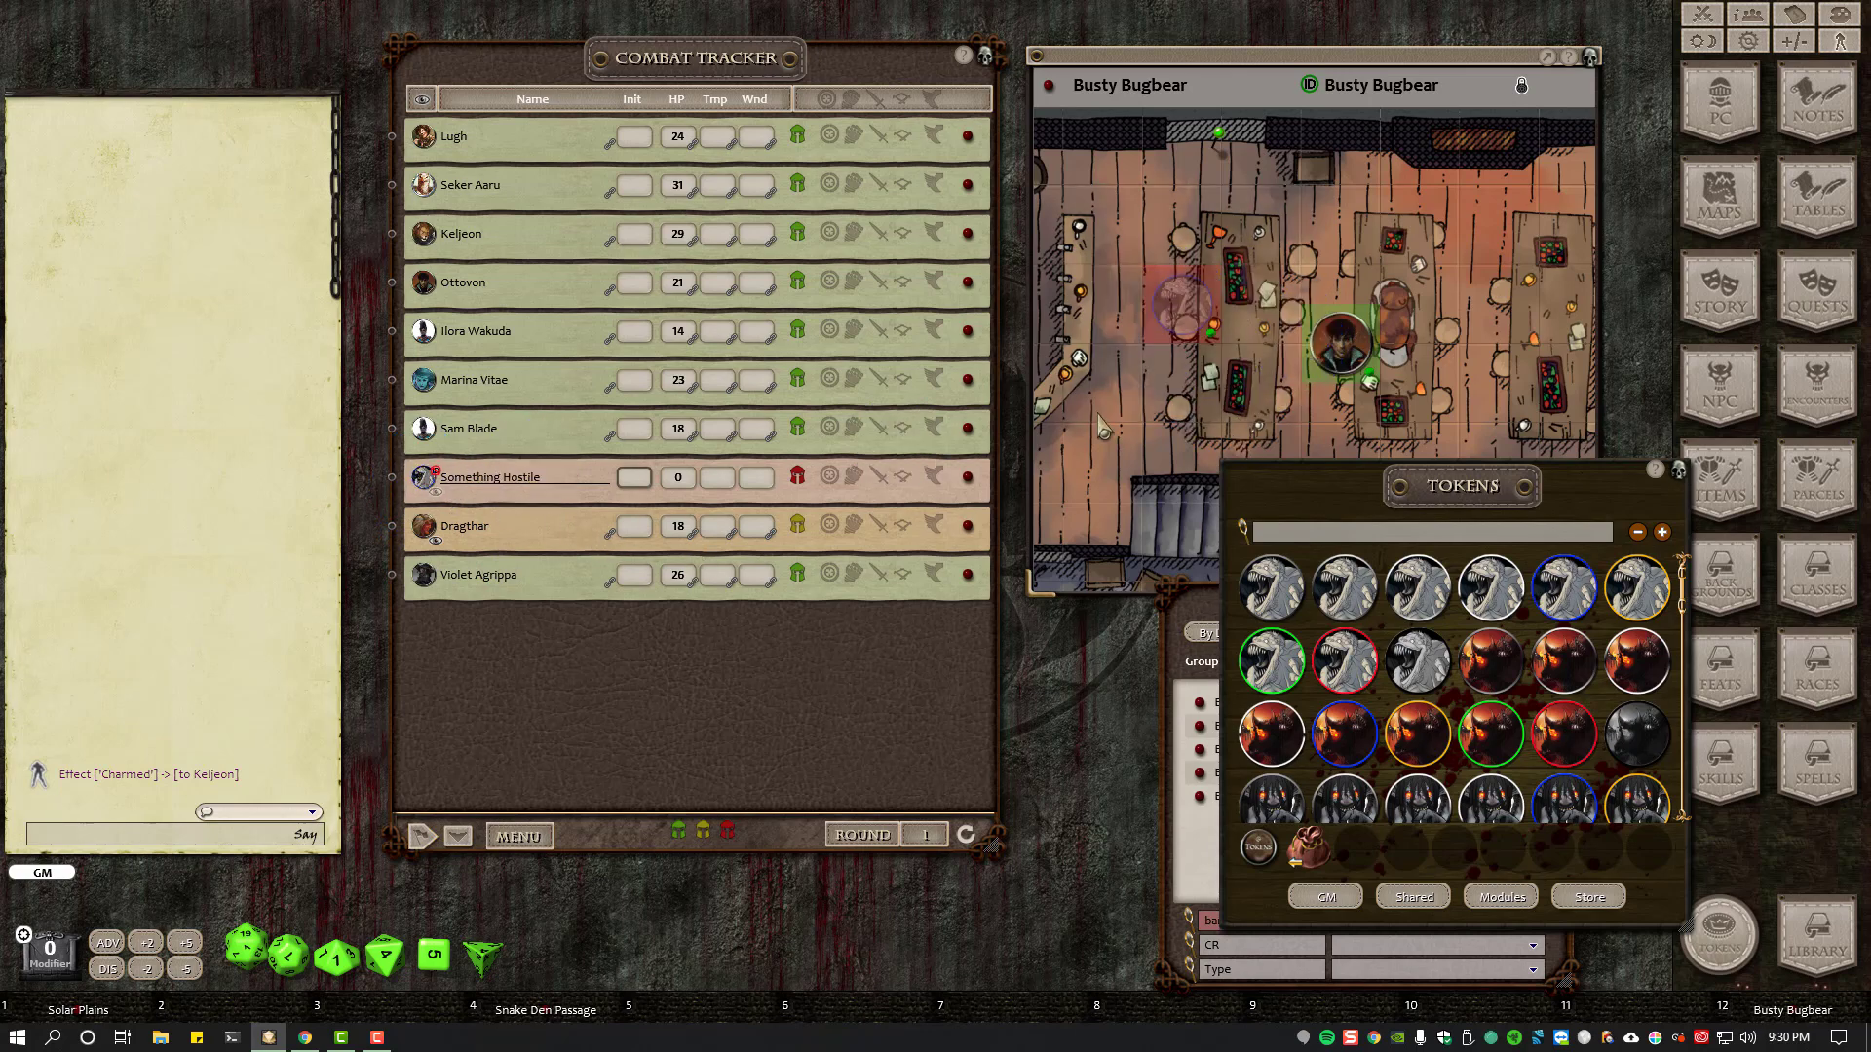
pyautogui.scroll(2, 688, 490)
# - Make the hostile entry visible and give it the identified name Big Blob Thing, toggling identification to compare both names
pyautogui.click(436, 493)
pyautogui.click(499, 482)
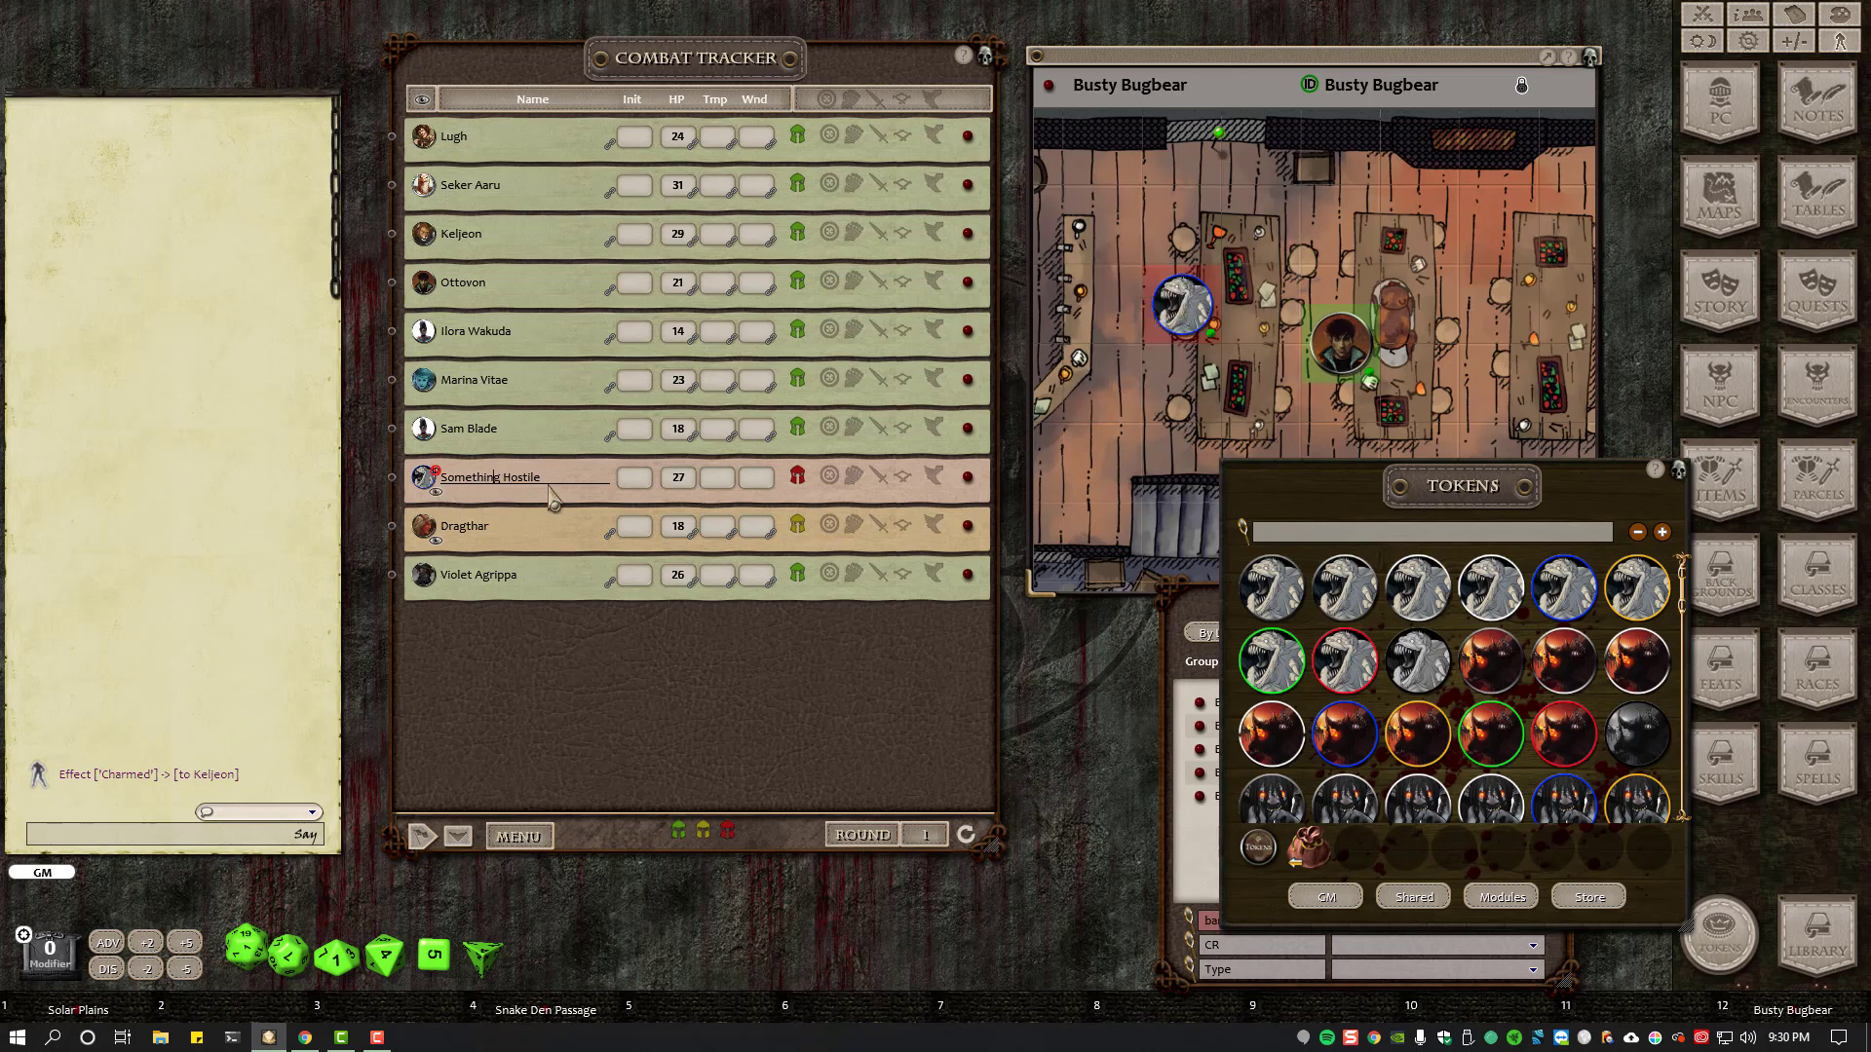
pyautogui.click(437, 475)
pyautogui.write('Big')
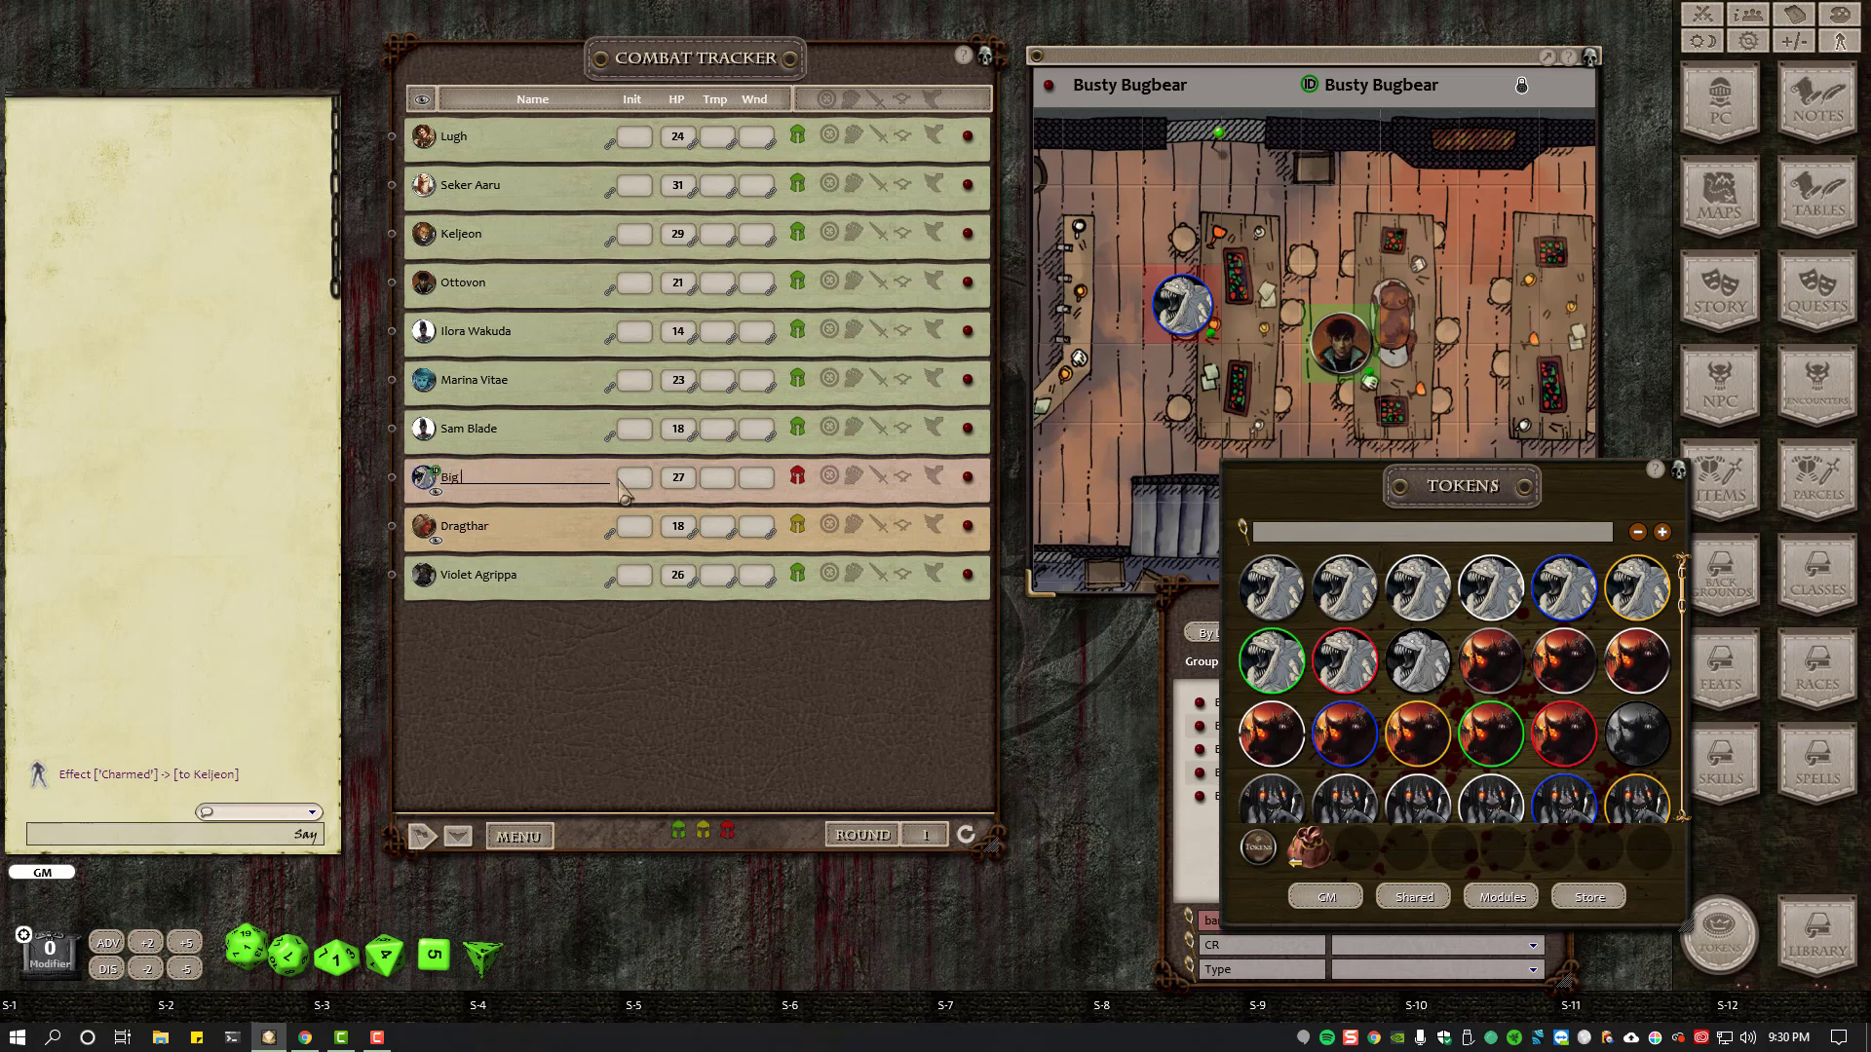
pyautogui.write(' Blob Thing')
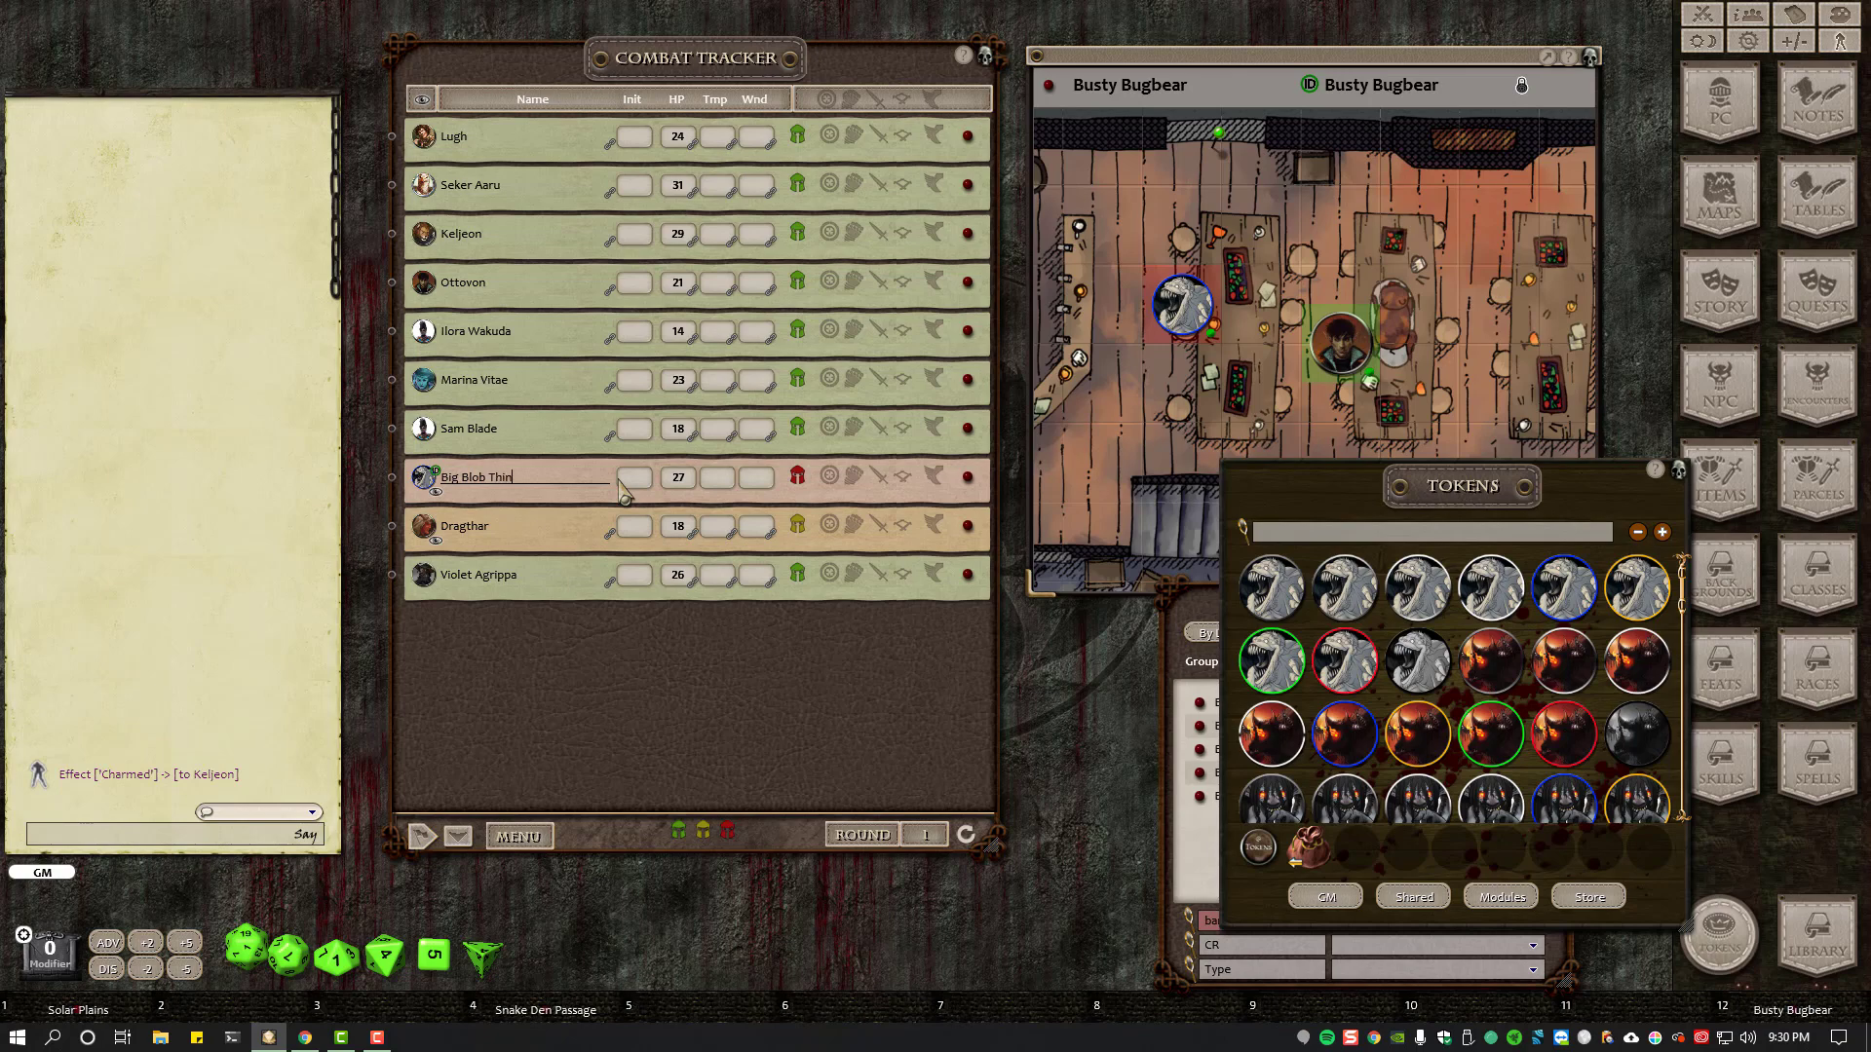
pyautogui.click(437, 472)
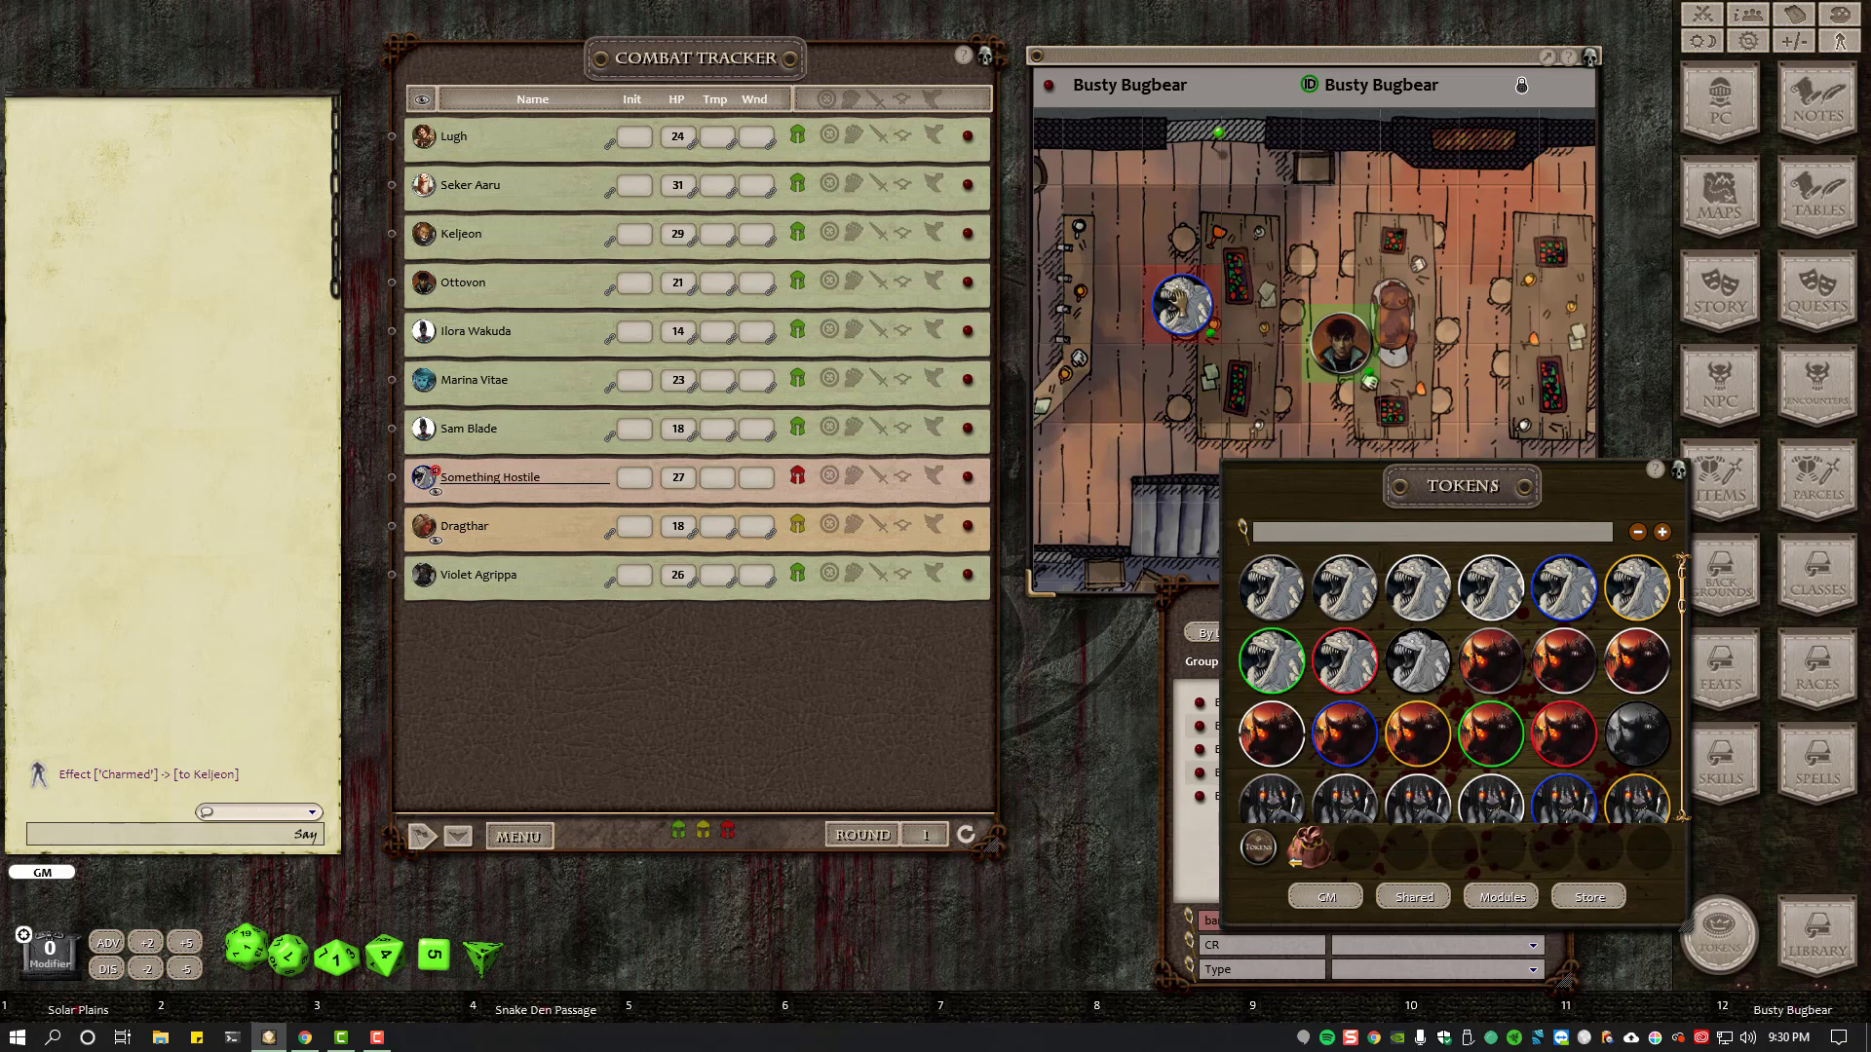
pyautogui.click(437, 474)
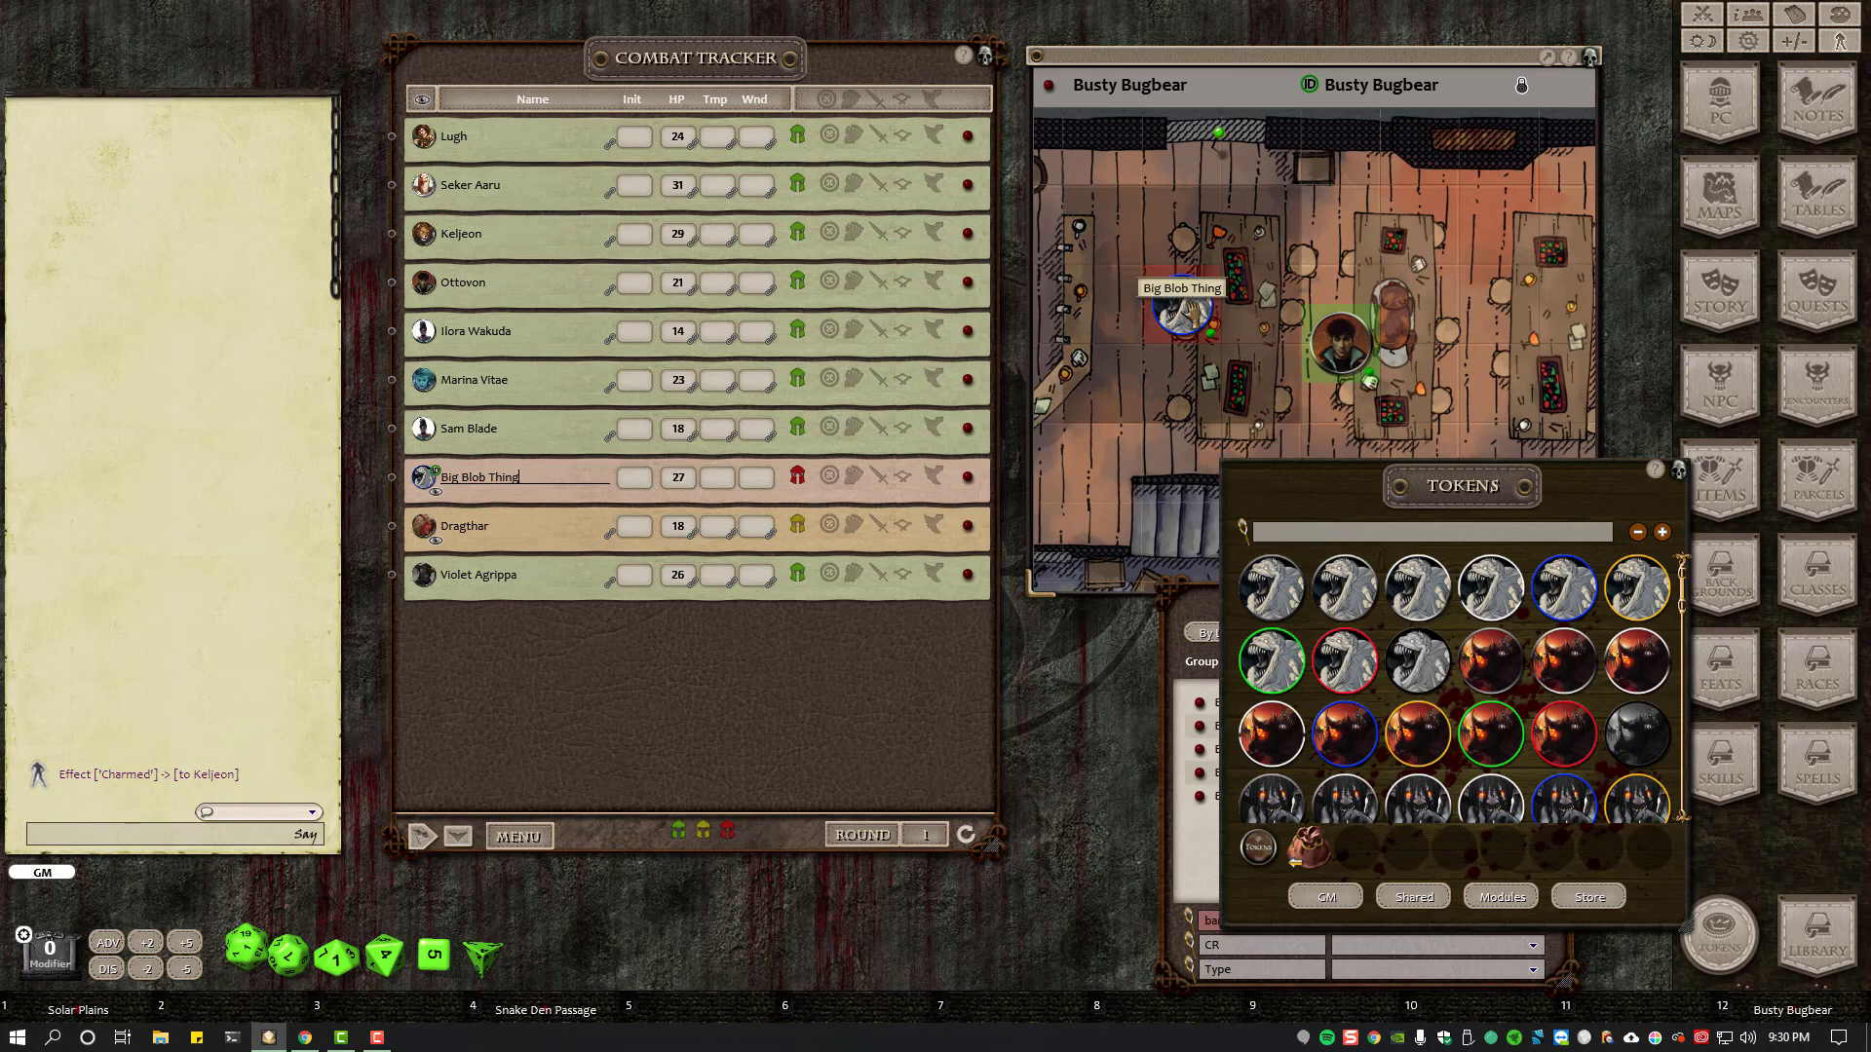
# - Delete Big Blob Thing from the combat tracker and close the token collection
pyautogui.rightClick(542, 484)
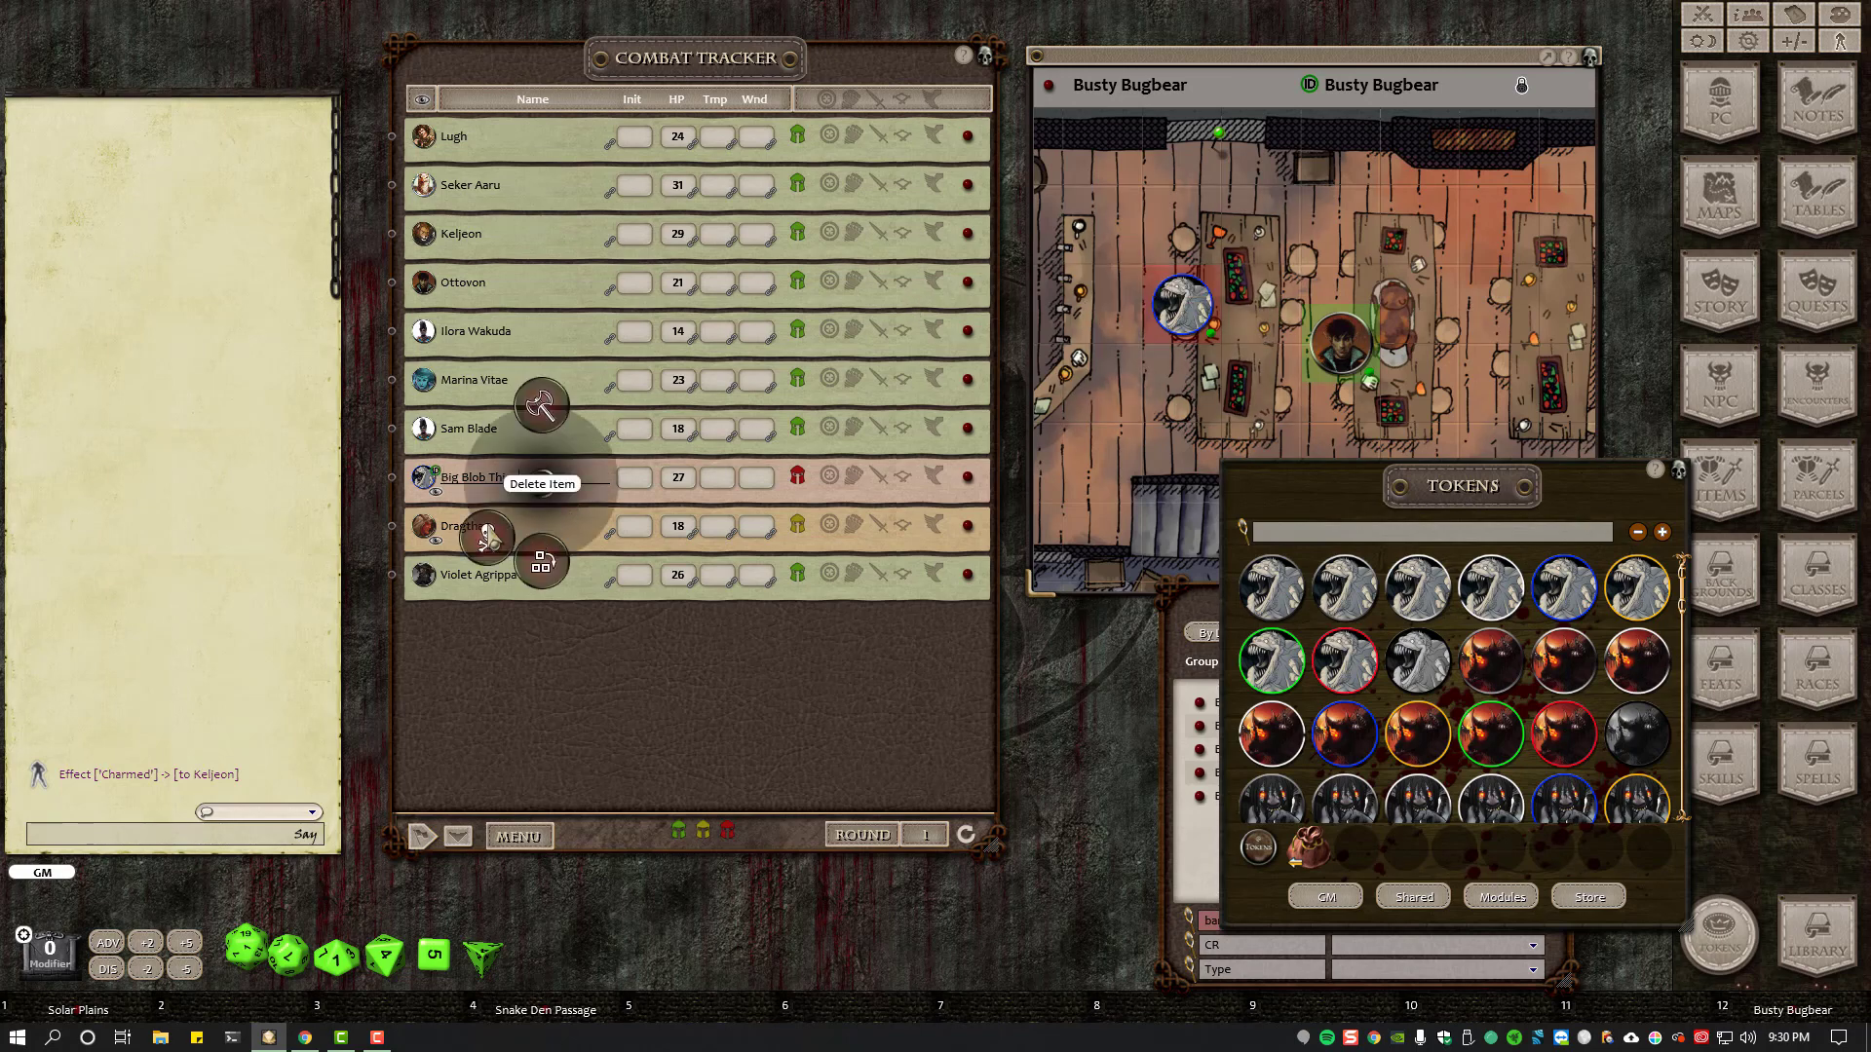
pyautogui.click(487, 539)
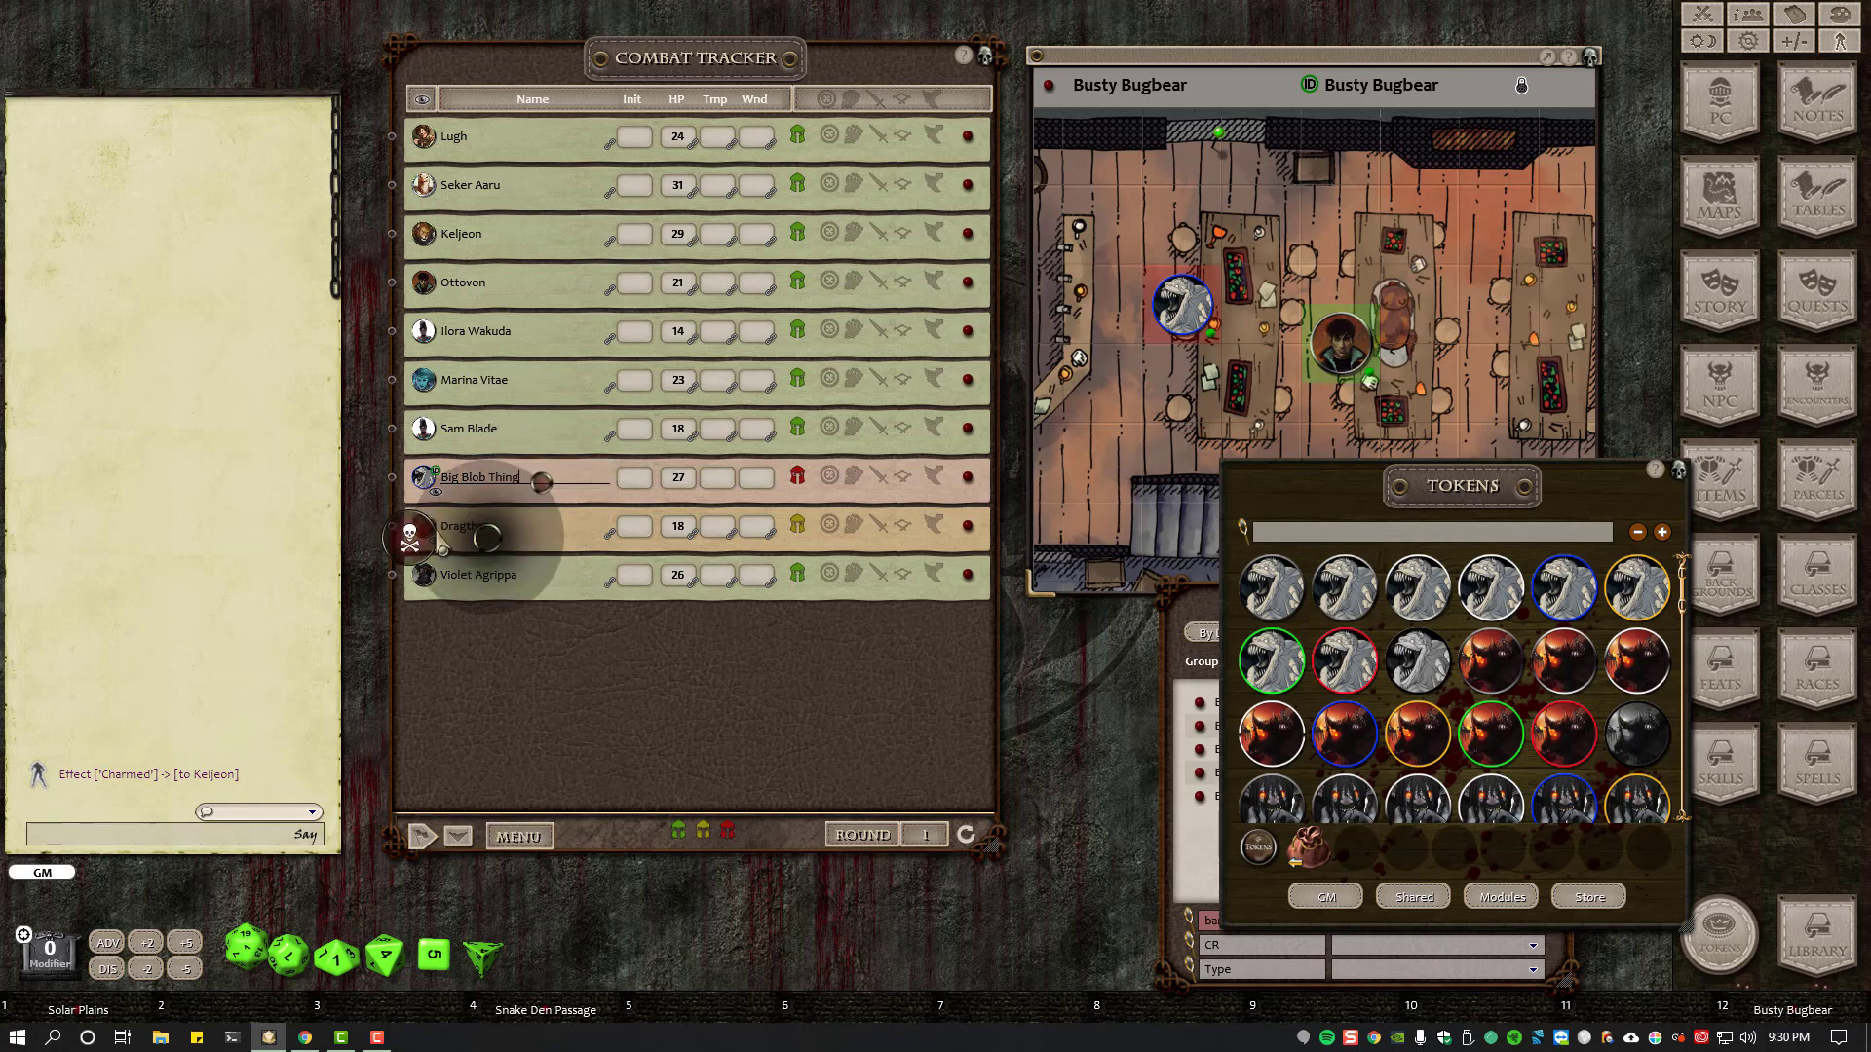
pyautogui.click(1678, 474)
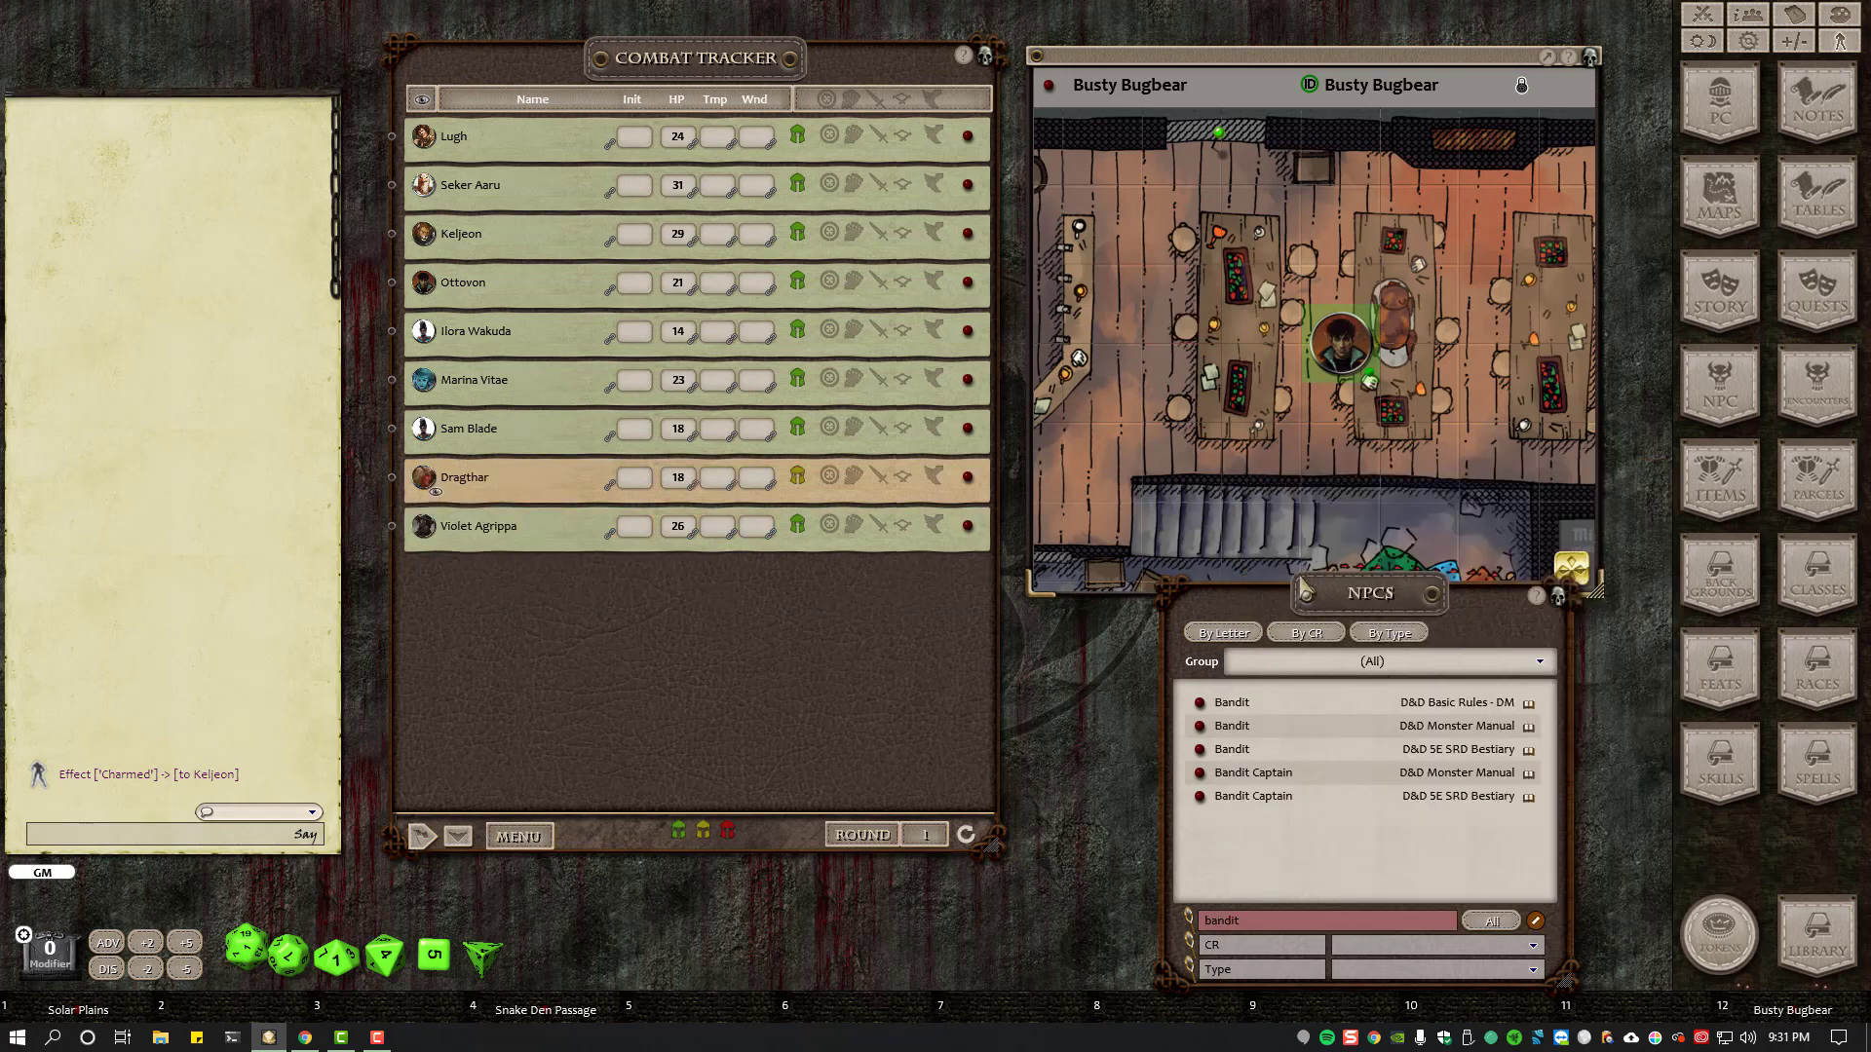
# - Add four Bandits and one Bandit Captain from the D&D Monster Manual to the combat tracker, and close the NPCs list
pyautogui.moveTo(1226, 722); pyautogui.dragTo(1218, 487)
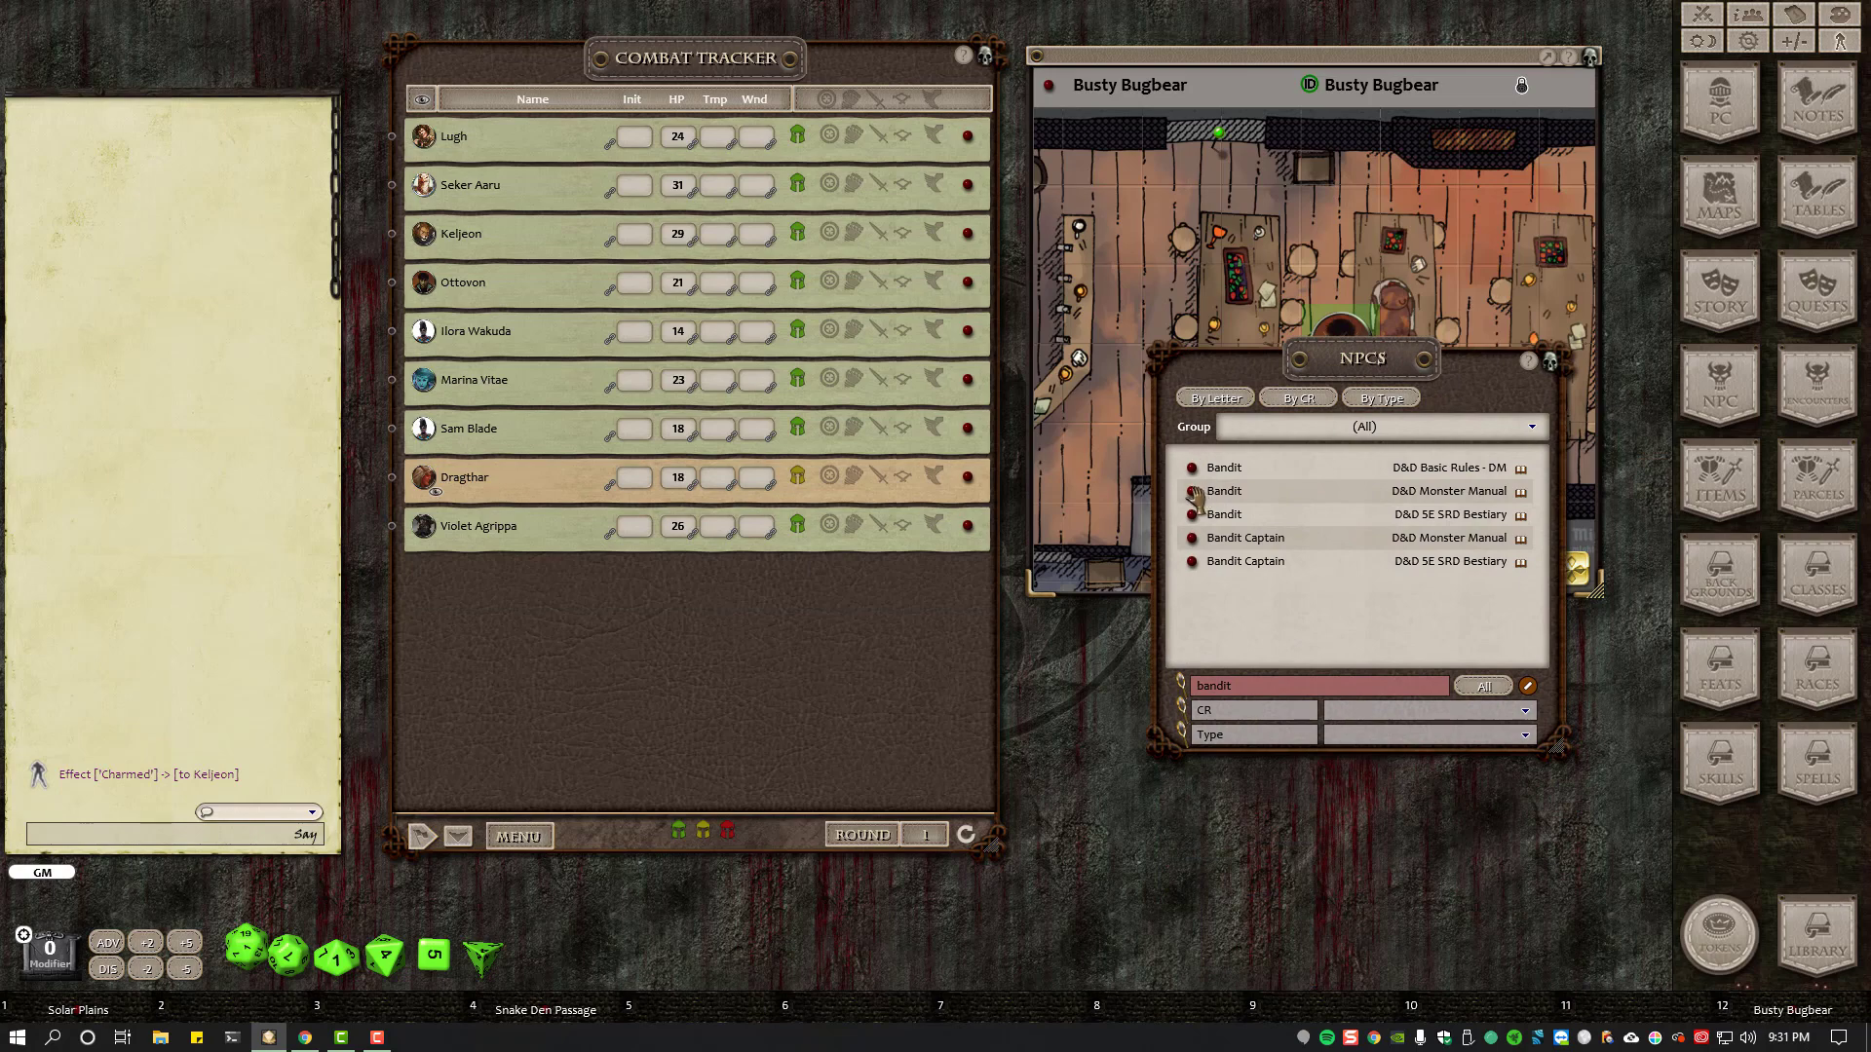
pyautogui.moveTo(1194, 499); pyautogui.dragTo(916, 640)
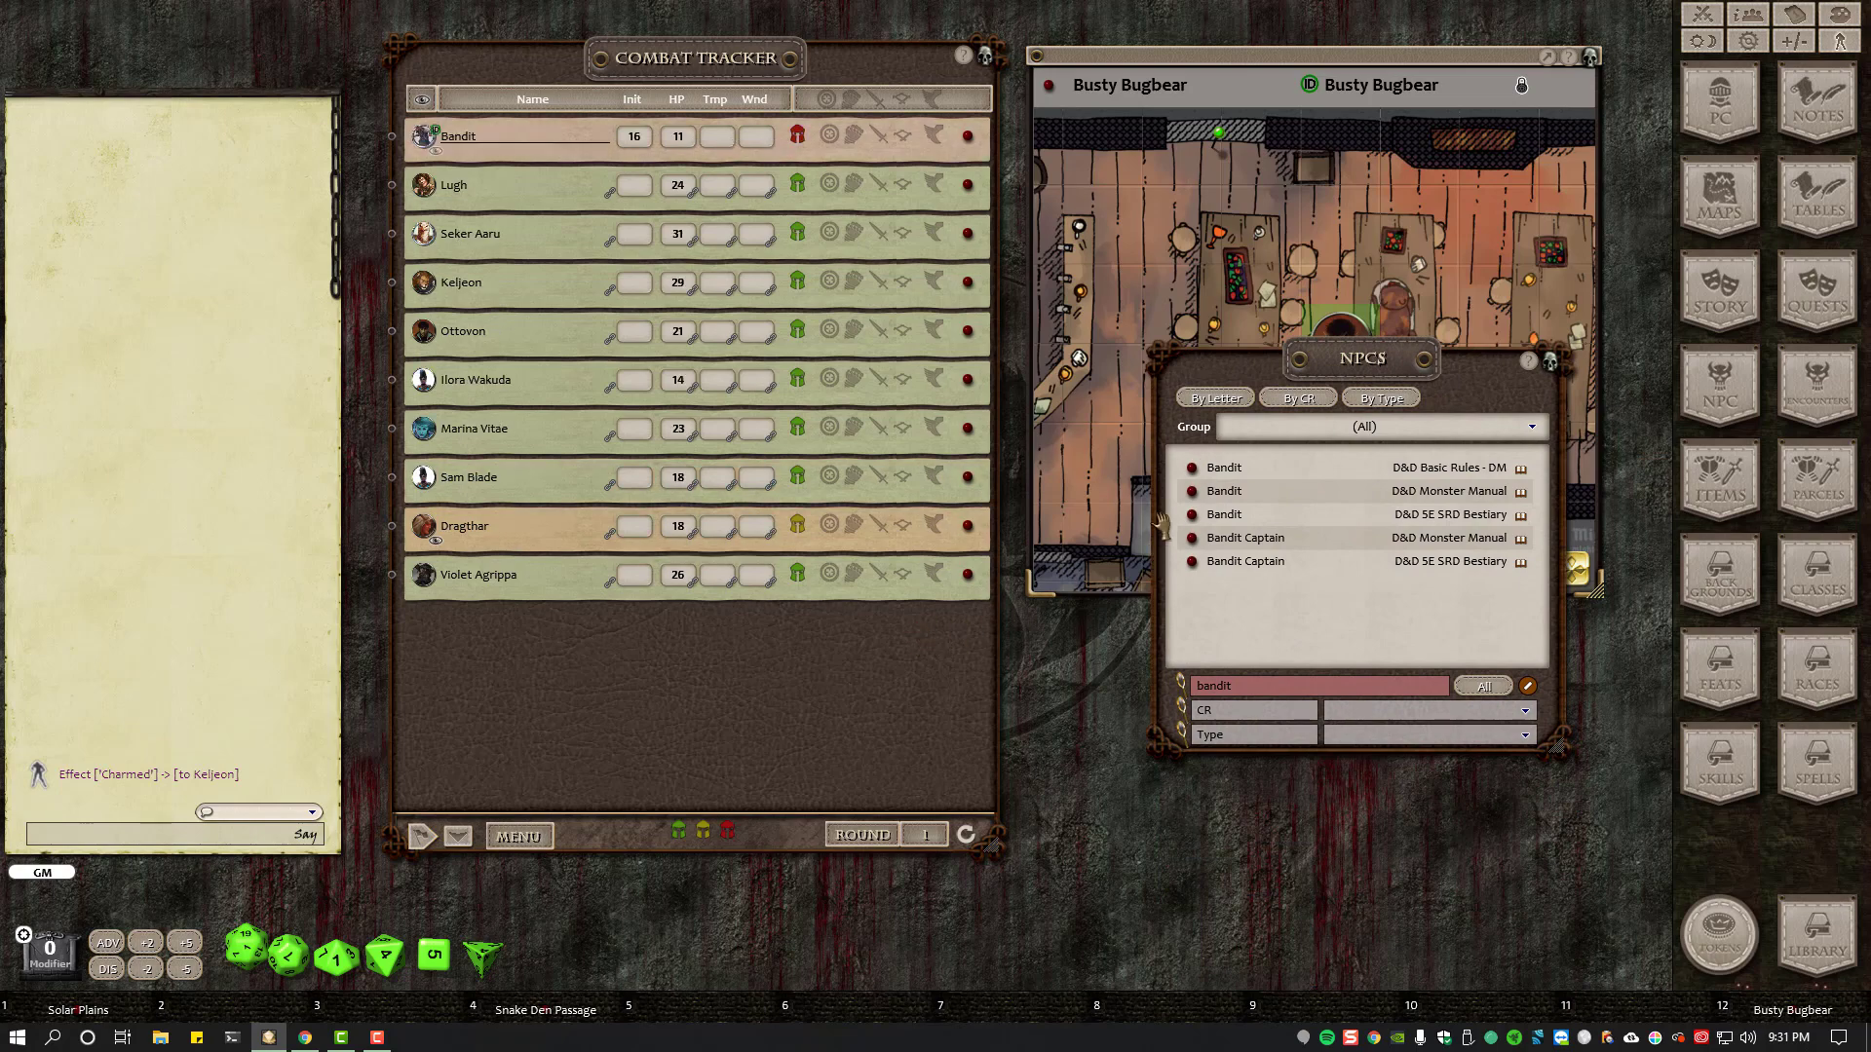
pyautogui.moveTo(1195, 499); pyautogui.dragTo(796, 733)
pyautogui.moveTo(1199, 499); pyautogui.dragTo(758, 687)
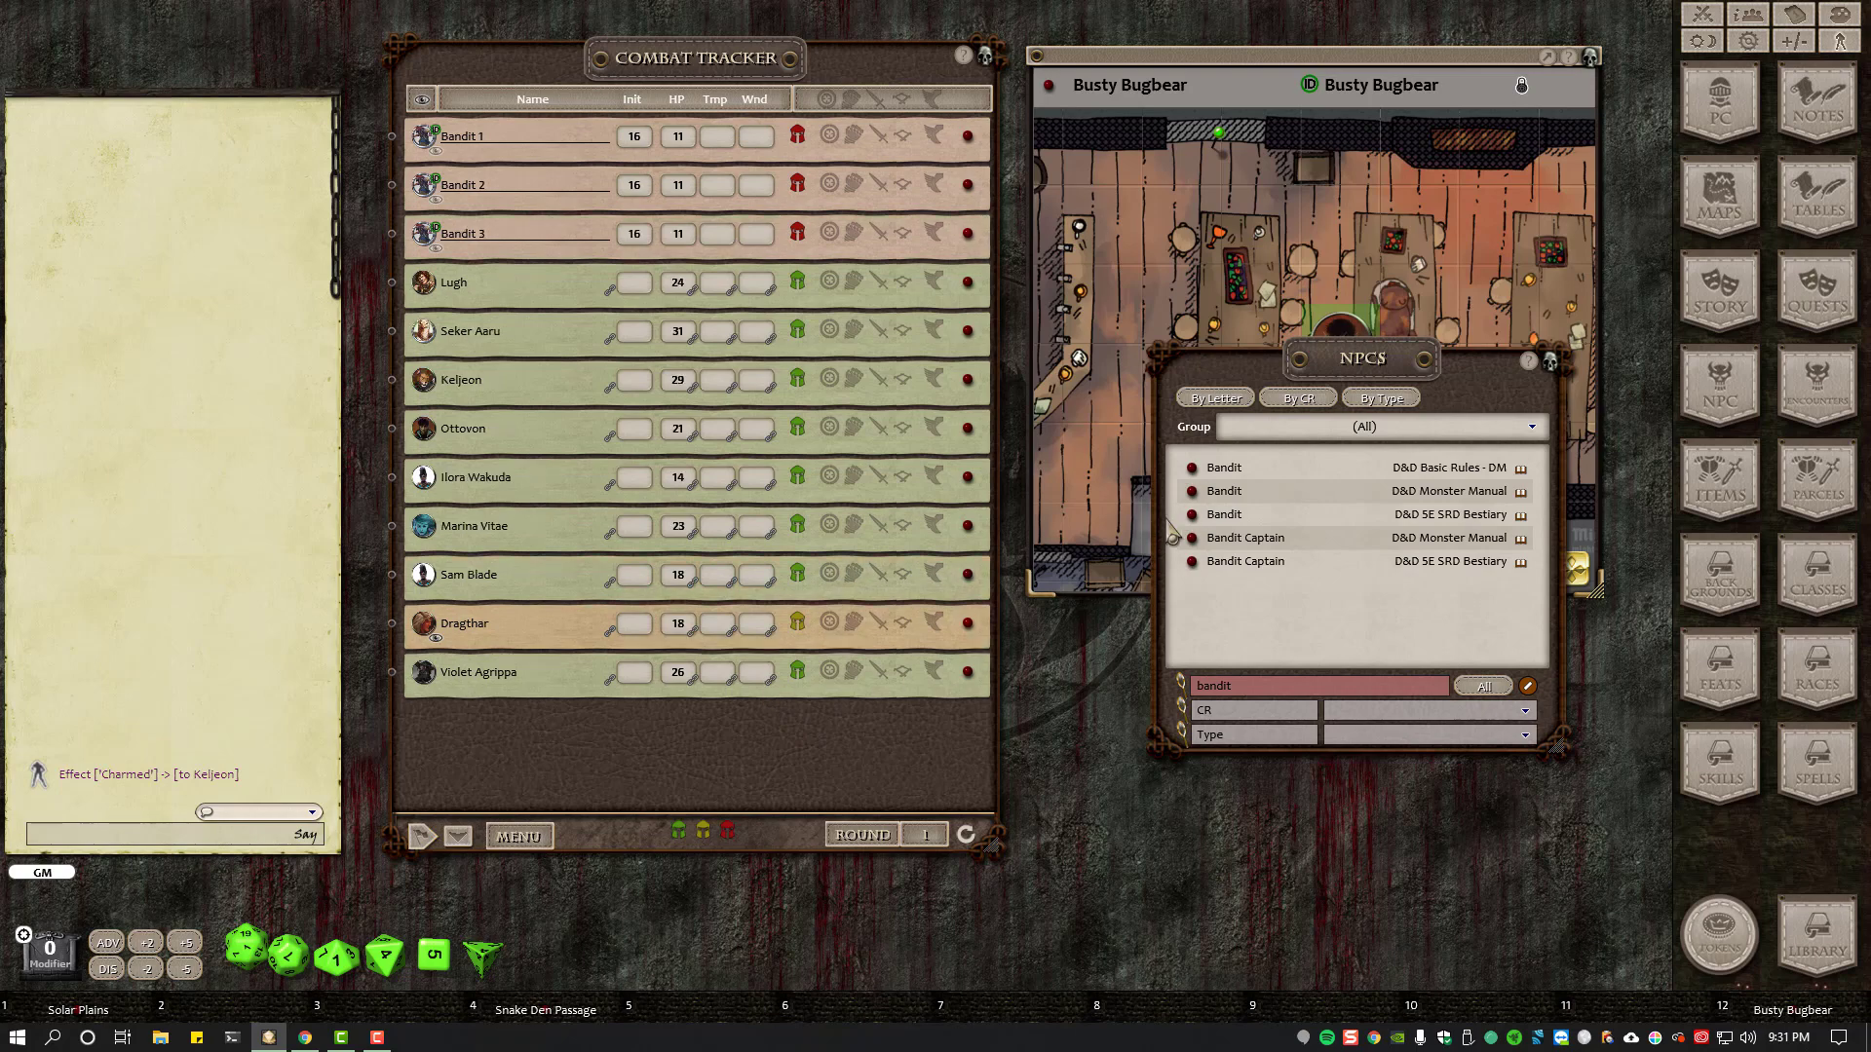
pyautogui.moveTo(1197, 499); pyautogui.dragTo(931, 685)
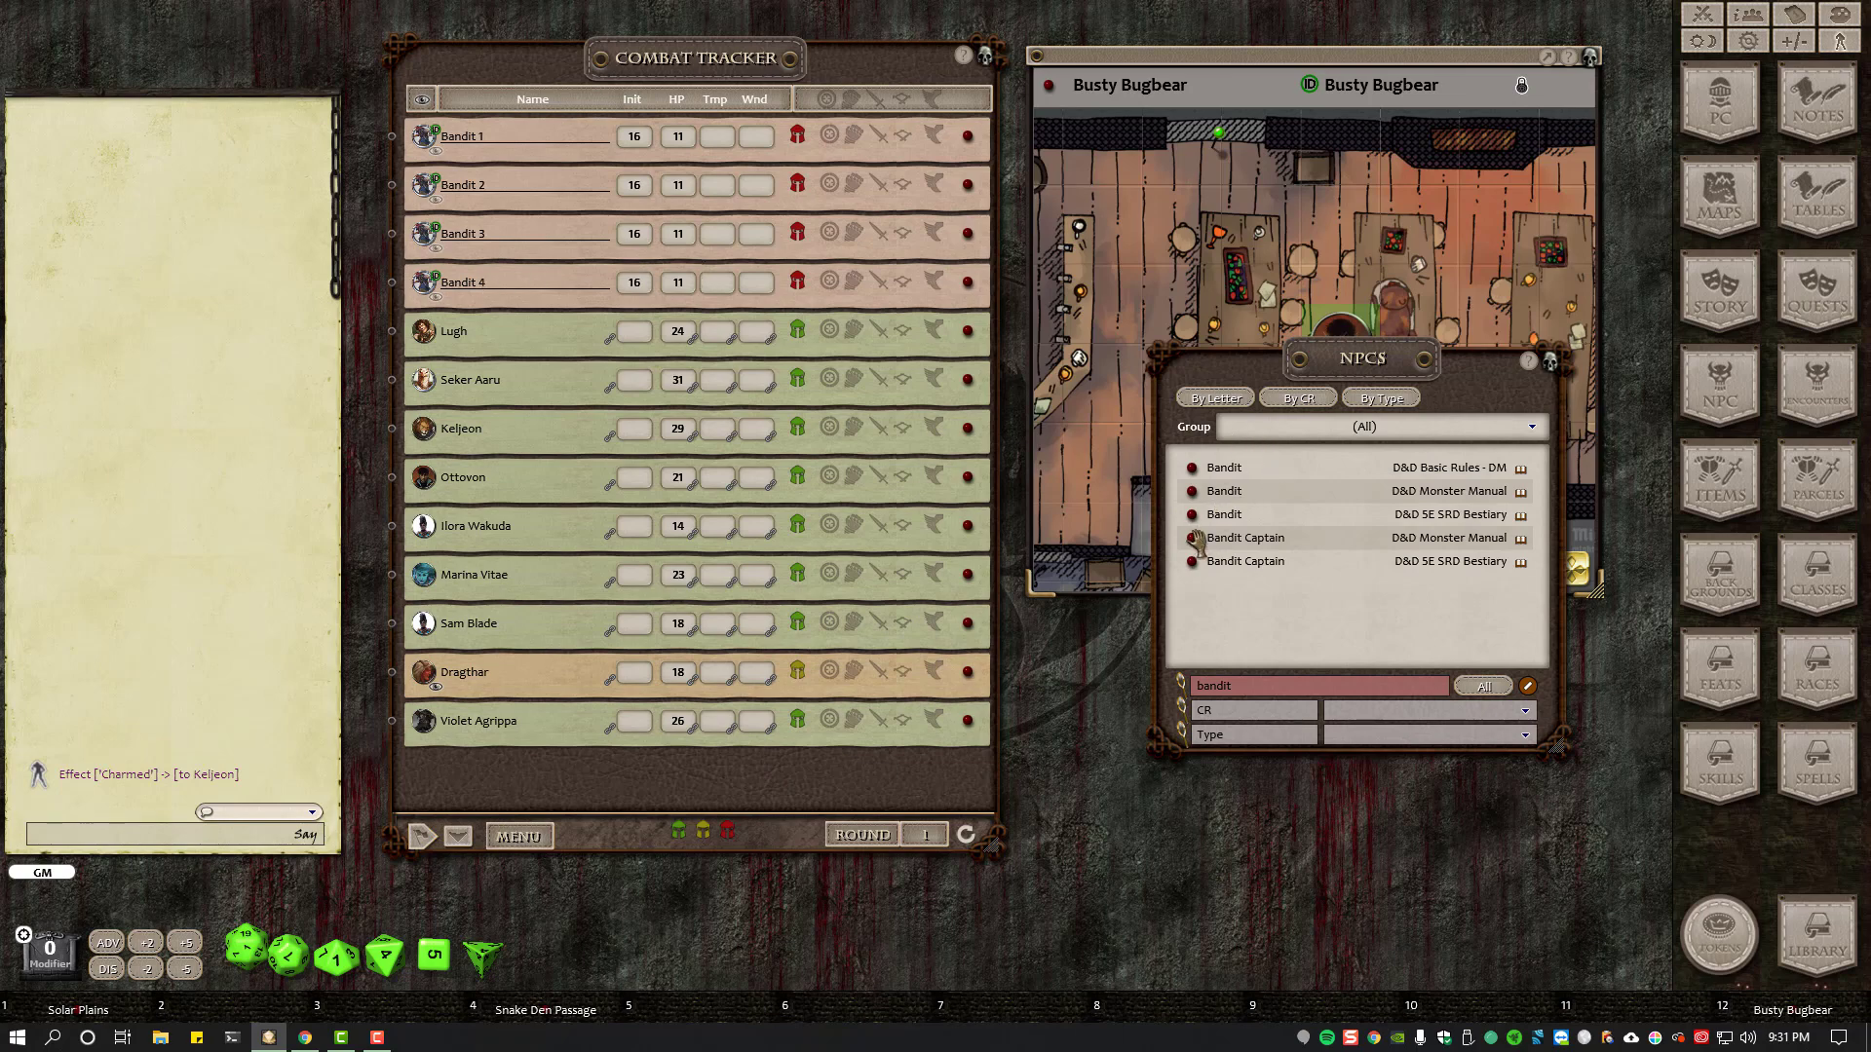
pyautogui.moveTo(1191, 538); pyautogui.dragTo(799, 785)
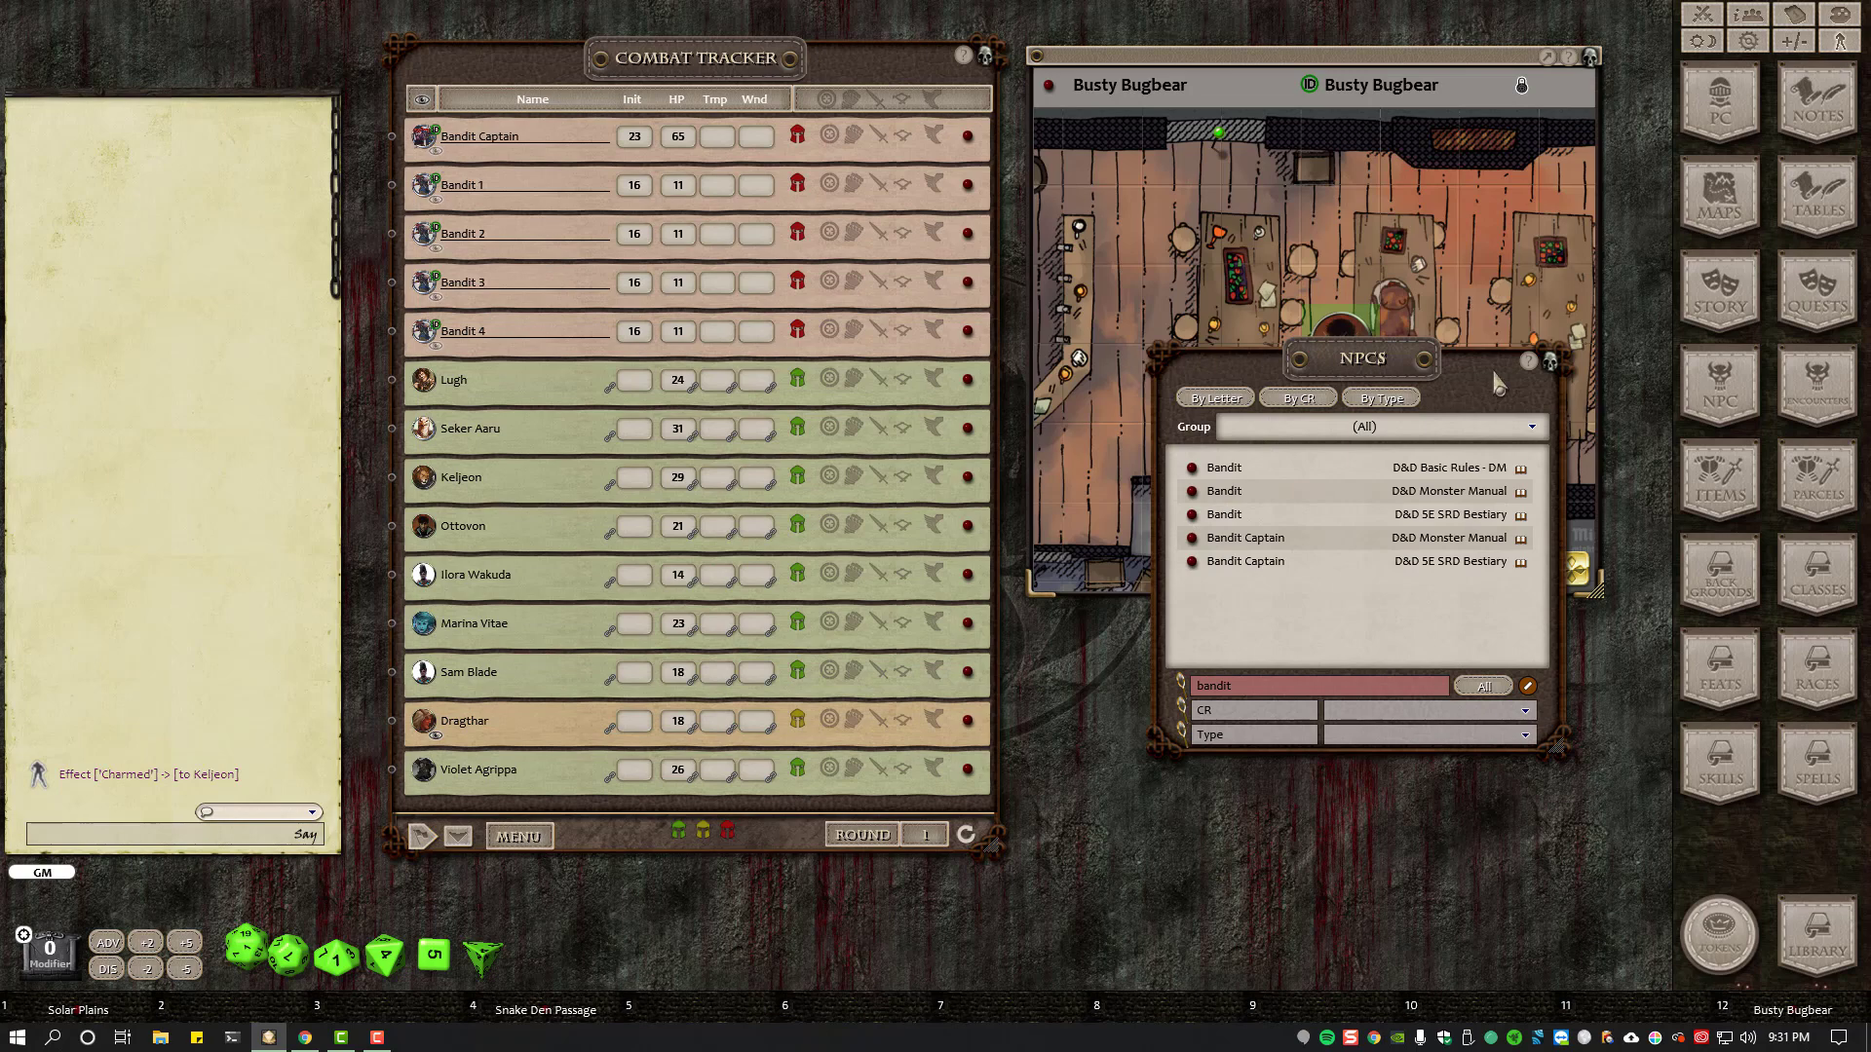
pyautogui.click(1550, 362)
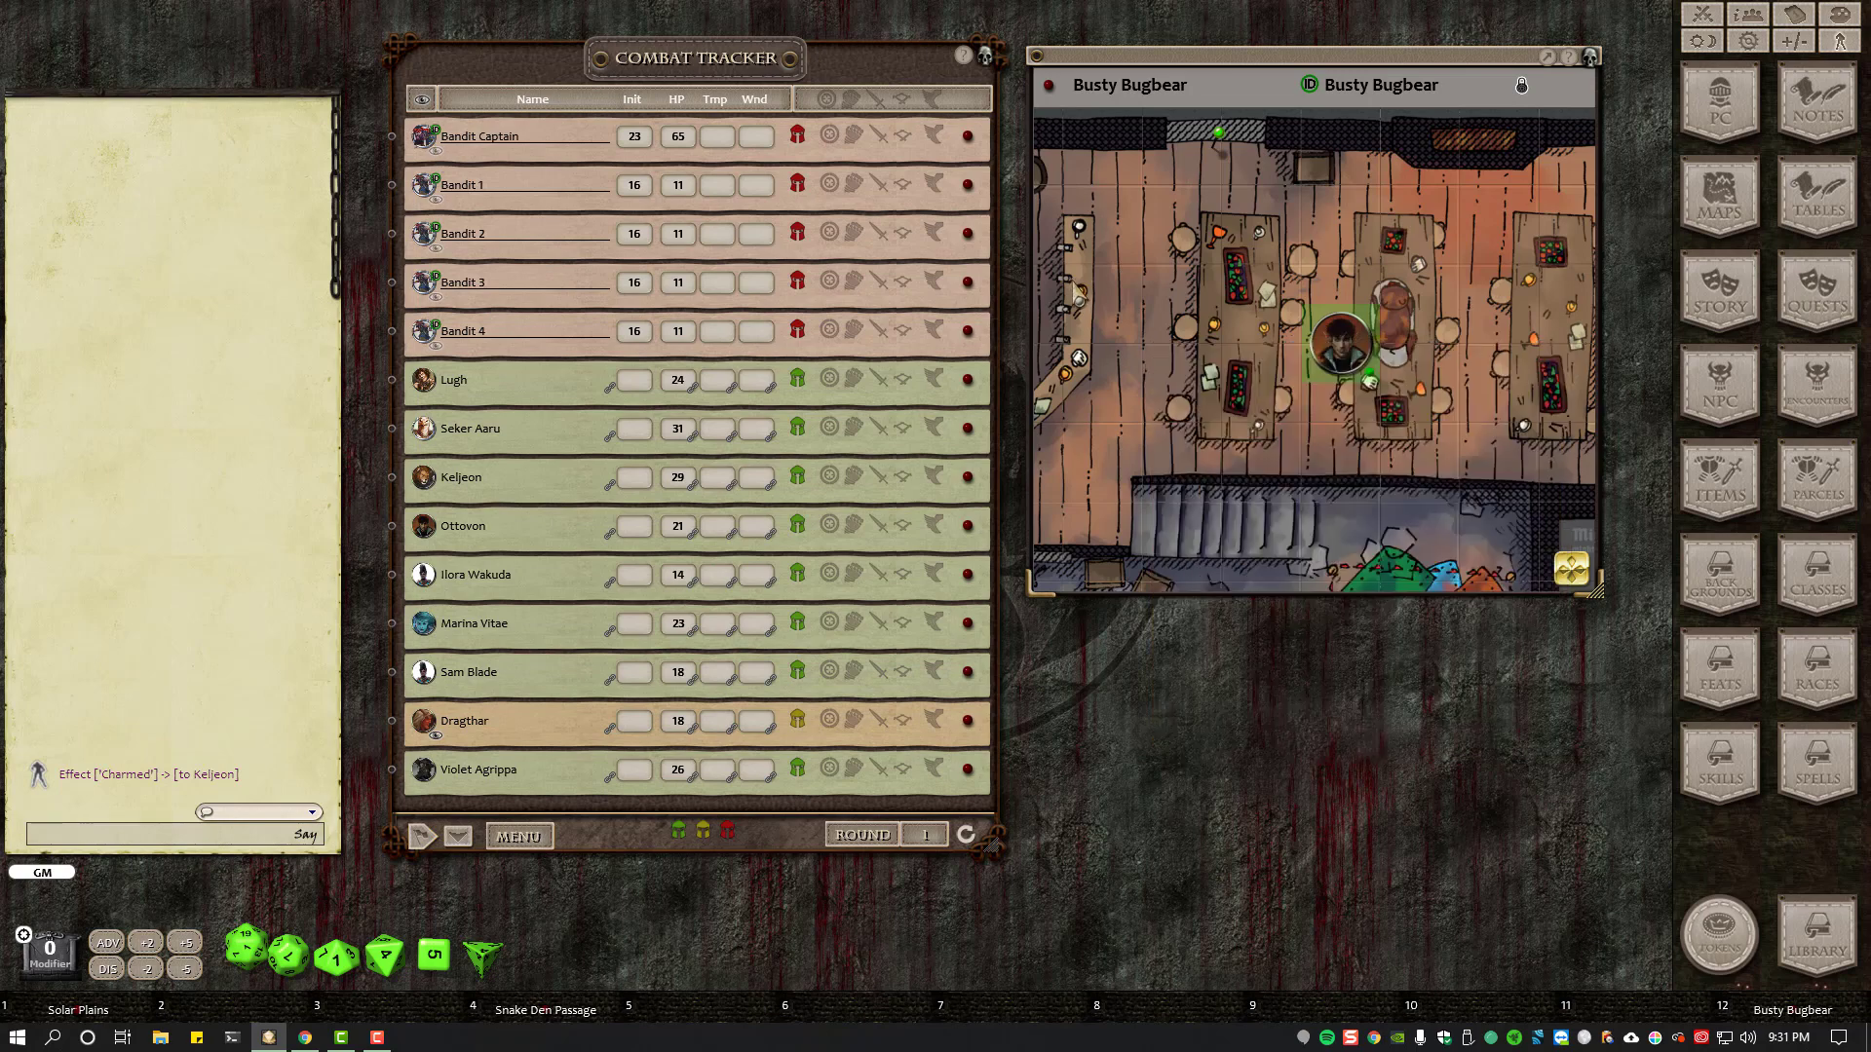
# - Place the tokens of Bandits 1 to 4 on the Busty Bugbear map, surrounding Ottovon
pyautogui.moveTo(426, 187); pyautogui.dragTo(501, 188)
pyautogui.moveTo(426, 187); pyautogui.dragTo(1462, 230)
pyautogui.moveTo(424, 233); pyautogui.dragTo(1470, 443)
pyautogui.moveTo(424, 283); pyautogui.dragTo(1230, 436)
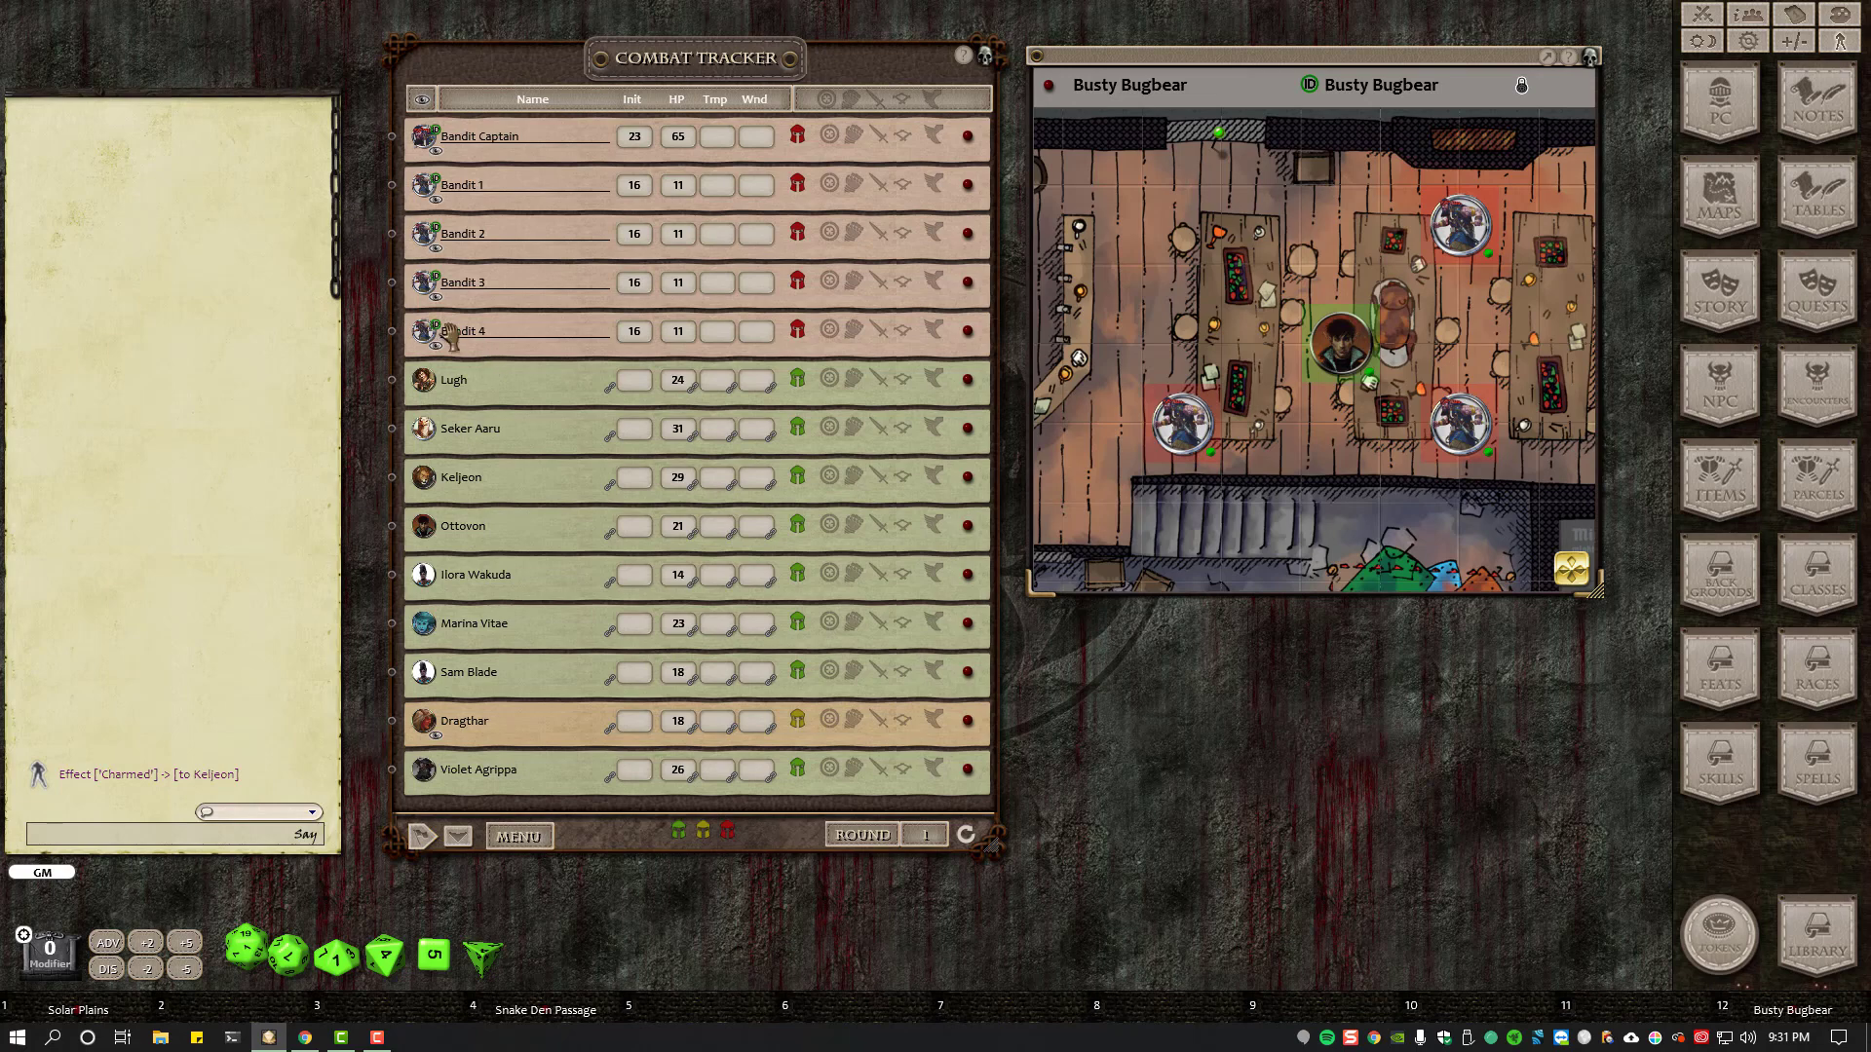
pyautogui.moveTo(426, 331); pyautogui.dragTo(1183, 261)
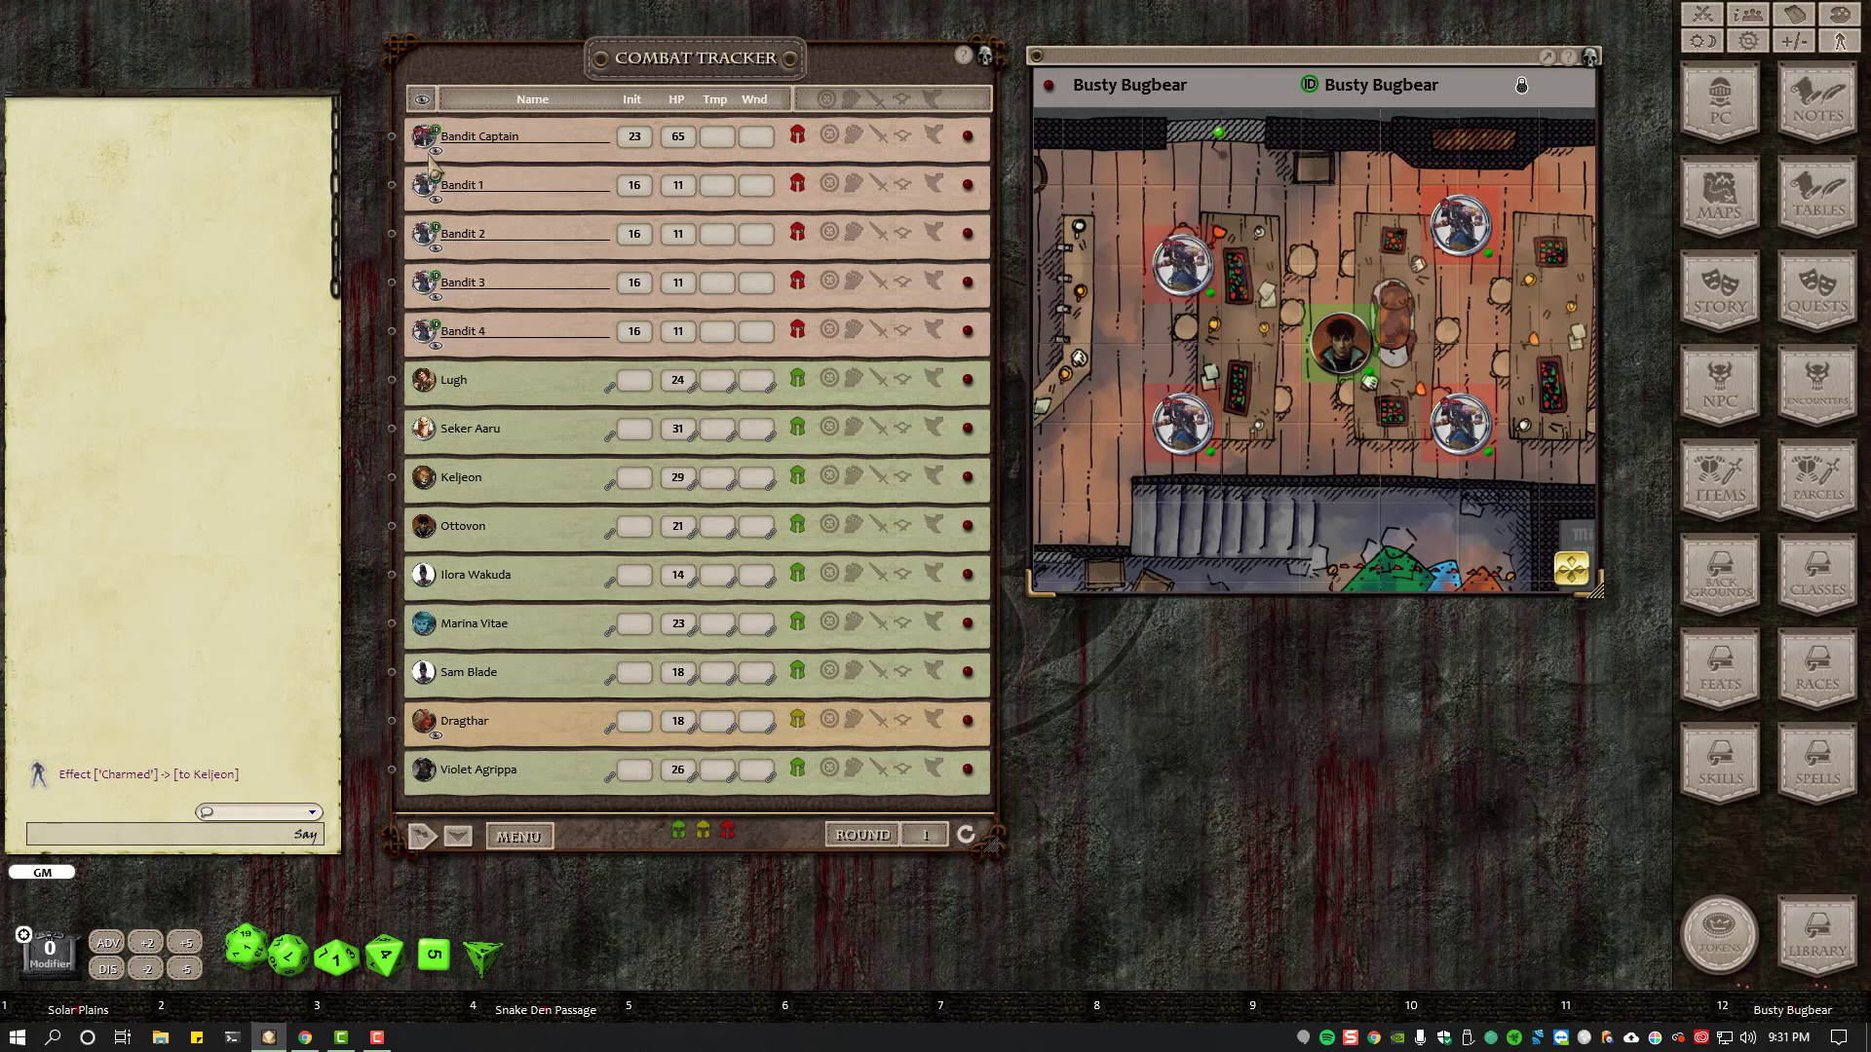
# - Place the Bandit Captain's token on the map above Ottovon and clear all initiatives in the combat tracker
pyautogui.moveTo(424, 137); pyautogui.dragTo(1301, 183)
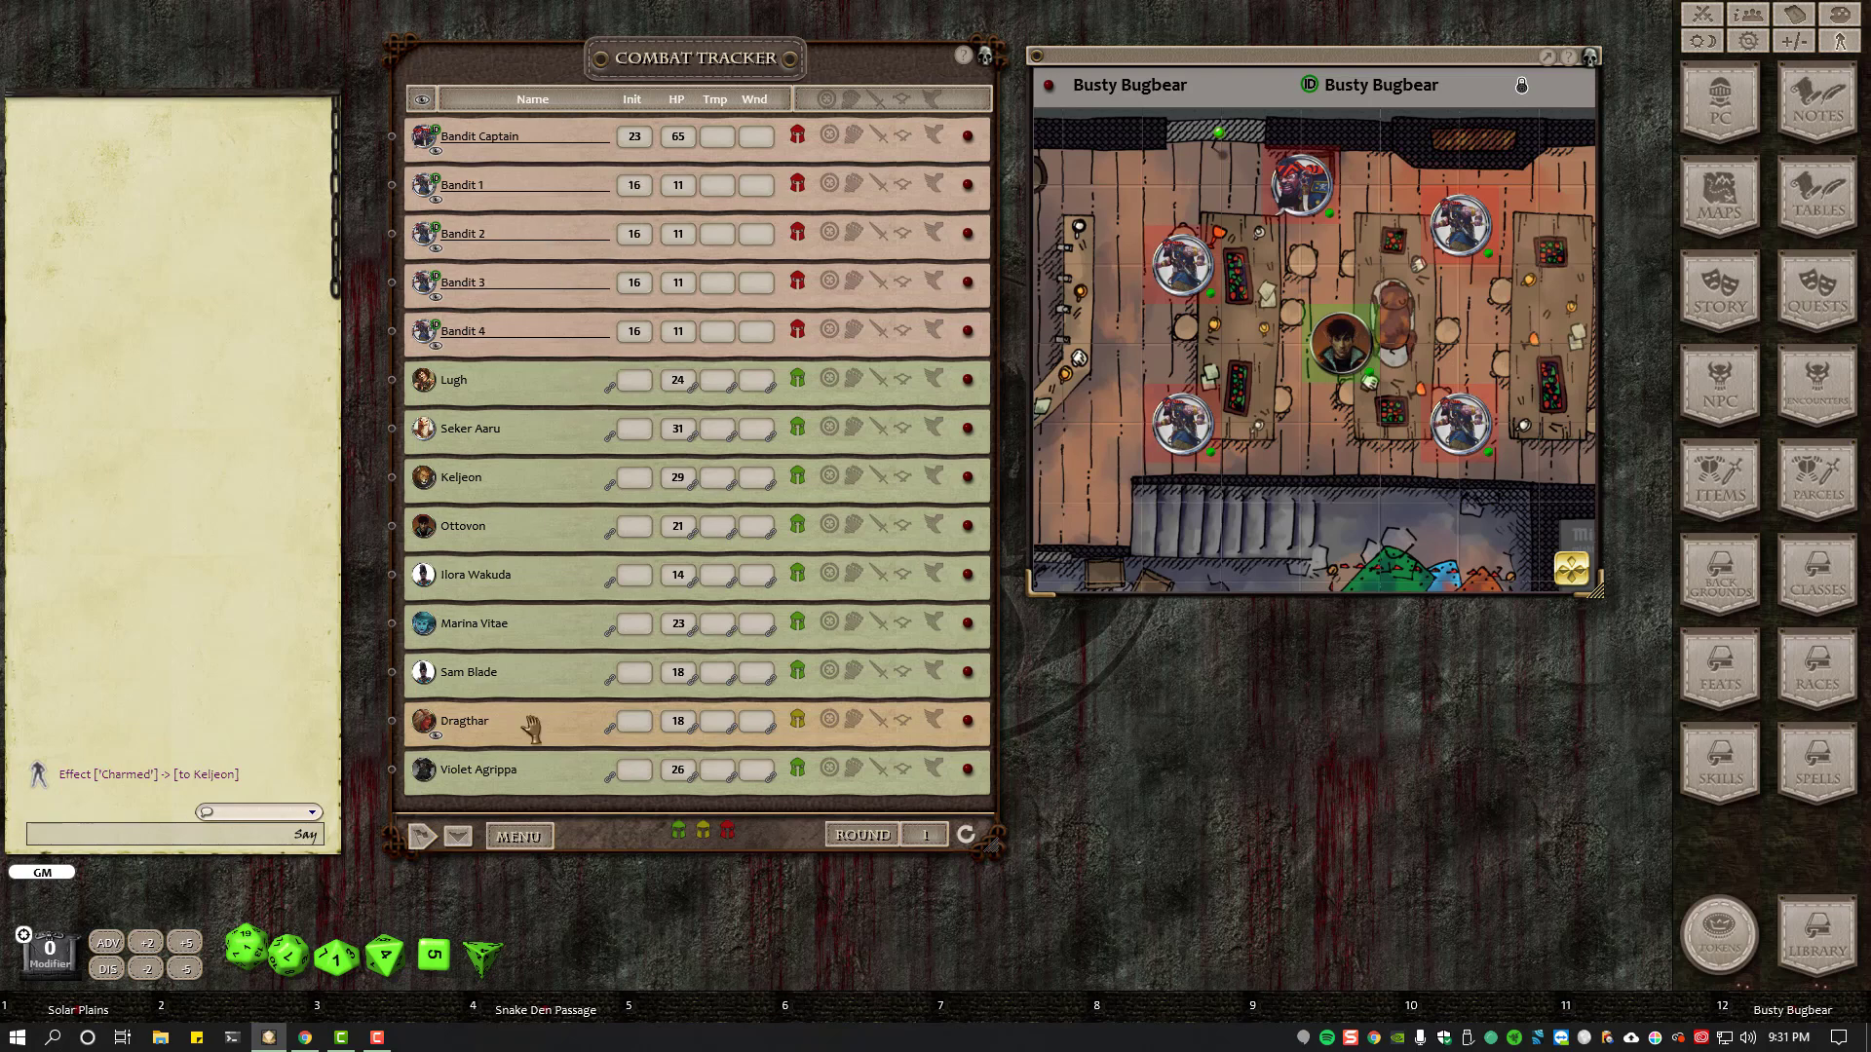
pyautogui.rightClick(447, 840)
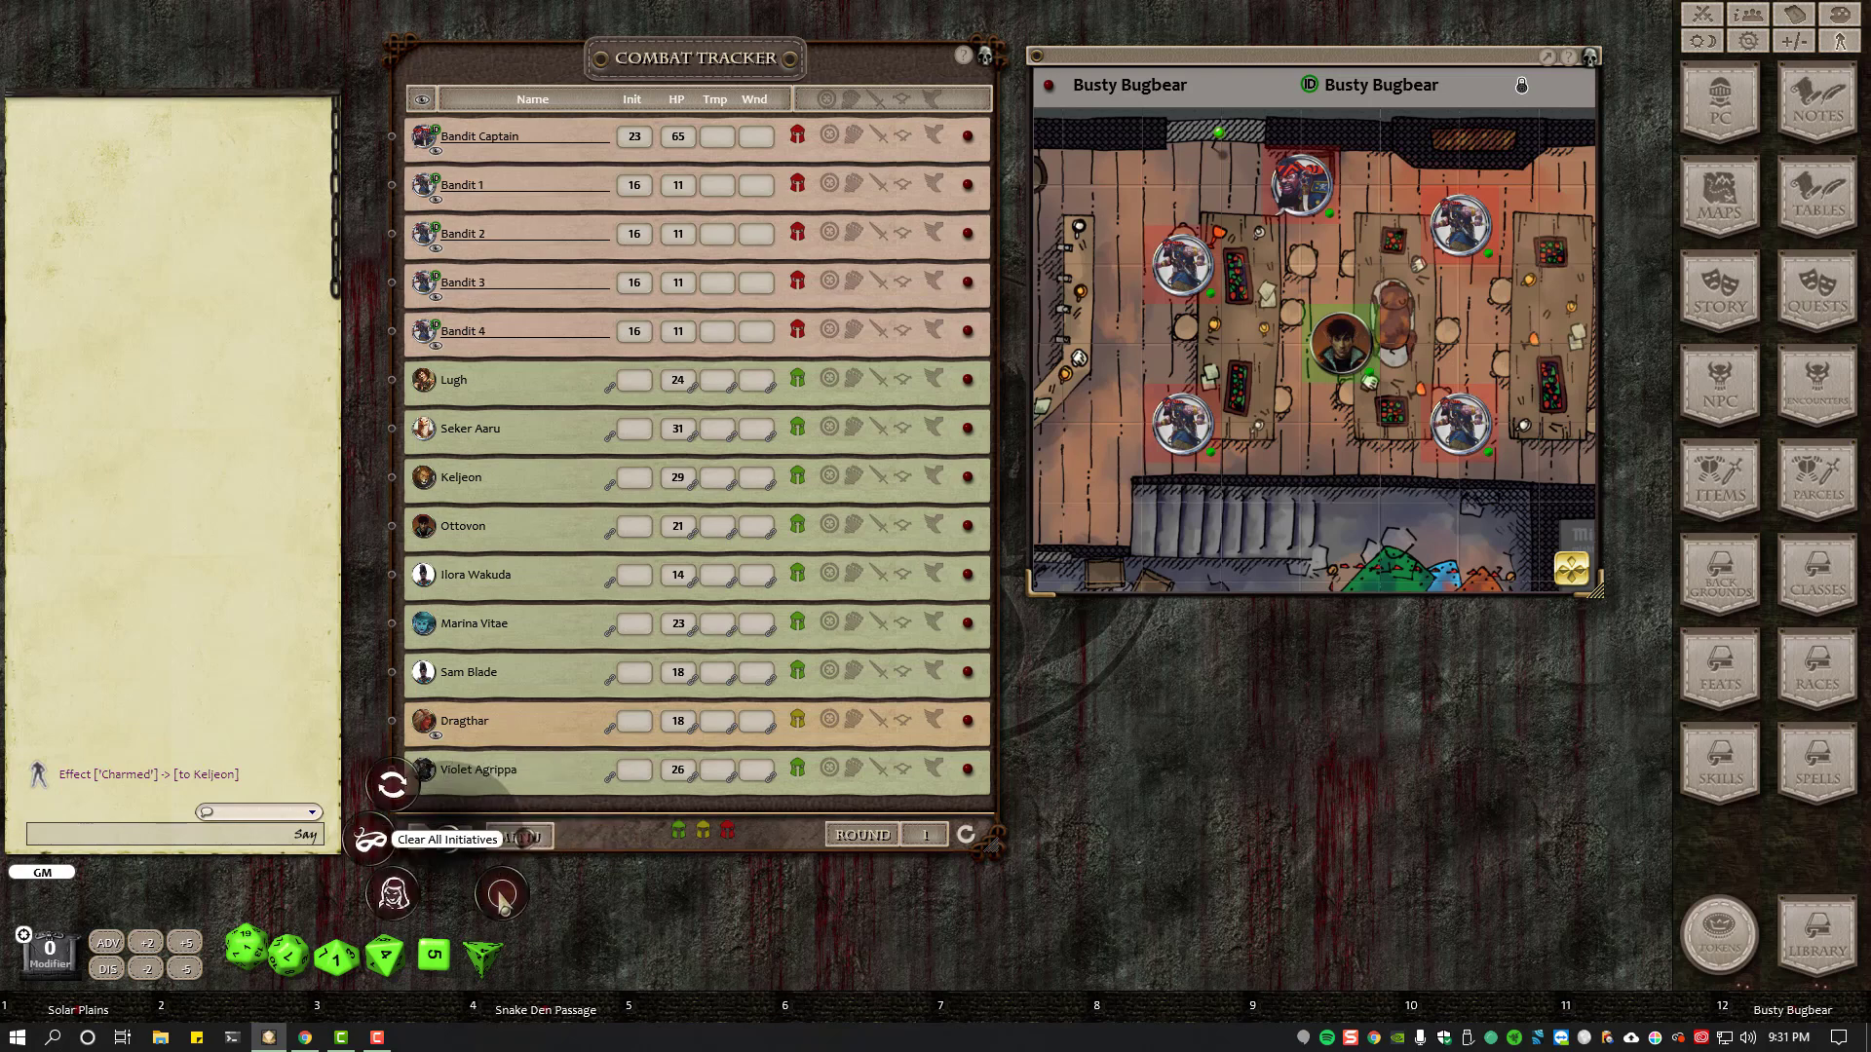
pyautogui.click(529, 893)
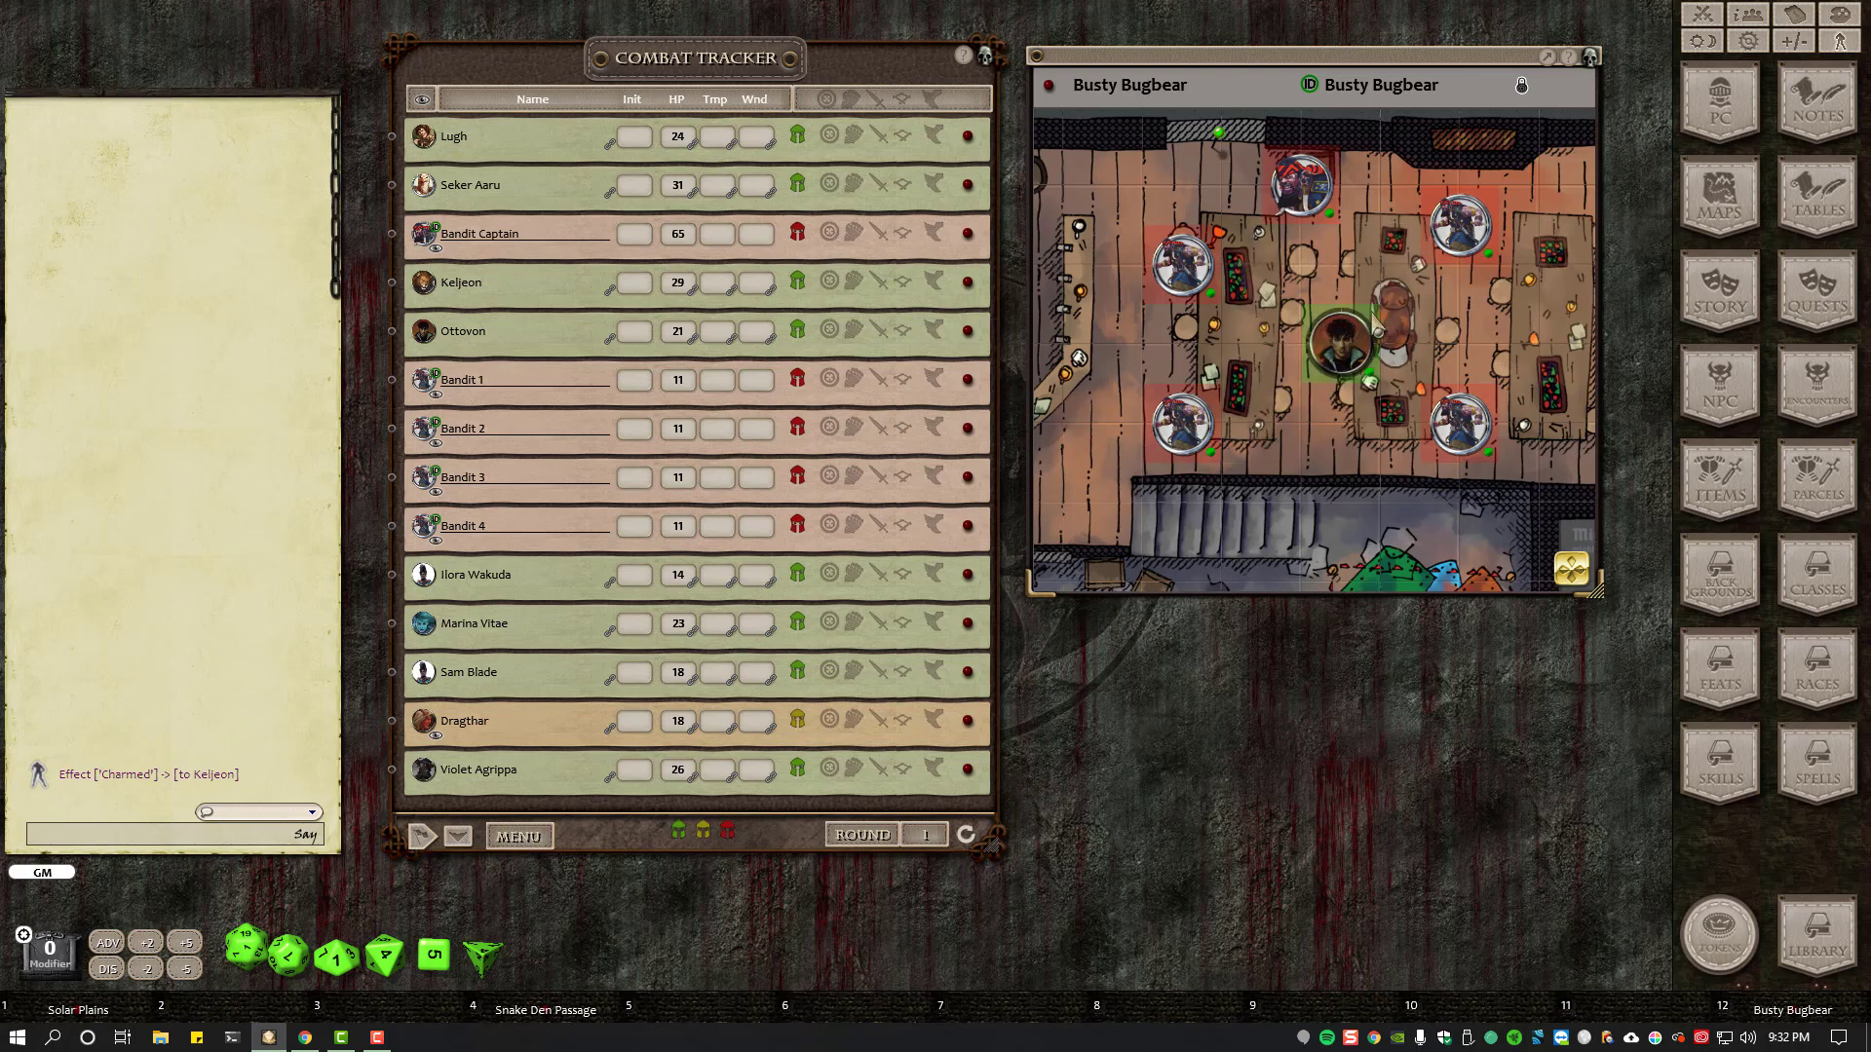
# - Target Bandits 1 to 4 and the Bandit Captain with Ottovon on the map
pyautogui.moveTo(1317, 389); pyautogui.dragTo(1184, 422)
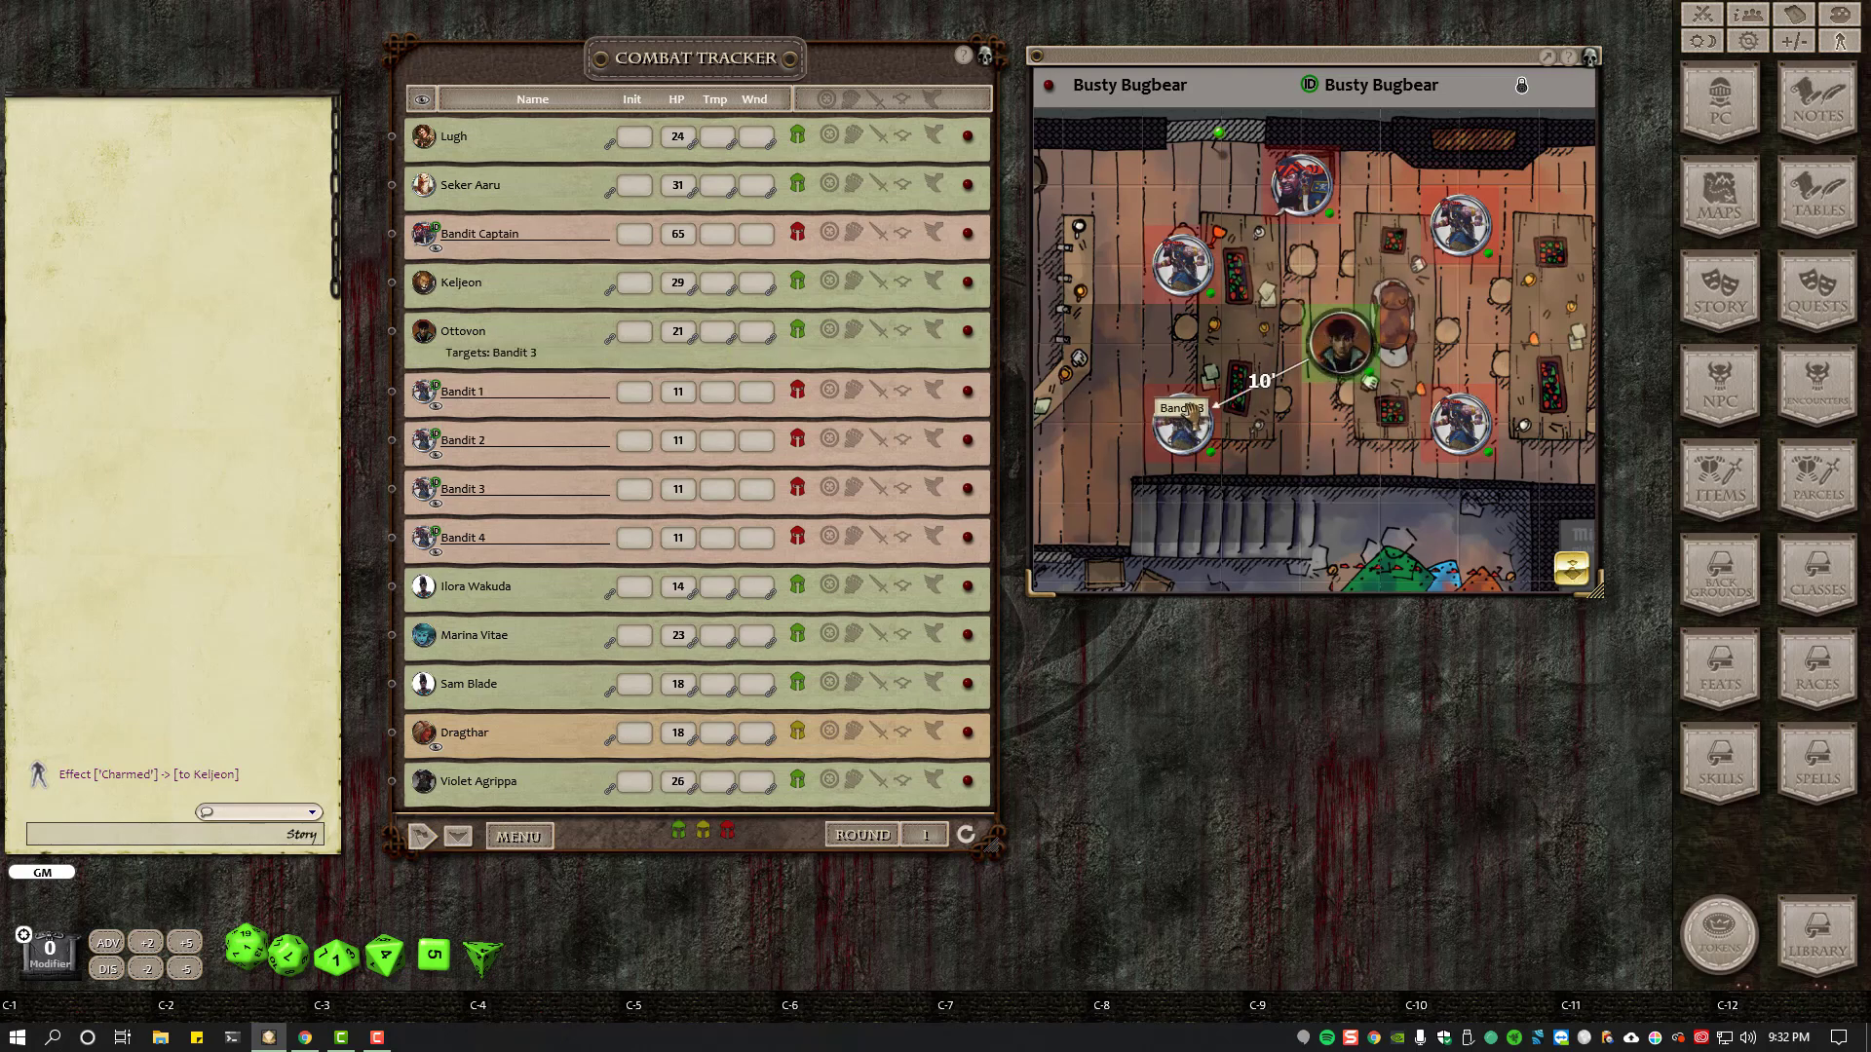
pyautogui.keyDown('ctrl'); pyautogui.click(1182, 265); pyautogui.keyUp('ctrl')
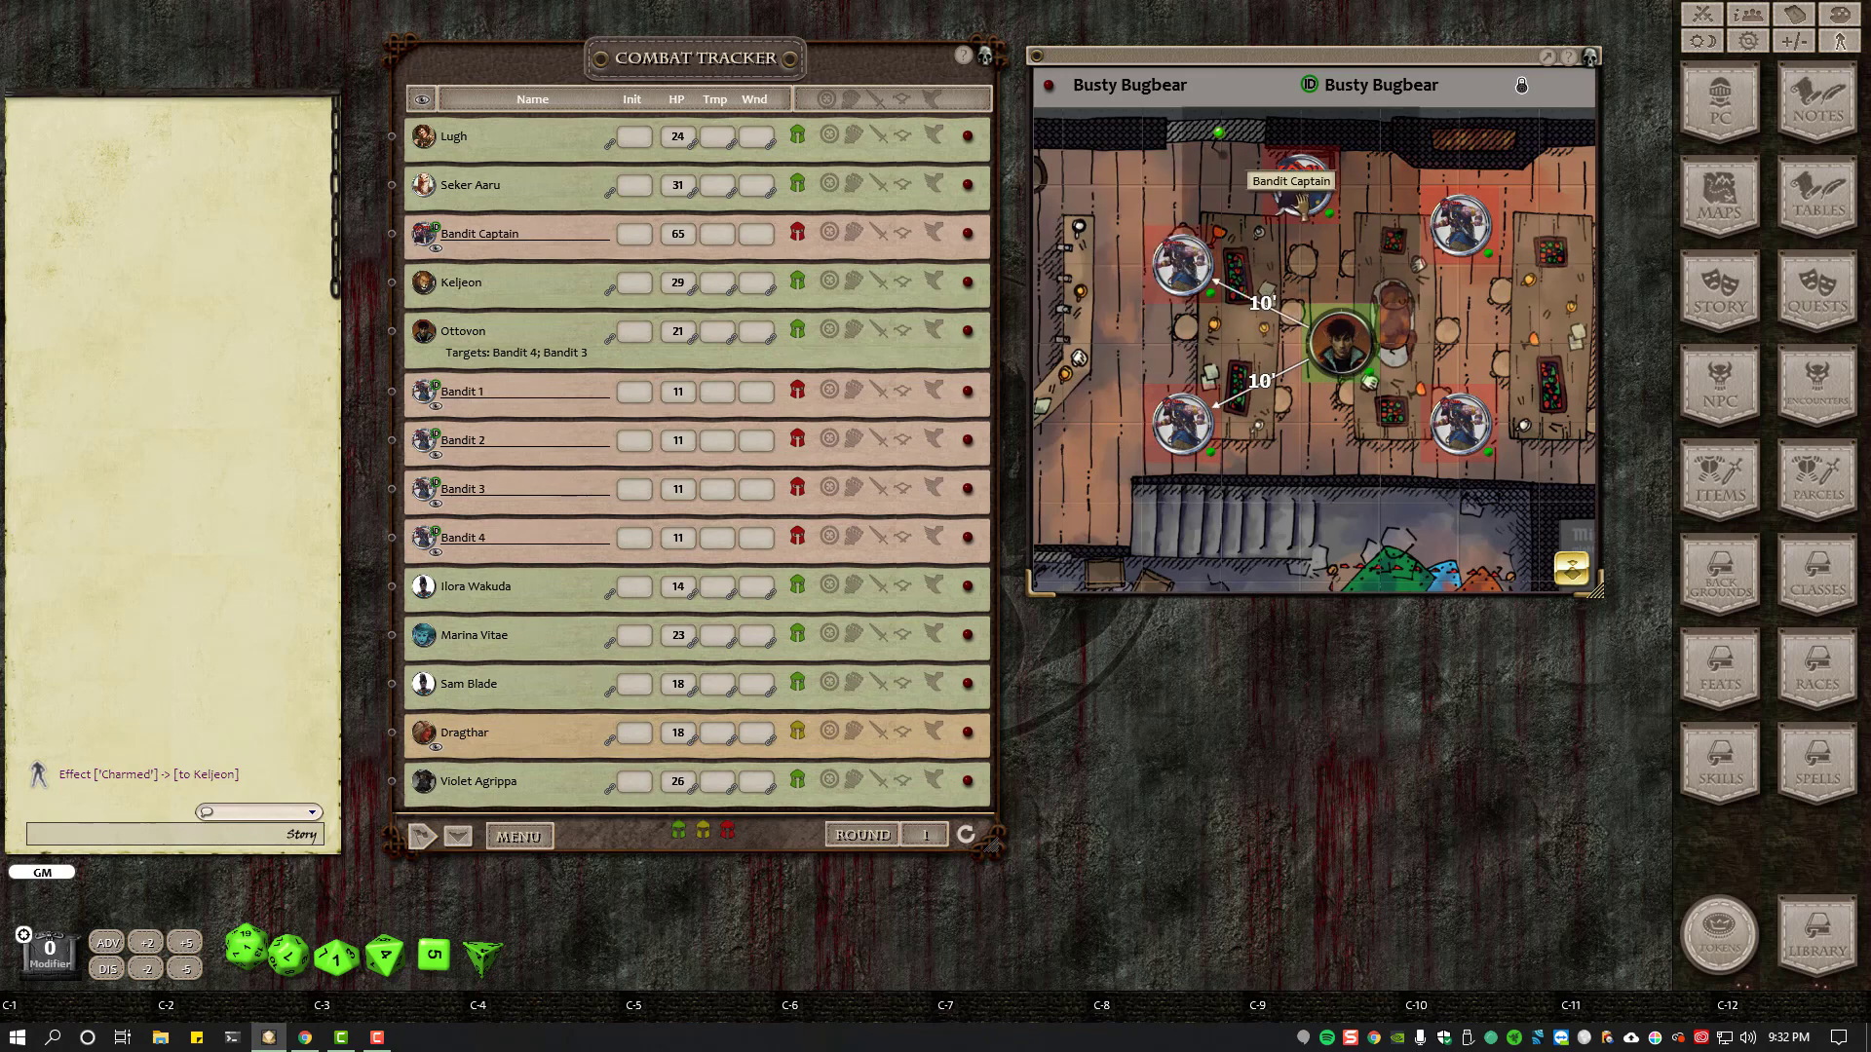
pyautogui.keyDown('ctrl'); pyautogui.click(1302, 185); pyautogui.keyUp('ctrl')
pyautogui.keyDown('ctrl'); pyautogui.click(1450, 230); pyautogui.keyUp('ctrl')
pyautogui.keyDown('ctrl'); pyautogui.click(1459, 422); pyautogui.keyUp('ctrl')
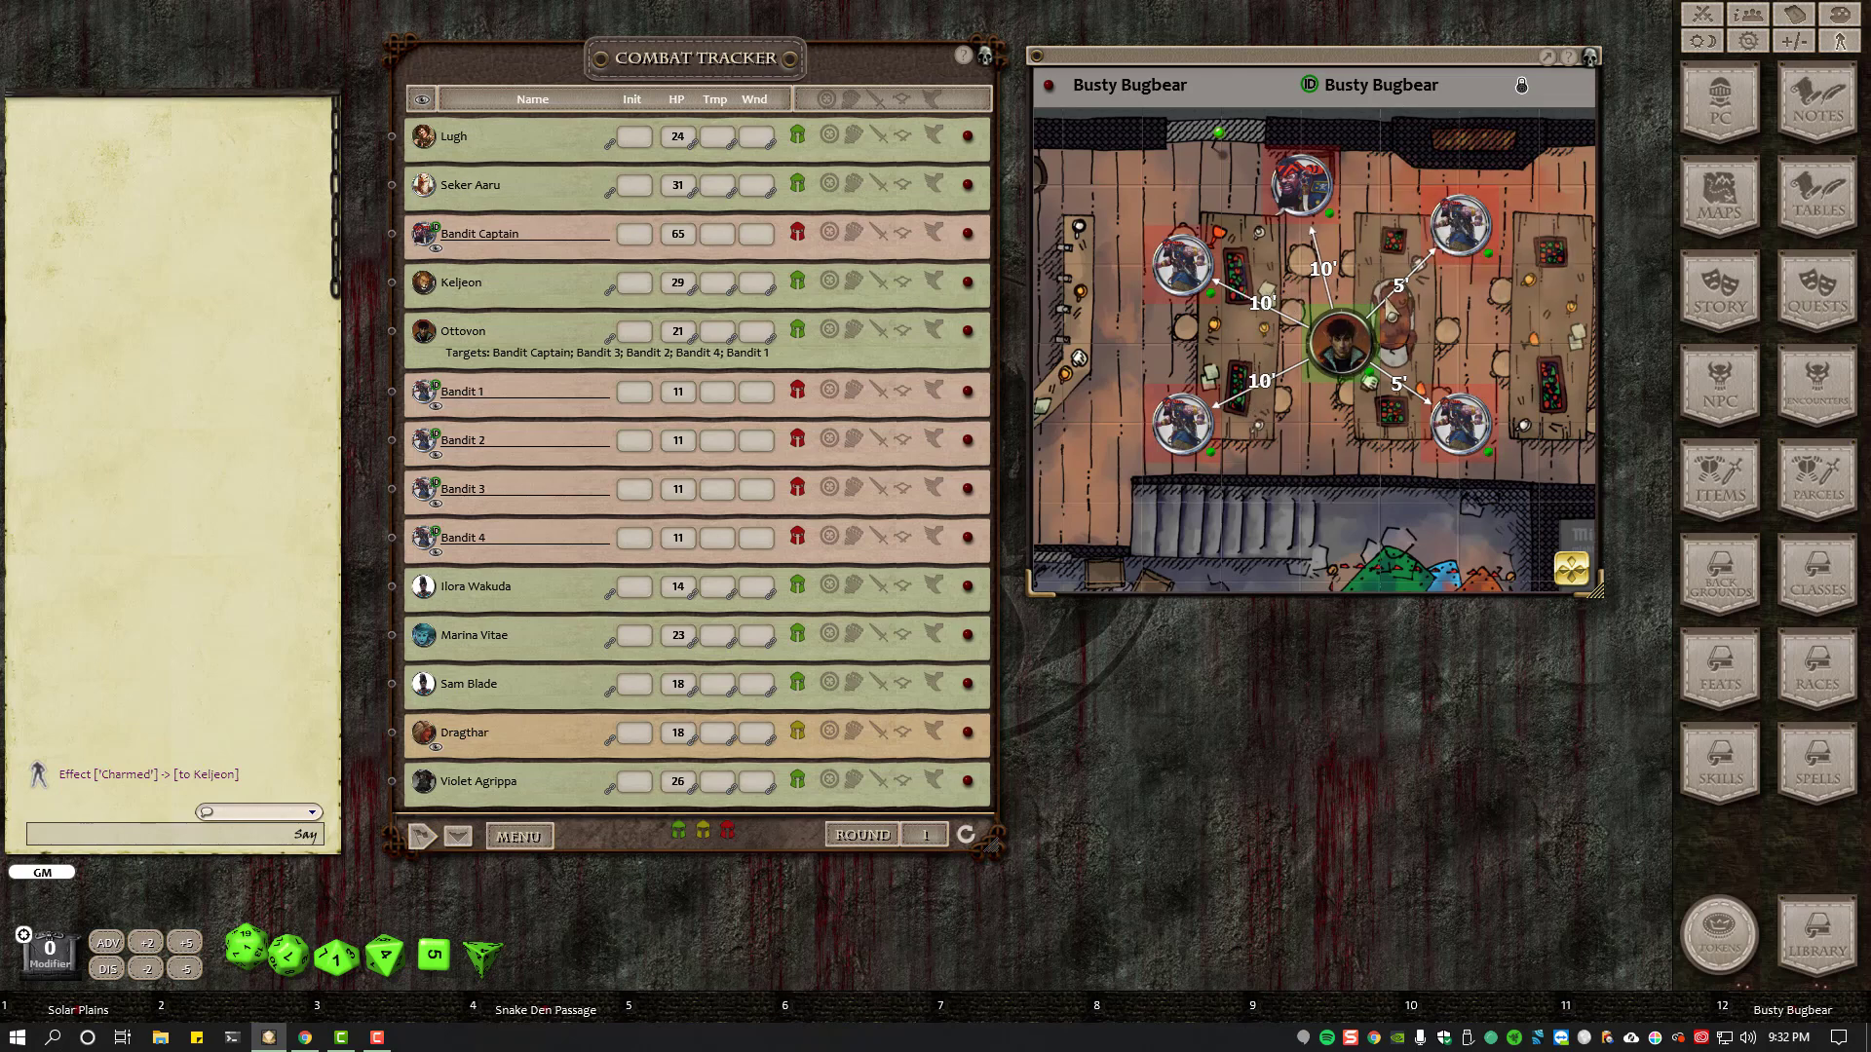
# - Cast Thunderwave from Ottovon's character sheet at all his targets and roll its damage
pyautogui.doubleClick(1336, 367)
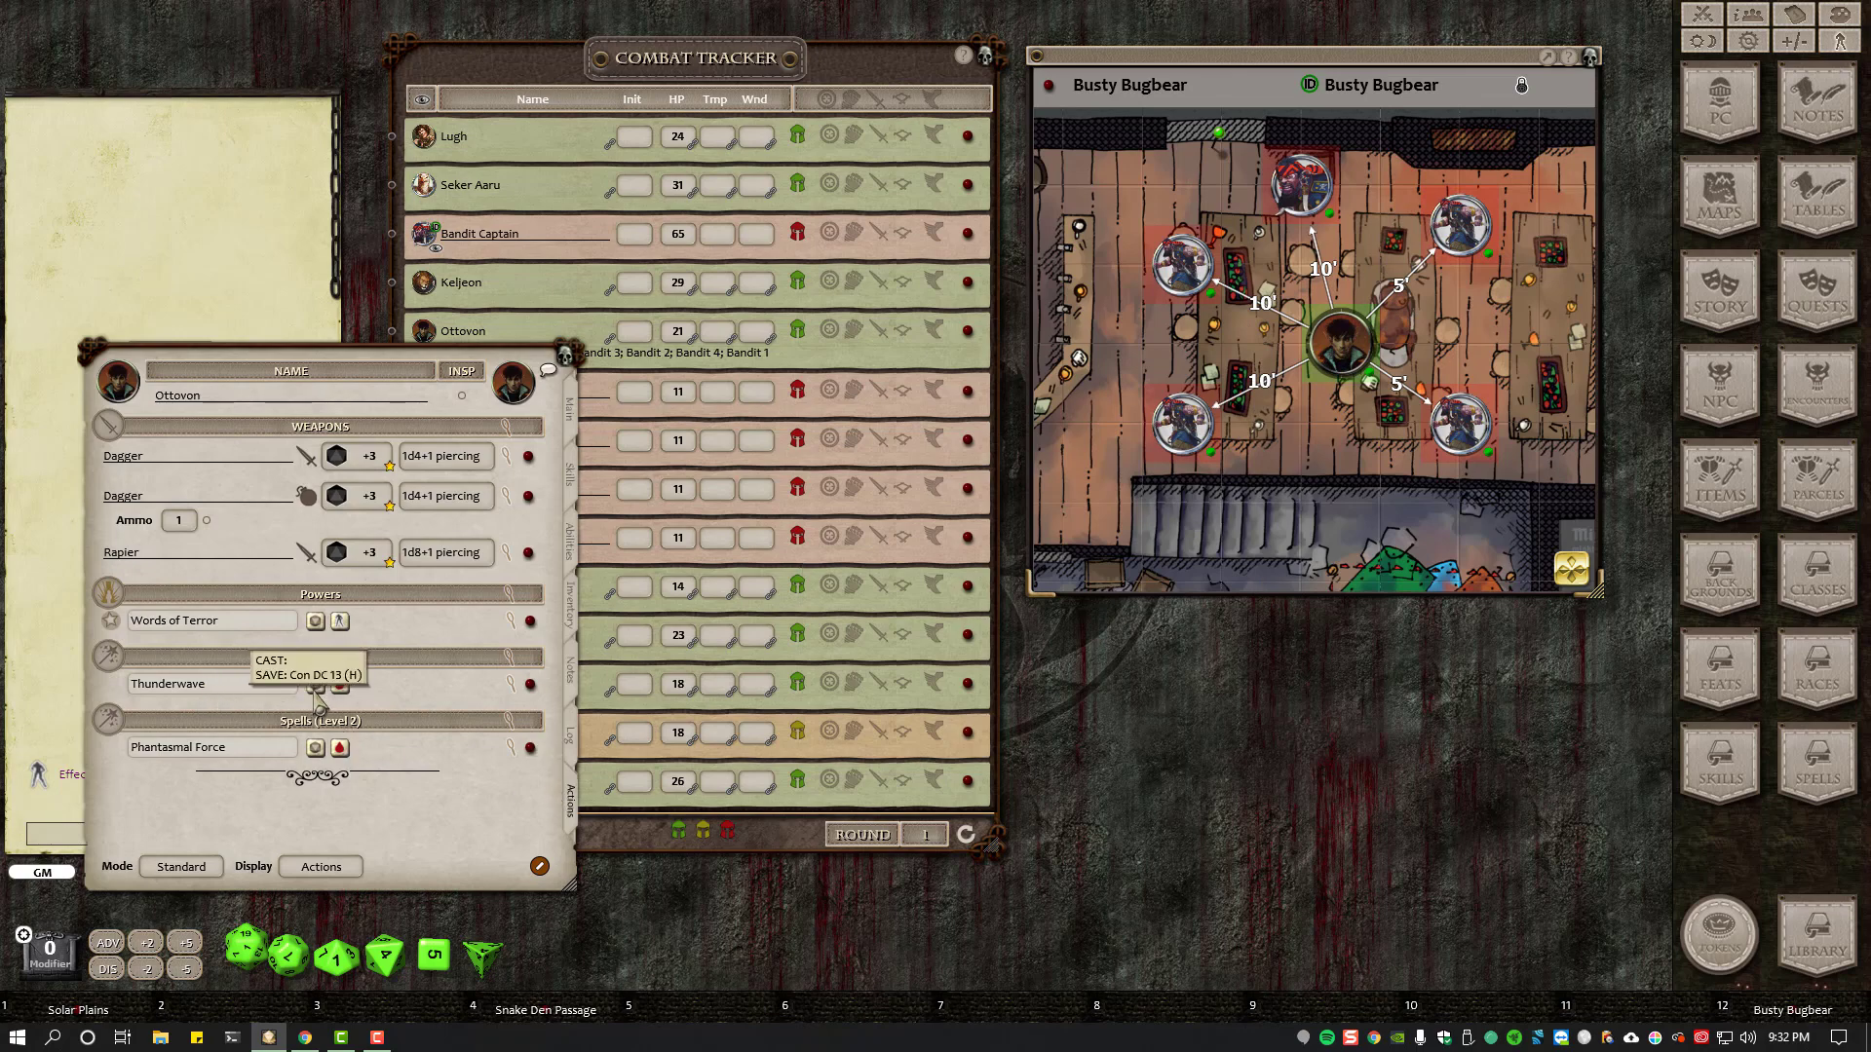
pyautogui.moveTo(456, 351); pyautogui.dragTo(787, 252)
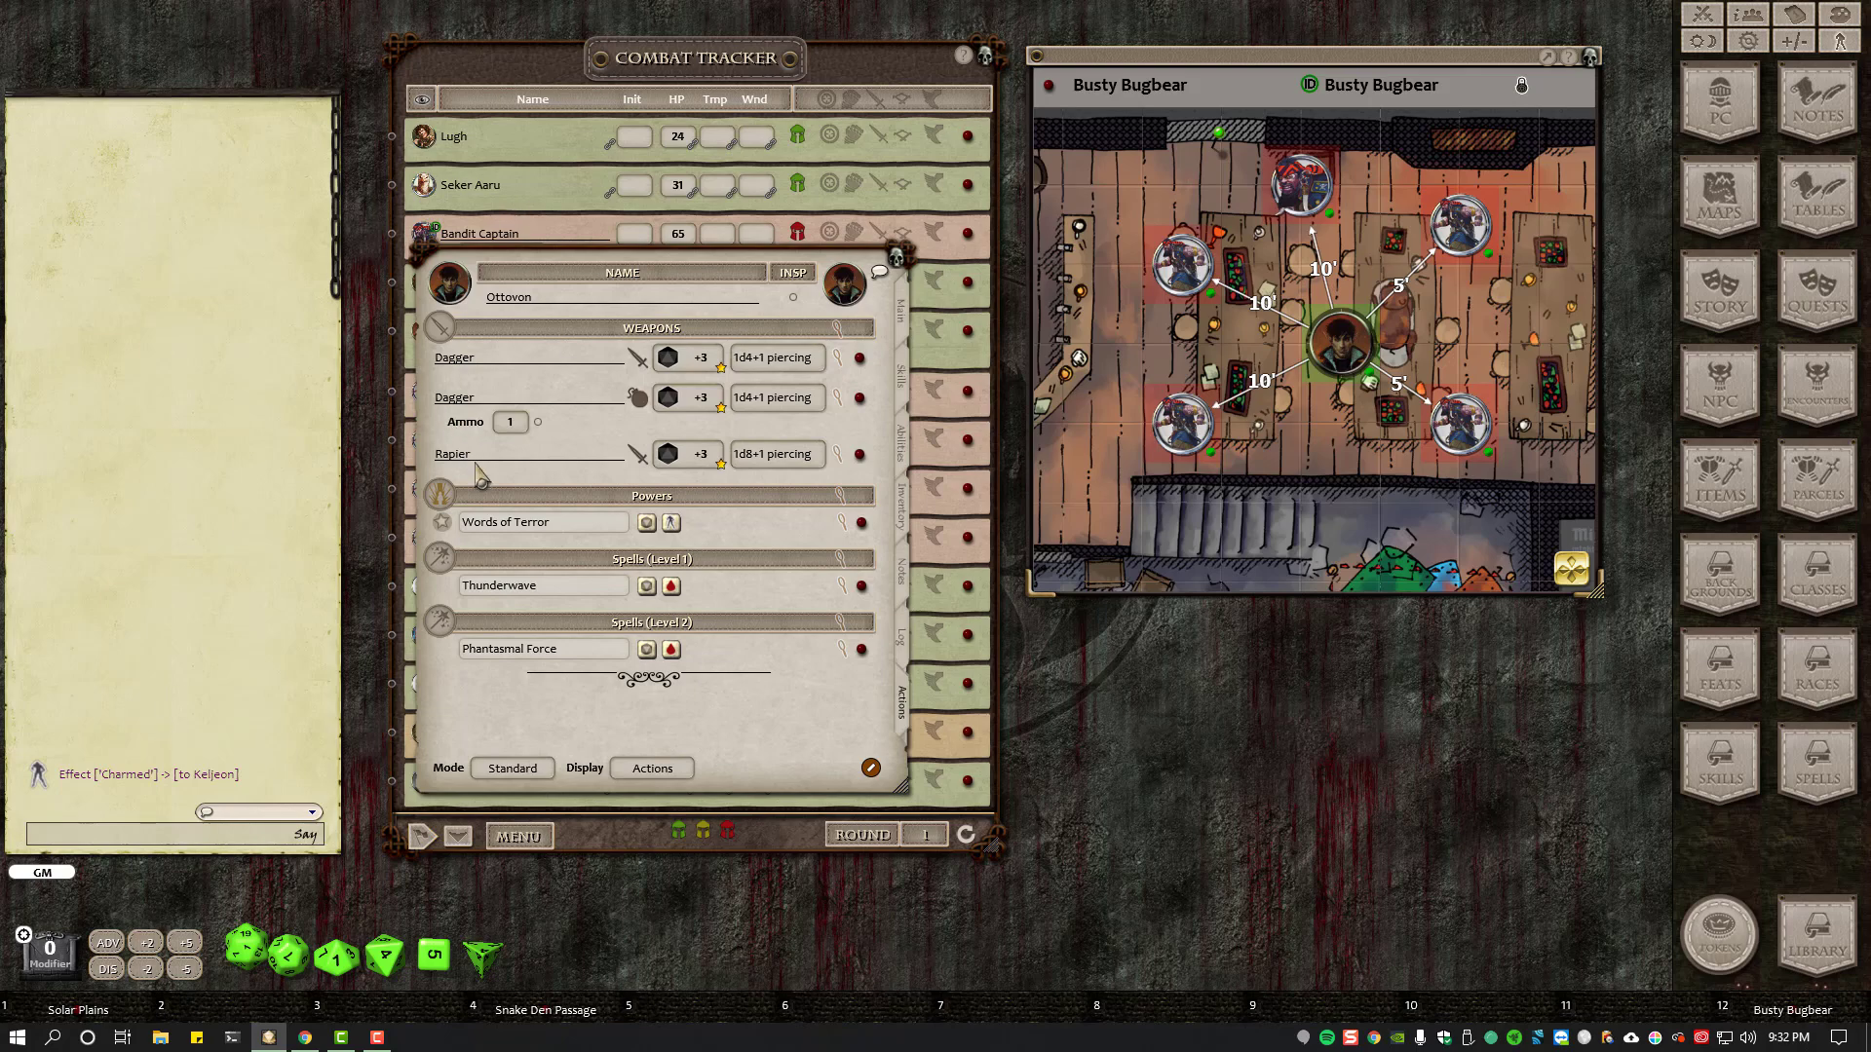
pyautogui.click(646, 586)
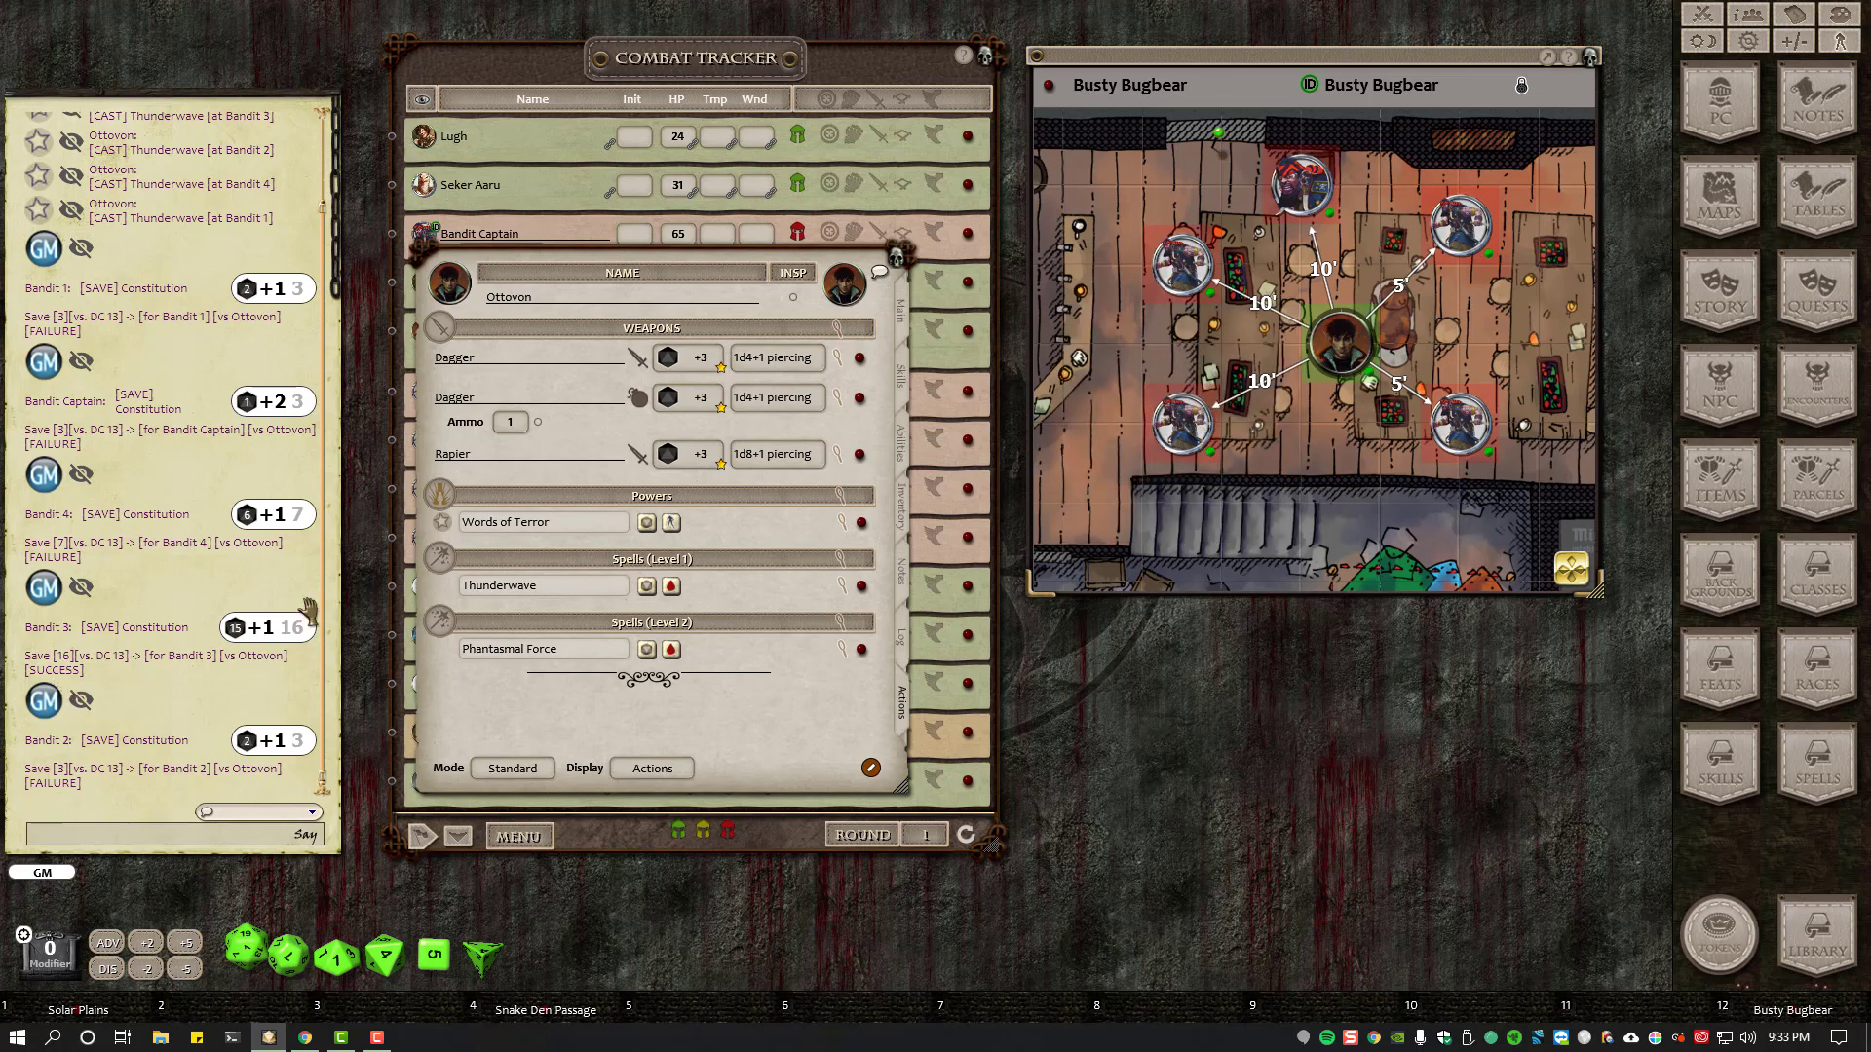
pyautogui.click(671, 587)
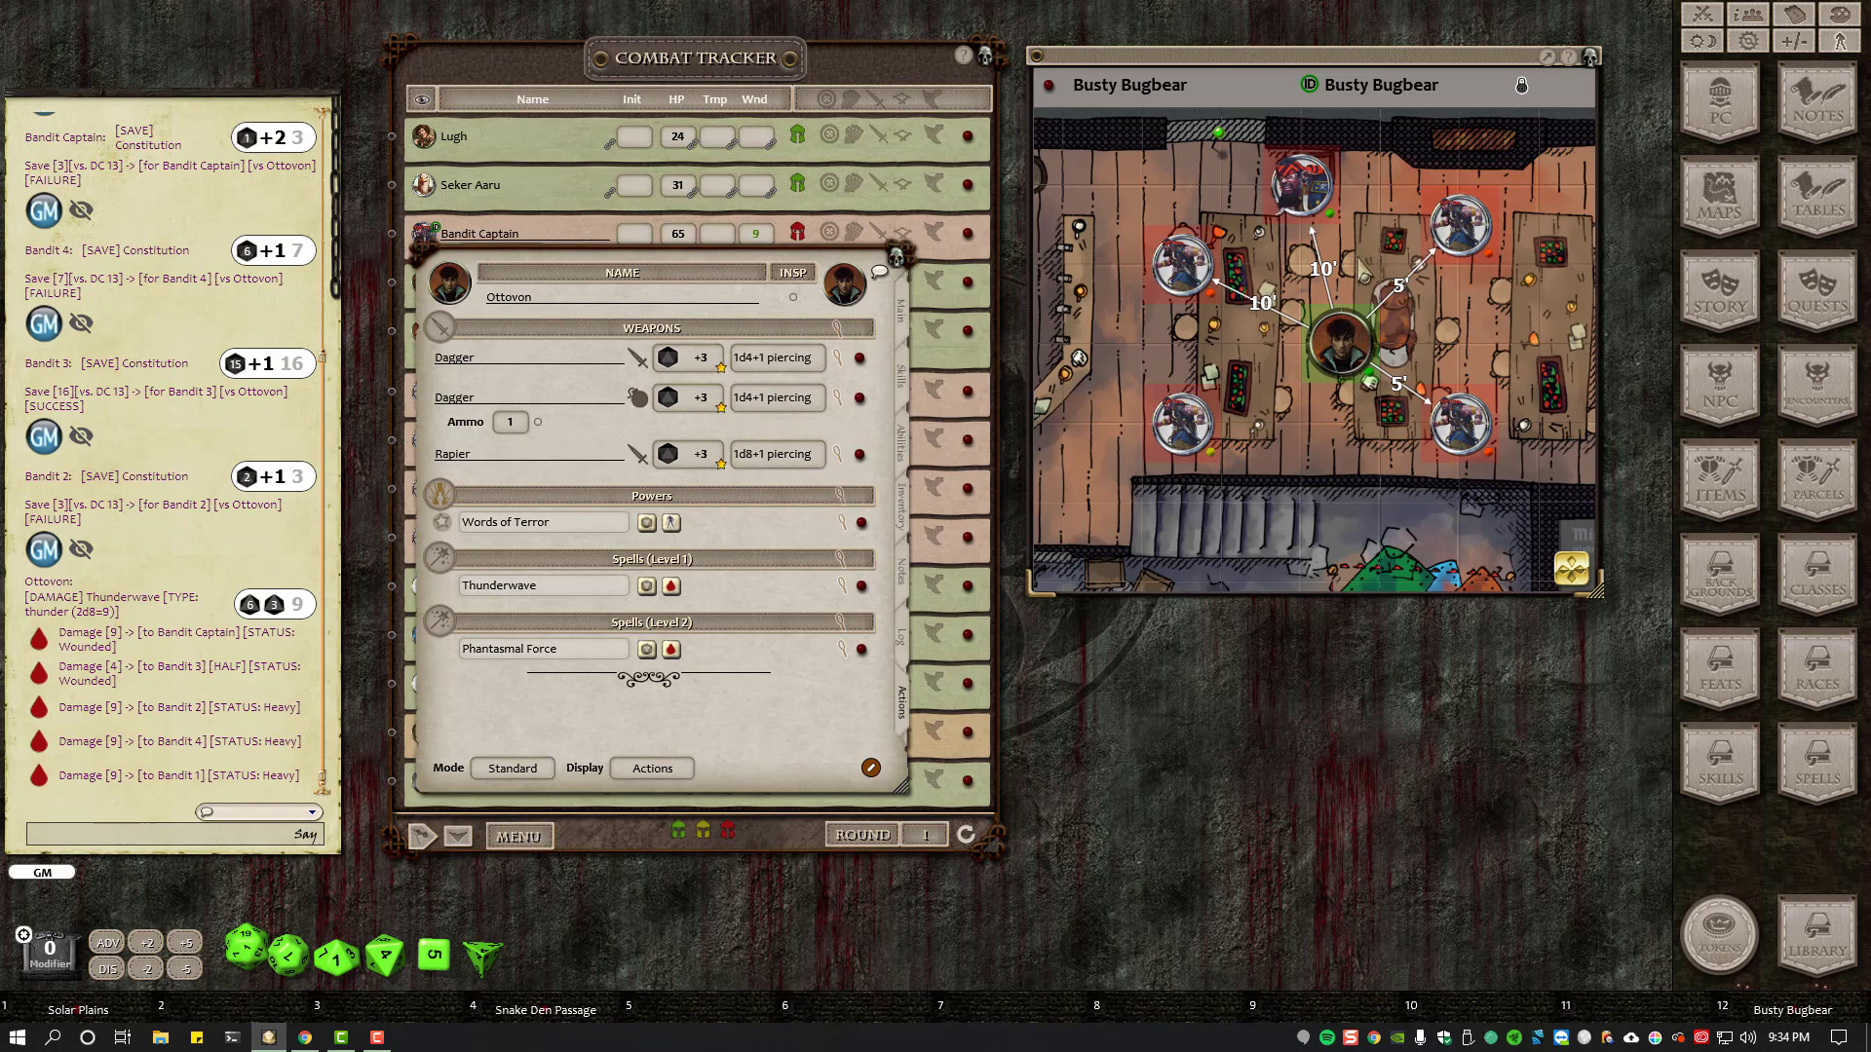
# - Roll Ottovon's melee Dagger attack against all targets and the ranged Dagger damage against the Bandit Captain
pyautogui.doubleClick(696, 362)
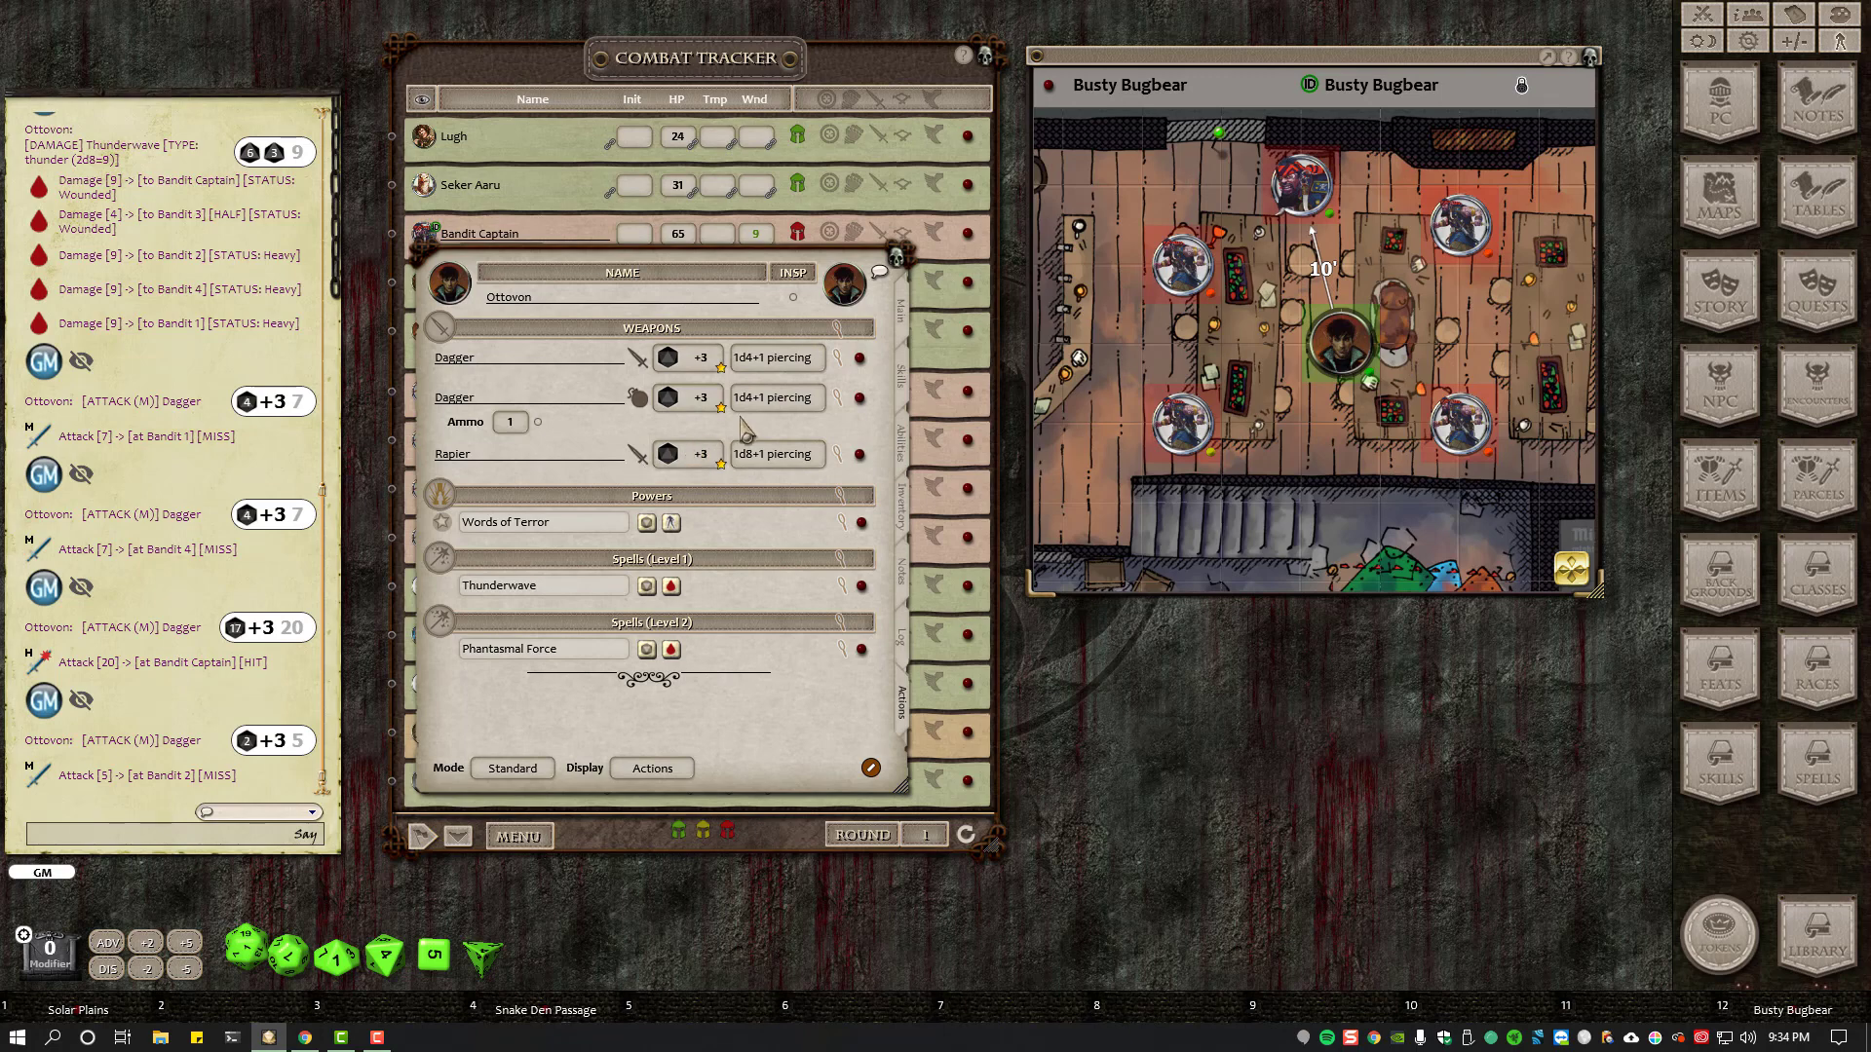
pyautogui.doubleClick(770, 411)
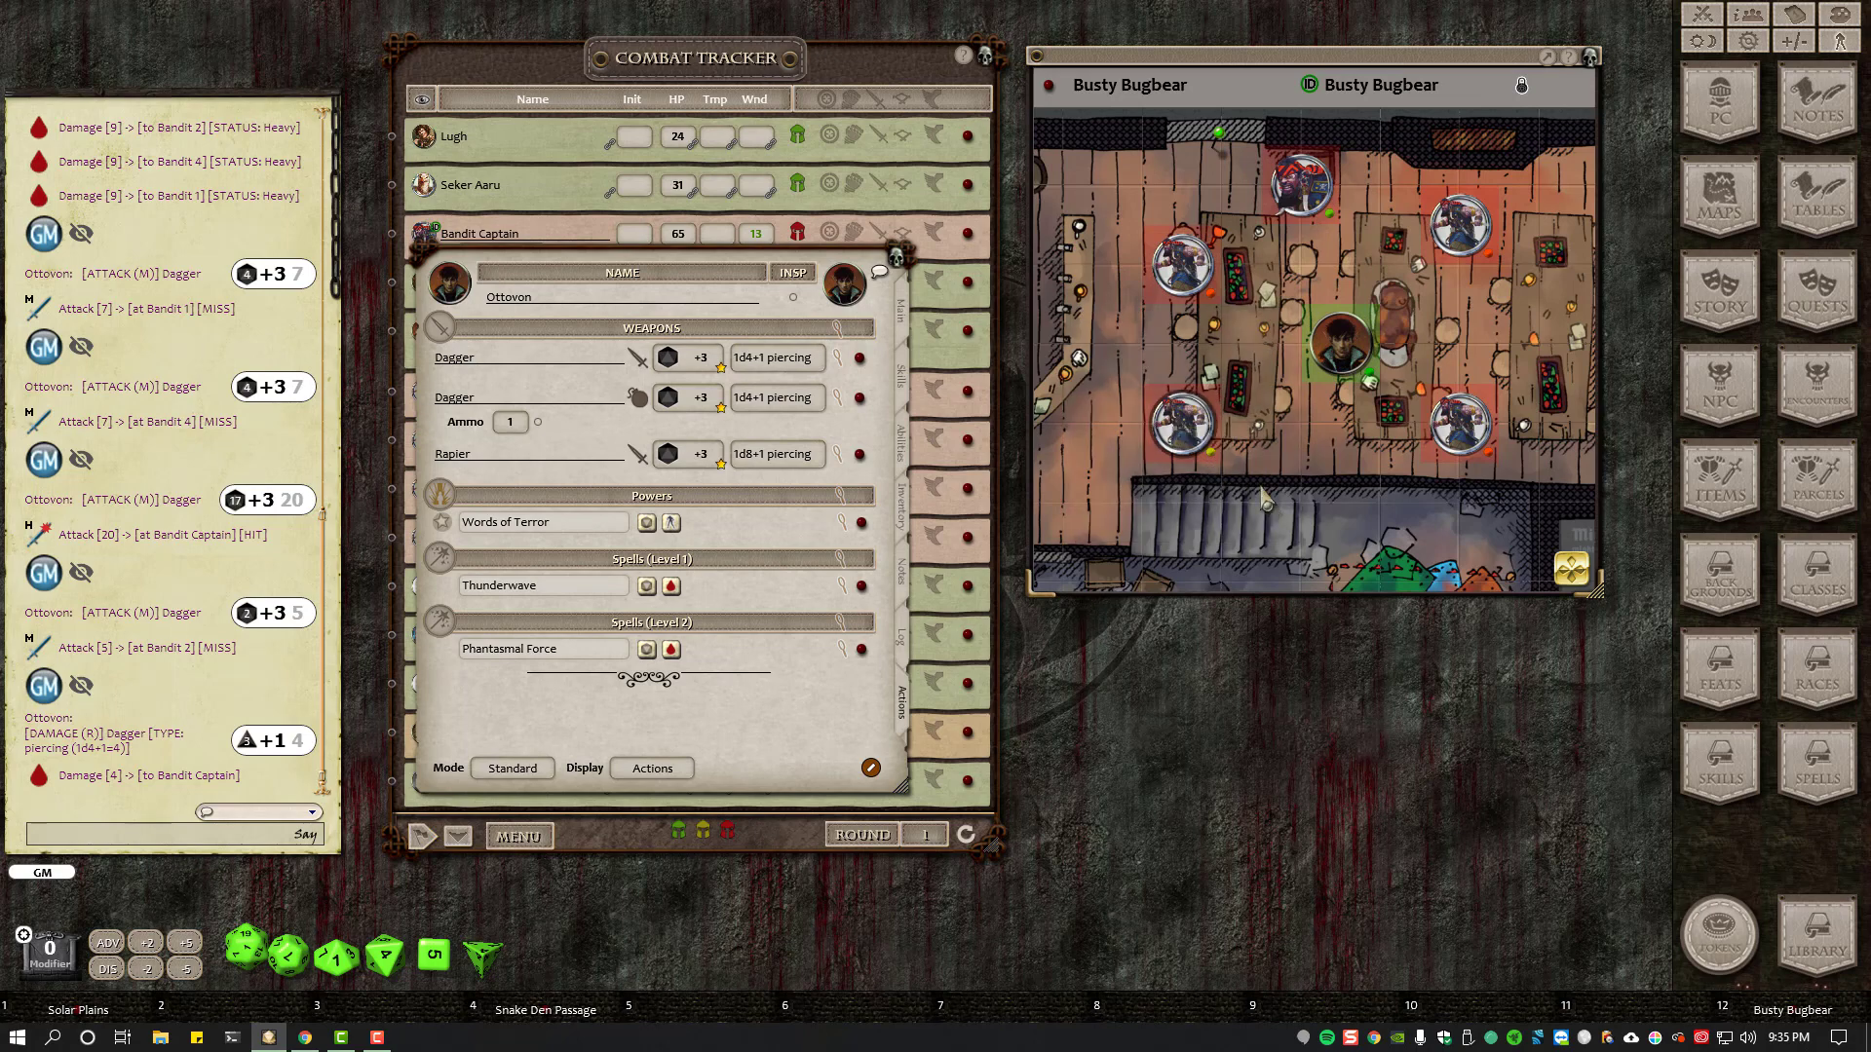
# - Place Lugh and Seker Aaru on the map, and target Ottovon with Bandits 2 and 3, Lugh with Bandit 4, Seker Aaru with Bandit 1 and the Captain
pyautogui.press('ctrl')
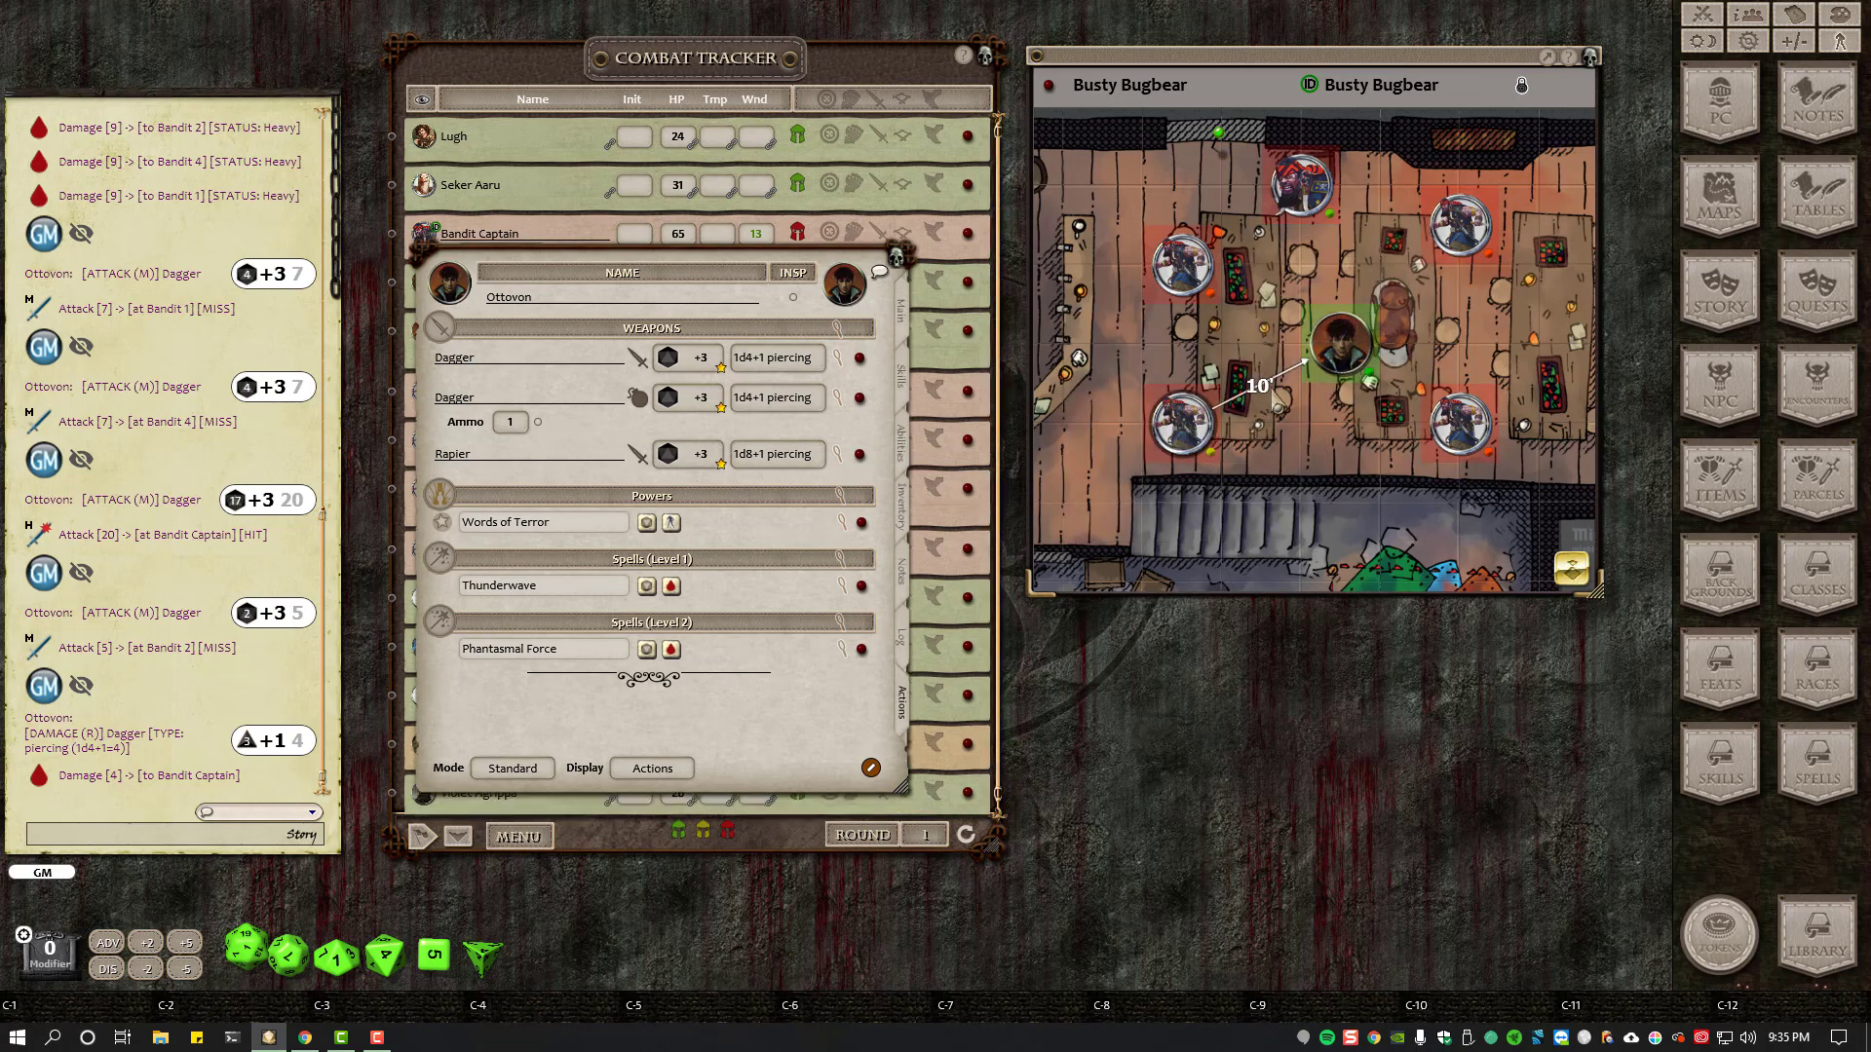
pyautogui.moveTo(425, 145); pyautogui.dragTo(1299, 263)
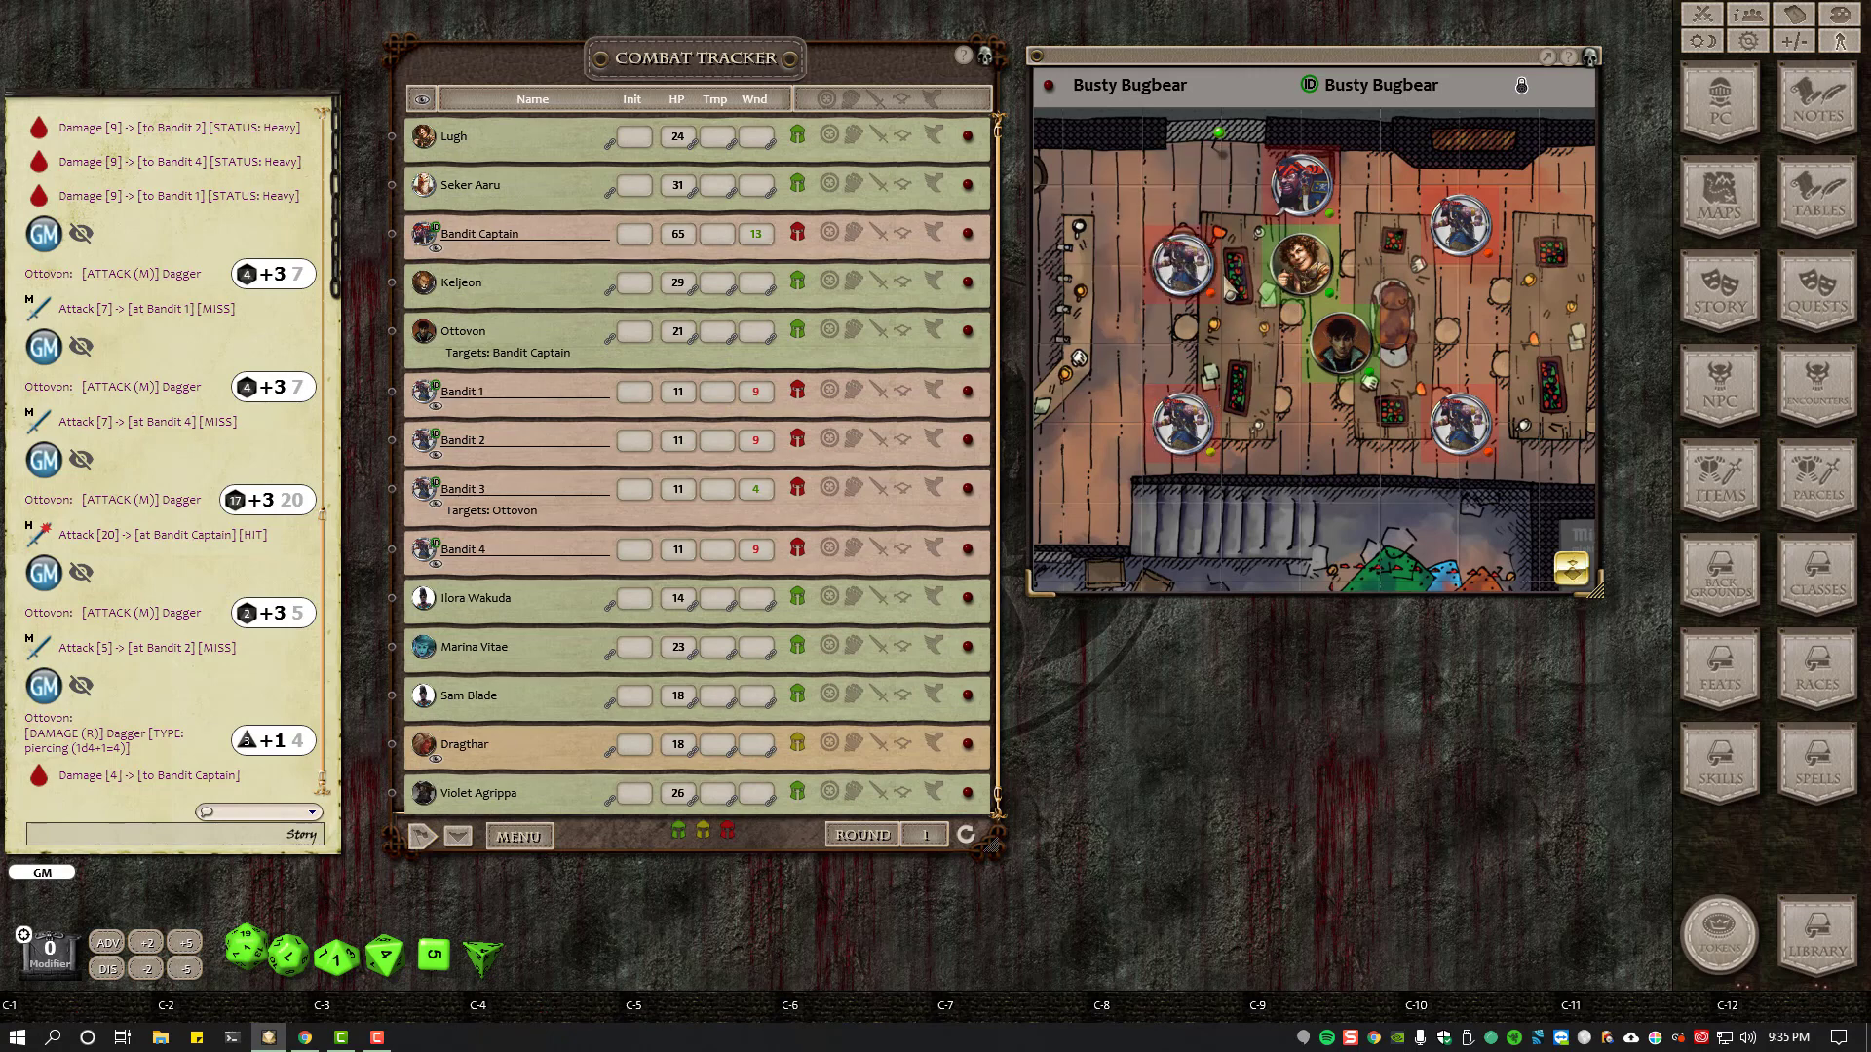
pyautogui.moveTo(1182, 265); pyautogui.dragTo(1267, 275)
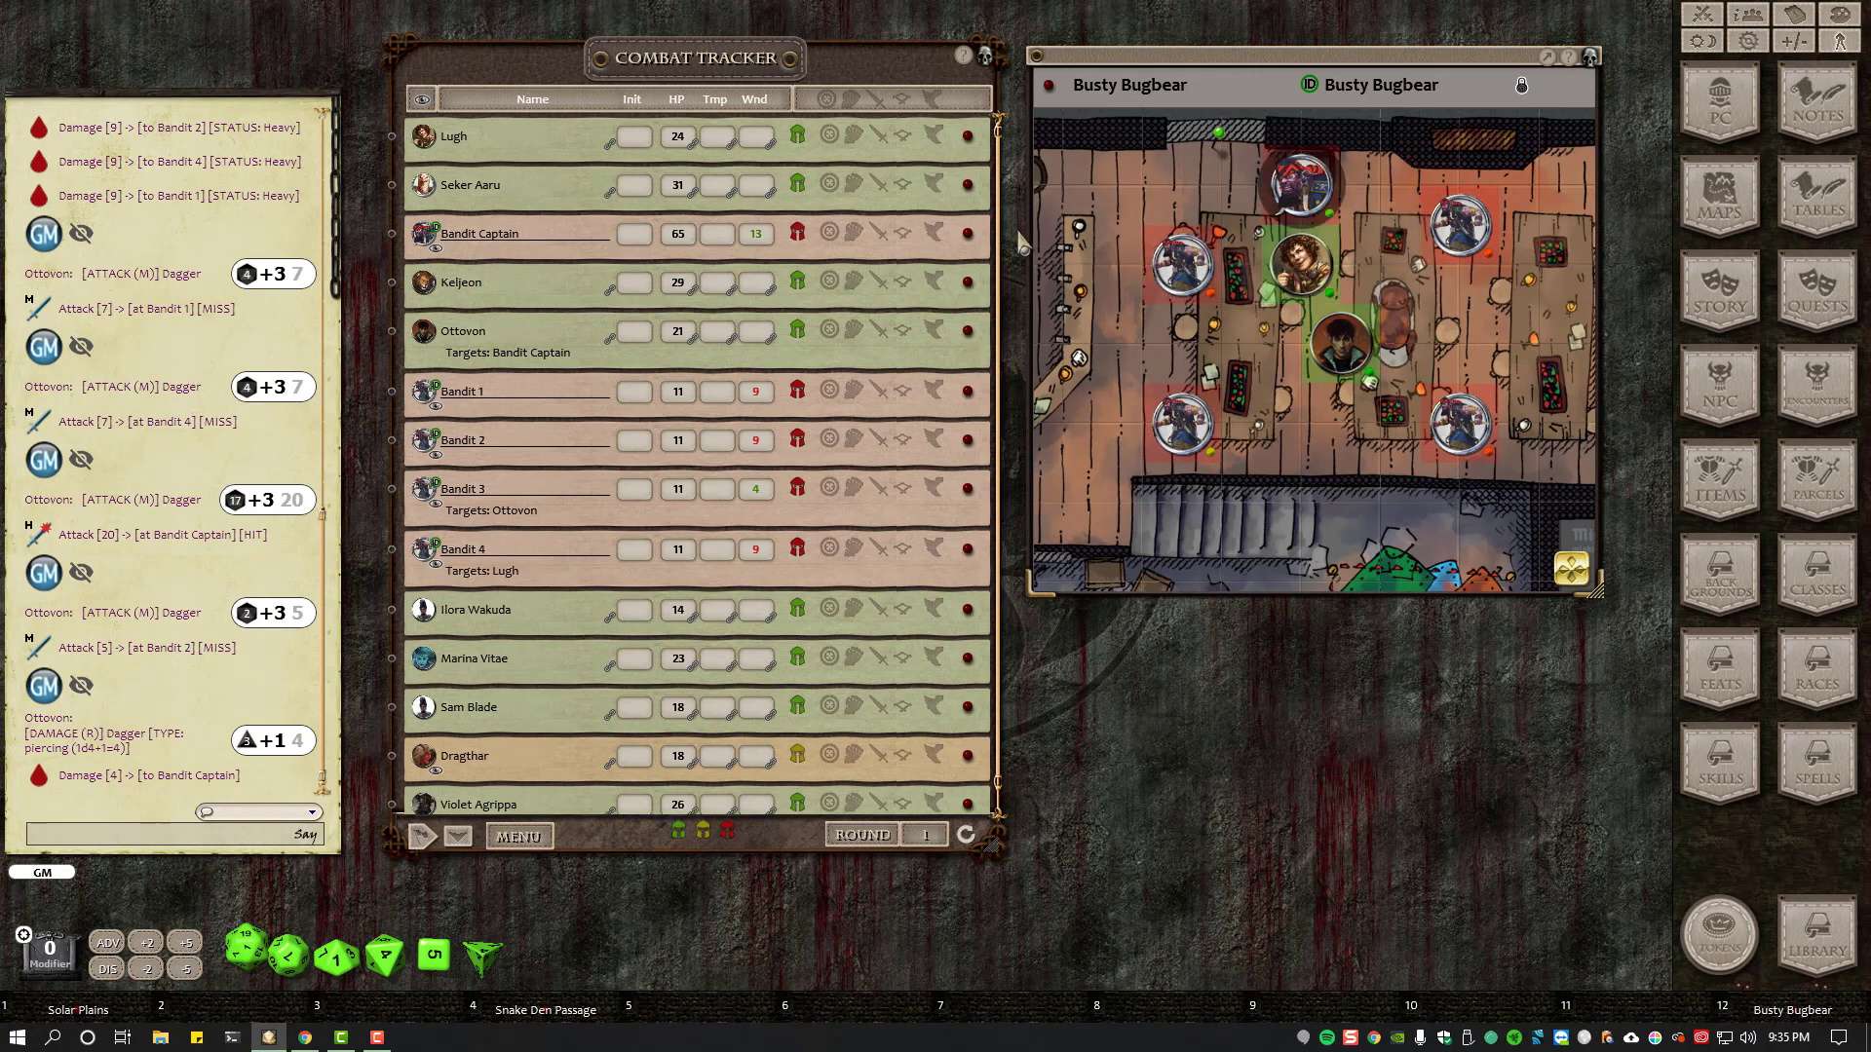
pyautogui.moveTo(427, 188); pyautogui.dragTo(1379, 261)
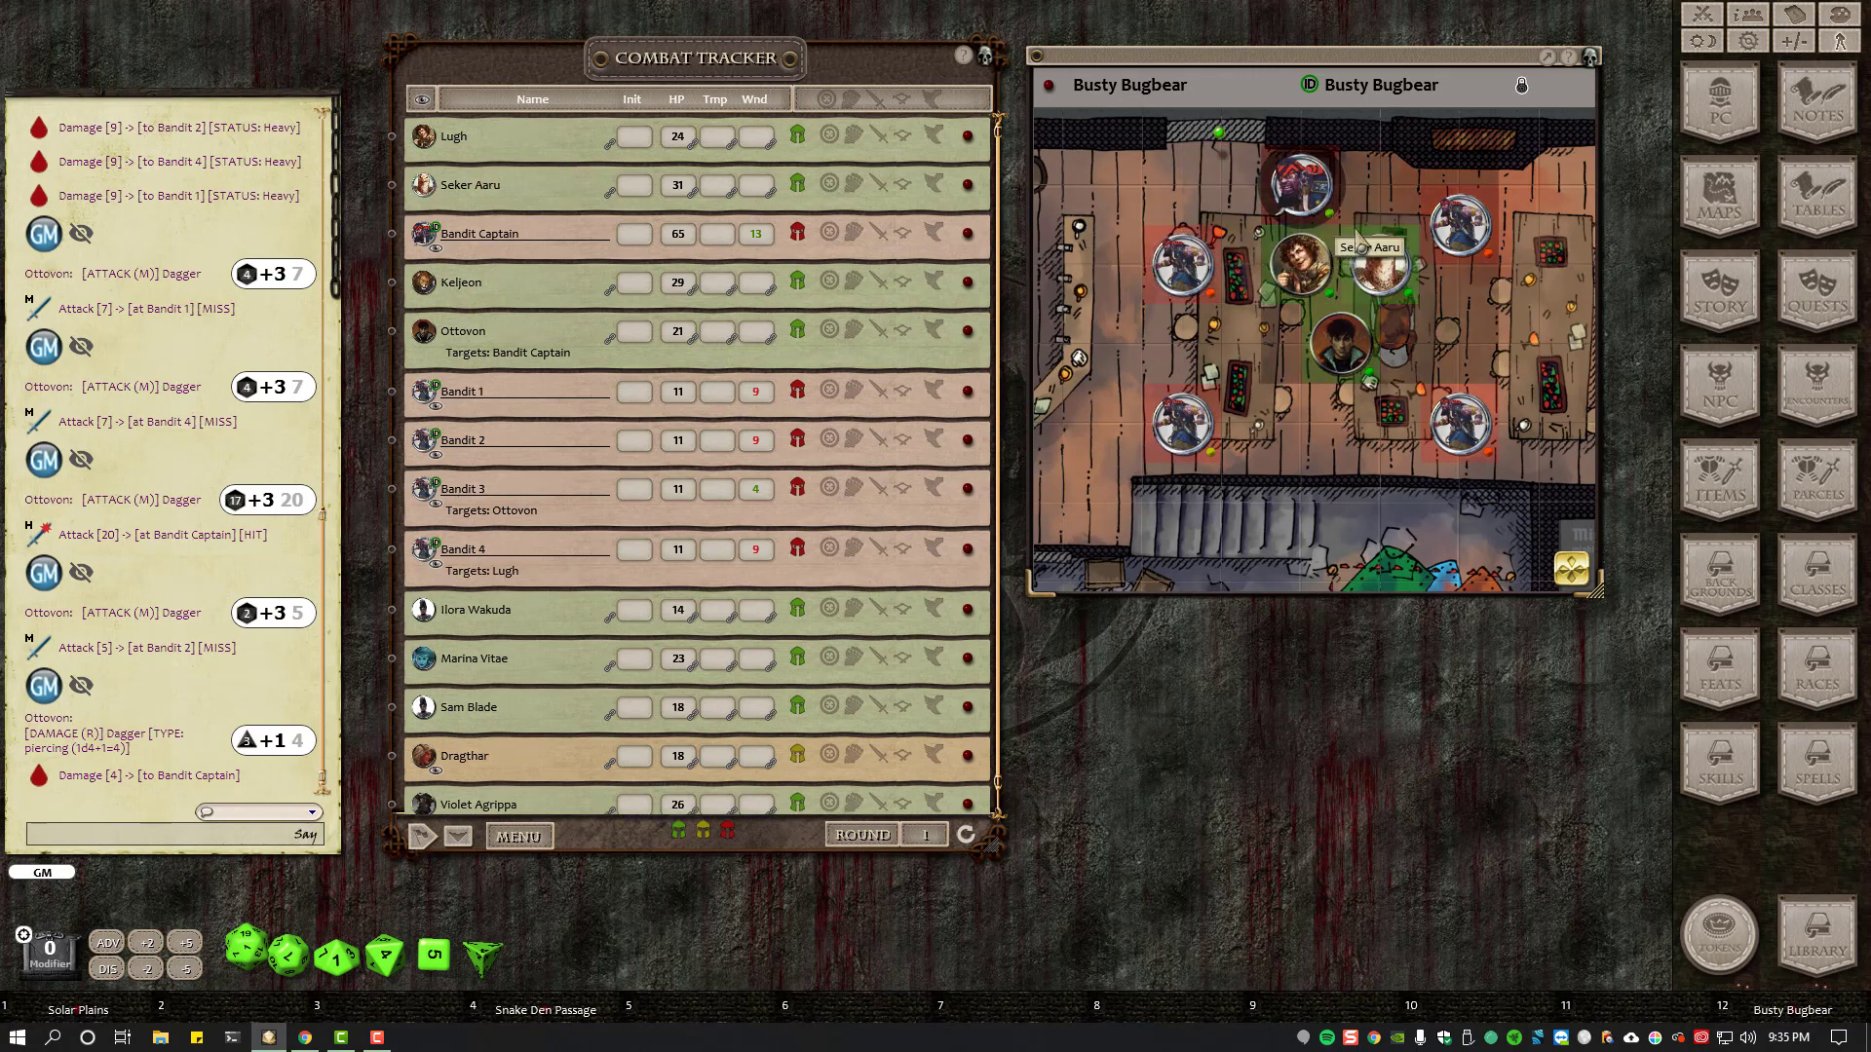
pyautogui.moveTo(1301, 190); pyautogui.dragTo(1381, 264)
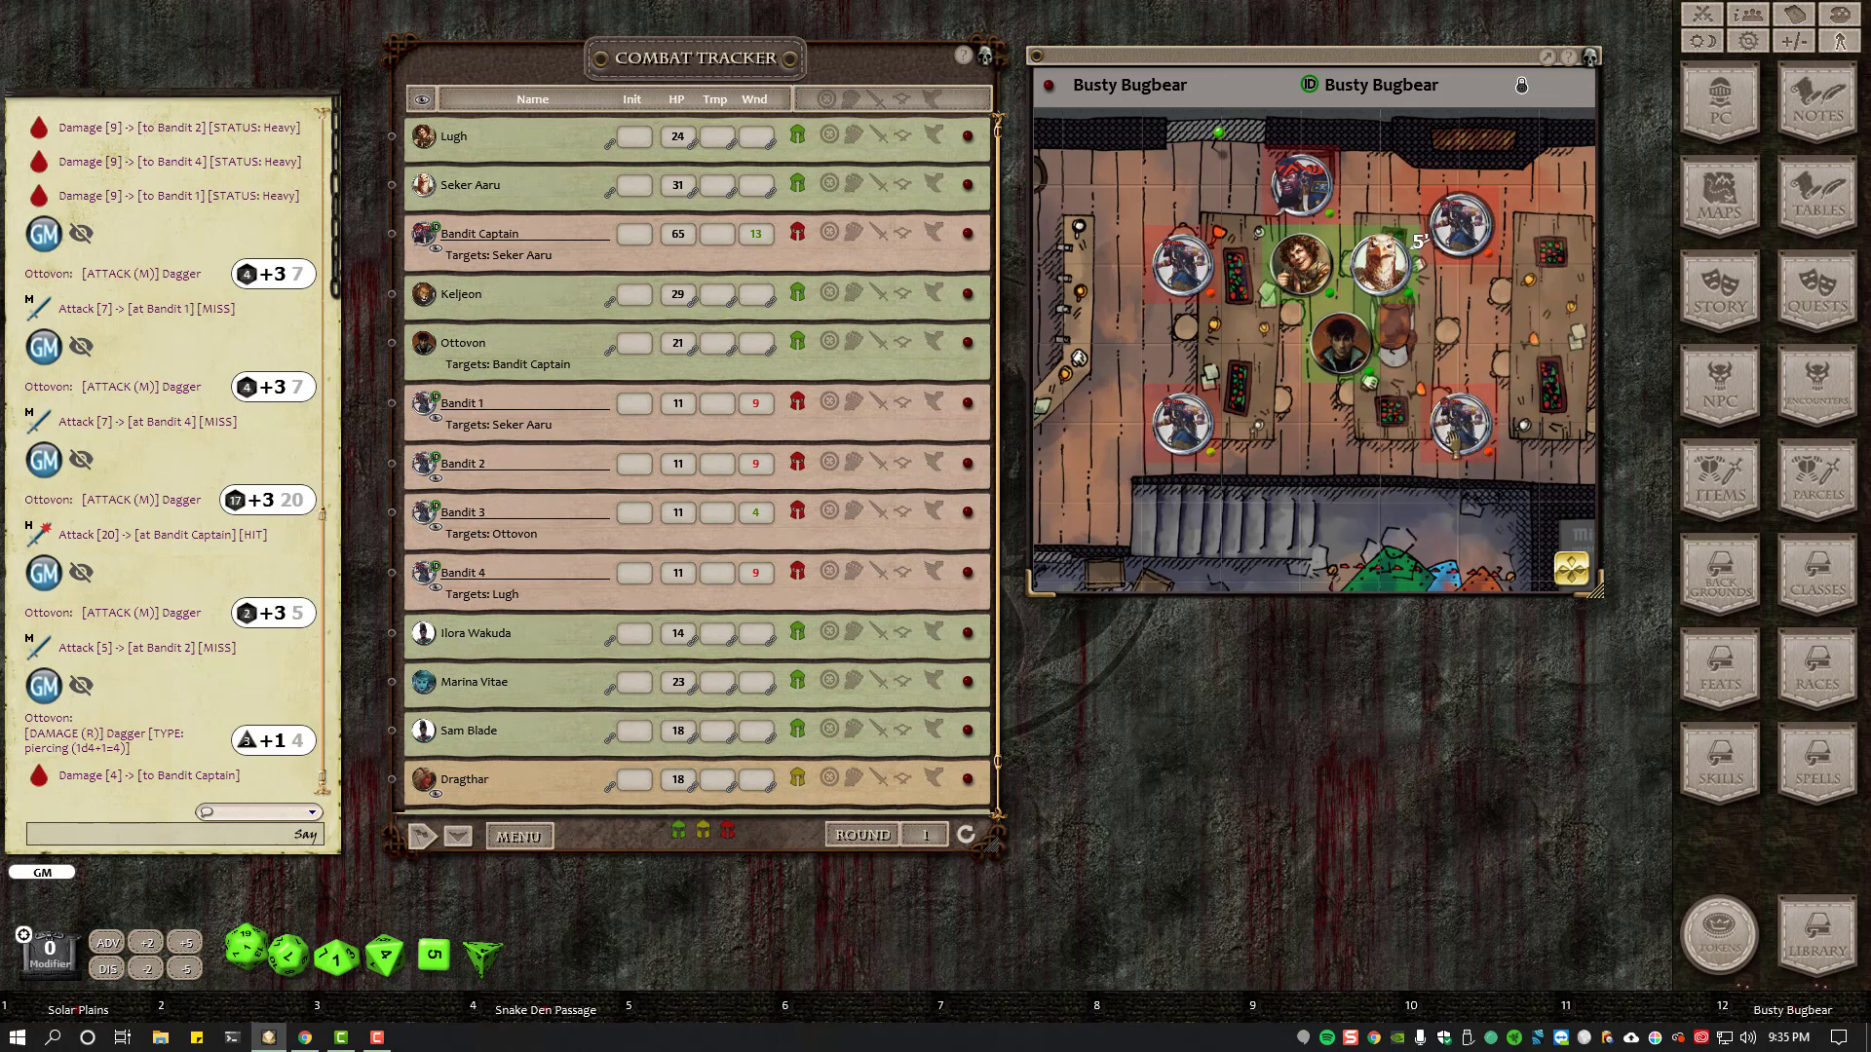
pyautogui.moveTo(1441, 421); pyautogui.dragTo(1343, 349)
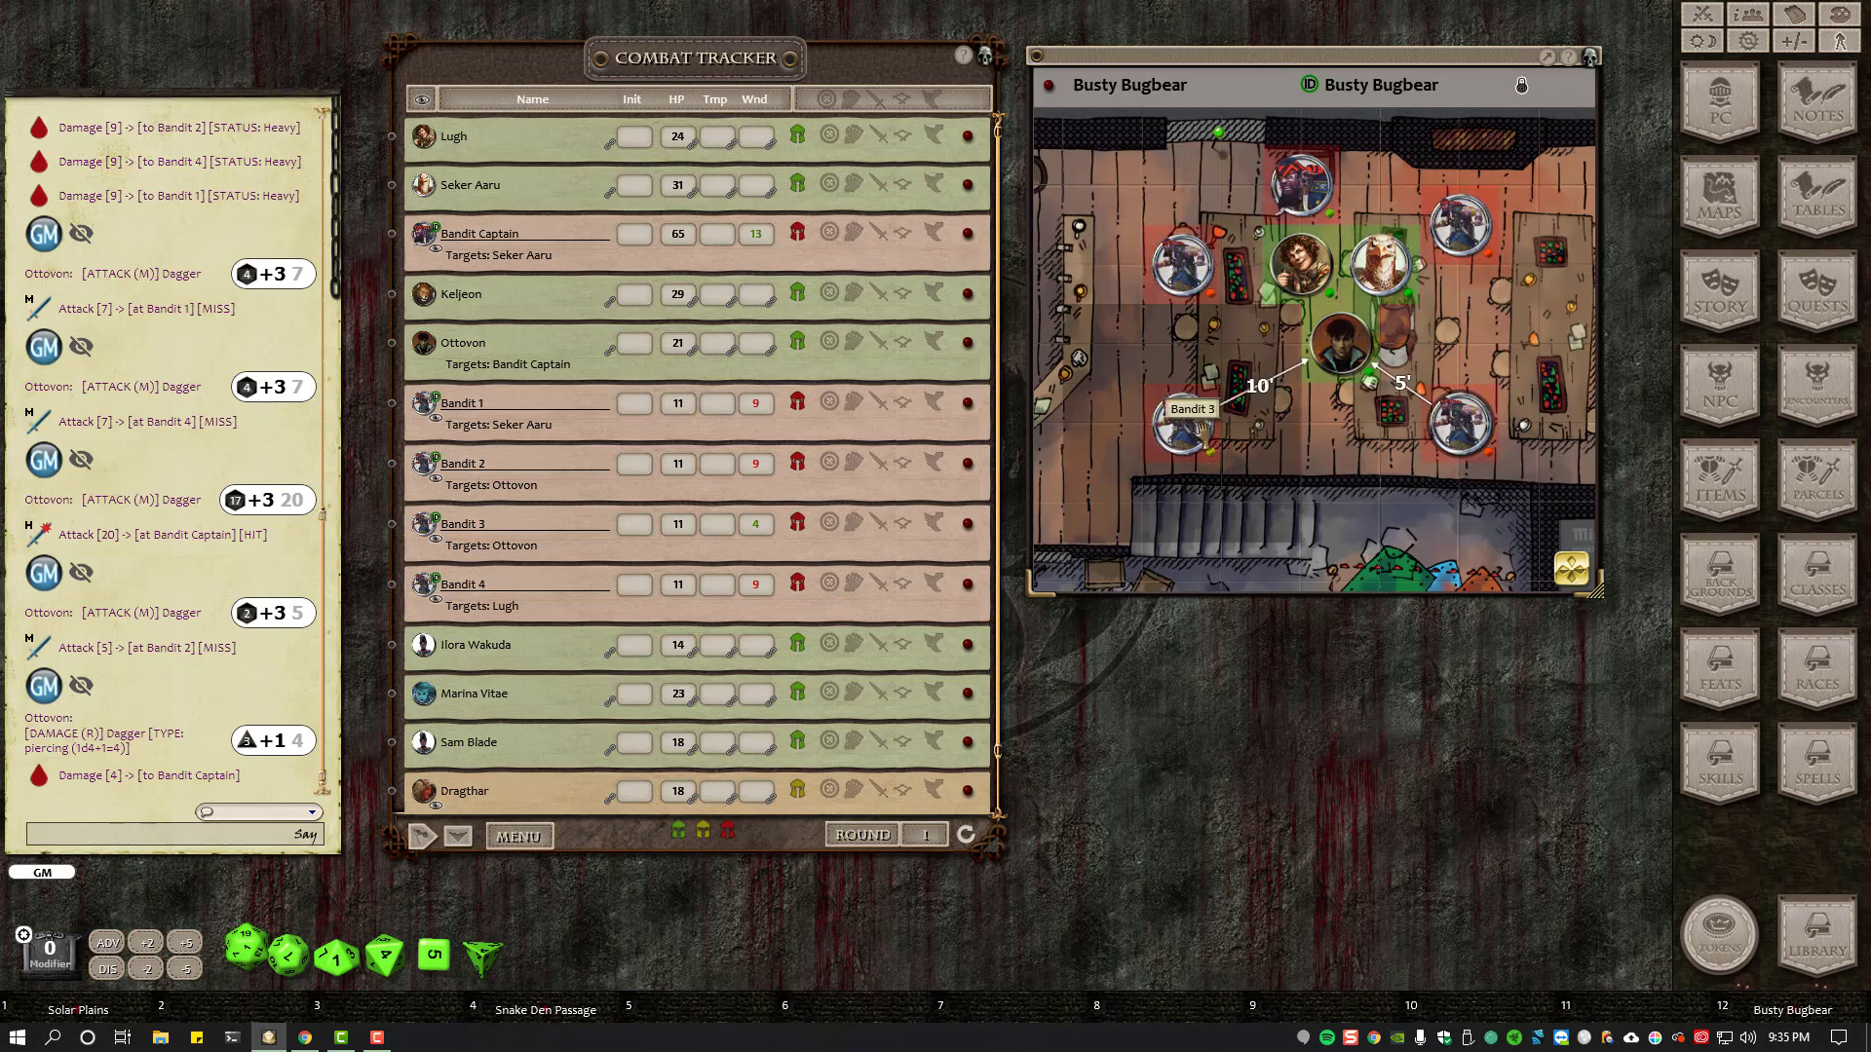
# - Select the hostile tokens and add Ottovon as a target for the Bandit Captain, Bandit 1 and Bandit 4
pyautogui.press('shift')
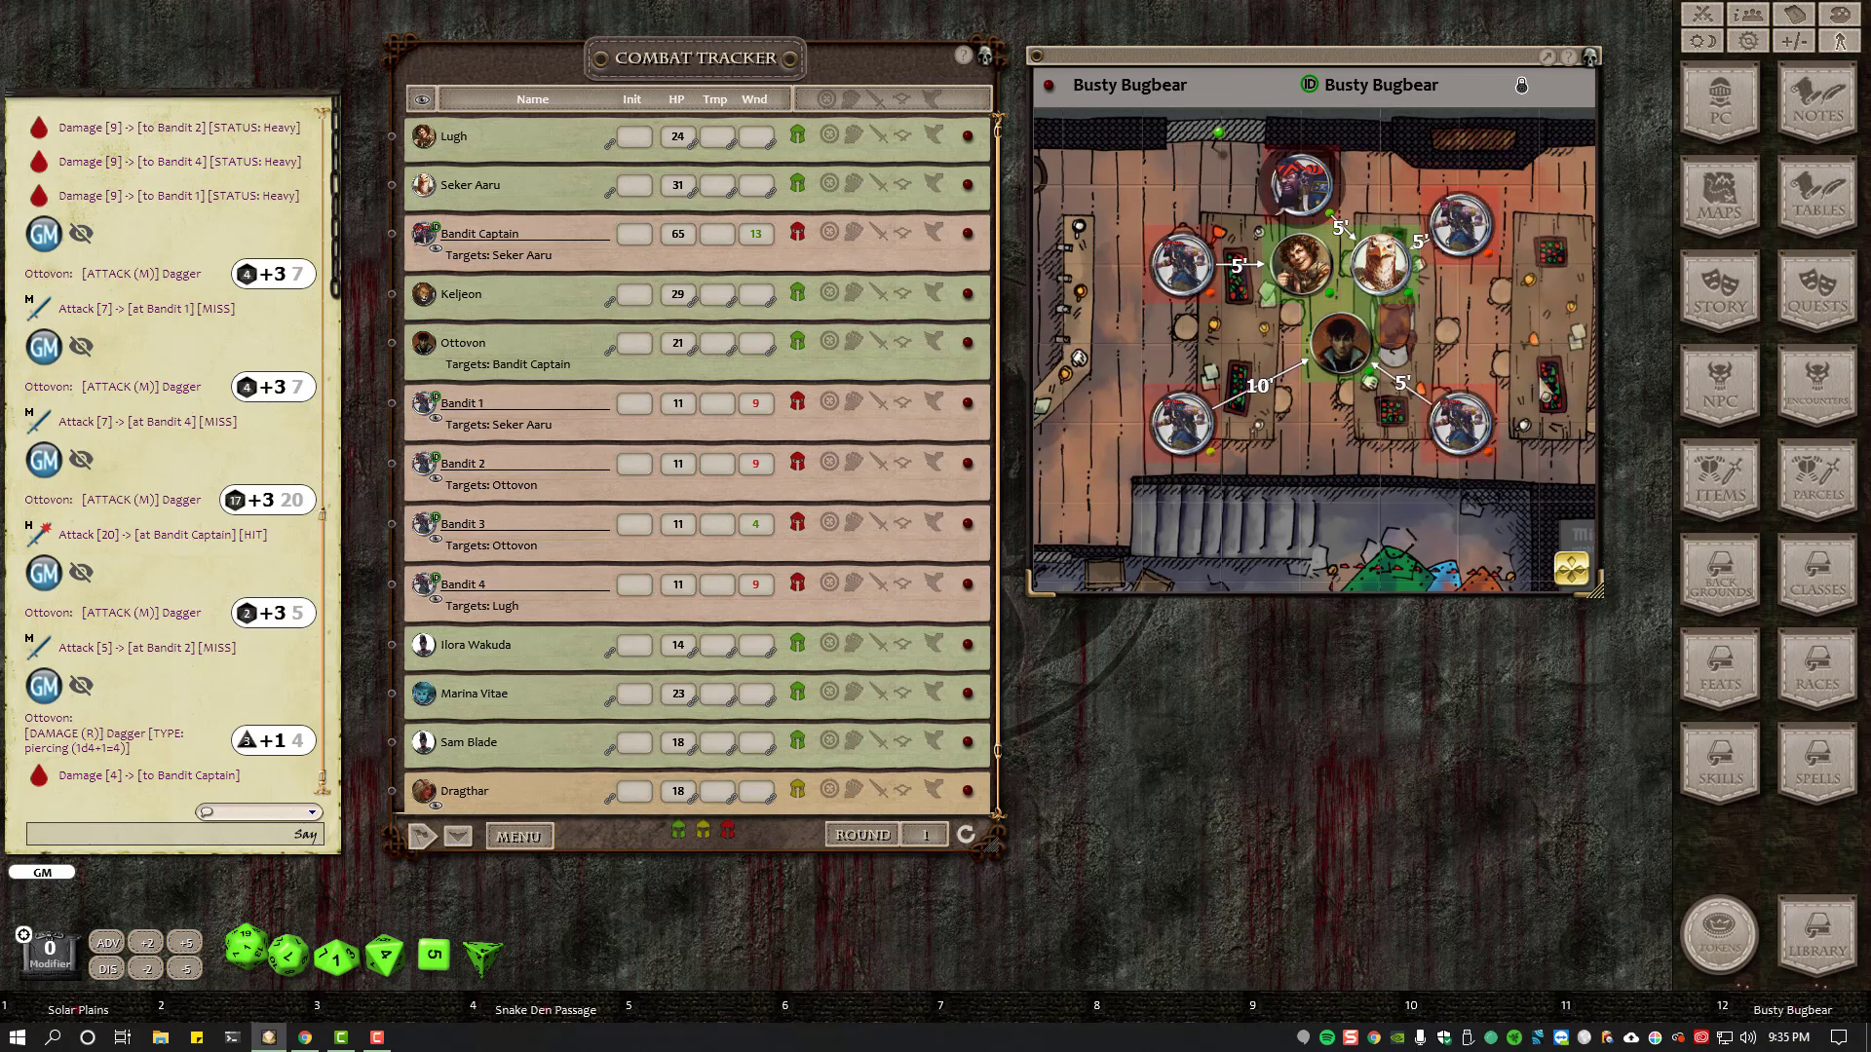
pyautogui.press('ctrl')
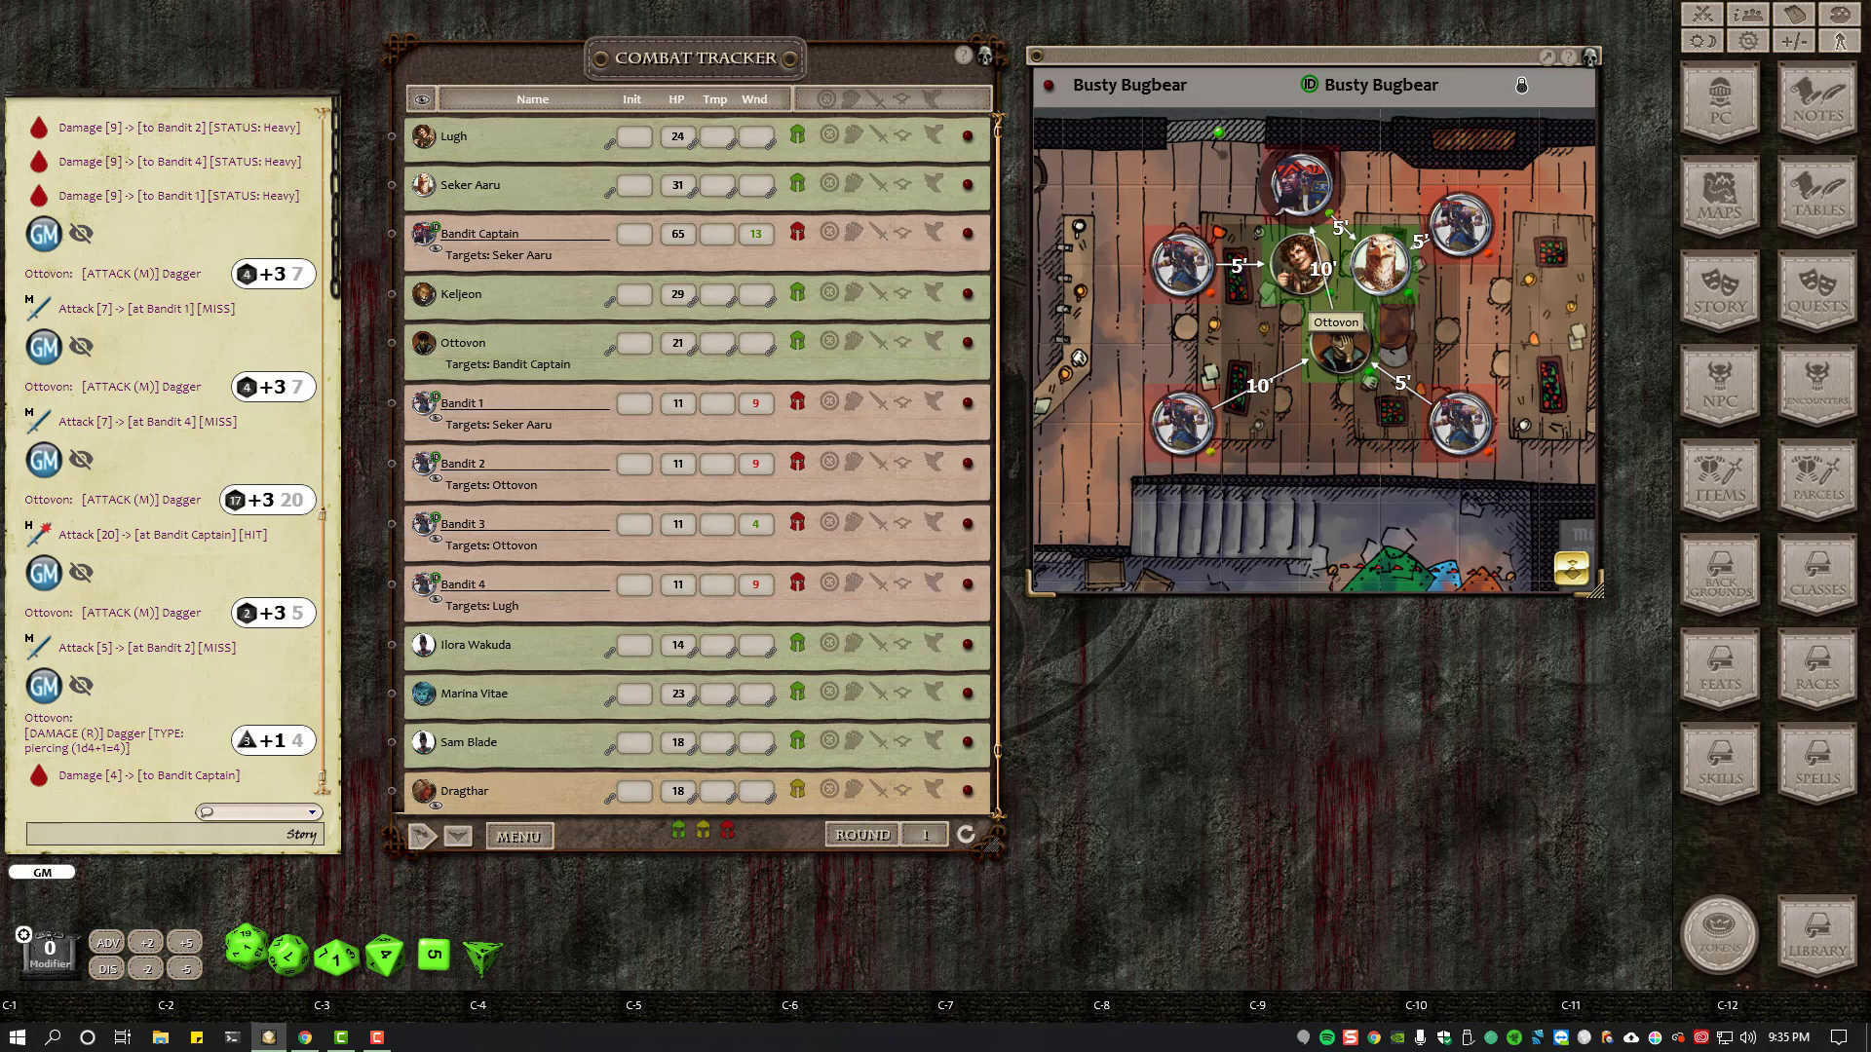
pyautogui.keyDown('ctrl'); pyautogui.click(1338, 341); pyautogui.keyUp('ctrl')
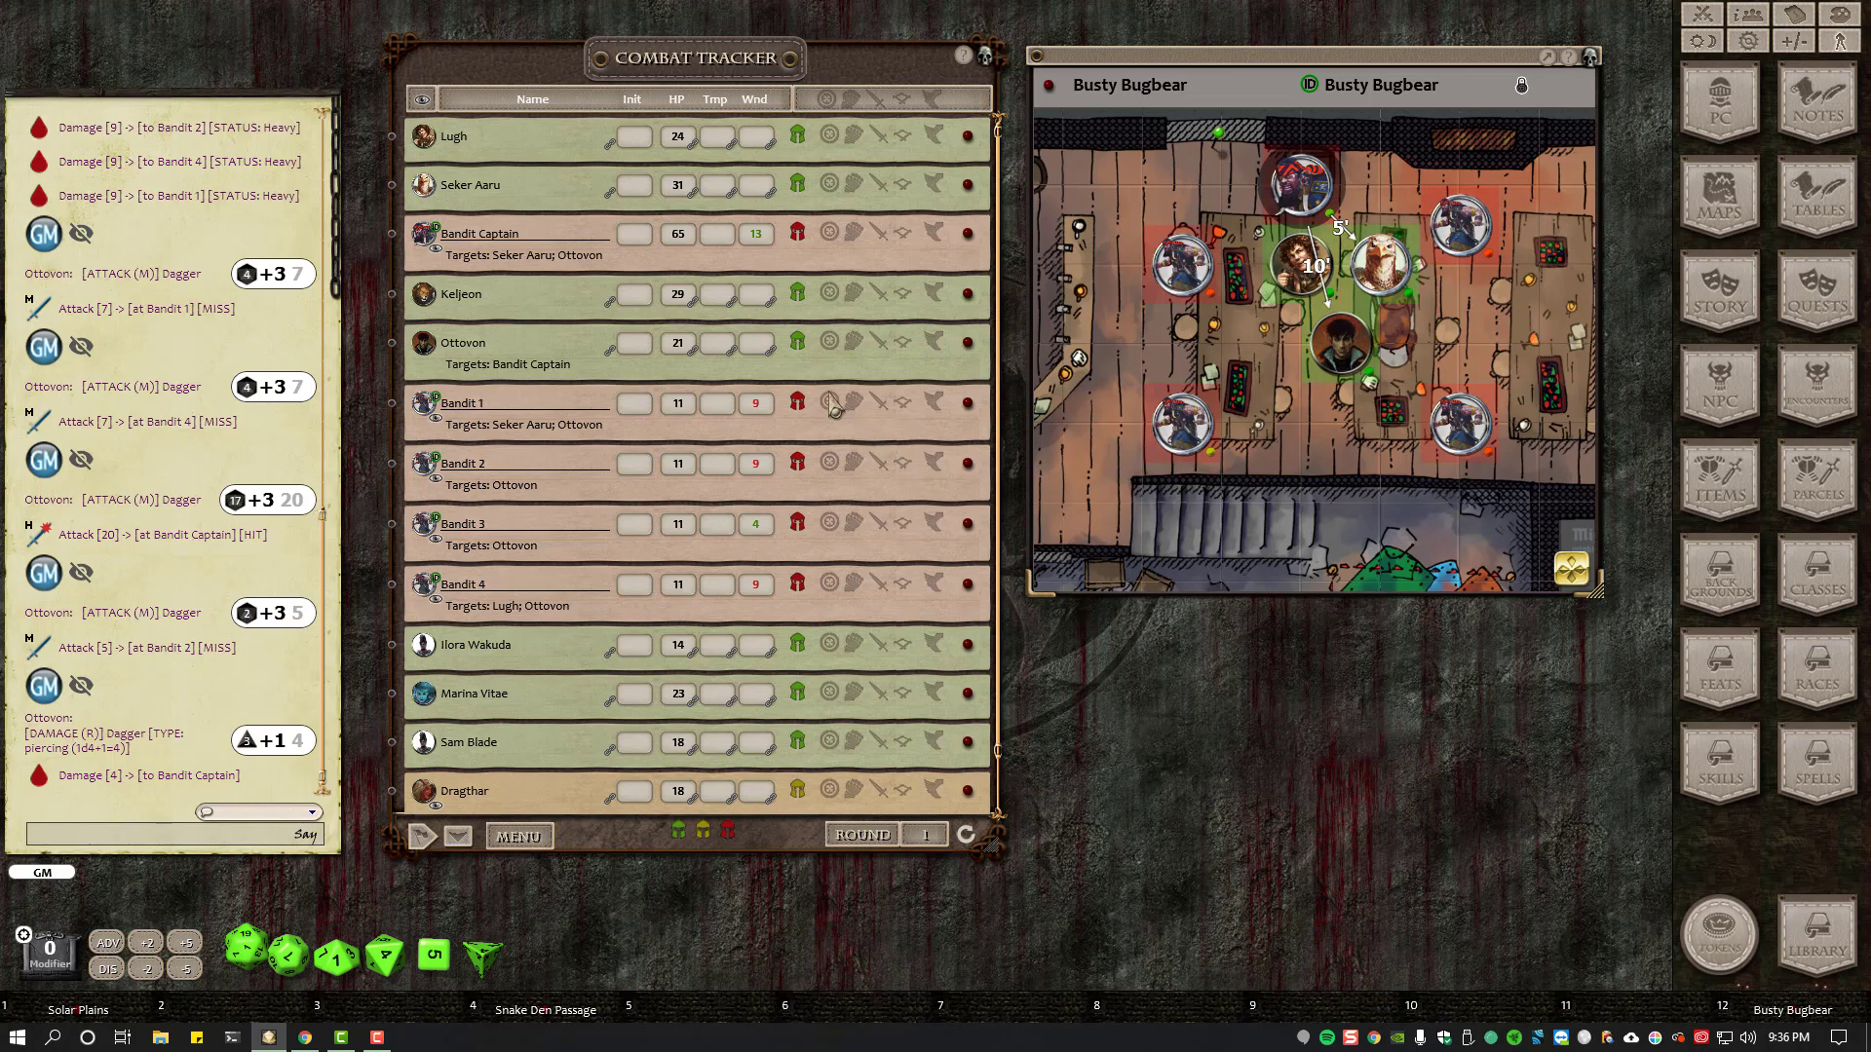
# - Reset the wounds of Bandits 1 to 4 to zero in the combat tracker
pyautogui.scroll(-4, 760, 398)
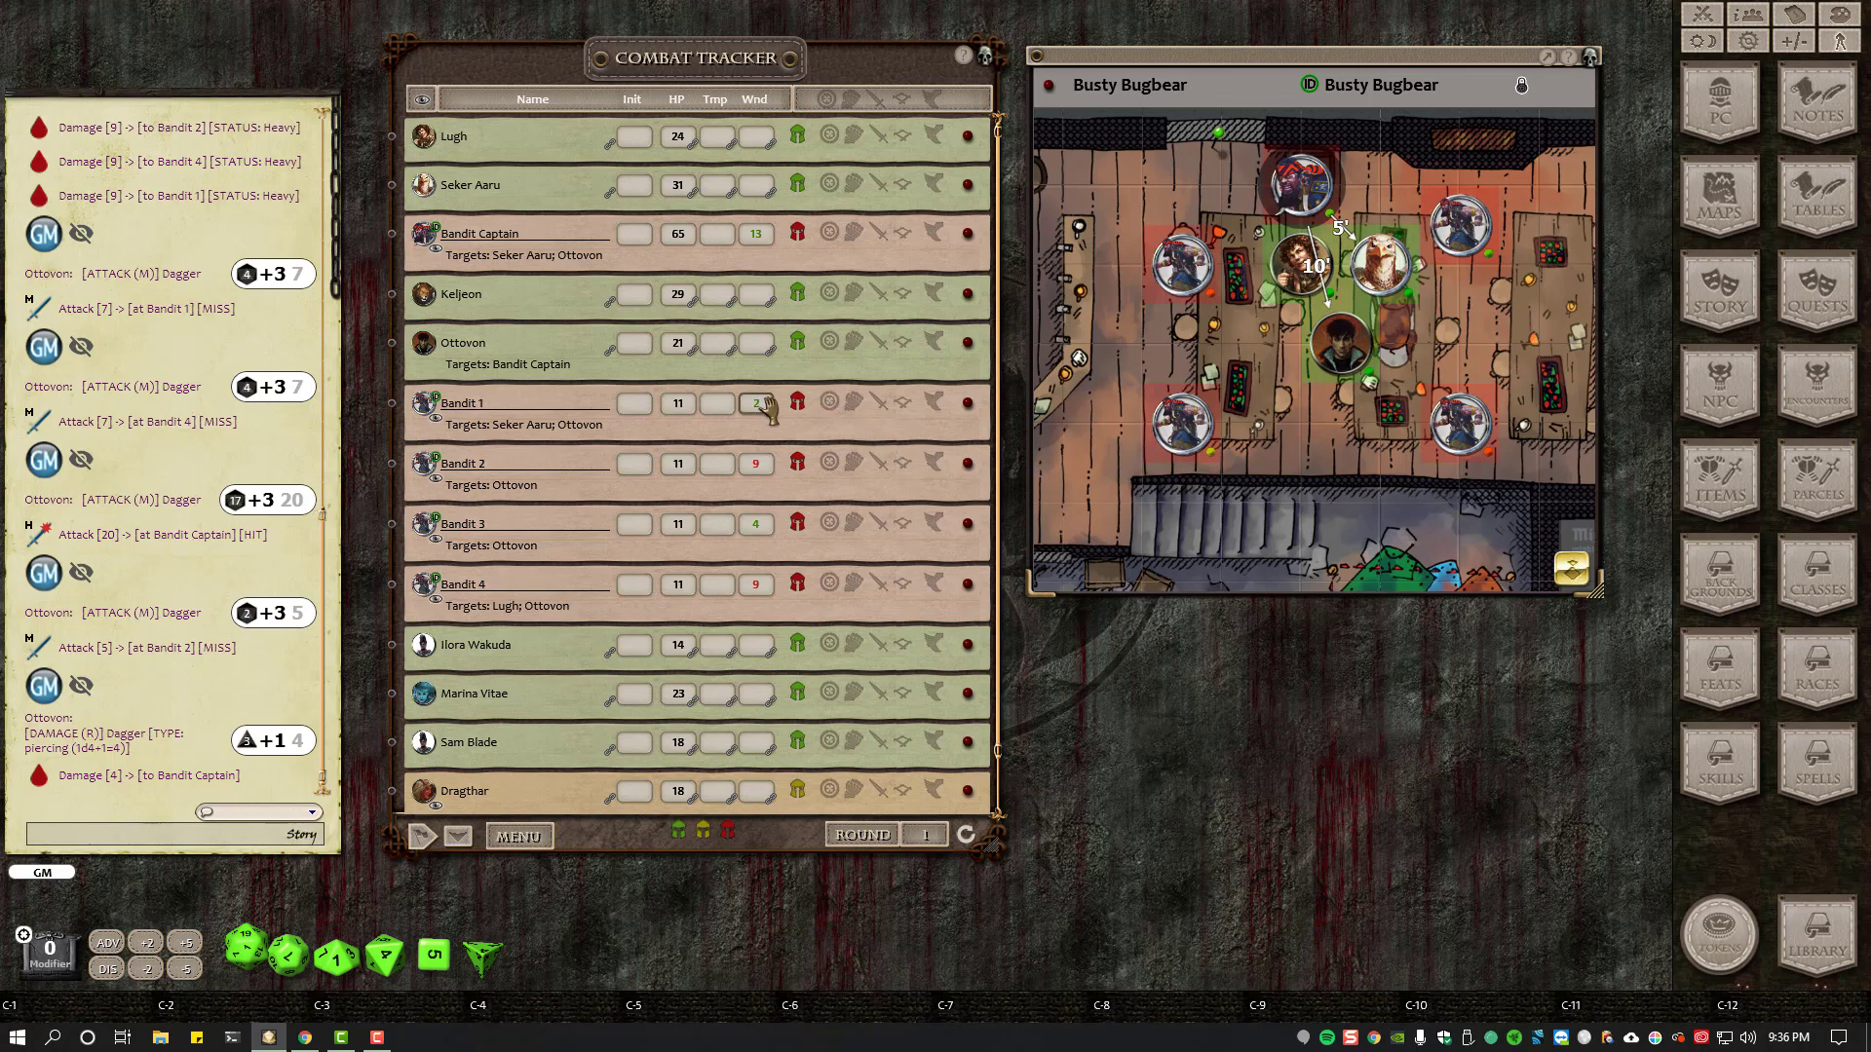
pyautogui.scroll(-1, 770, 411)
pyautogui.scroll(-1, 760, 474)
pyautogui.scroll(-2, 768, 531)
pyautogui.scroll(-3, 759, 584)
# - Roll Ottovon's initiative from the main page of his character sheet and check the combat tracker order
pyautogui.doubleClick(1341, 343)
pyautogui.moveTo(713, 261); pyautogui.dragTo(1049, 302)
pyautogui.click(1485, 368)
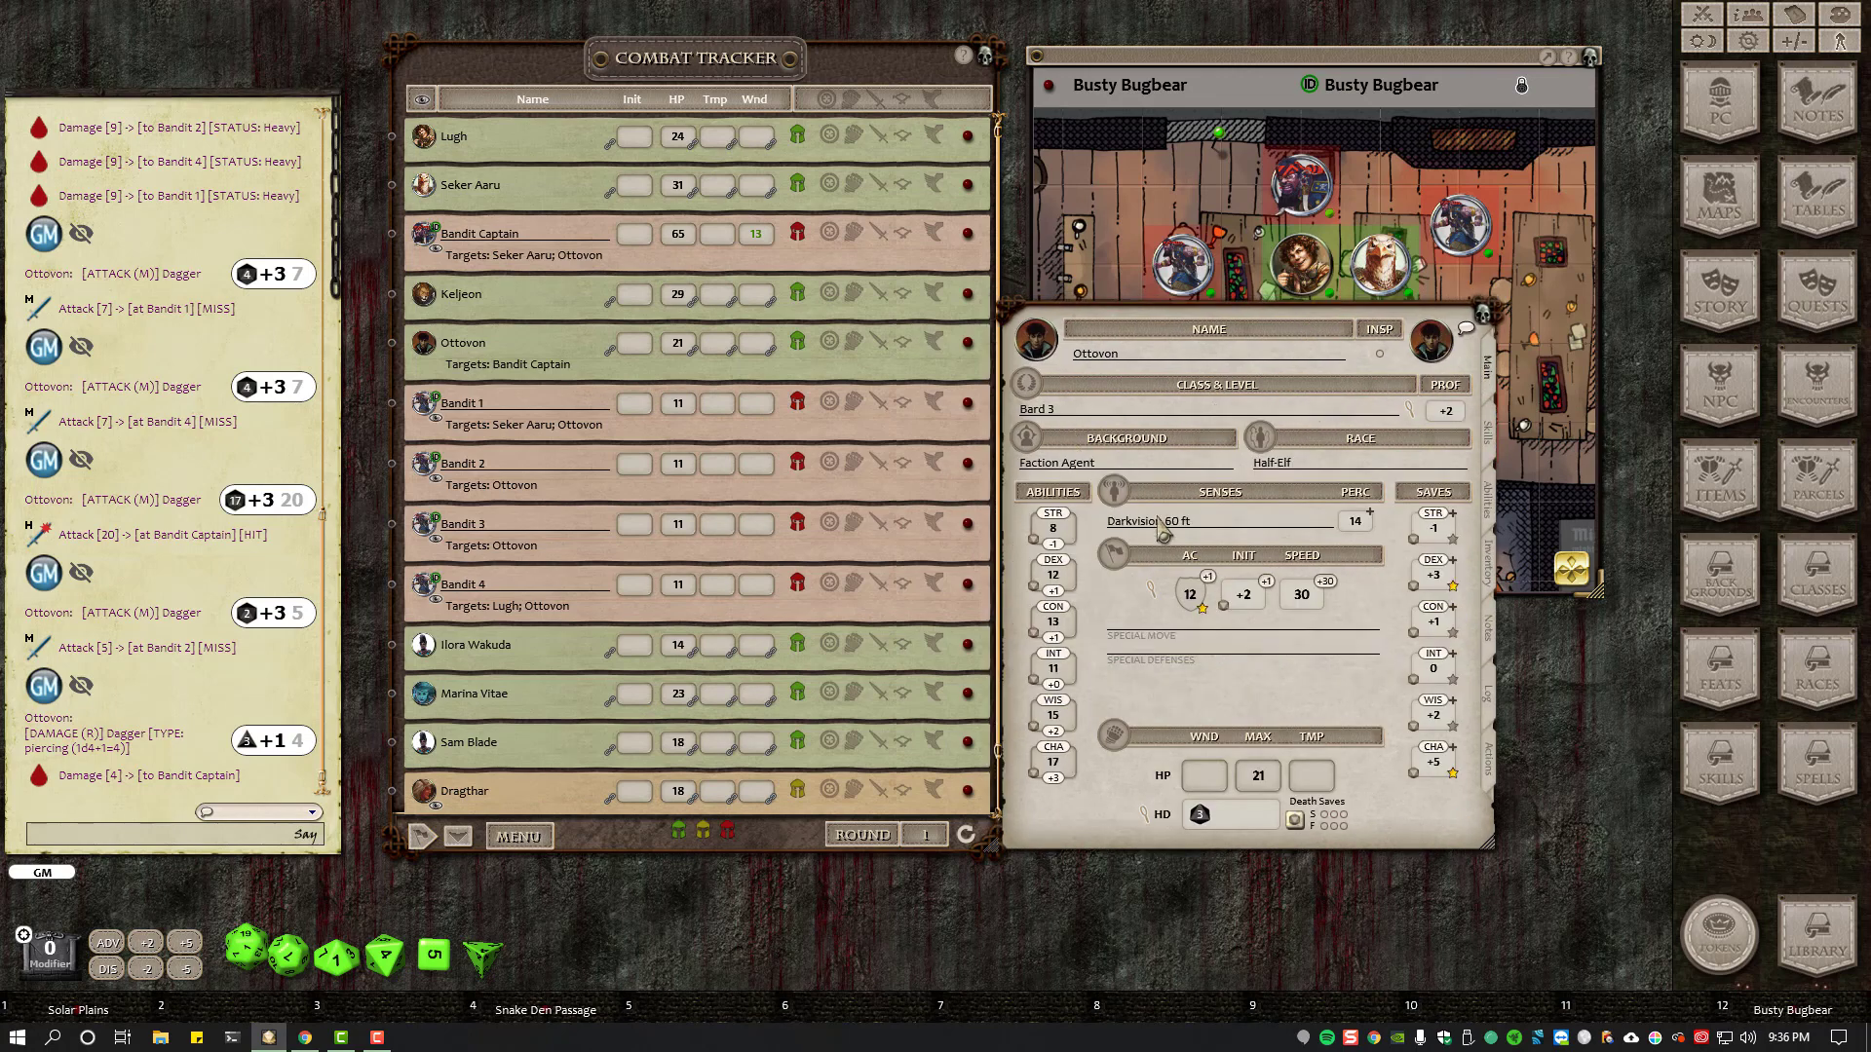
pyautogui.doubleClick(1255, 609)
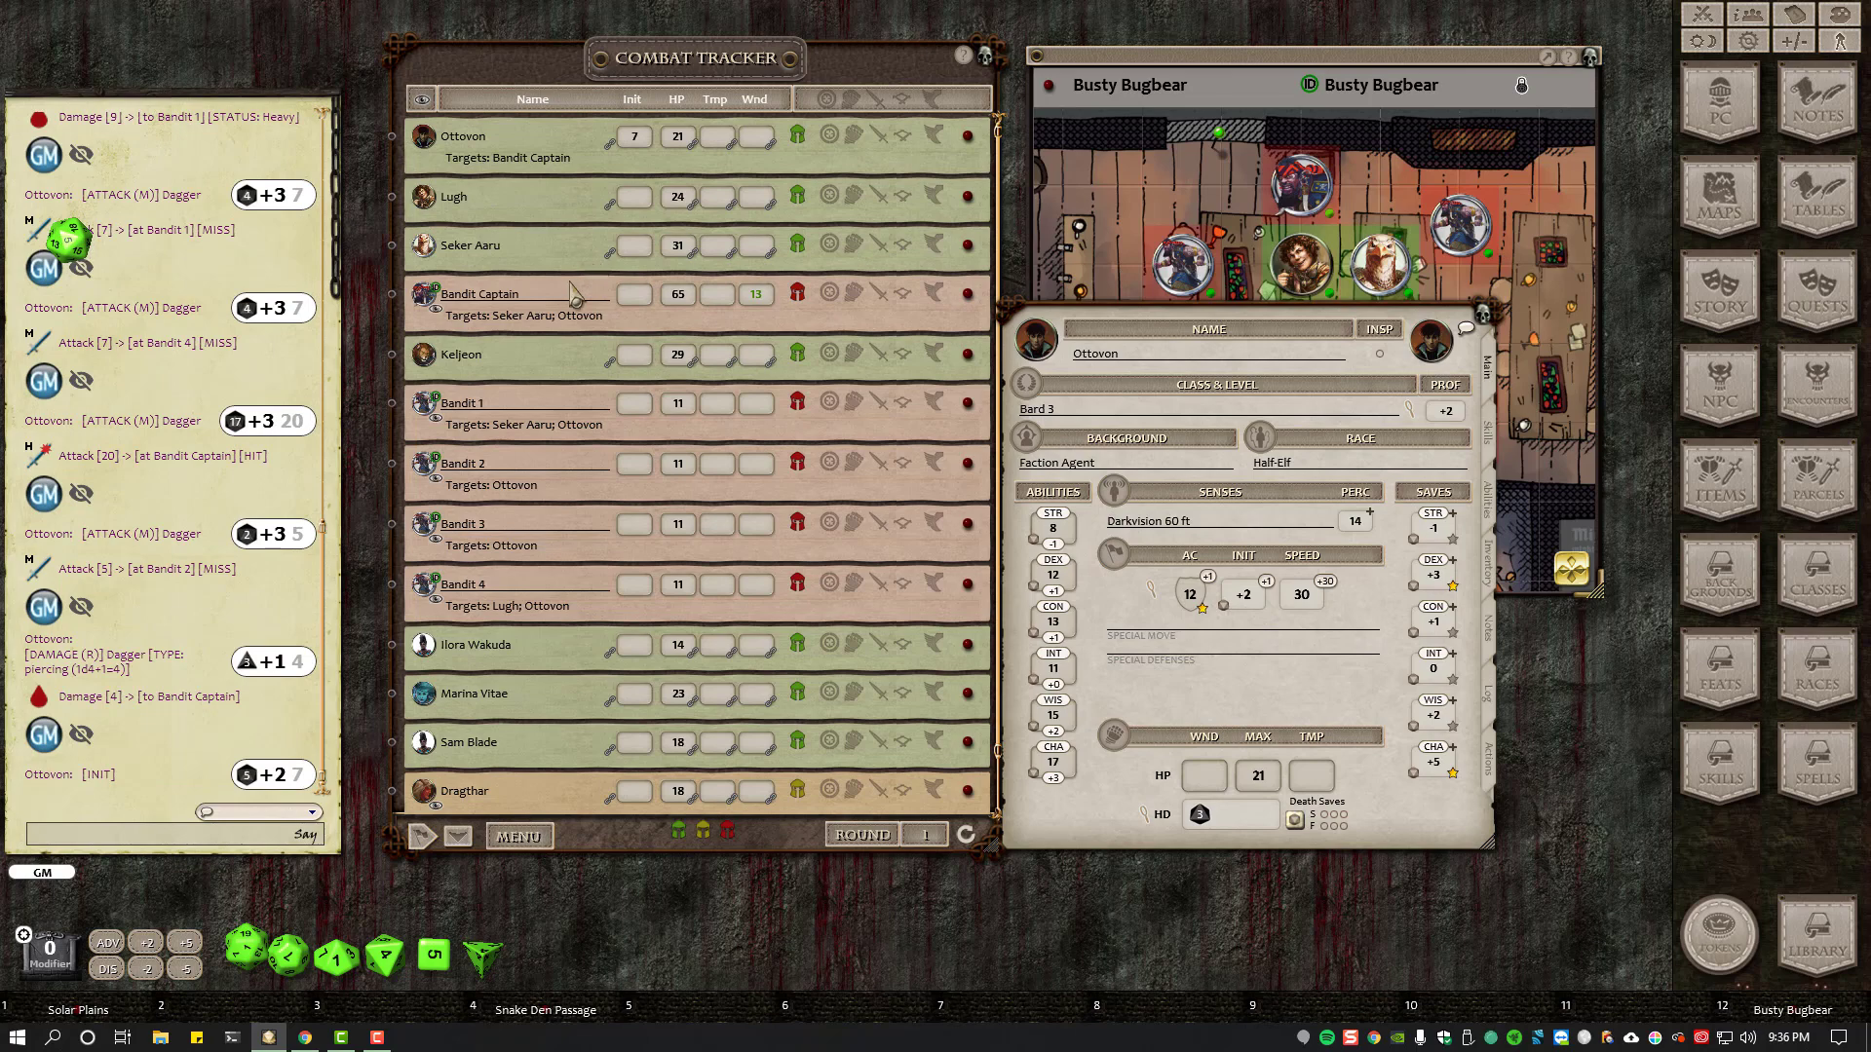
pyautogui.scroll(-2, 570, 302)
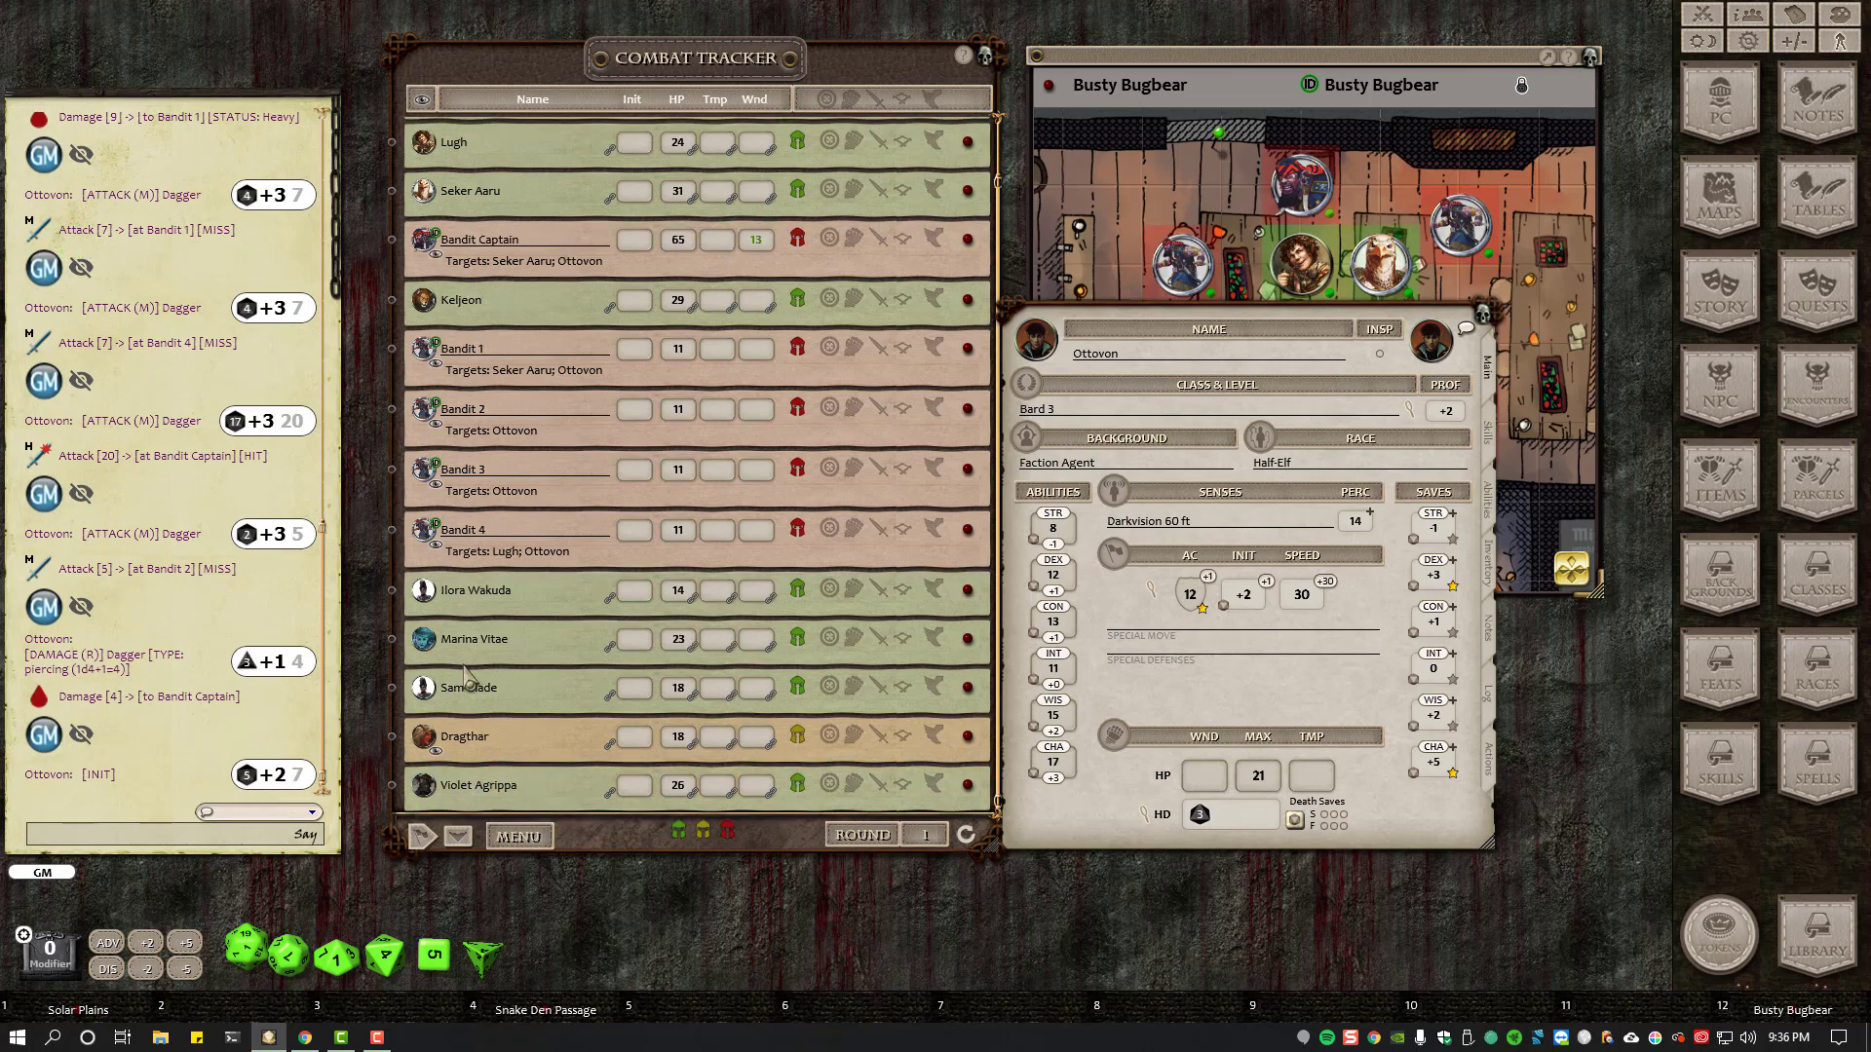
pyautogui.scroll(2, 523, 639)
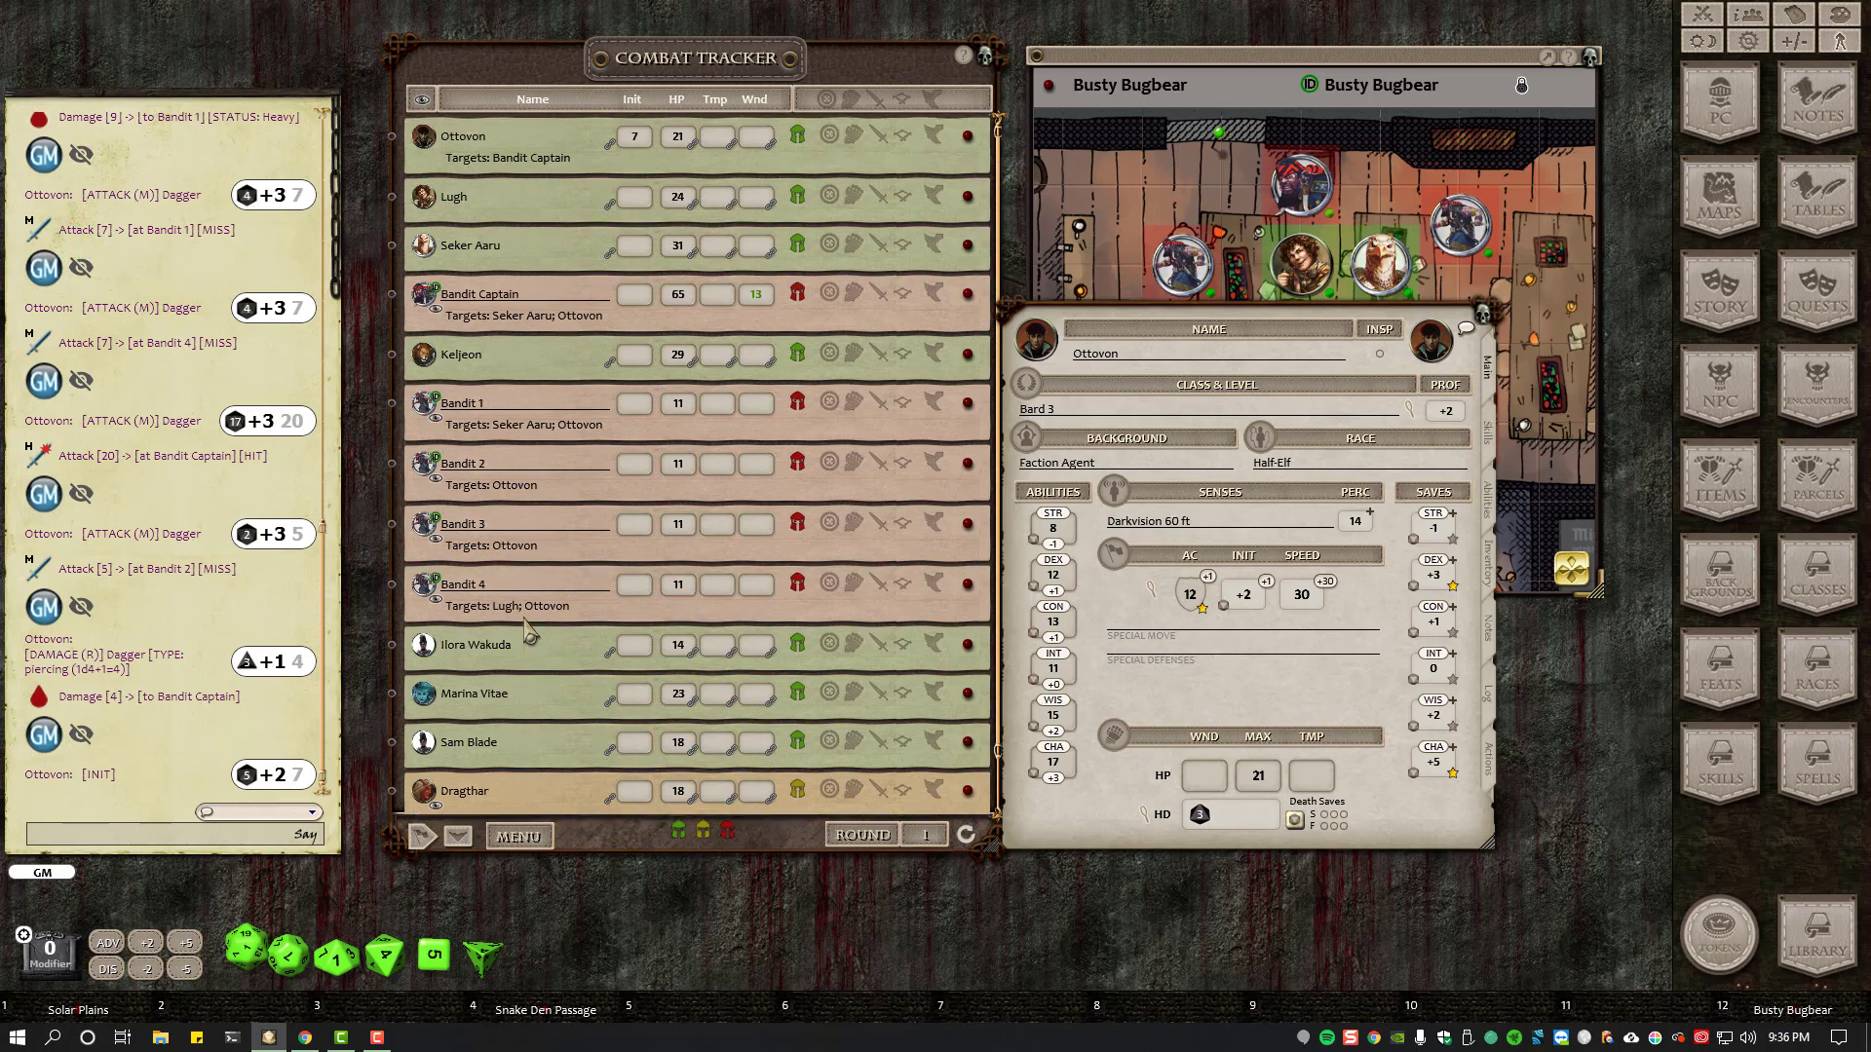
# - Move Ottovon's character sheet aside and roll initiative for all combatants in the combat tracker
pyautogui.click(635, 136)
pyautogui.moveTo(1119, 341); pyautogui.dragTo(1269, 314)
pyautogui.click(493, 843)
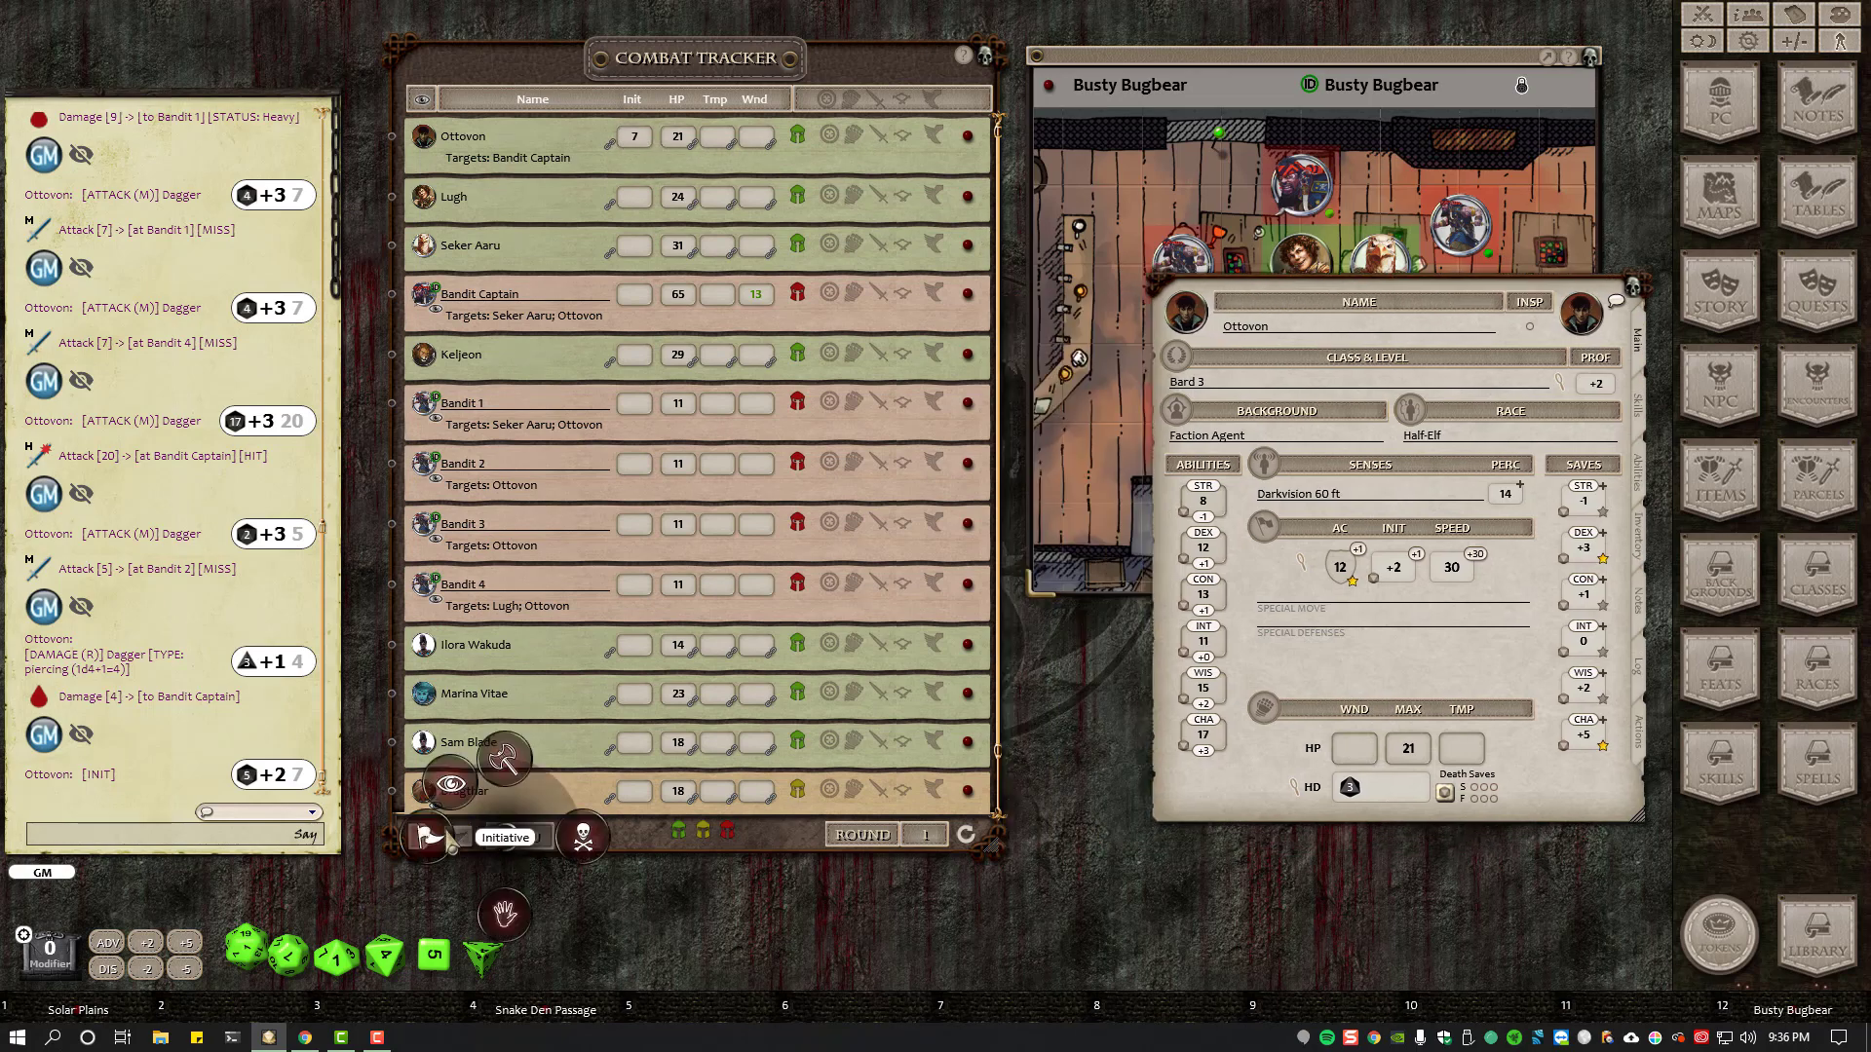
pyautogui.click(363, 827)
pyautogui.click(368, 819)
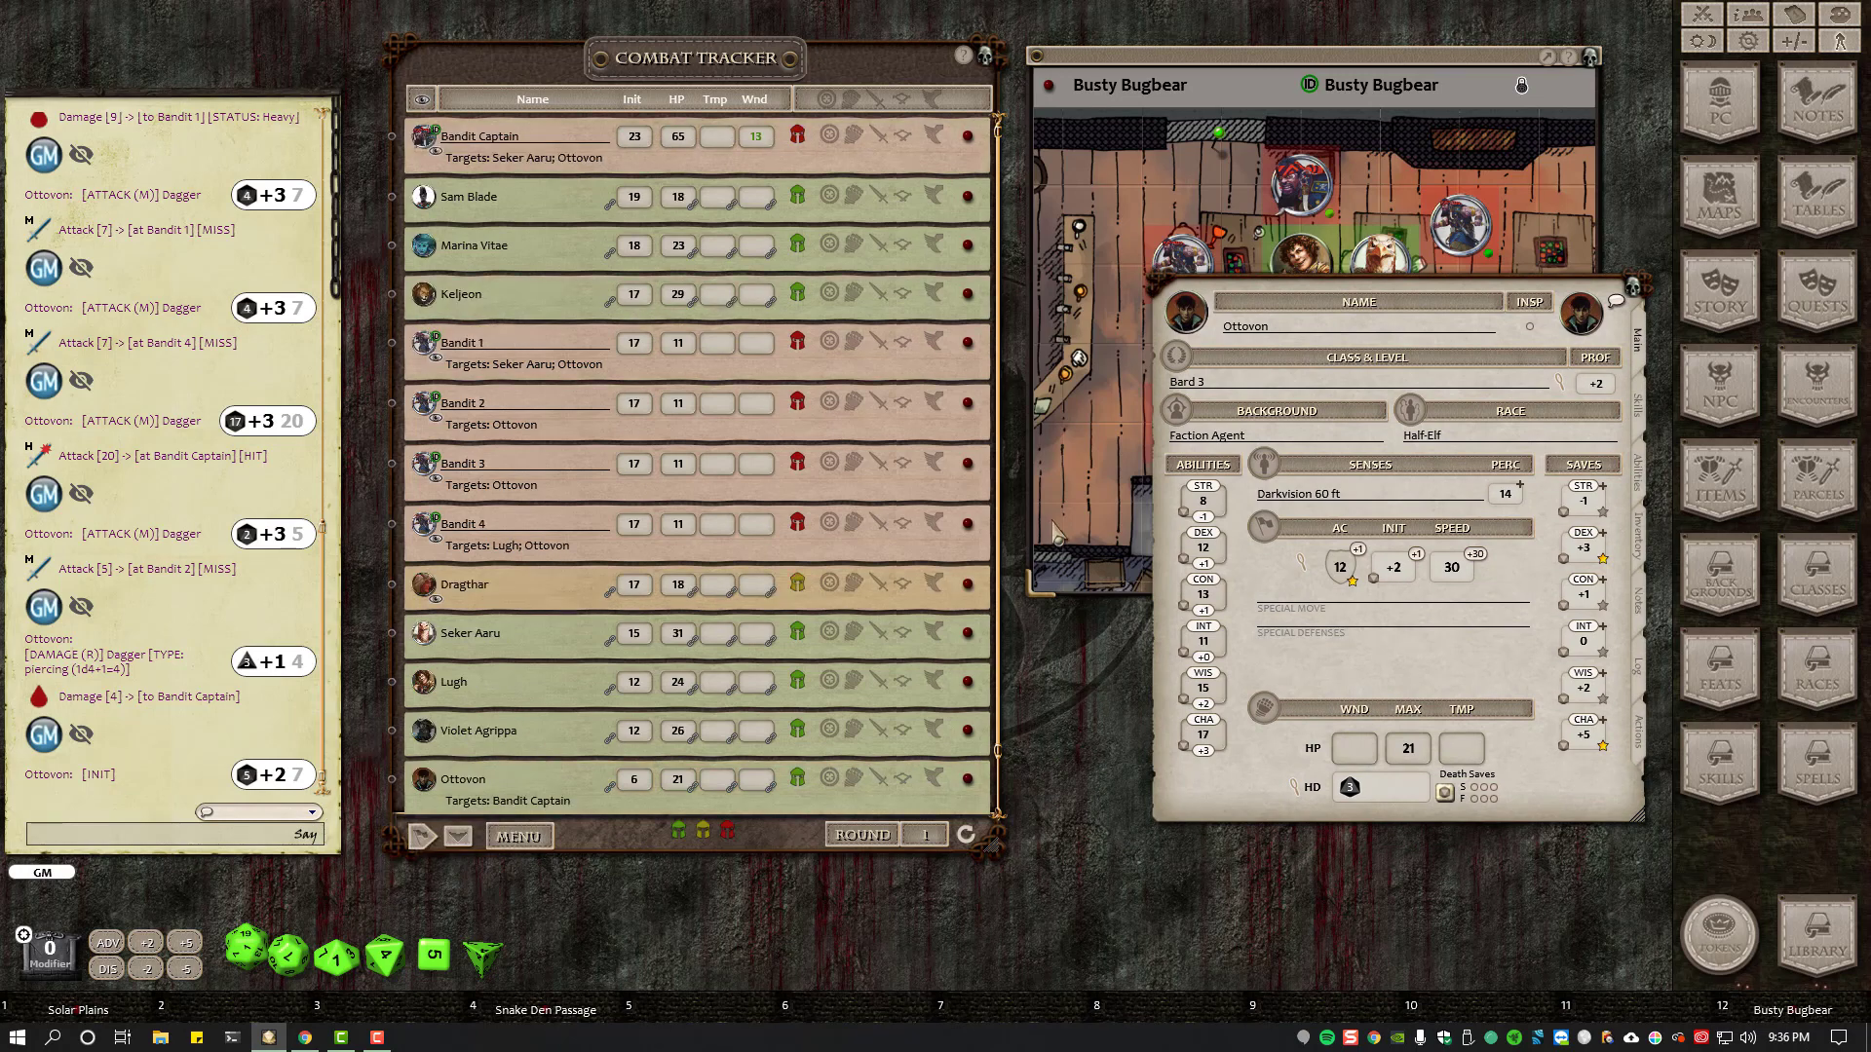
# - Clear all initiatives in the combat tracker and close Ottovon's character sheet
pyautogui.moveTo(989, 326); pyautogui.dragTo(963, 292)
pyautogui.click(535, 851)
pyautogui.click(456, 838)
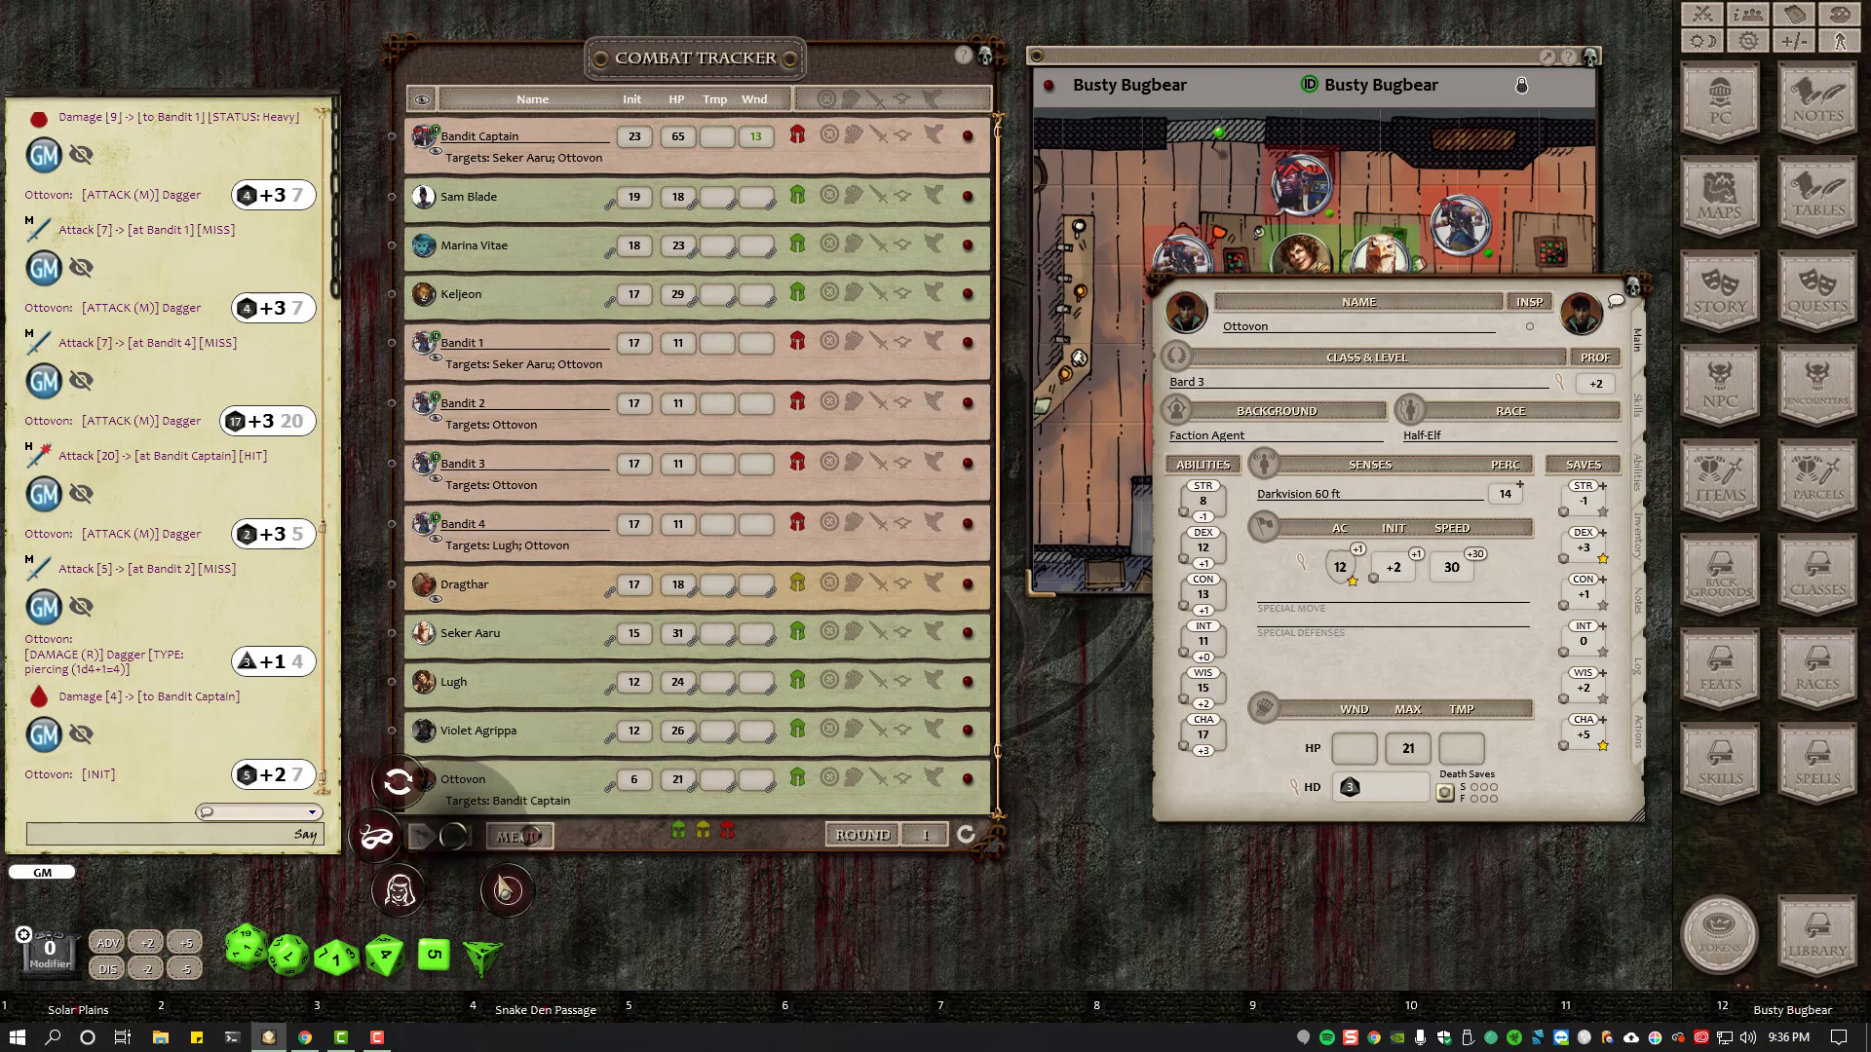
pyautogui.click(510, 892)
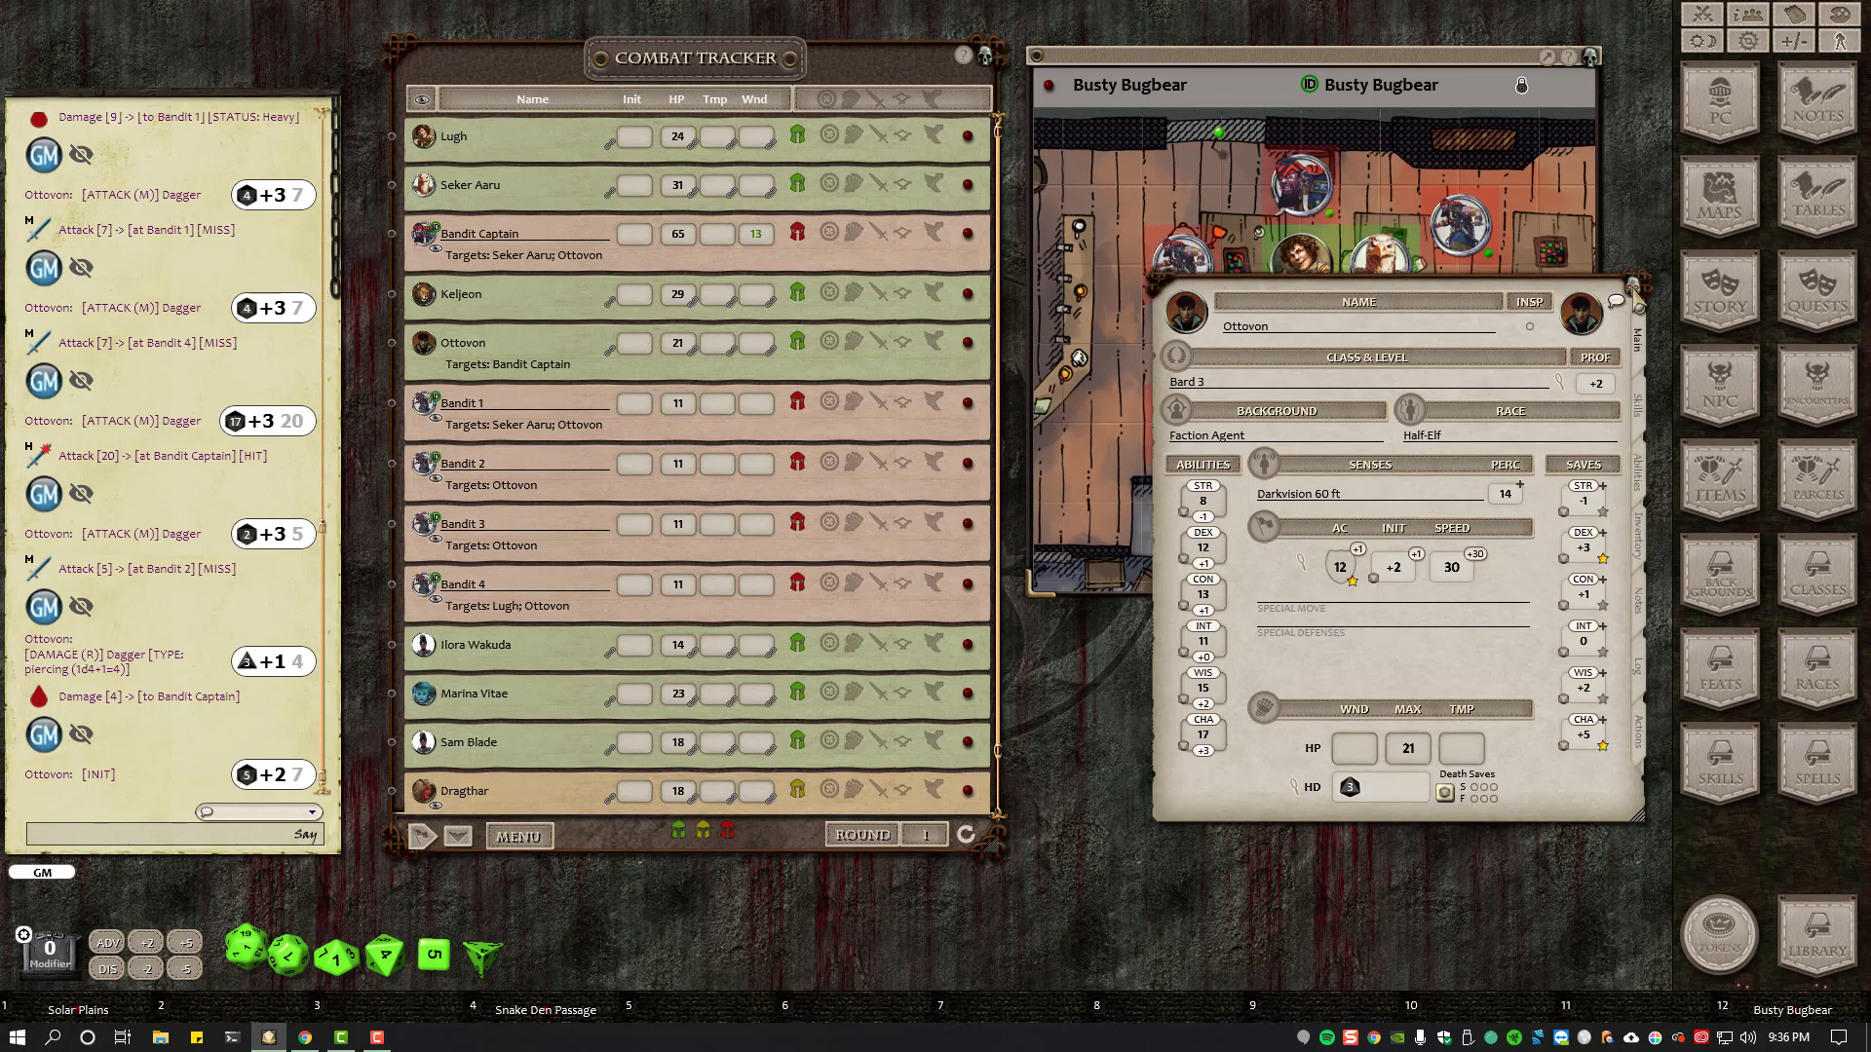
pyautogui.click(1633, 284)
# - Unlock the Busty Bugbear map, clear the targets of Ottovon, the Bandit Captain and Bandits 1 to 4, and lock it again
pyautogui.click(1523, 88)
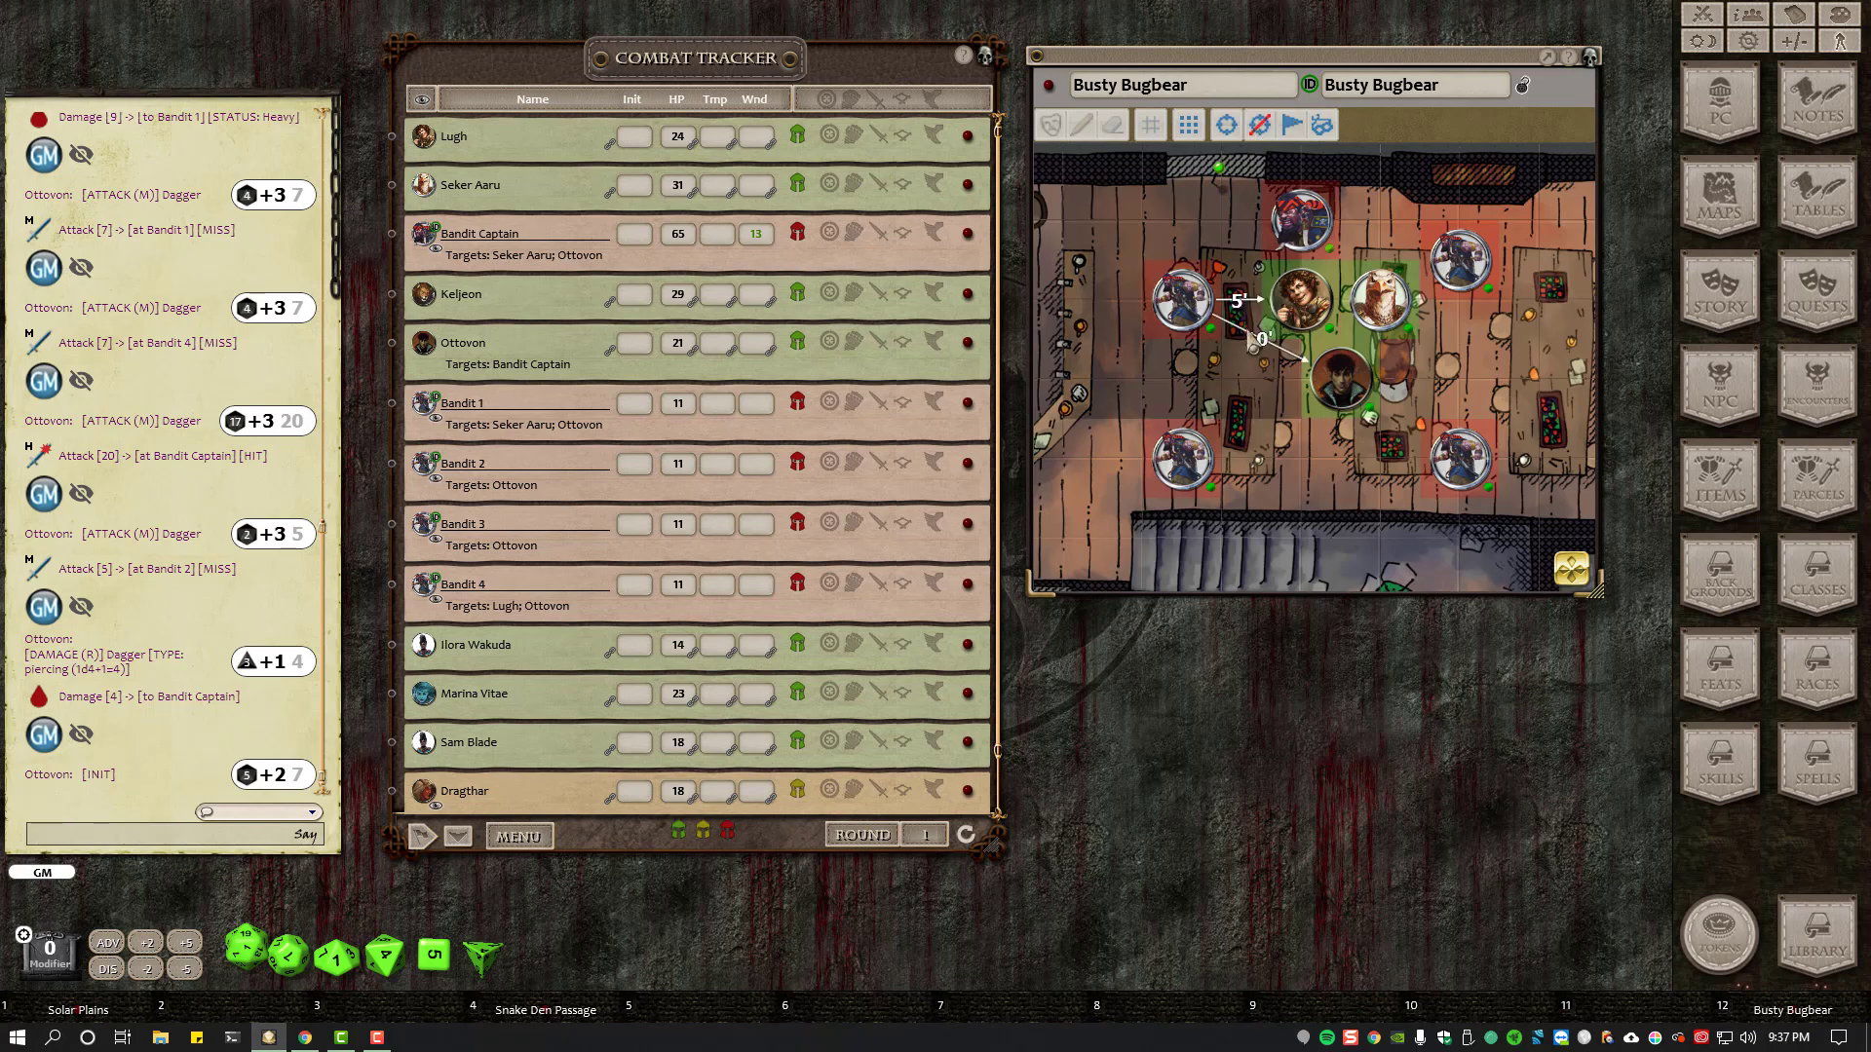
pyautogui.moveTo(1341, 382); pyautogui.dragTo(1315, 261)
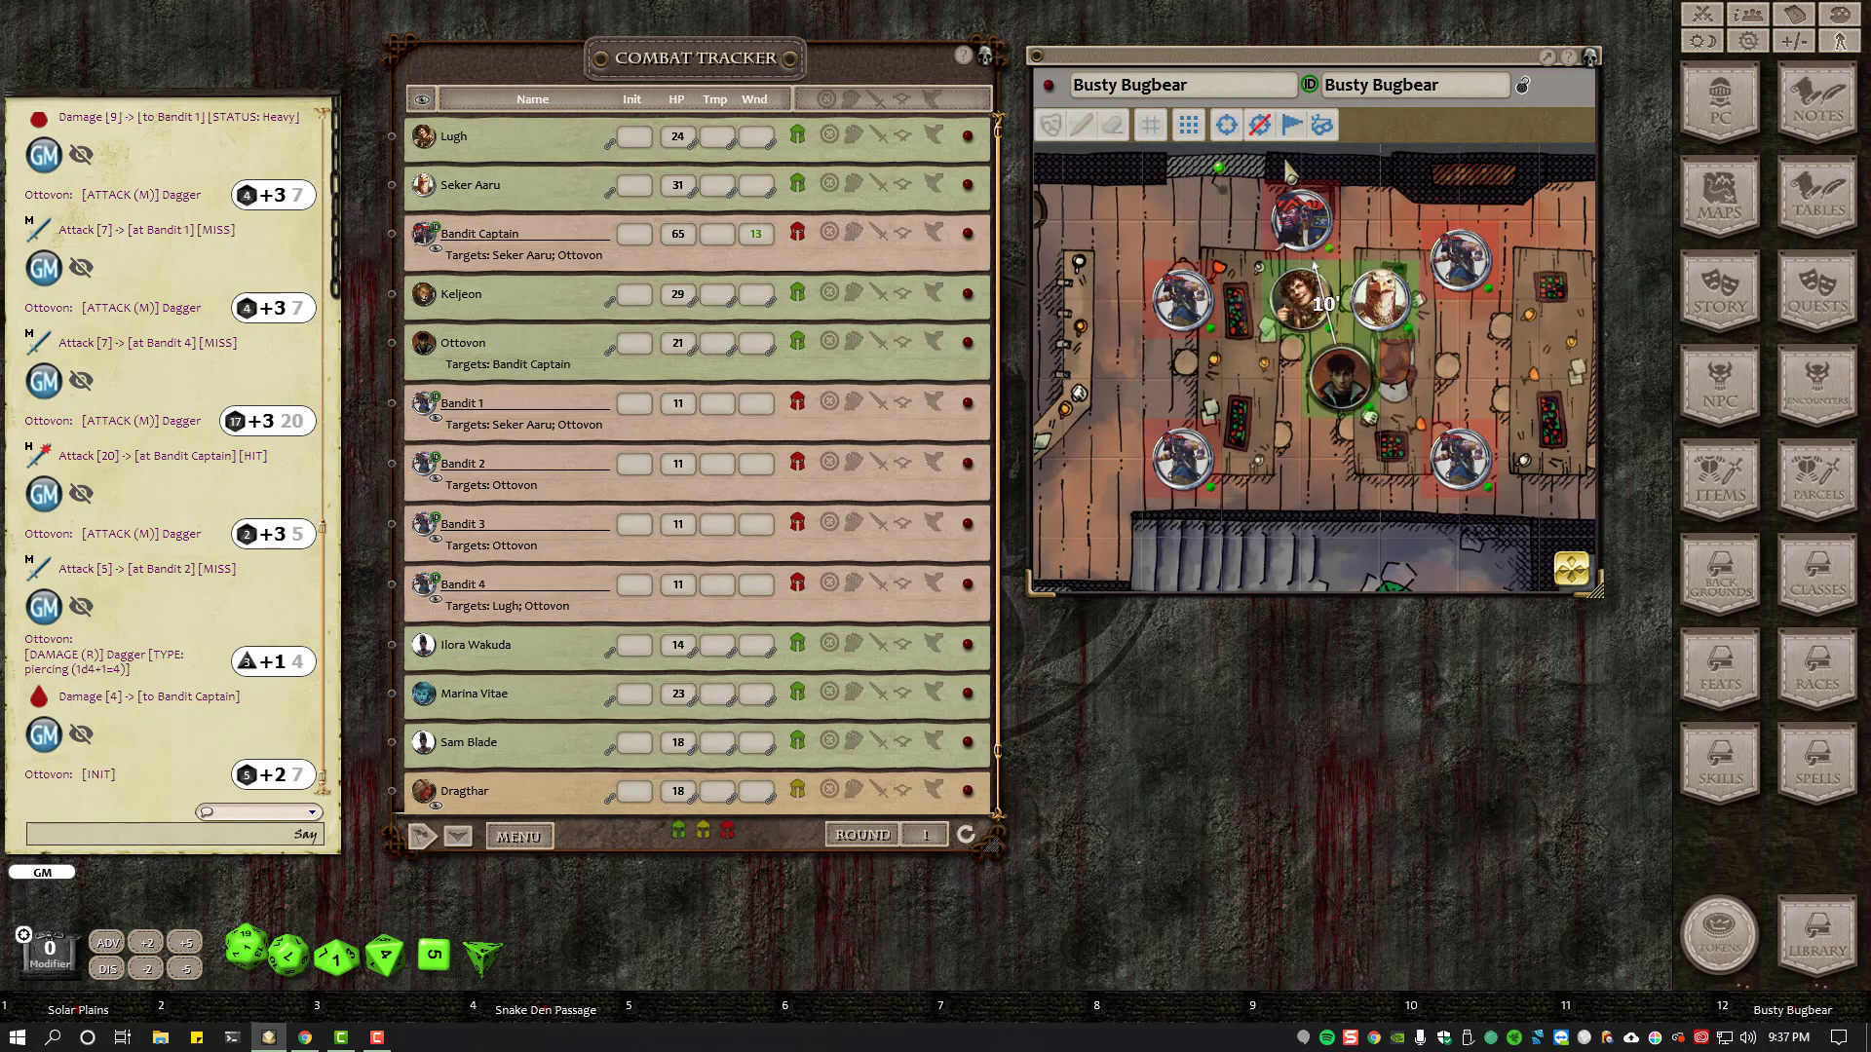
pyautogui.click(1266, 131)
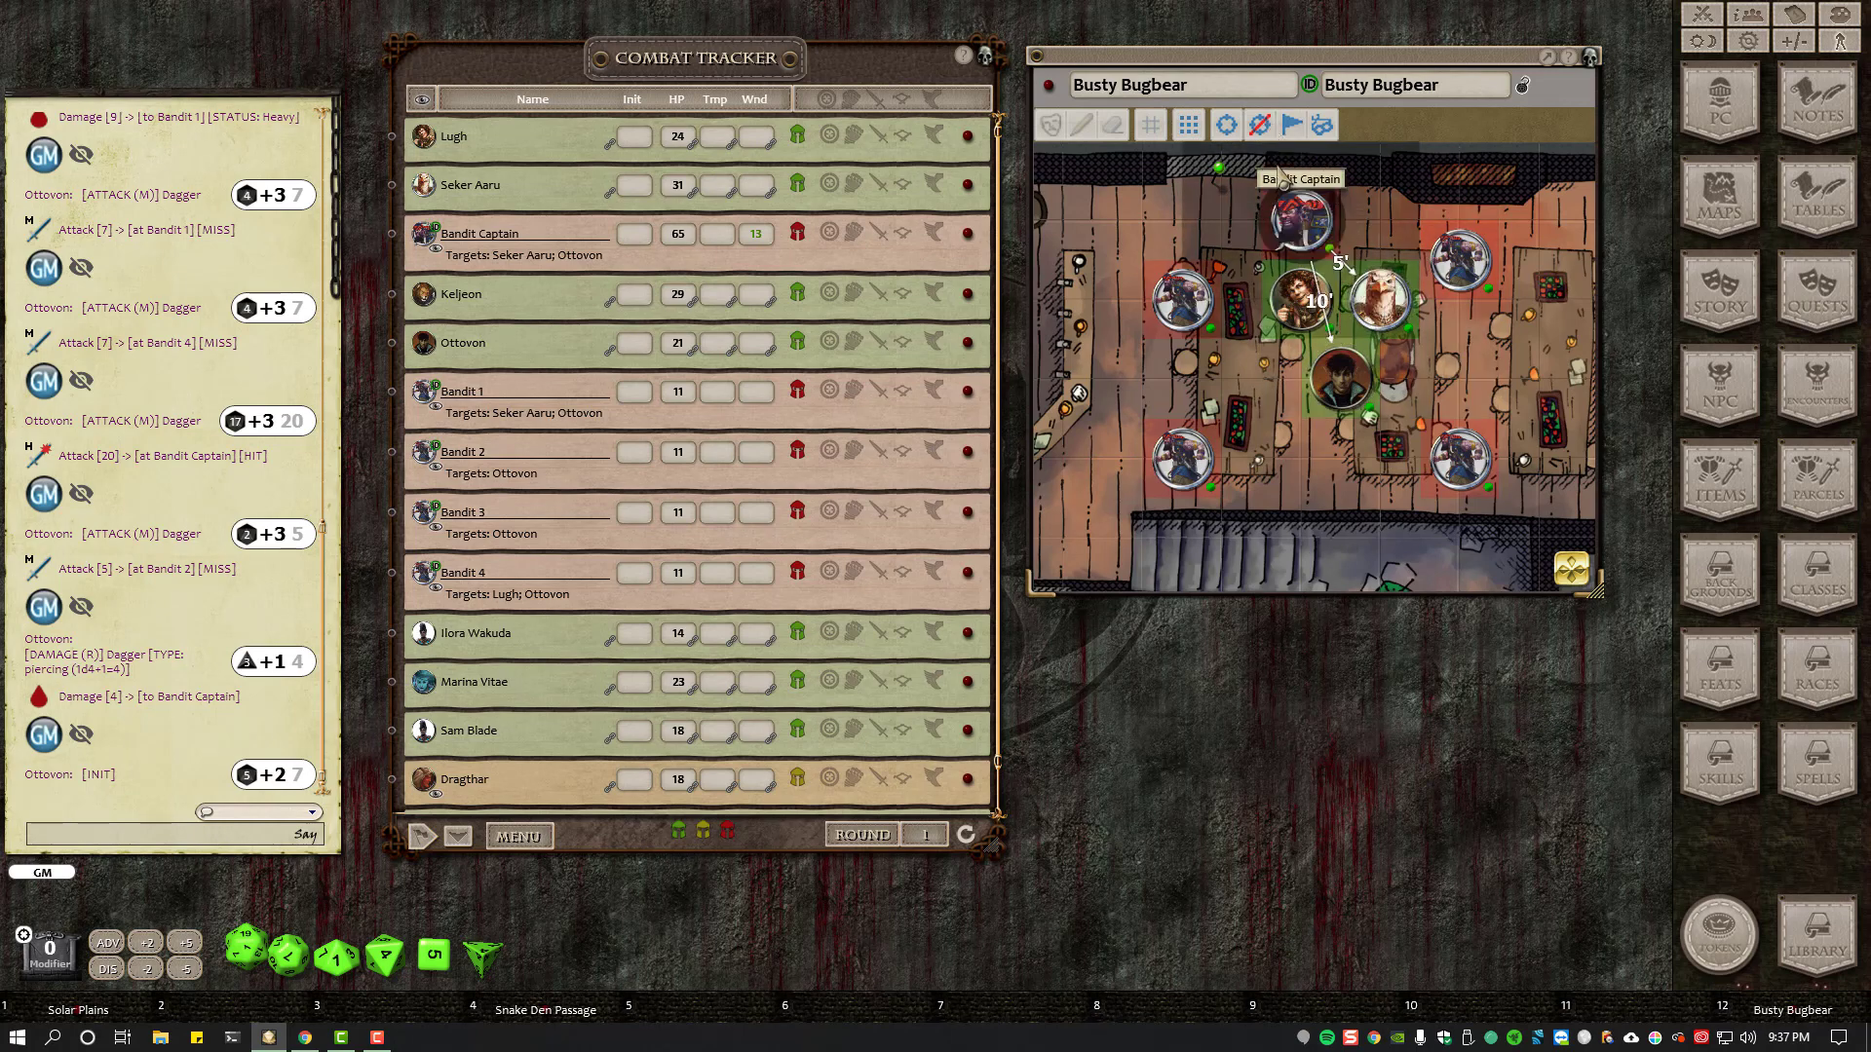
pyautogui.click(1258, 125)
pyautogui.click(1259, 127)
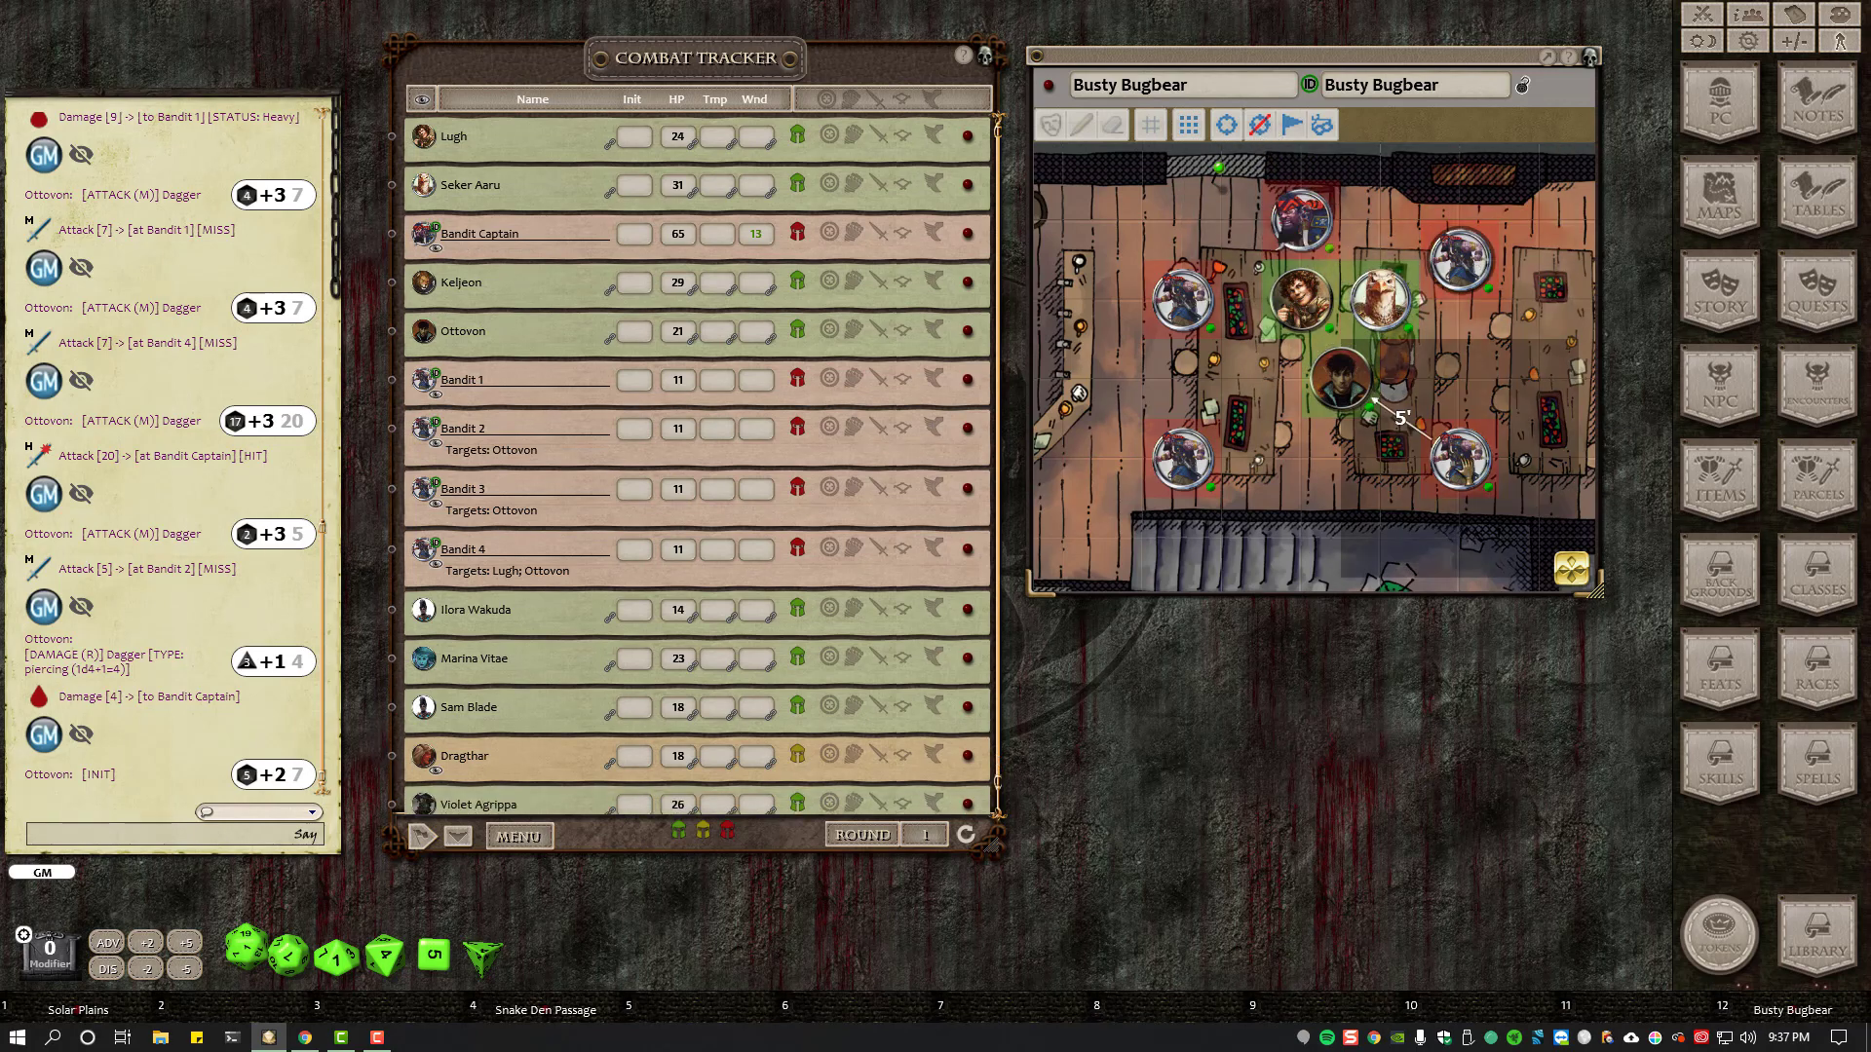
pyautogui.click(1258, 128)
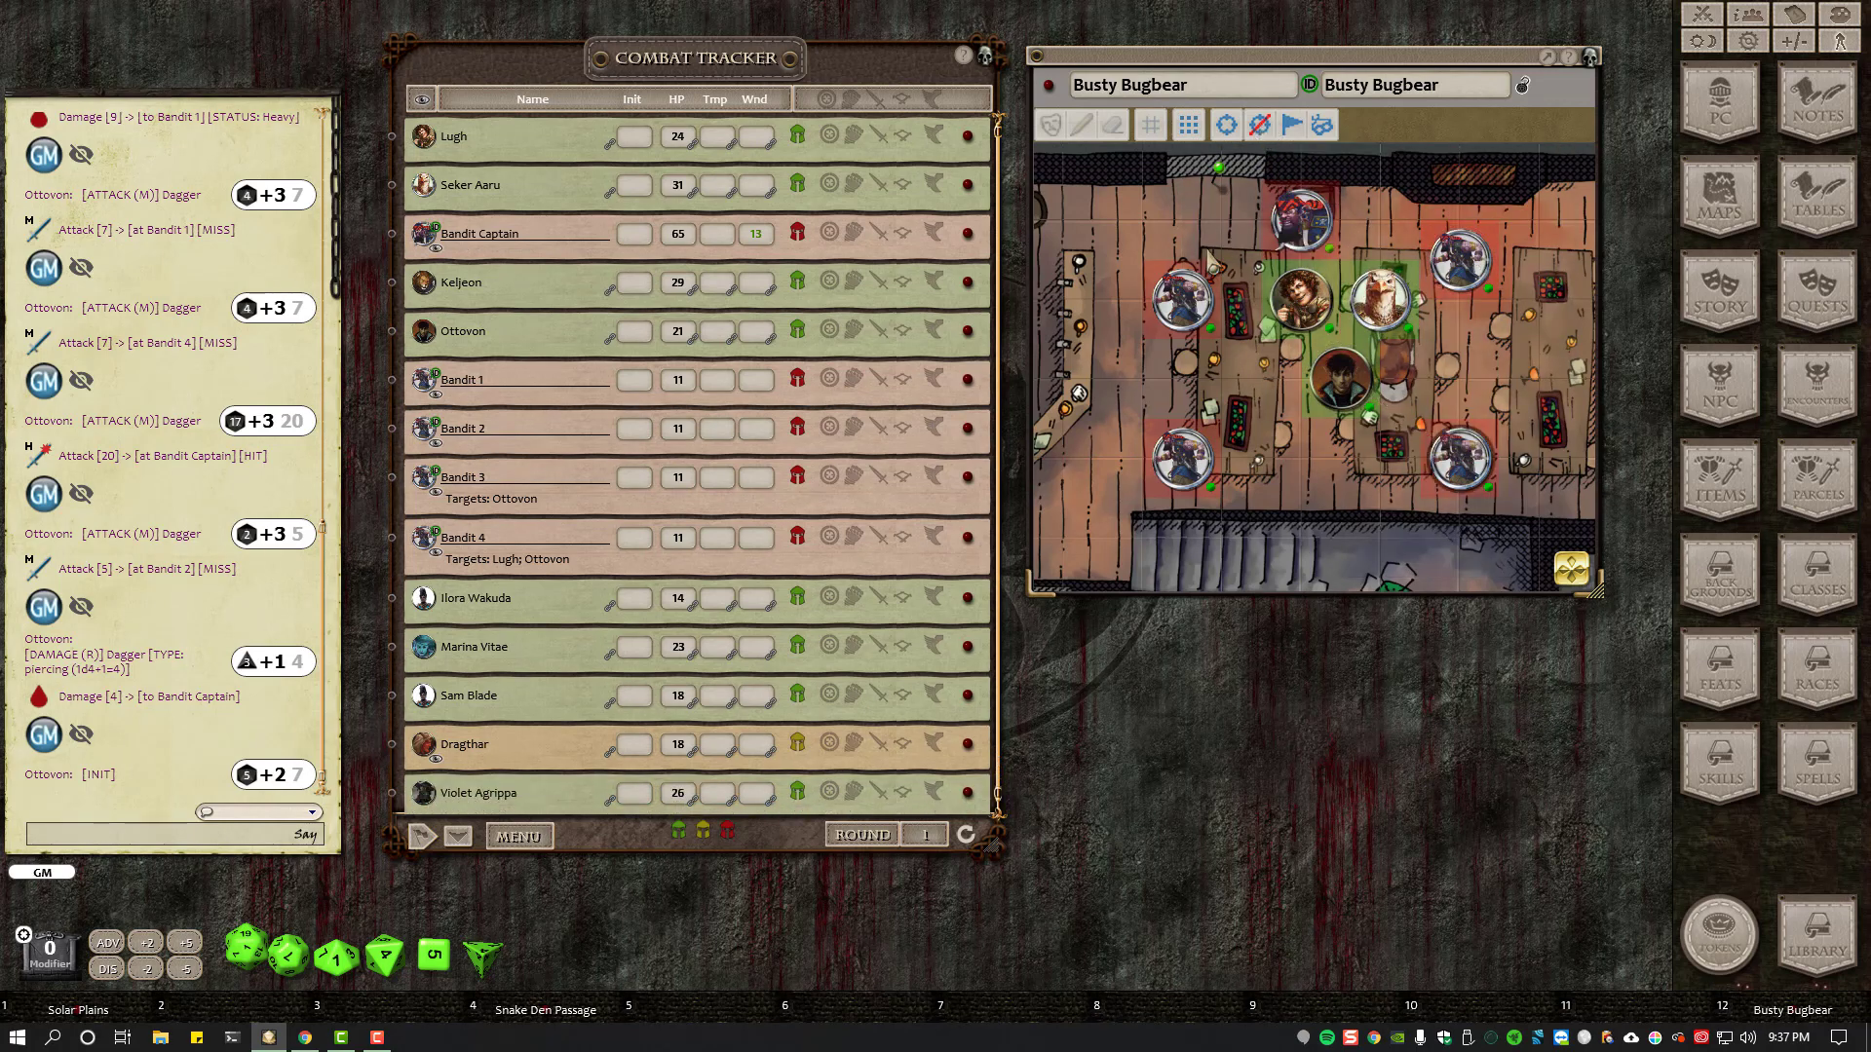
pyautogui.click(1257, 133)
pyautogui.click(1261, 133)
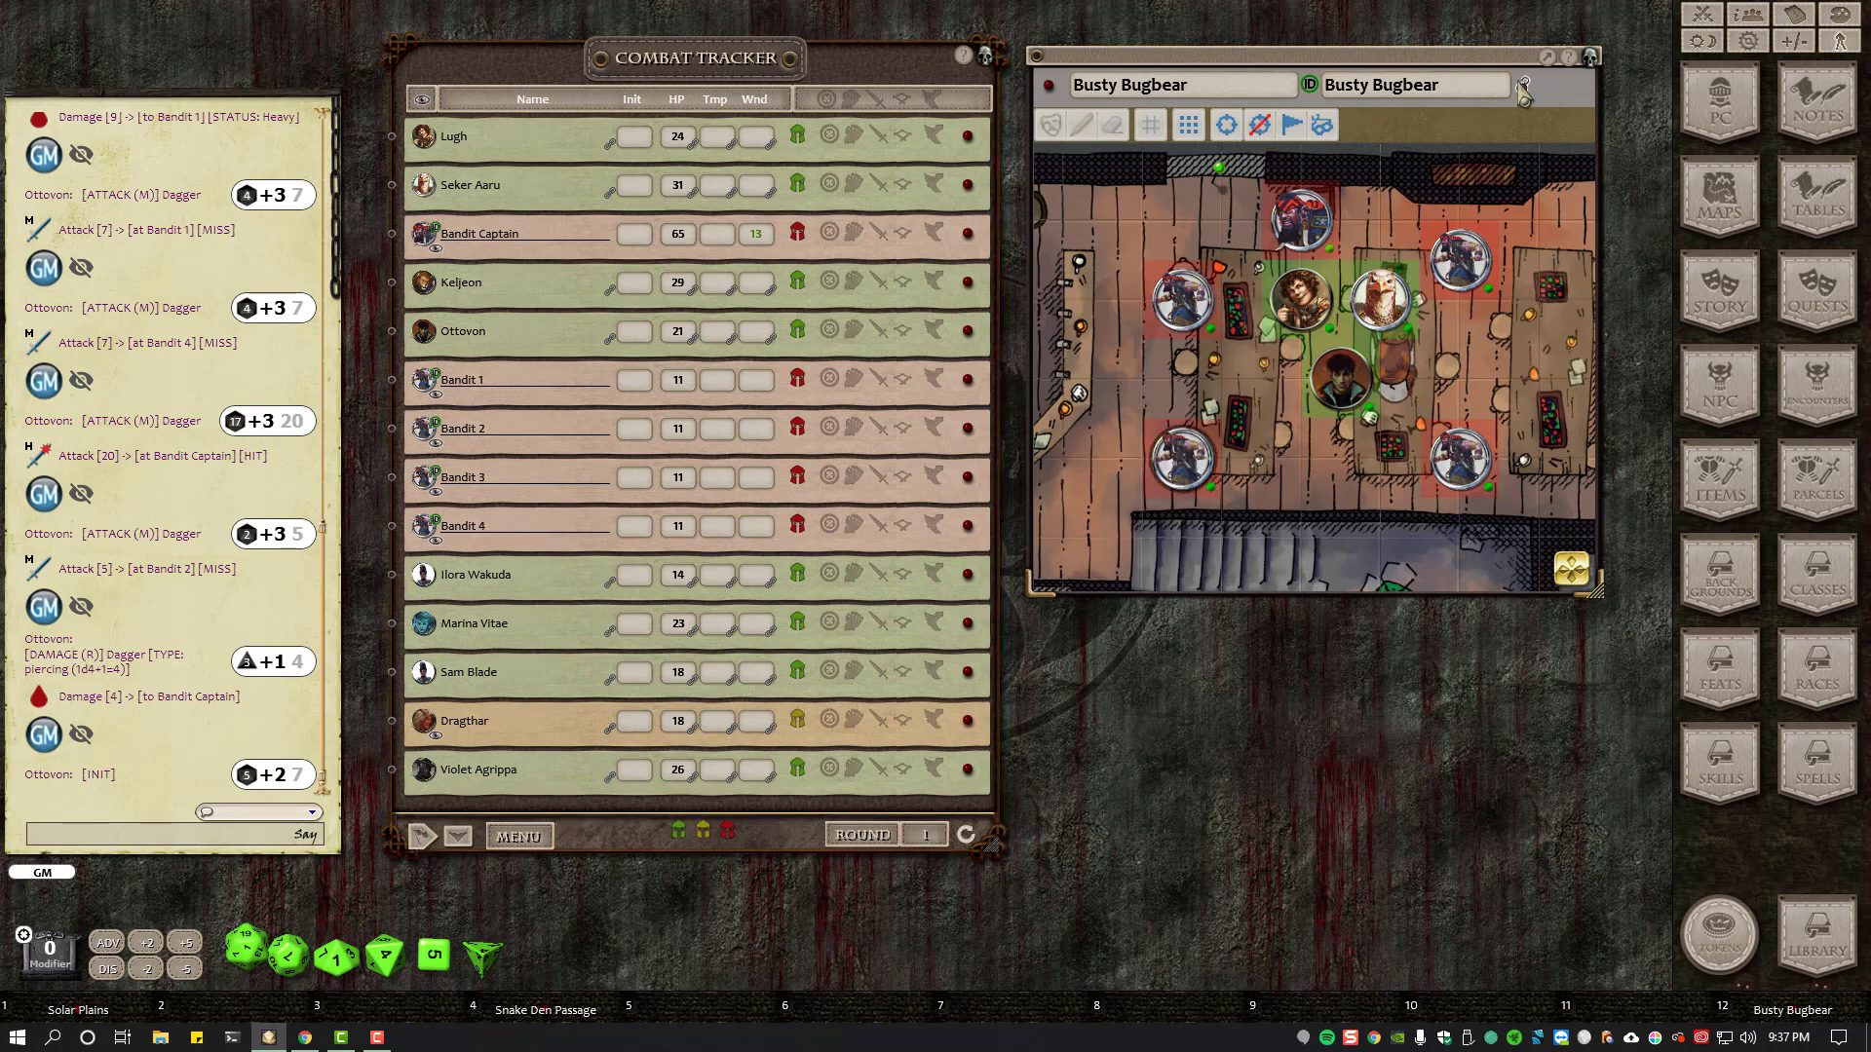
pyautogui.click(1523, 87)
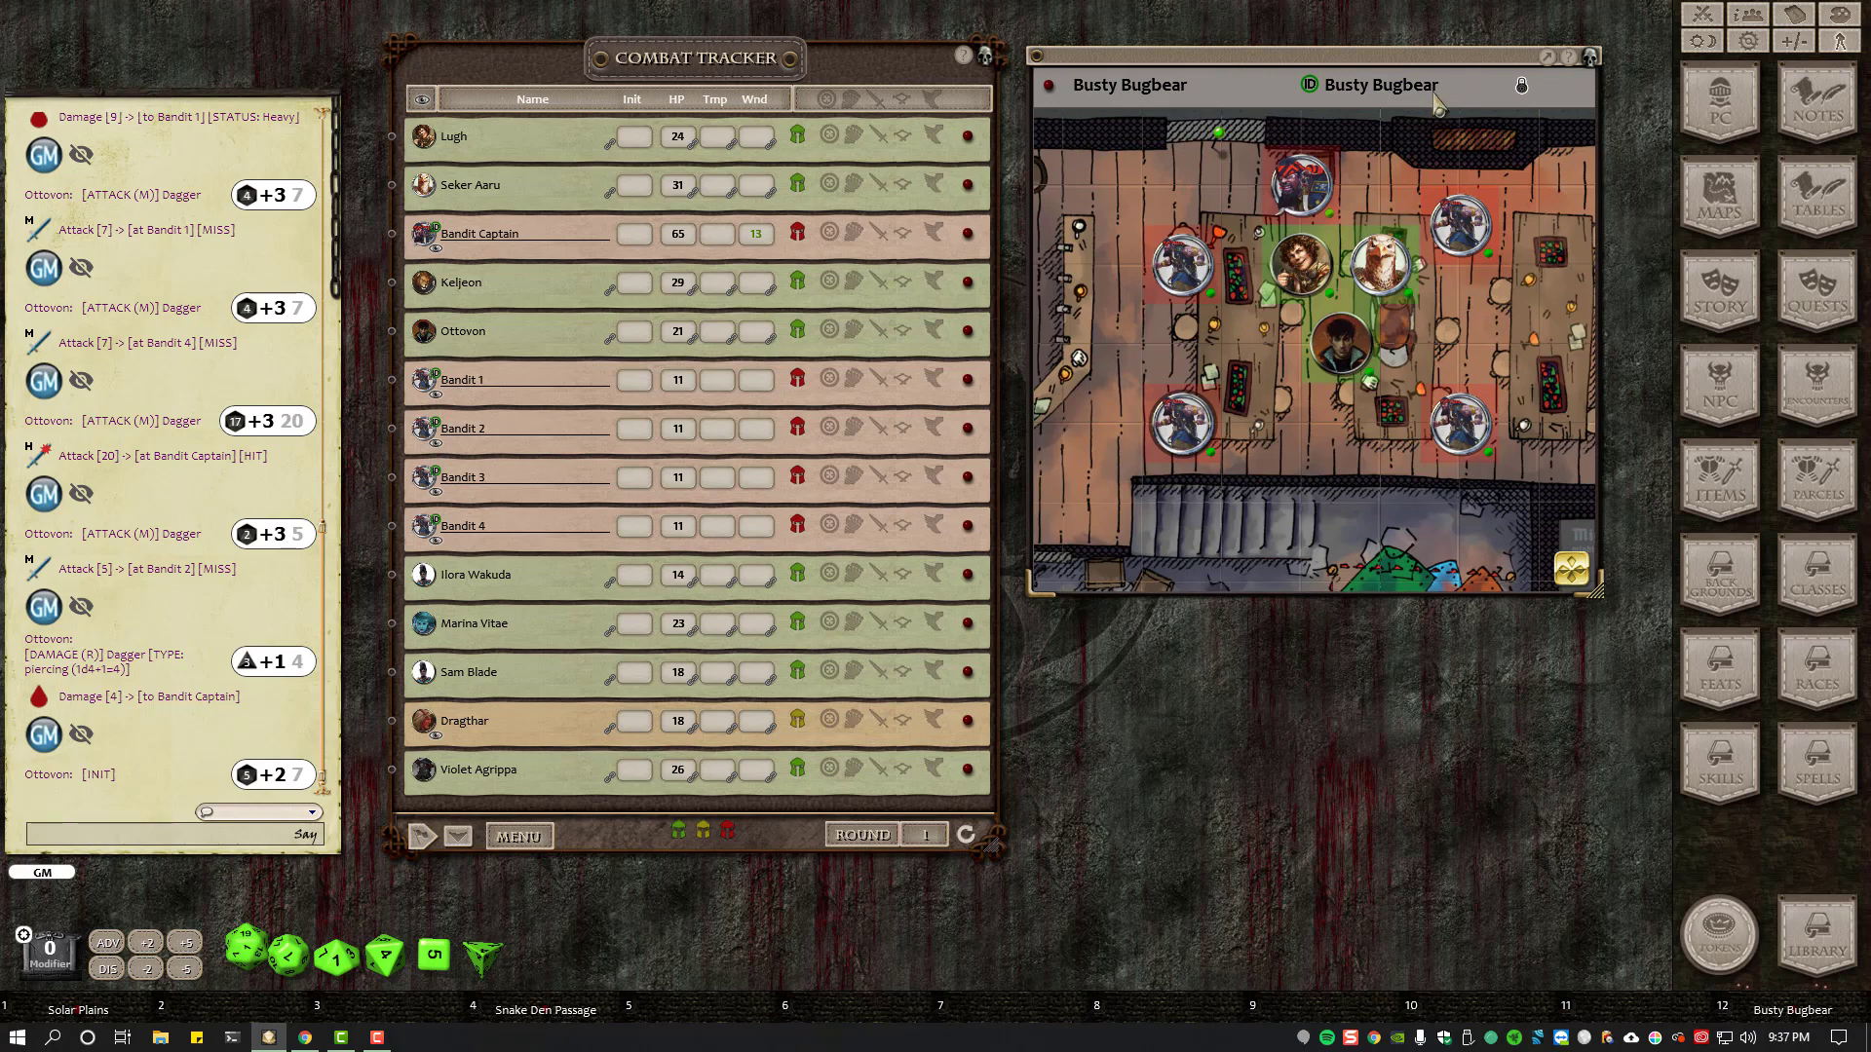
# - Reposition the Busty Bugbear map window and toggle its lock off and on again
pyautogui.moveTo(1445, 63); pyautogui.dragTo(1441, 85)
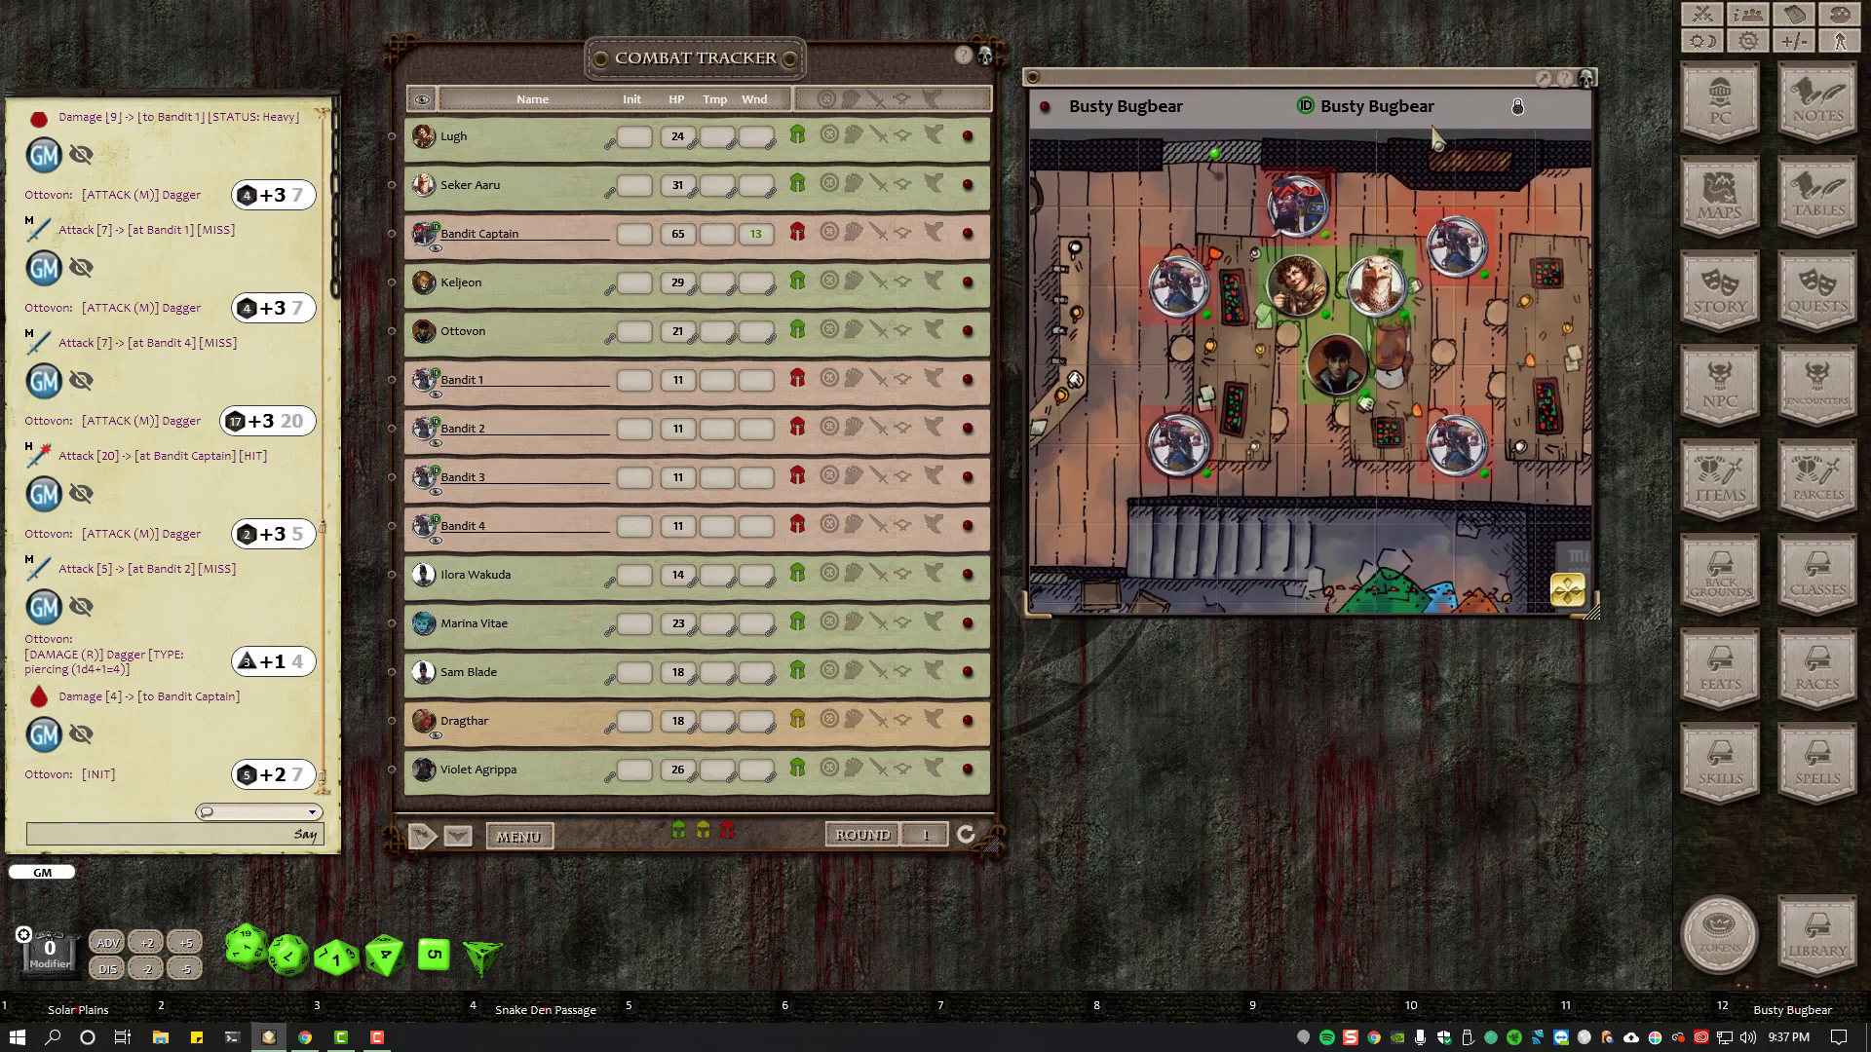
pyautogui.click(1519, 111)
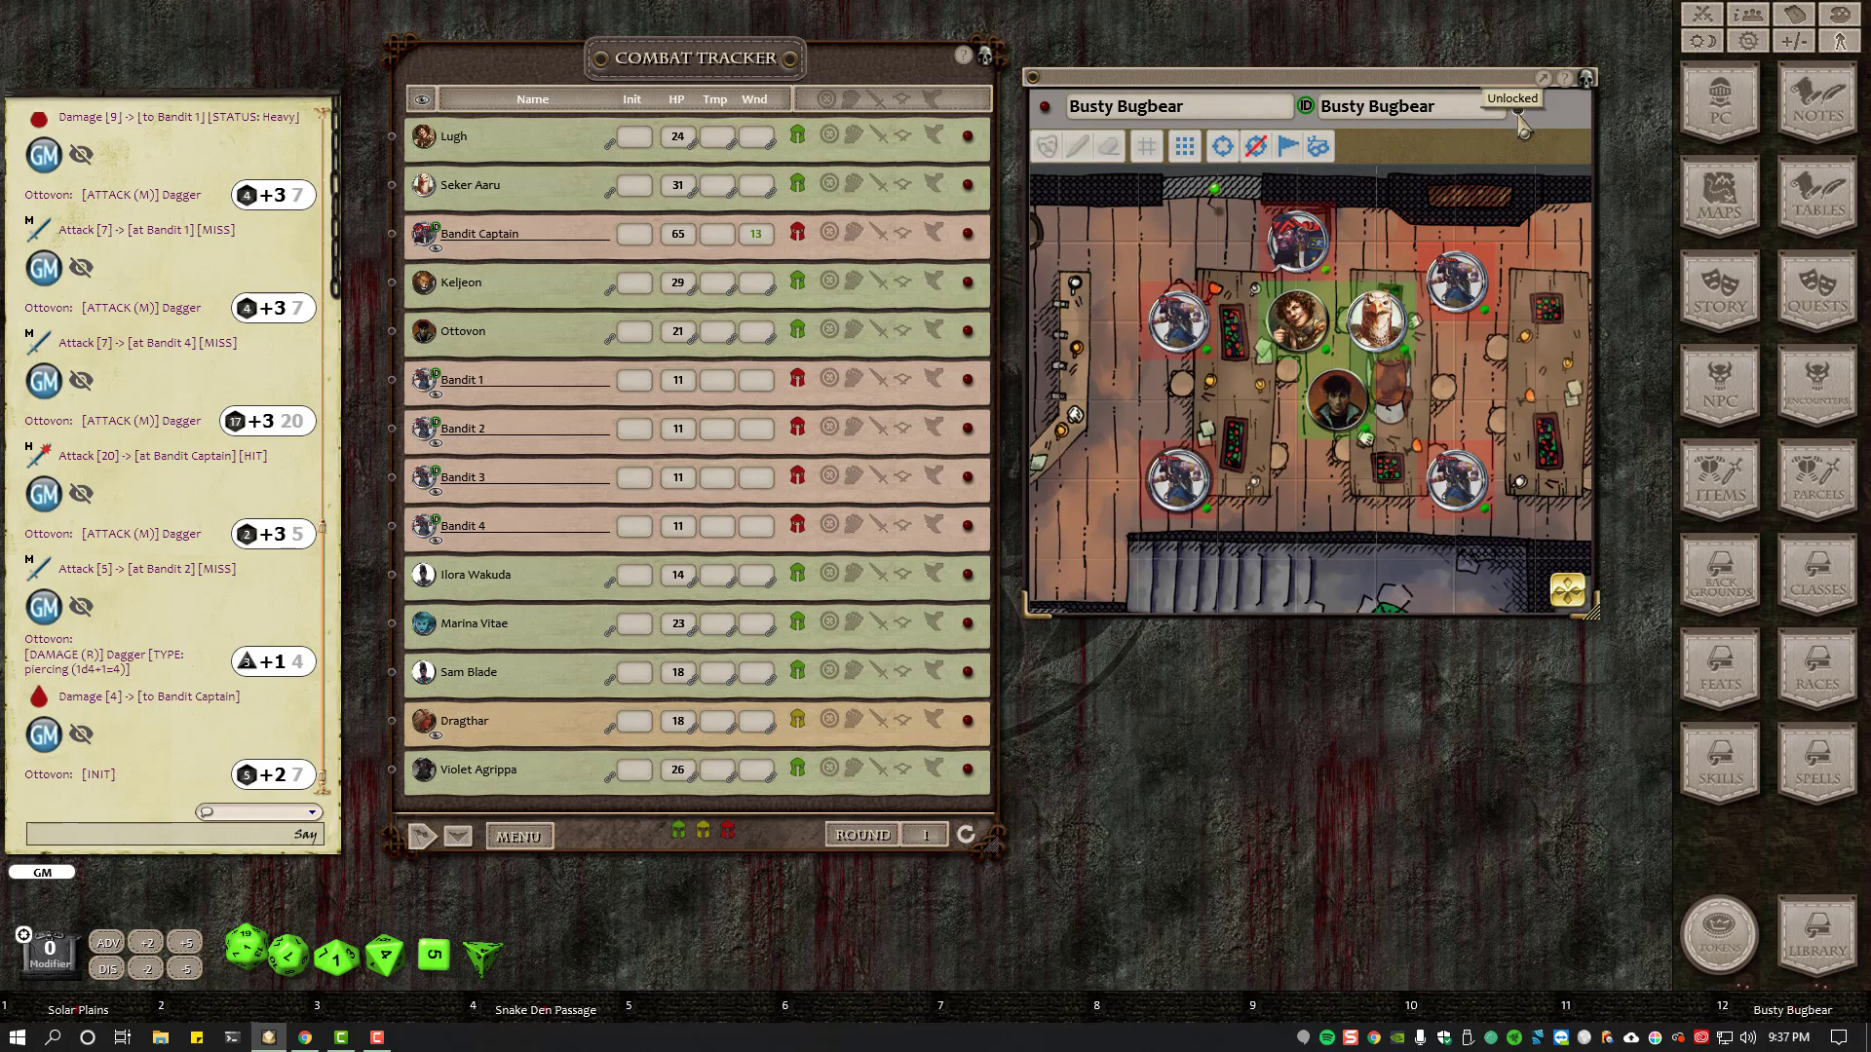
pyautogui.click(1518, 111)
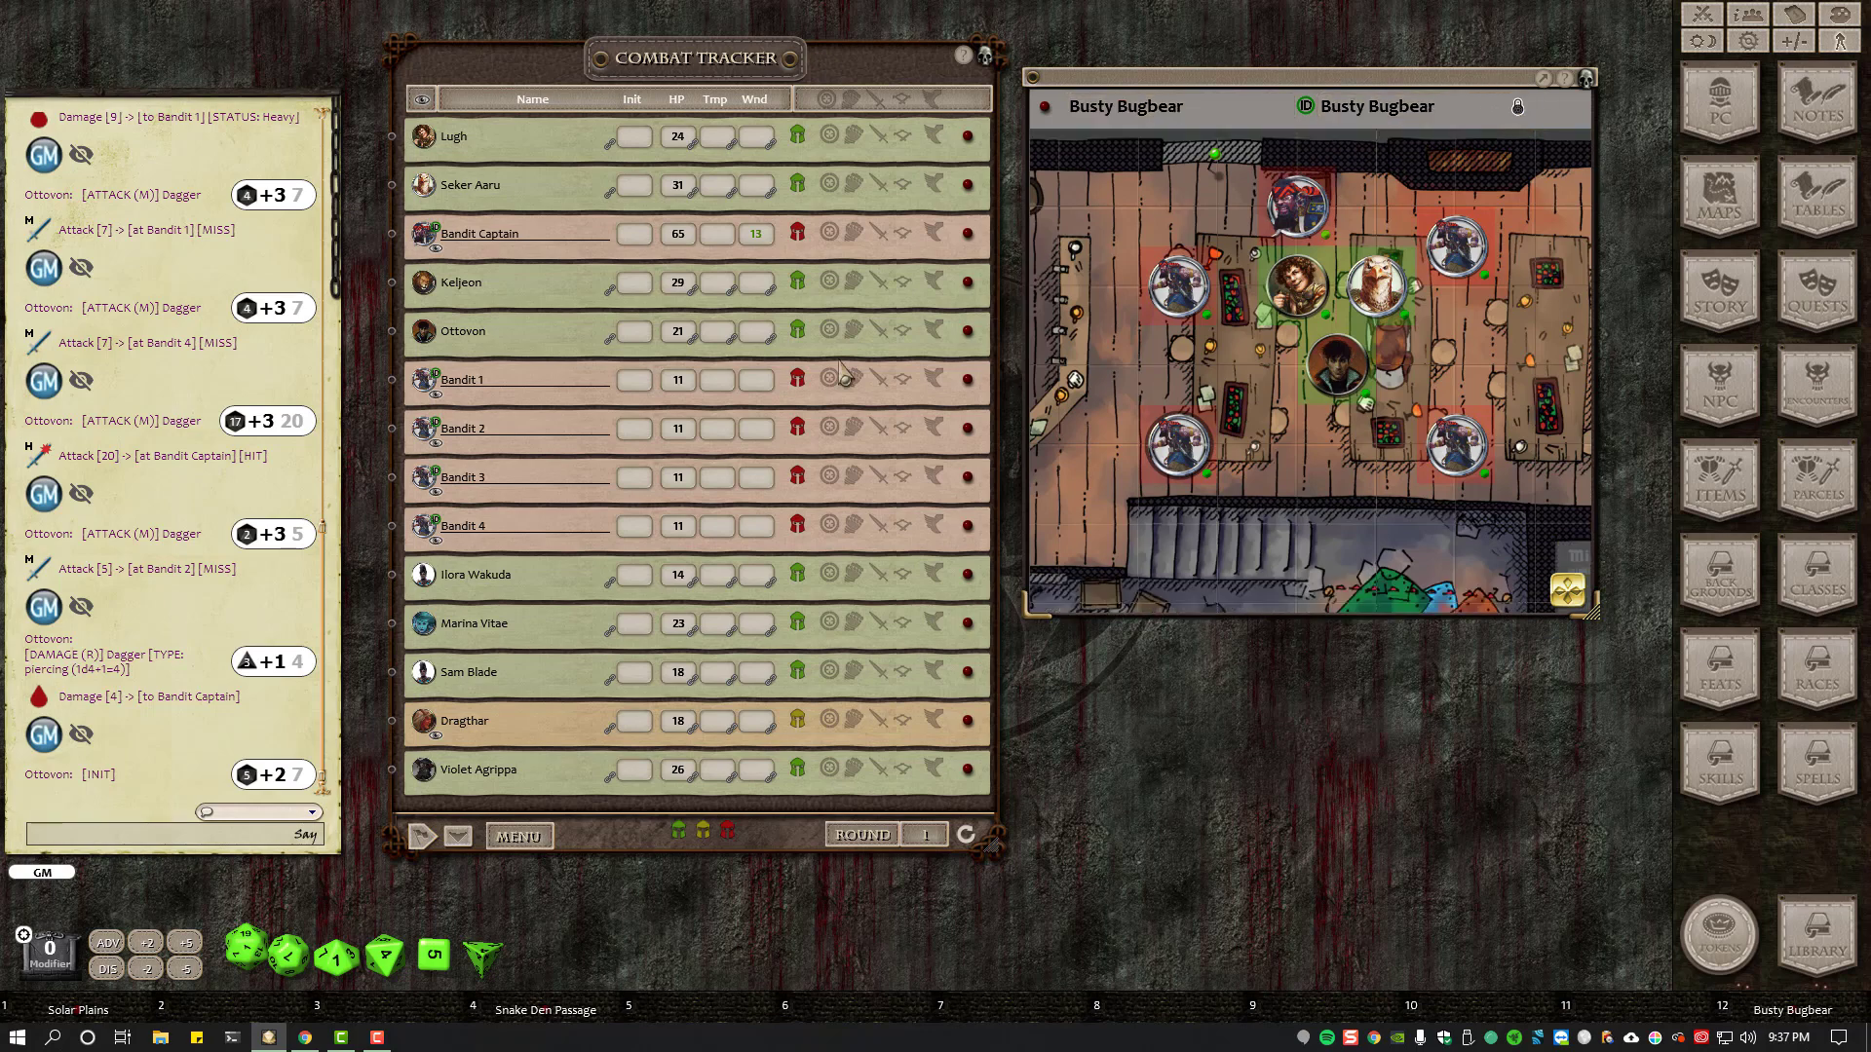
pyautogui.rightClick(1228, 317)
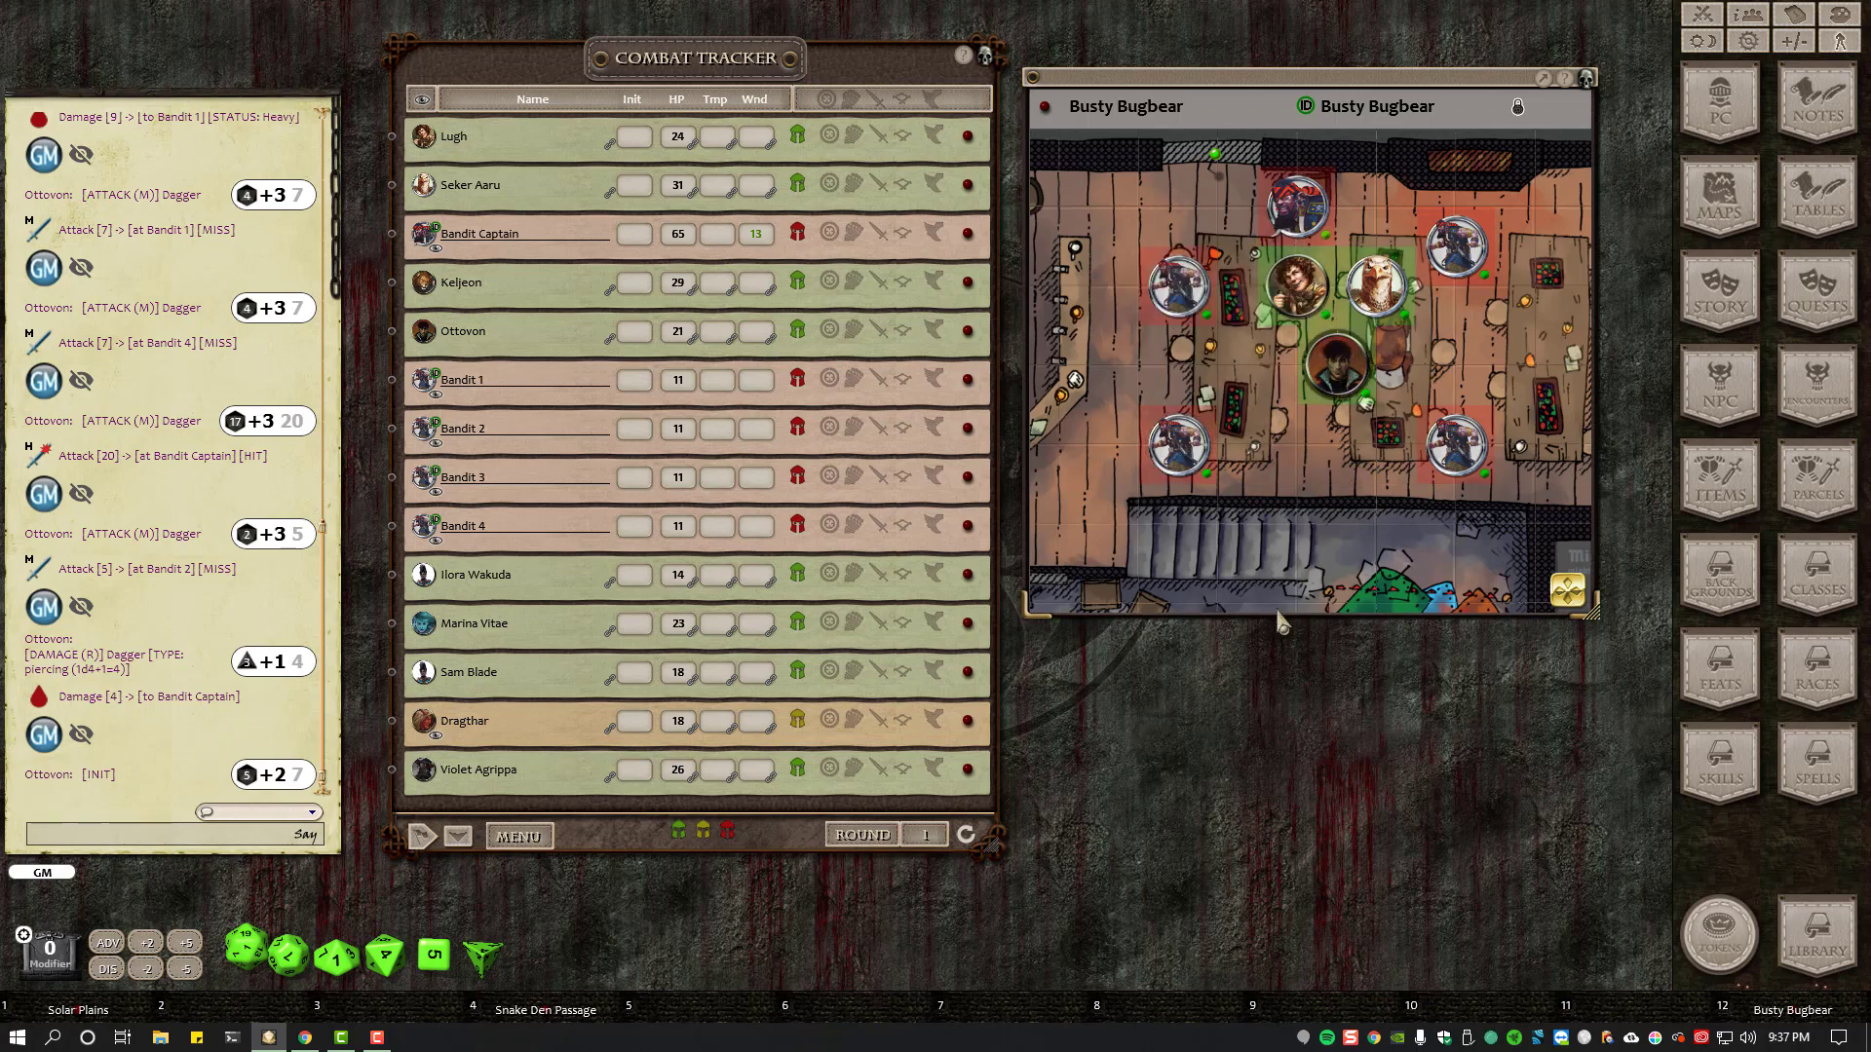
# - Target Bandit 4, the Bandit Captain and Bandit 3 with Ottovon's token on the map
pyautogui.press('ctrl')
pyautogui.keyDown('ctrl'); pyautogui.click(1177, 285); pyautogui.keyUp('ctrl')
pyautogui.keyDown('ctrl'); pyautogui.click(1296, 205); pyautogui.keyUp('ctrl')
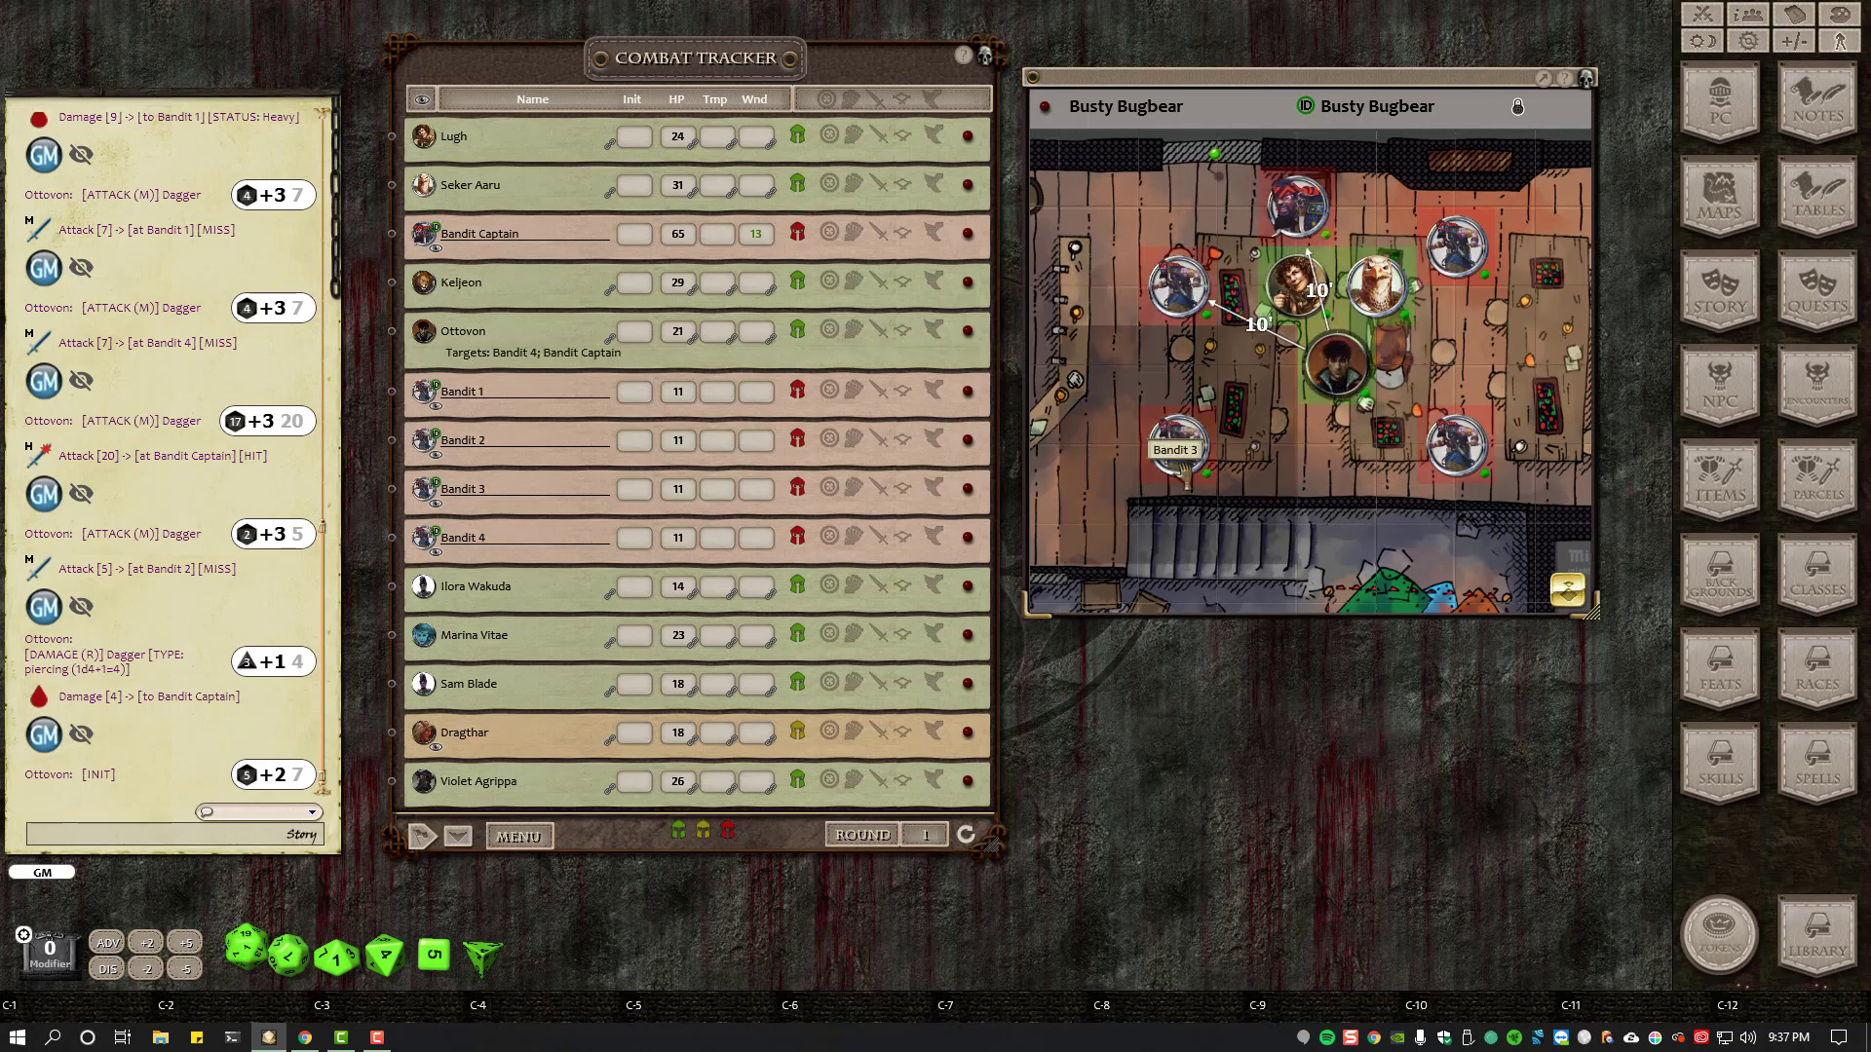
pyautogui.keyDown('ctrl'); pyautogui.click(1178, 446); pyautogui.keyUp('ctrl')
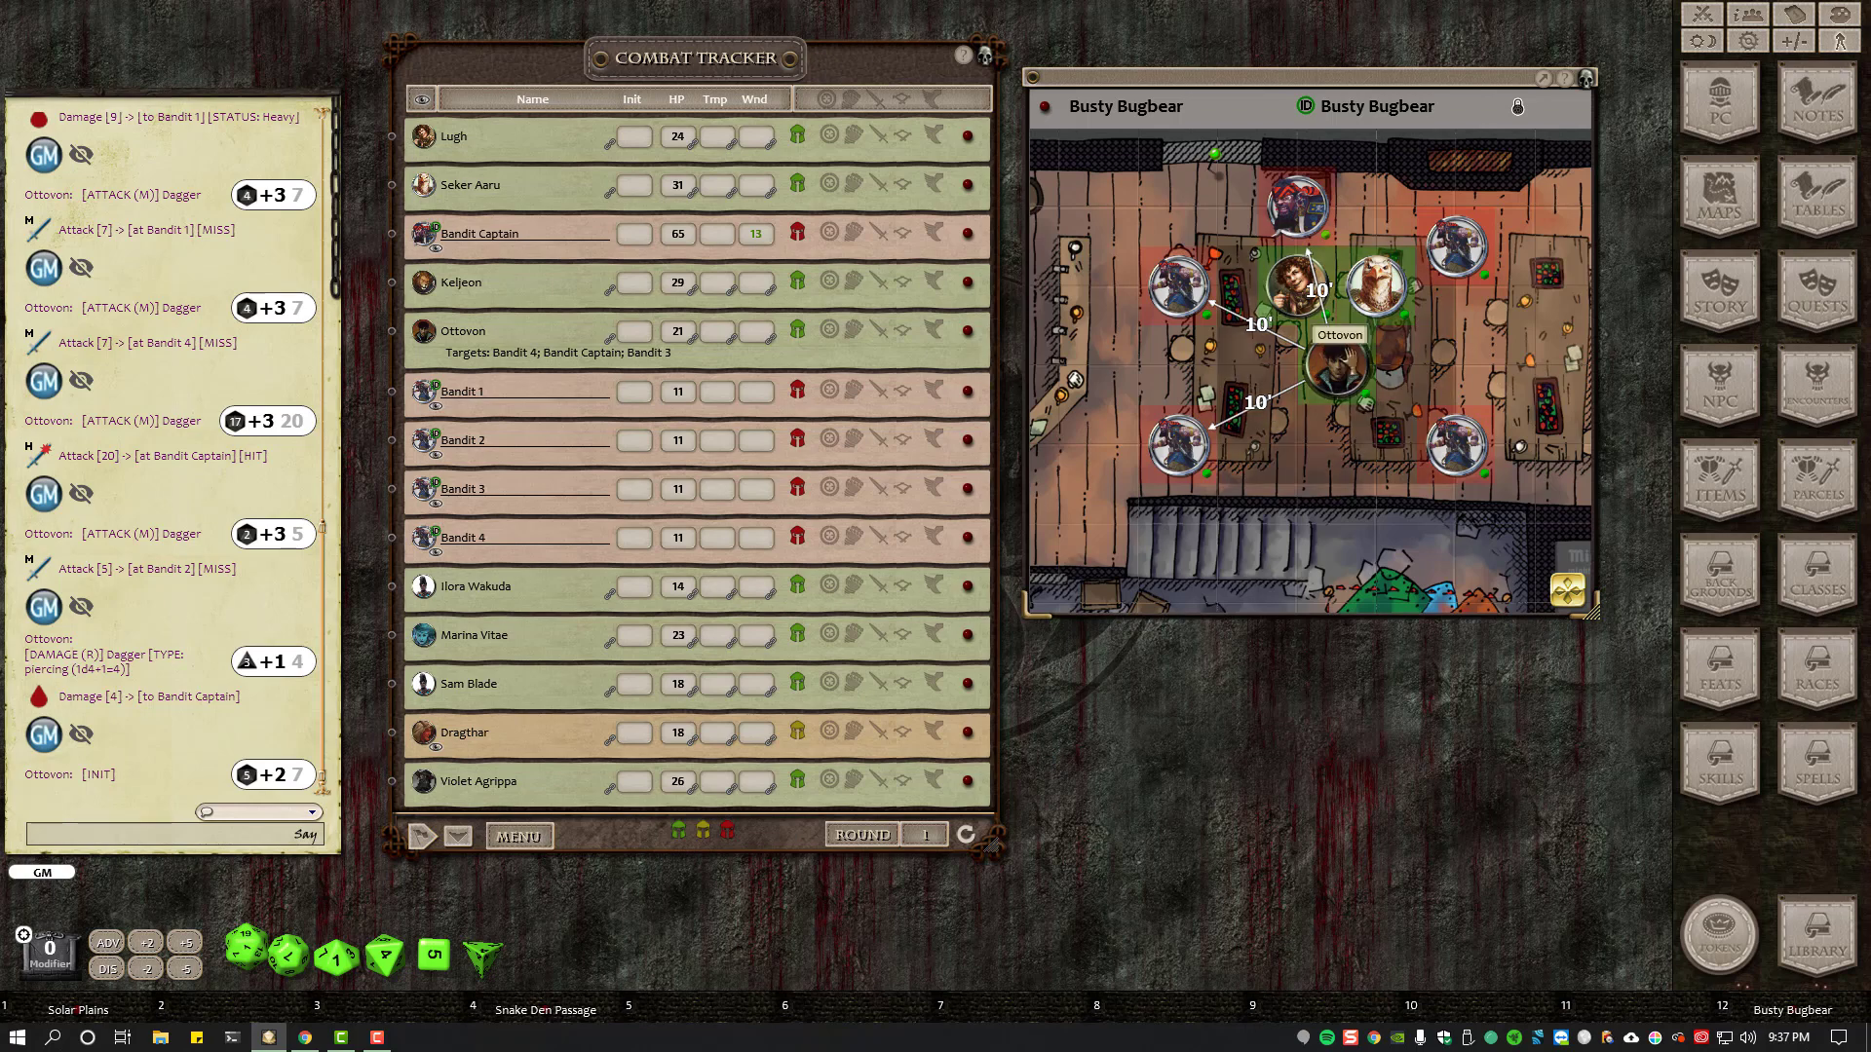
# - Open the actions page of Ottovon's character sheet, move it off the map to review his weapons and targets, and close it
pyautogui.doubleClick(1337, 368)
pyautogui.click(1627, 742)
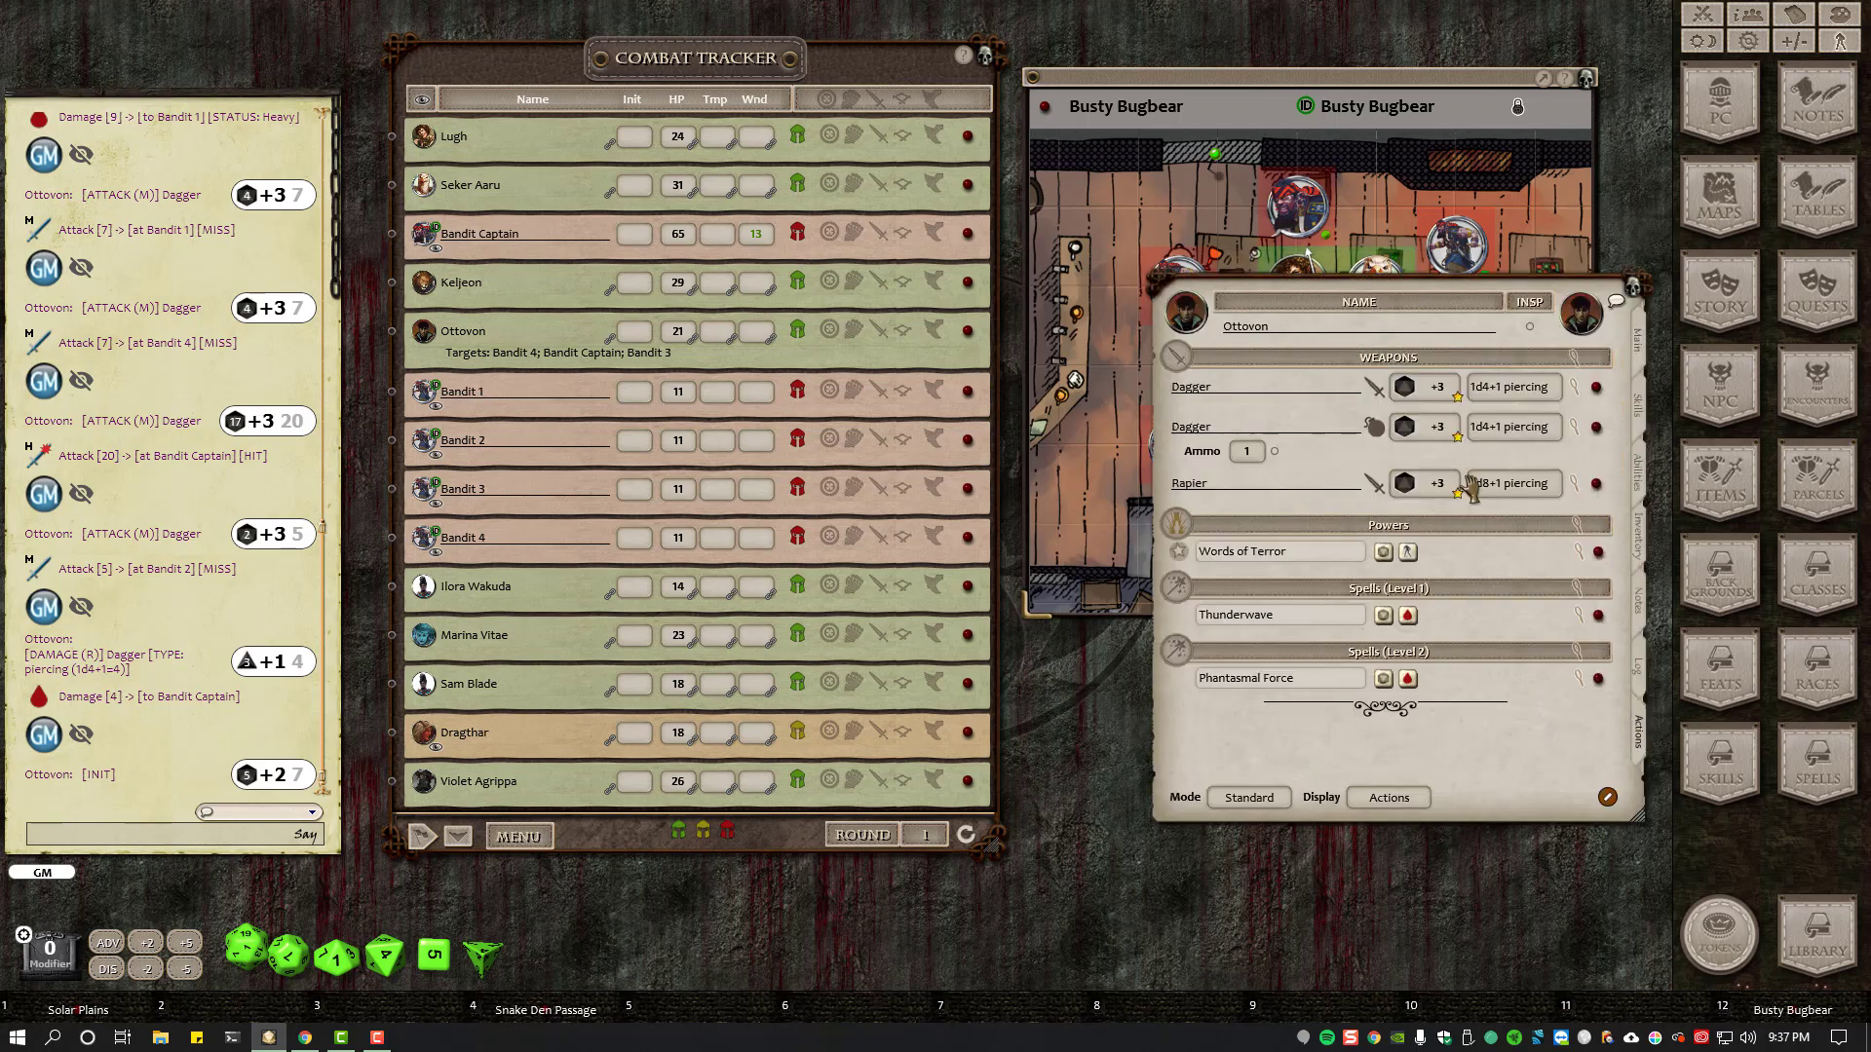
pyautogui.moveTo(1485, 288); pyautogui.dragTo(893, 246)
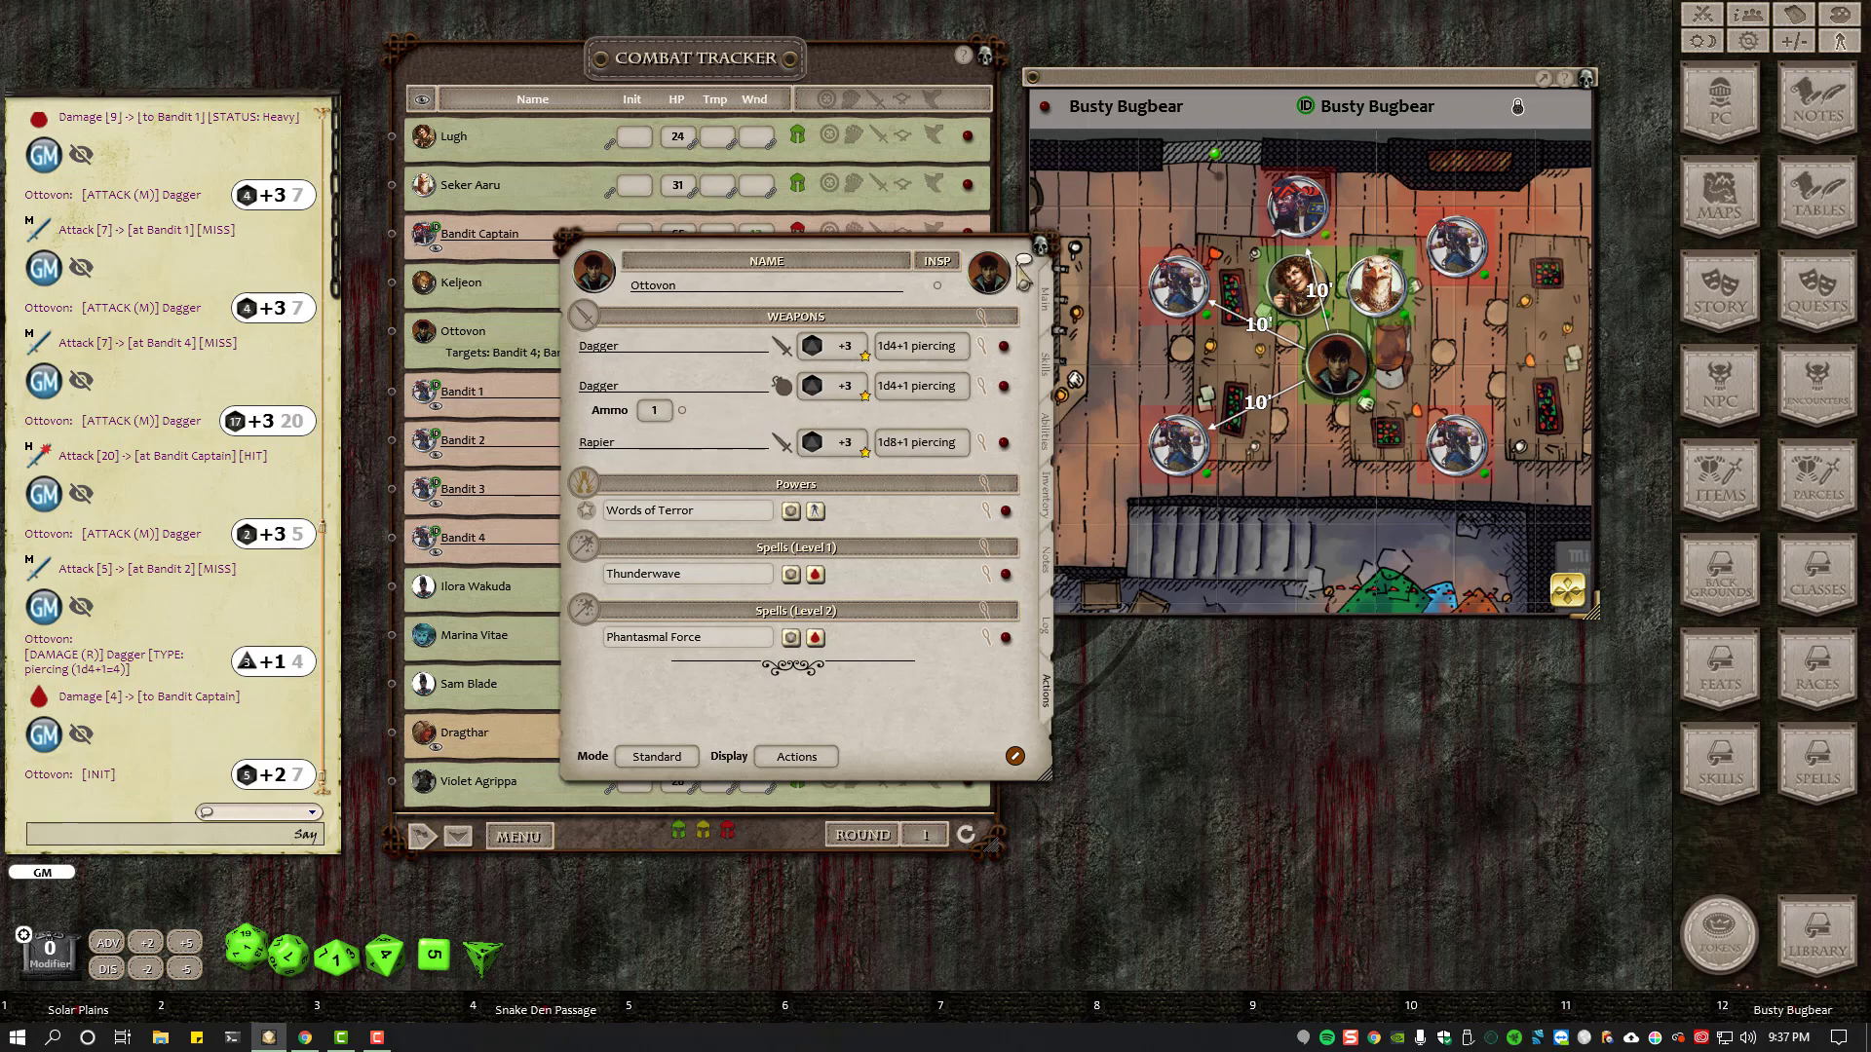
pyautogui.click(1041, 241)
pyautogui.click(377, 1037)
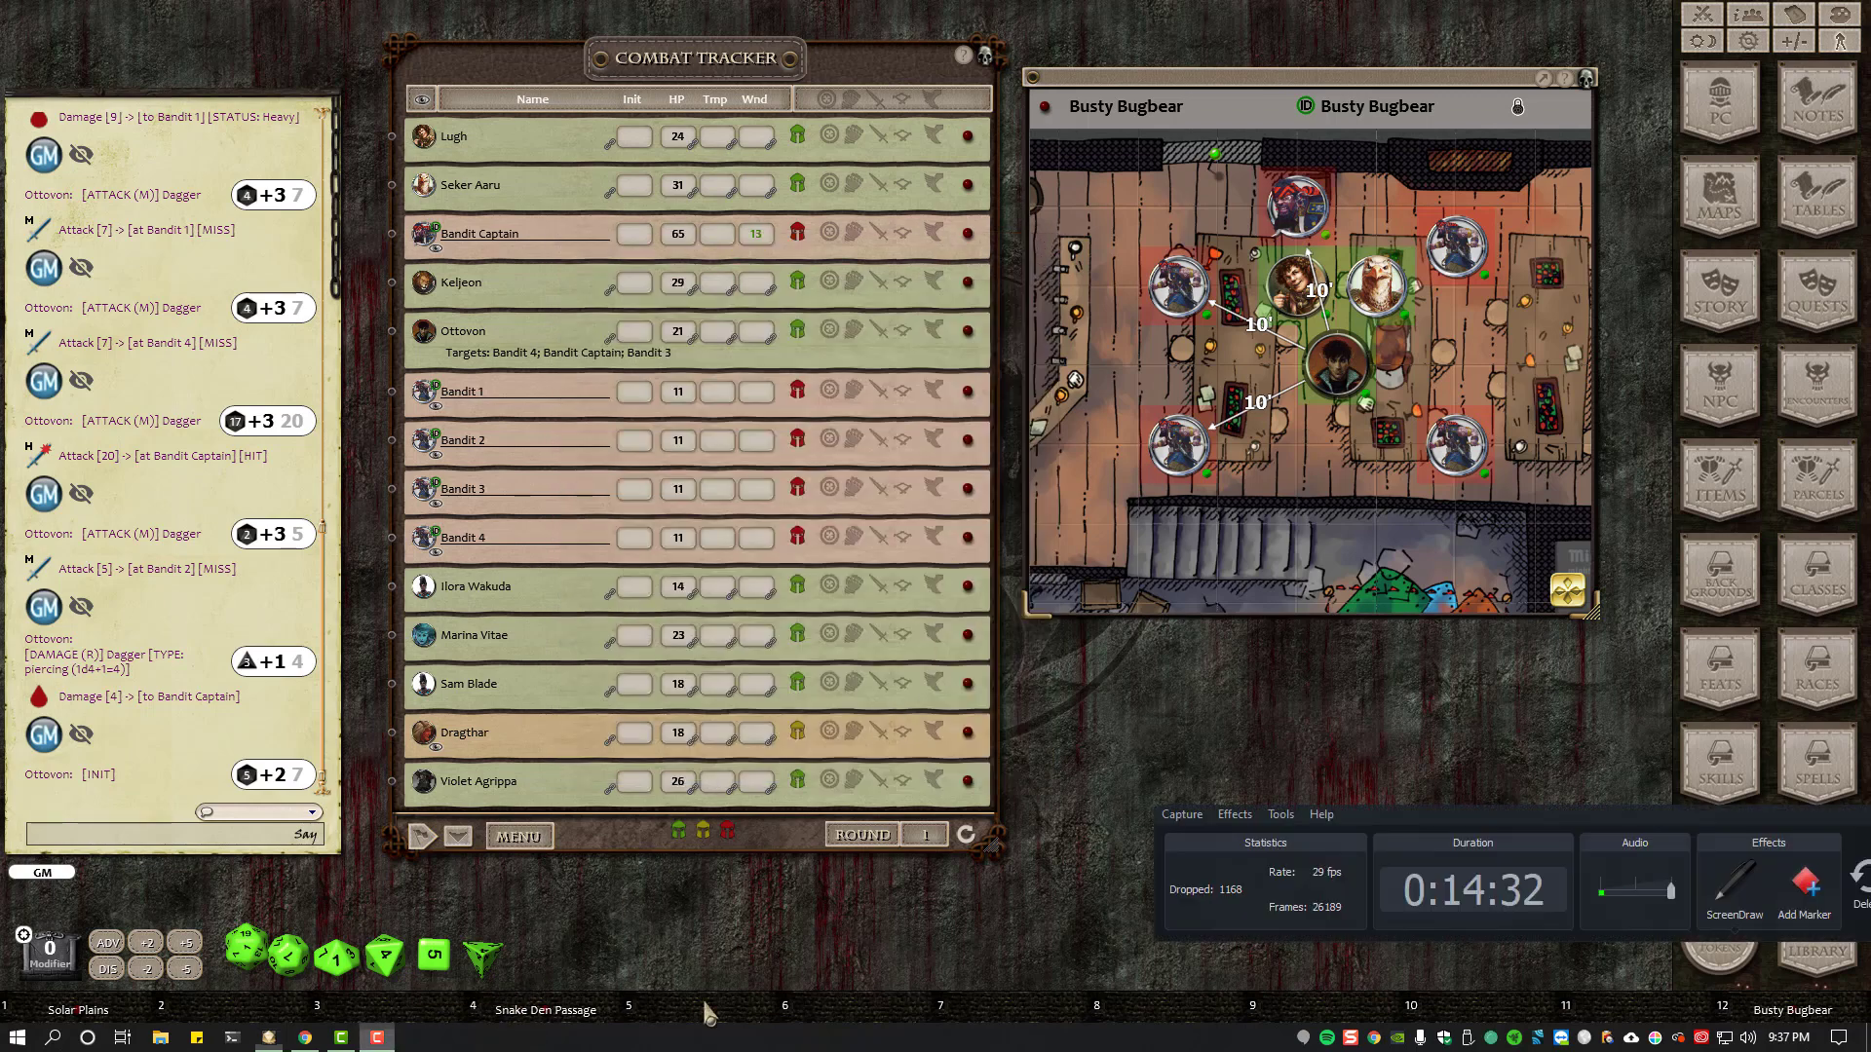